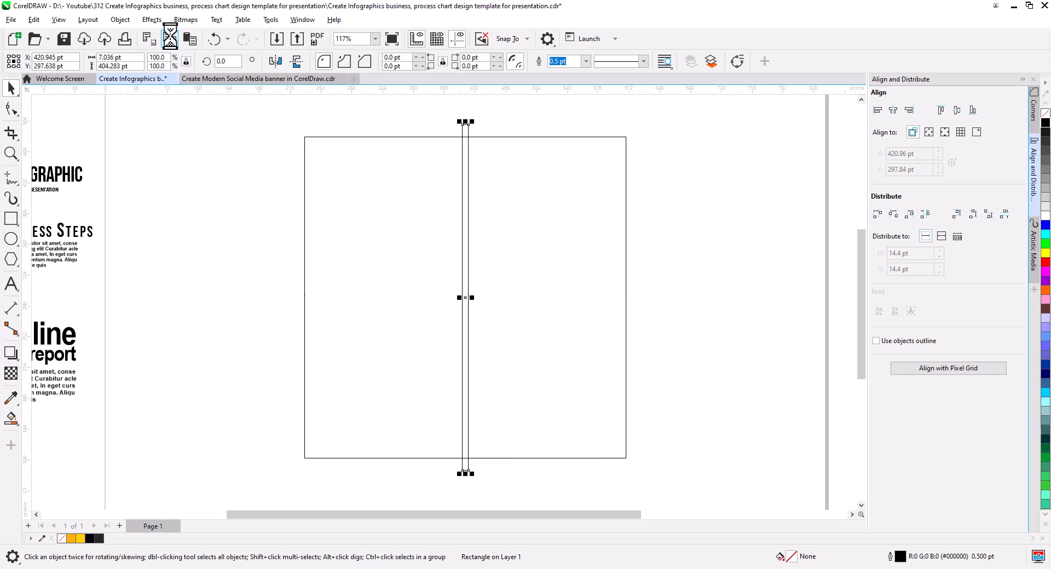
Step: Duplicate the narrow vertical rectangle and rotate the copy into a horizontal bar crossing the large square's centre
{"action": "left_click", "coordinate": [467, 171]}
{"action": "left_click_drag", "start_coordinate": [475, 124], "coordinate": [548, 324]}
{"action": "left_click", "coordinate": [672, 340]}
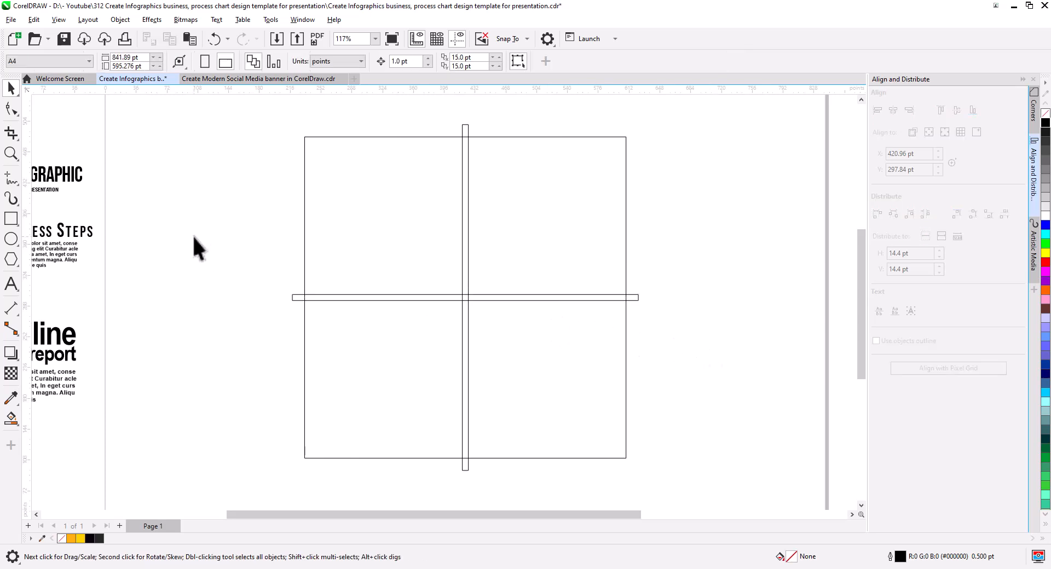
Step: Draw a 184.29 pt square in the large square's upper-left quadrant and round its upper-right and lower-left corners to about 43 pt
{"action": "left_click", "coordinate": [11, 219]}
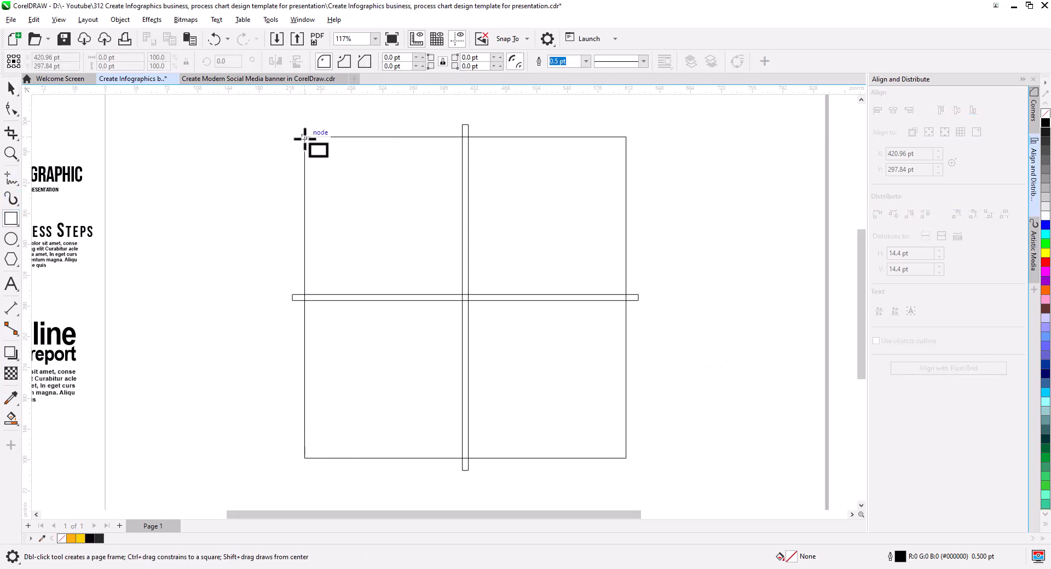
{"action": "left_click_drag", "start_coordinate": [305, 137], "coordinate": [465, 297]}
{"action": "left_click", "coordinate": [11, 109]}
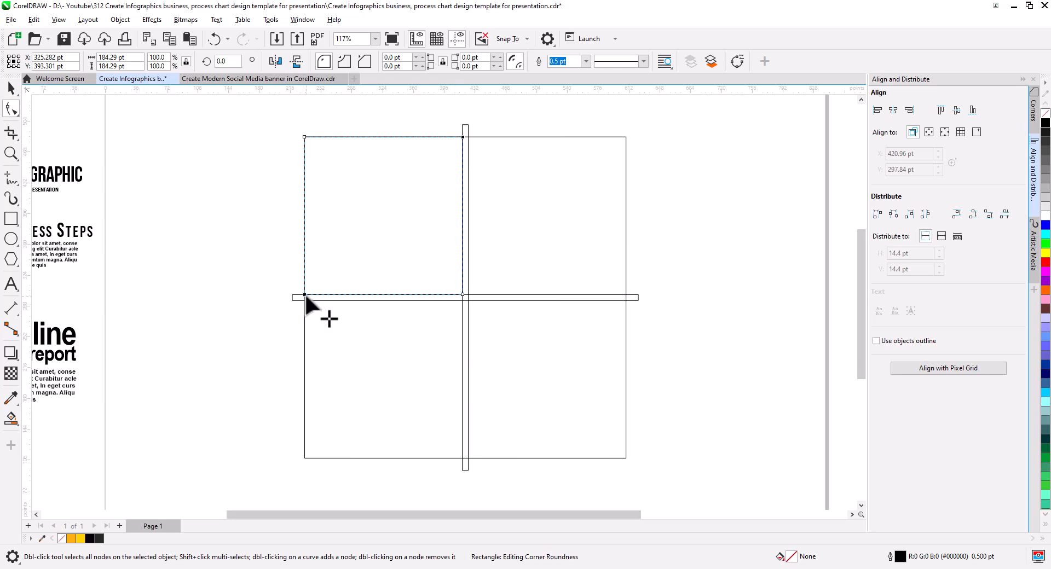
{"action": "left_click_drag", "start_coordinate": [305, 294], "coordinate": [330, 257]}
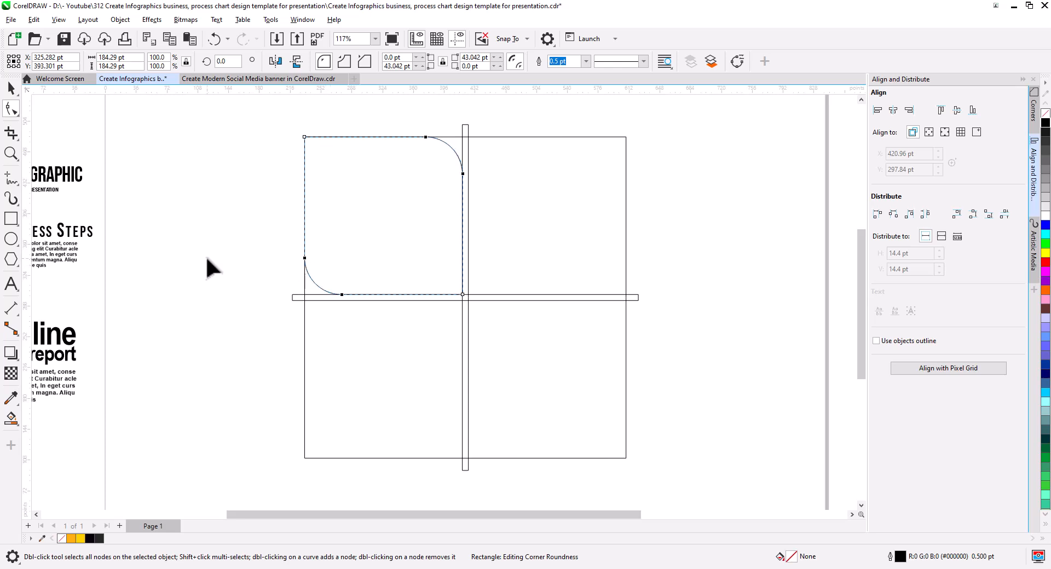
{"action": "left_click", "coordinate": [9, 90]}
{"action": "left_click", "coordinate": [284, 248]}
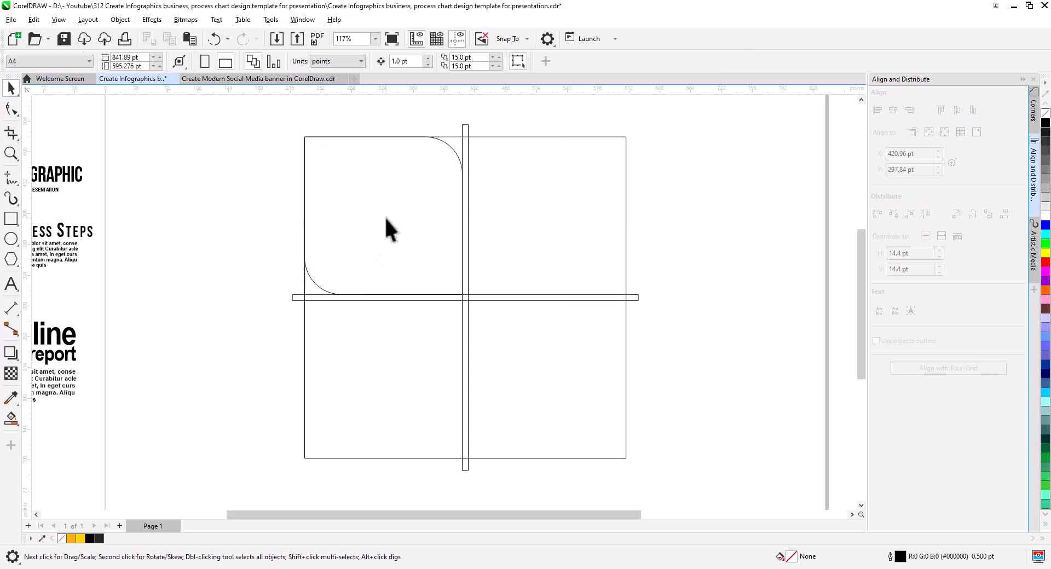
Step: Add a one-step inside contour with a 5 pt offset to the rounded square
{"action": "left_click", "coordinate": [385, 253]}
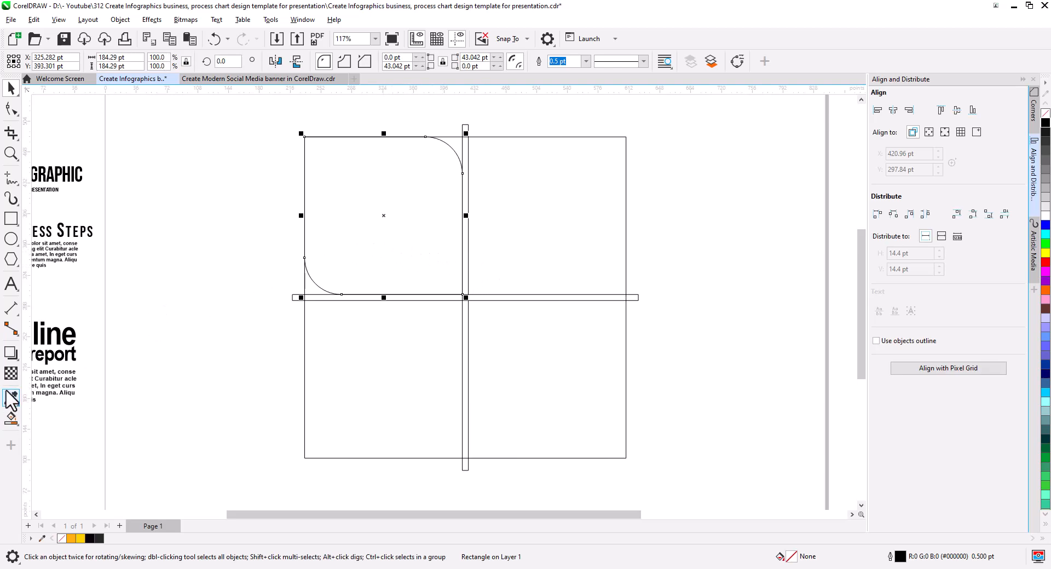
{"action": "left_click", "coordinate": [12, 355]}
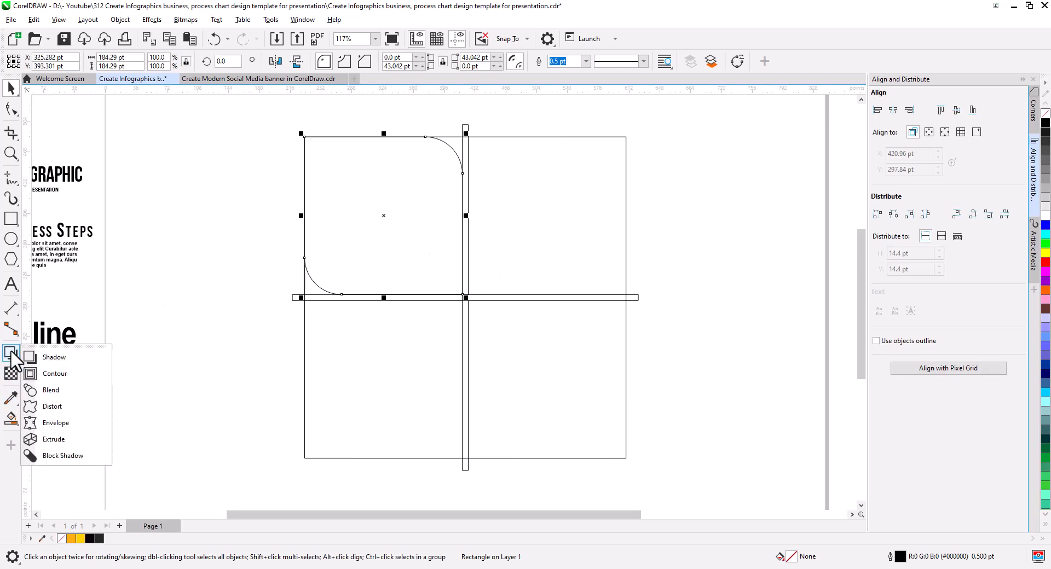
{"action": "left_click", "coordinate": [52, 374]}
{"action": "left_click_drag", "start_coordinate": [296, 91], "coordinate": [310, 112]}
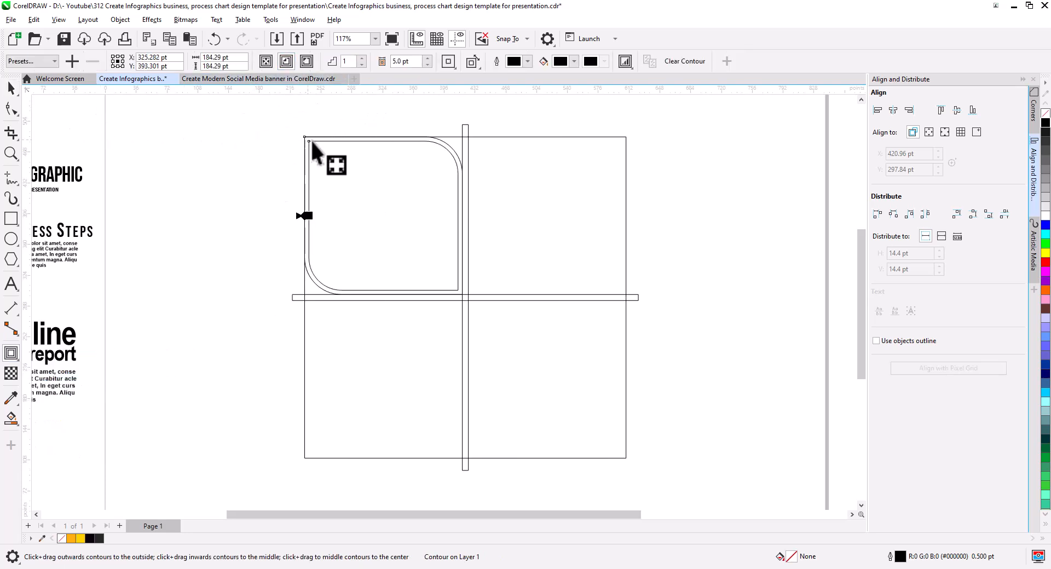
{"action": "scroll", "coordinate": [340, 164], "scroll_direction": "up", "scroll_amount": 2}
{"action": "mouse_move", "coordinate": [366, 181]}
{"action": "left_mouse_down"}
{"action": "mouse_move", "coordinate": [345, 218]}
{"action": "mouse_move", "coordinate": [335, 217]}
{"action": "left_mouse_up"}
{"action": "left_click", "coordinate": [8, 90]}
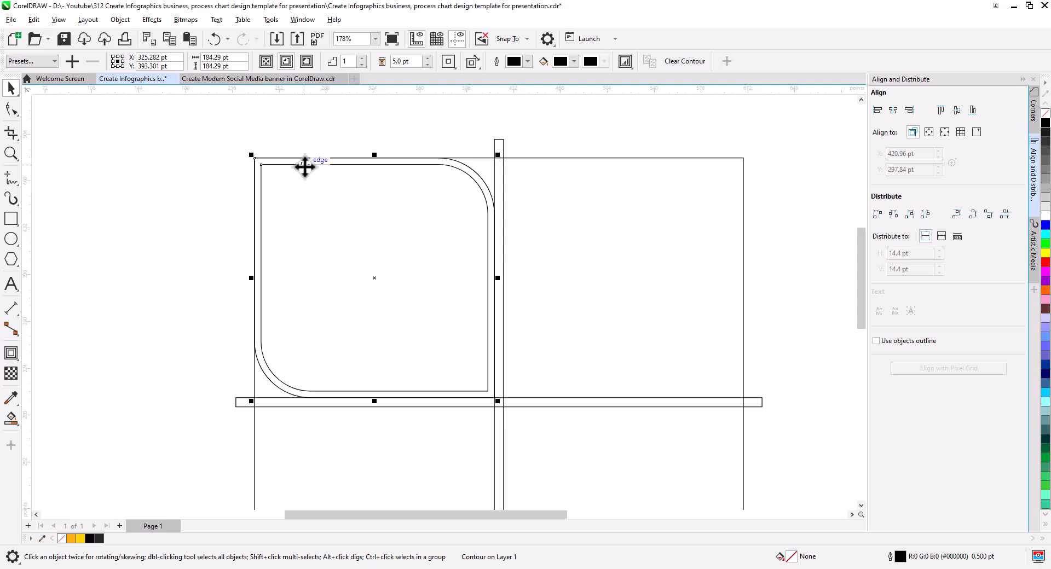
Step: Break the contour apart and combine its inner shape with the rounded square into a single frame
{"action": "right_click", "coordinate": [305, 166]}
{"action": "left_click", "coordinate": [339, 172]}
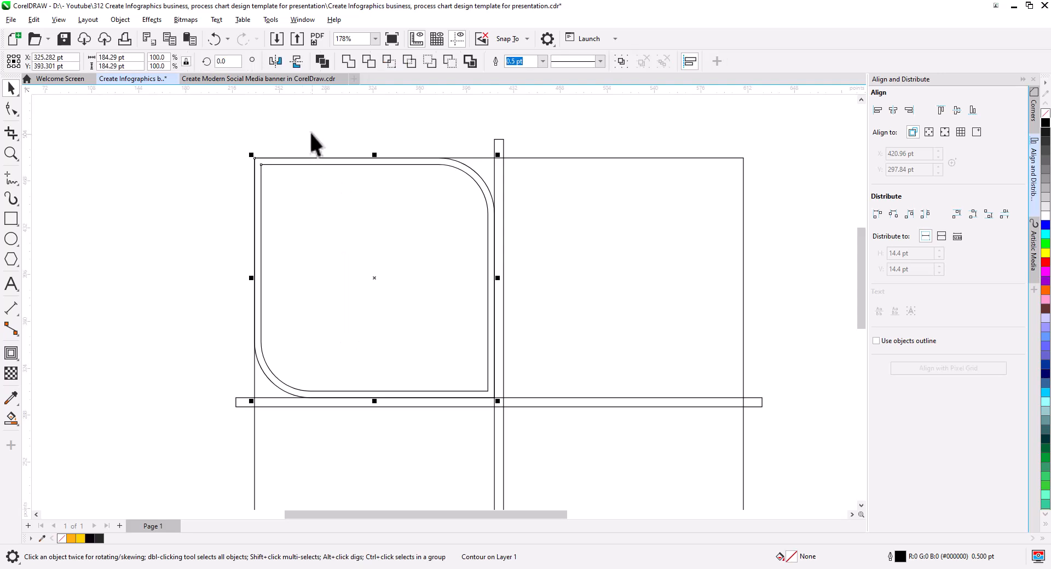
{"action": "left_click", "coordinate": [474, 173], "text": "shift"}
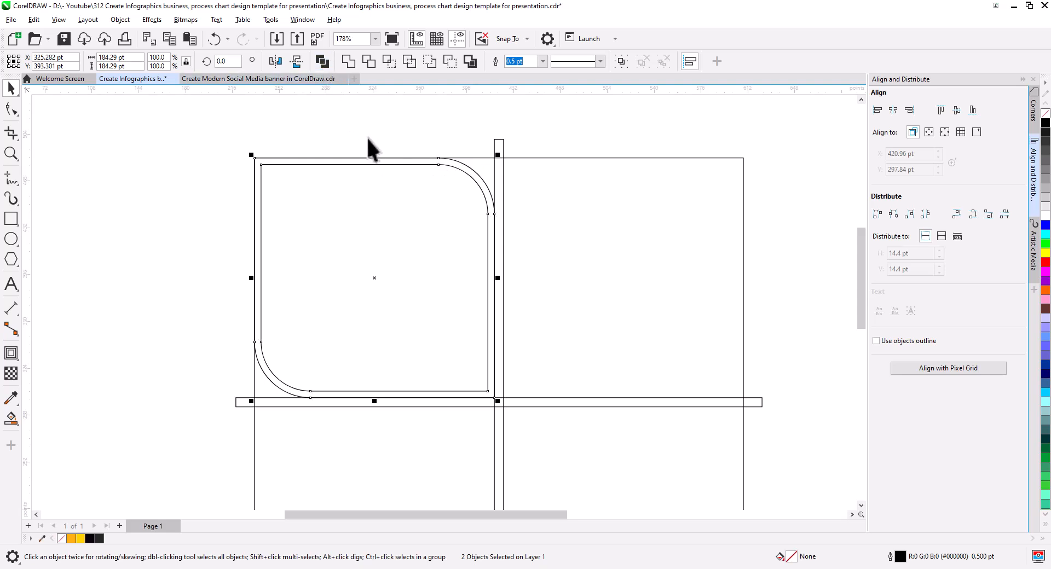
{"action": "key", "text": "ctrl+l"}
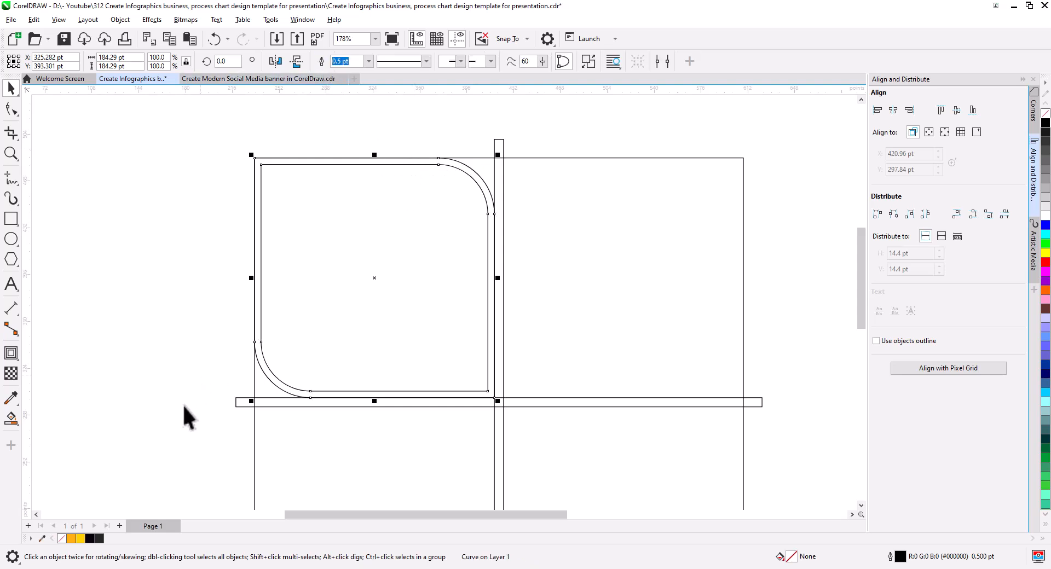
Step: Fill the frame black and apply a horizontal linear fountain fill running from black to dark grey
{"action": "left_click", "coordinate": [89, 538]}
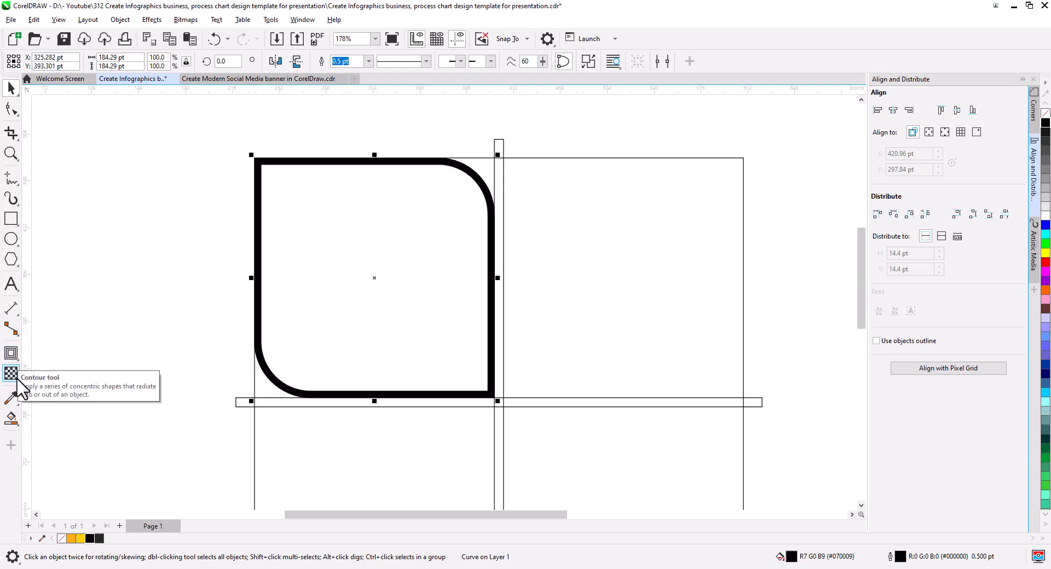
{"action": "left_click", "coordinate": [11, 419]}
{"action": "left_click", "coordinate": [44, 422]}
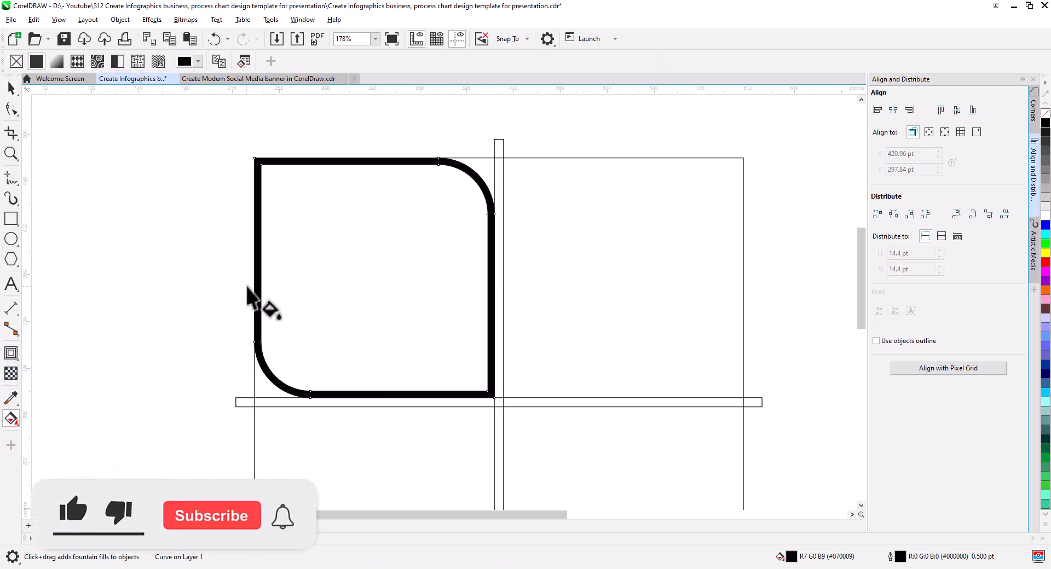
{"action": "left_click_drag", "start_coordinate": [260, 269], "coordinate": [494, 267]}
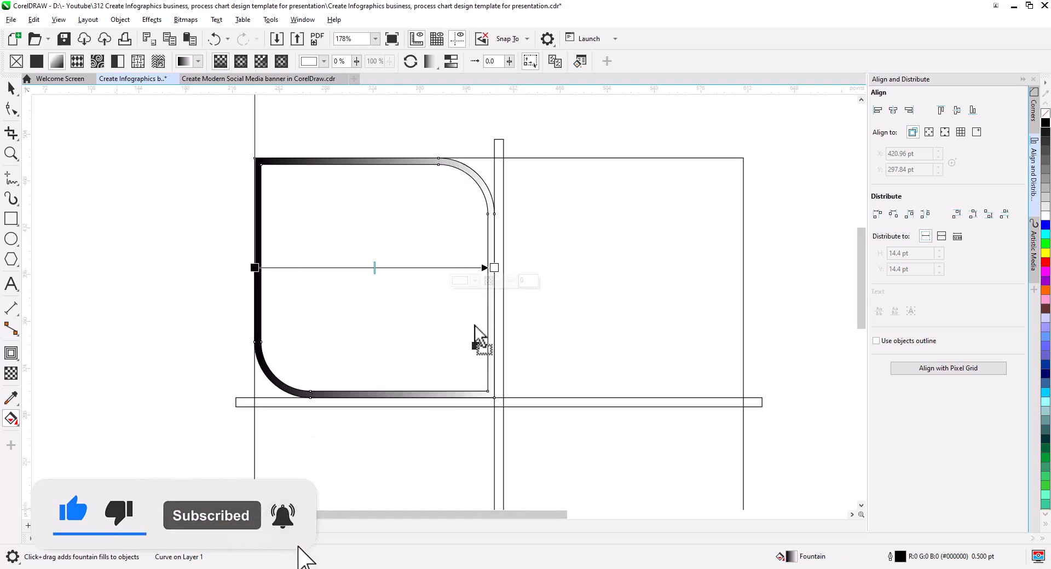
{"action": "left_click_drag", "start_coordinate": [502, 277], "coordinate": [496, 271]}
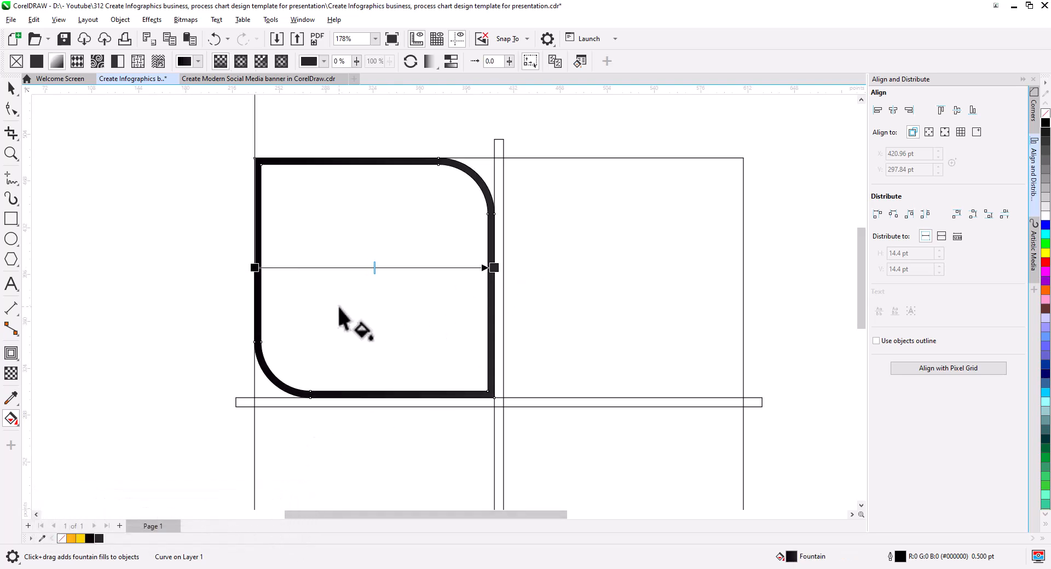
{"action": "left_click", "coordinate": [11, 88]}
{"action": "left_click", "coordinate": [89, 195]}
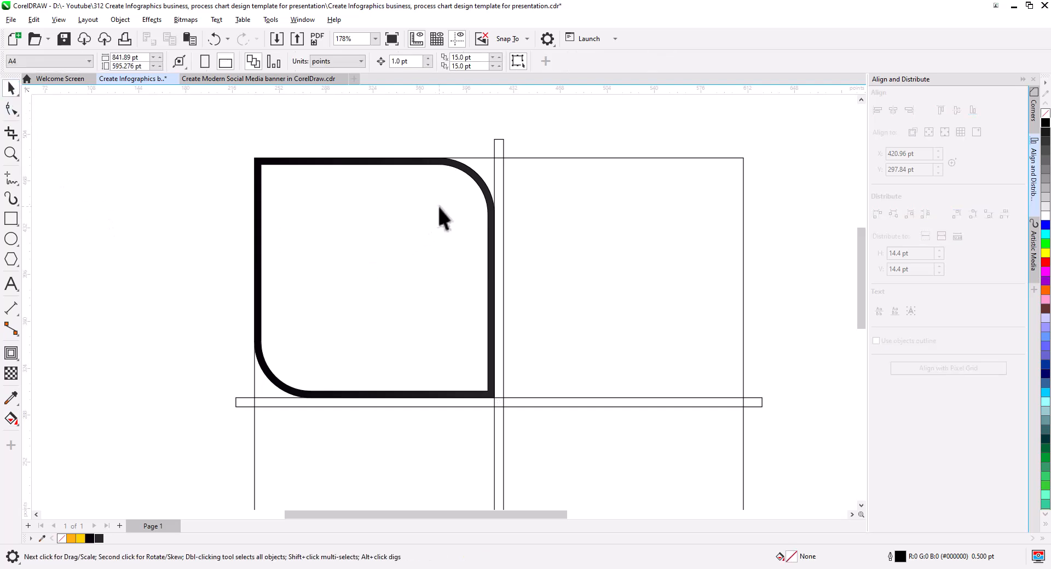
Step: Break the gradient-filled frame apart into separate outer and inner curves
{"action": "scroll", "coordinate": [438, 205], "scroll_direction": "up", "scroll_amount": 2}
{"action": "left_click", "coordinate": [468, 208]}
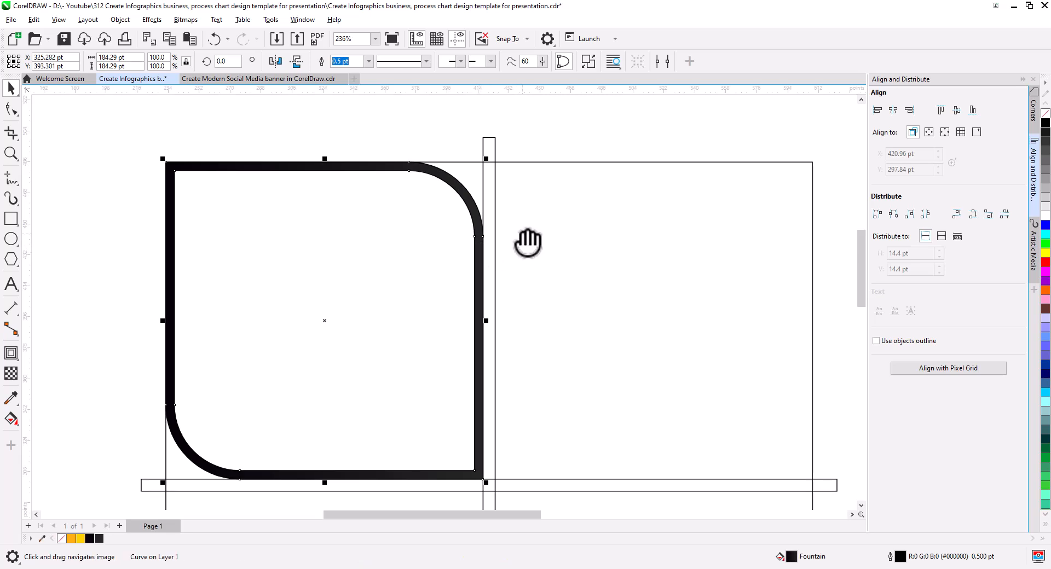
{"action": "left_click_drag", "start_coordinate": [527, 241], "coordinate": [524, 231]}
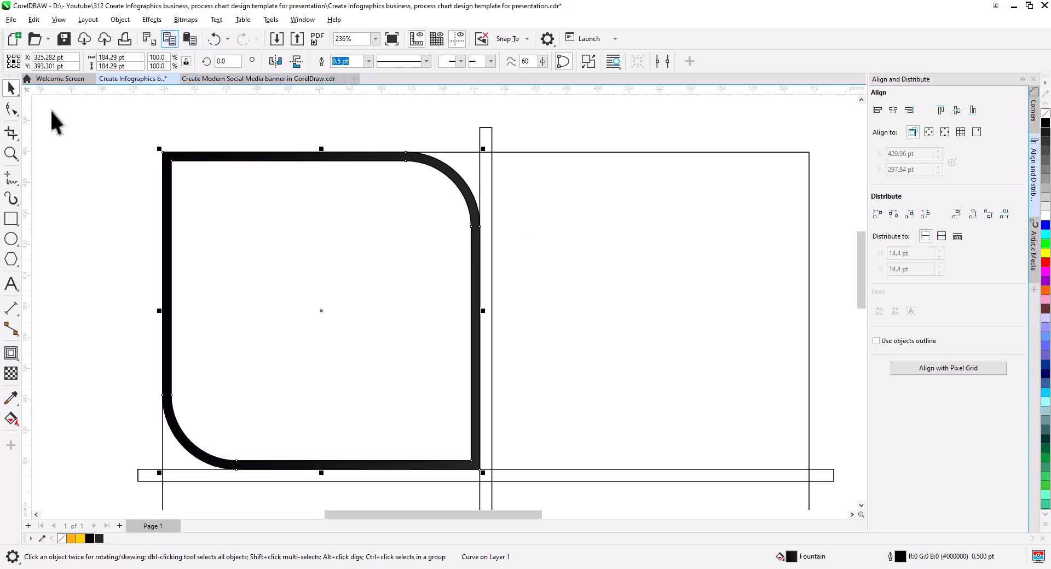
{"action": "left_click", "coordinate": [11, 109]}
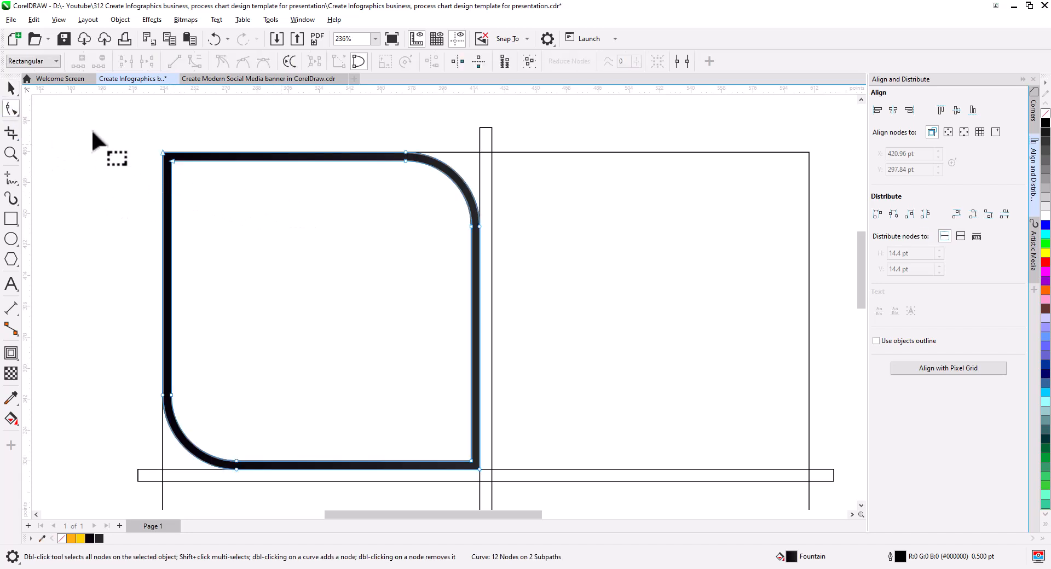
{"action": "left_click", "coordinate": [10, 89]}
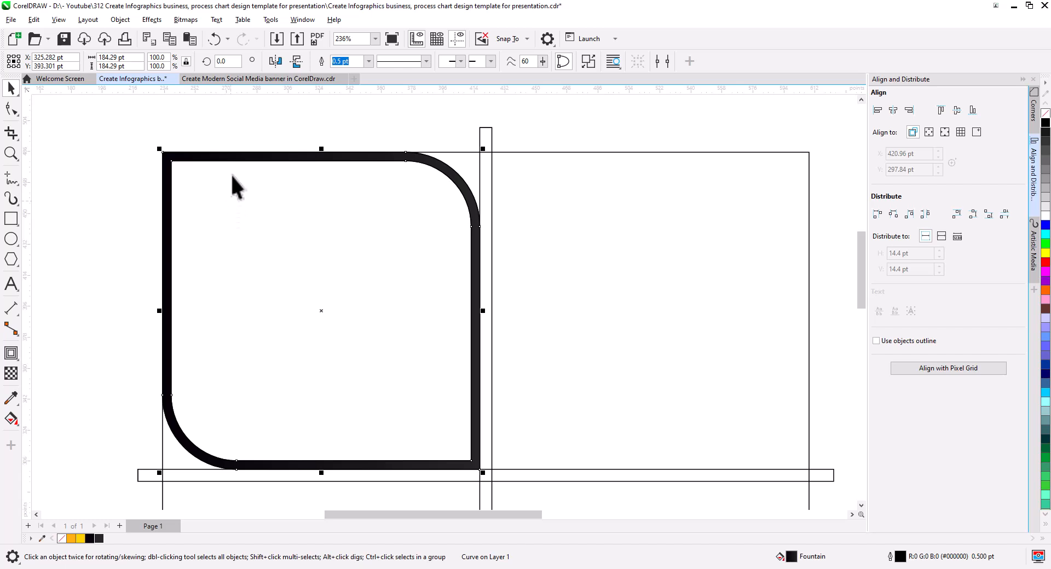
{"action": "right_click", "coordinate": [235, 158]}
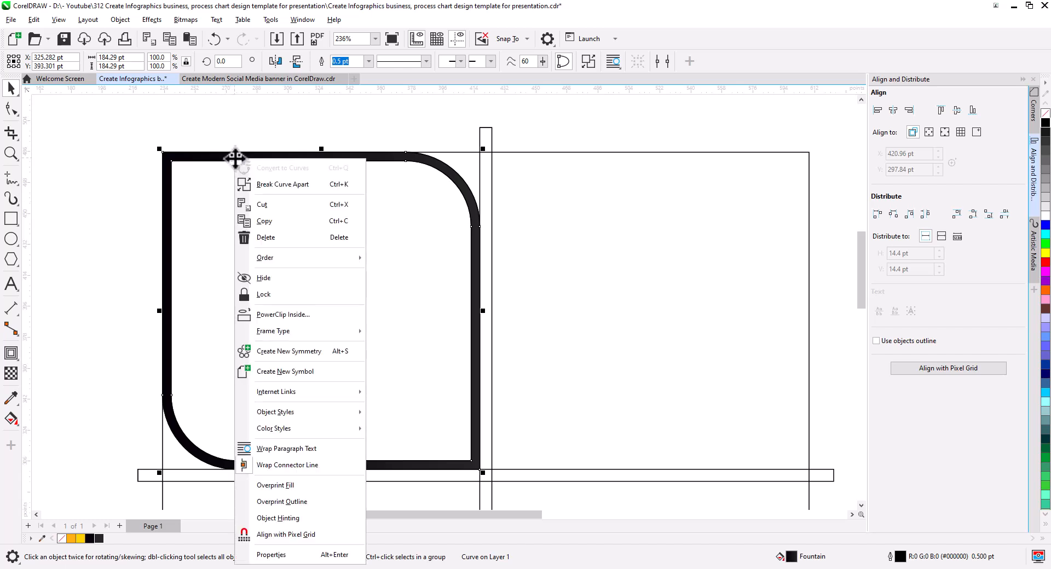
{"action": "left_click", "coordinate": [270, 185]}
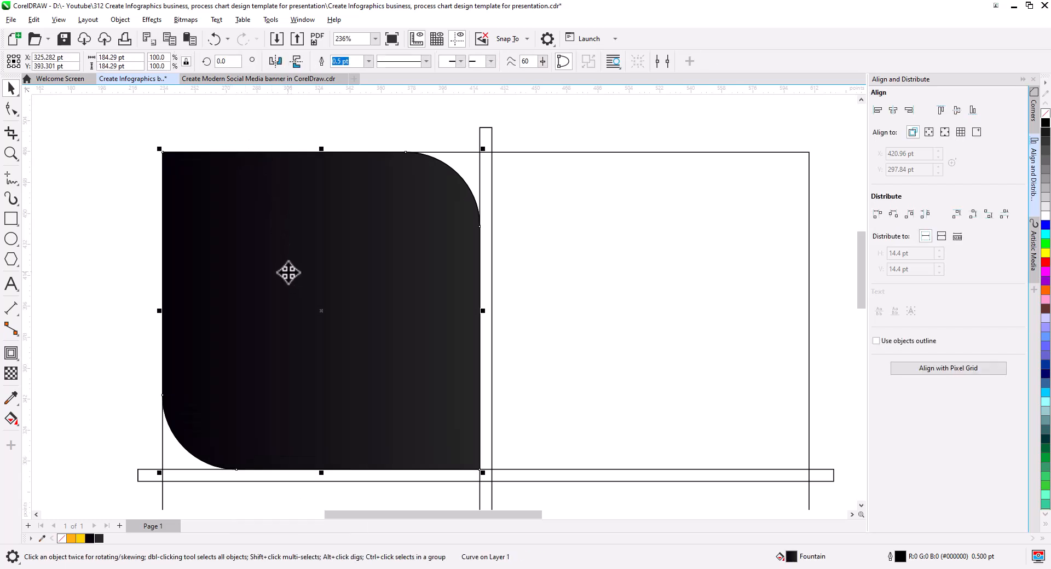
Step: Split the outer curve at its upper-left and lower-right corner nodes and break it apart into two separate curves
{"action": "left_click", "coordinate": [14, 108]}
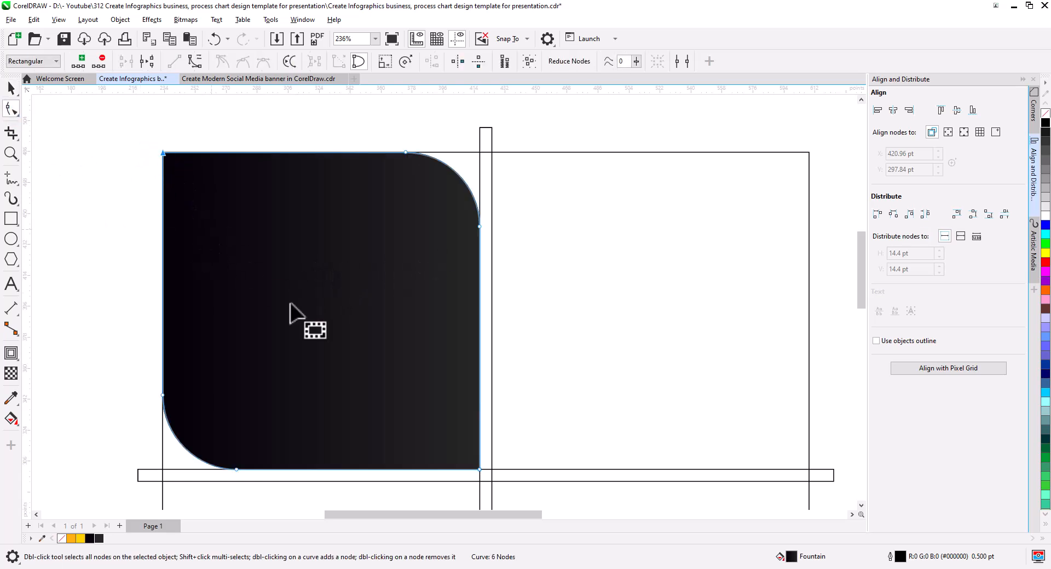
{"action": "left_click_drag", "start_coordinate": [460, 457], "coordinate": [495, 498]}
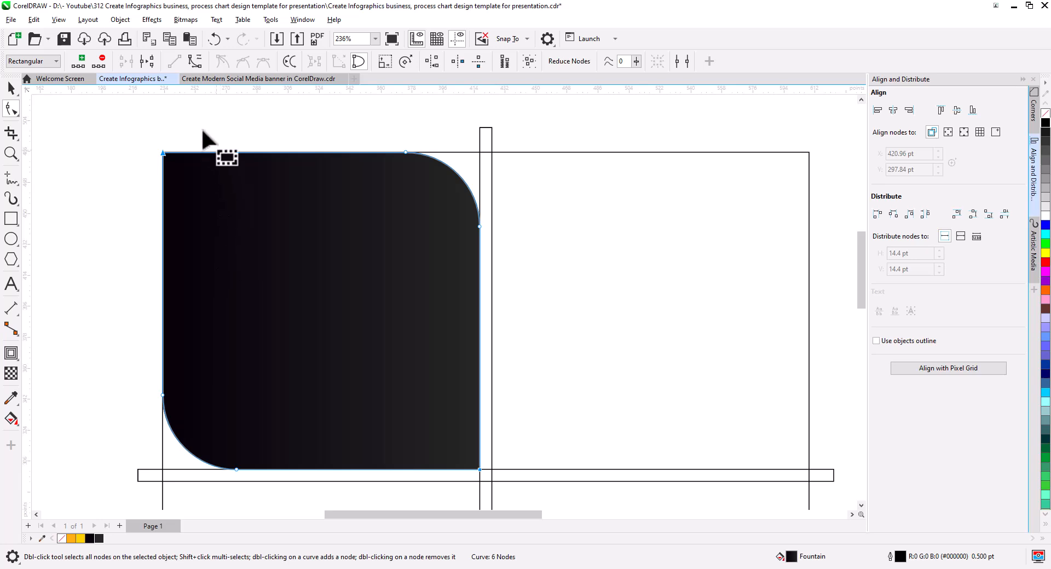
{"action": "left_click", "coordinate": [147, 61]}
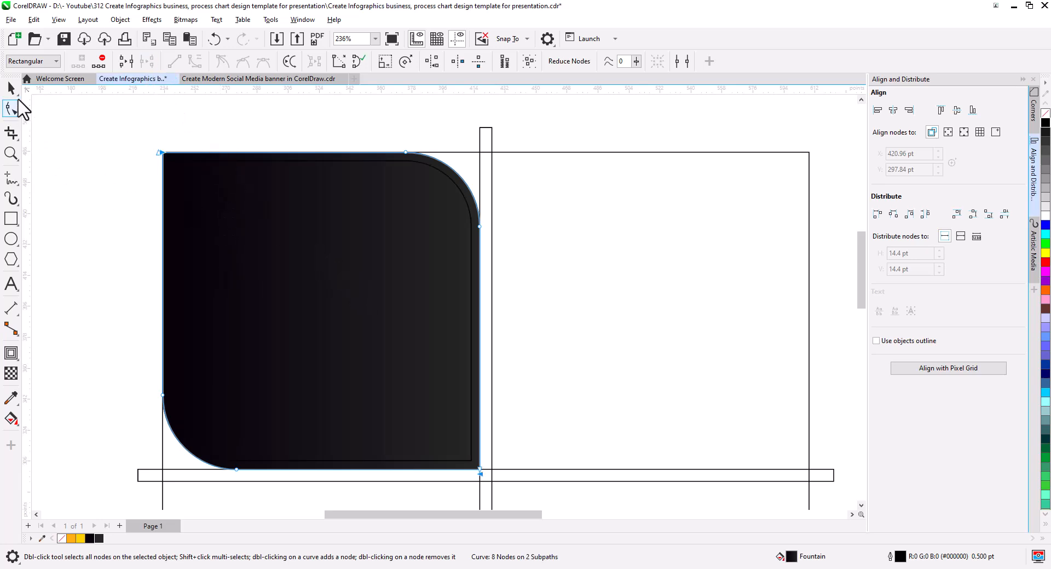
{"action": "key", "text": "space"}
{"action": "right_click", "coordinate": [461, 179]}
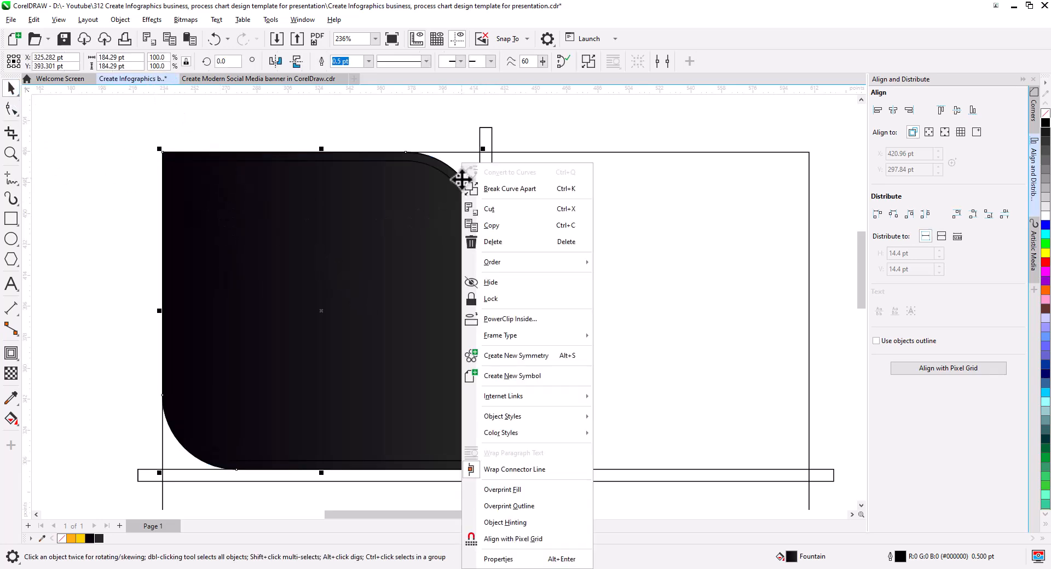
{"action": "left_click", "coordinate": [493, 189]}
{"action": "left_click", "coordinate": [410, 140]}
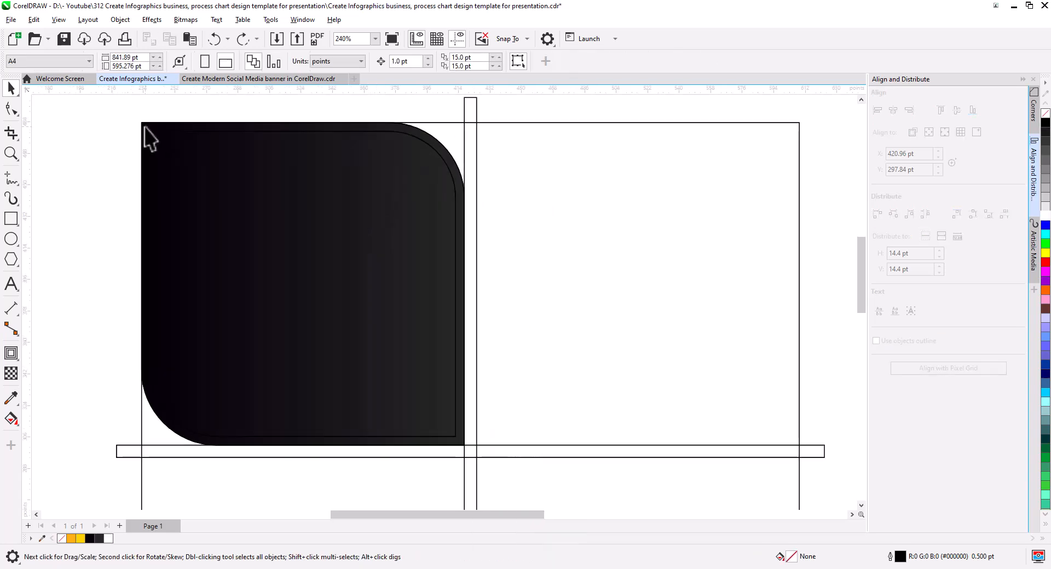
Step: Try moving the separated upper-right half of the outer curve away from the rounded square
{"action": "left_click", "coordinate": [143, 126]}
{"action": "left_click_drag", "start_coordinate": [361, 126], "coordinate": [522, 136]}
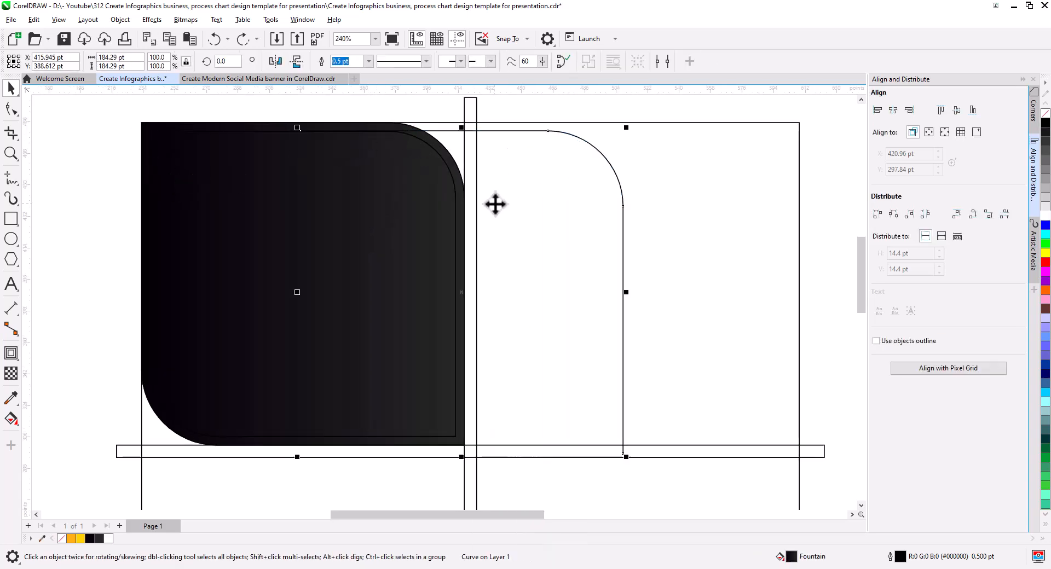
{"action": "key", "text": "Escape"}
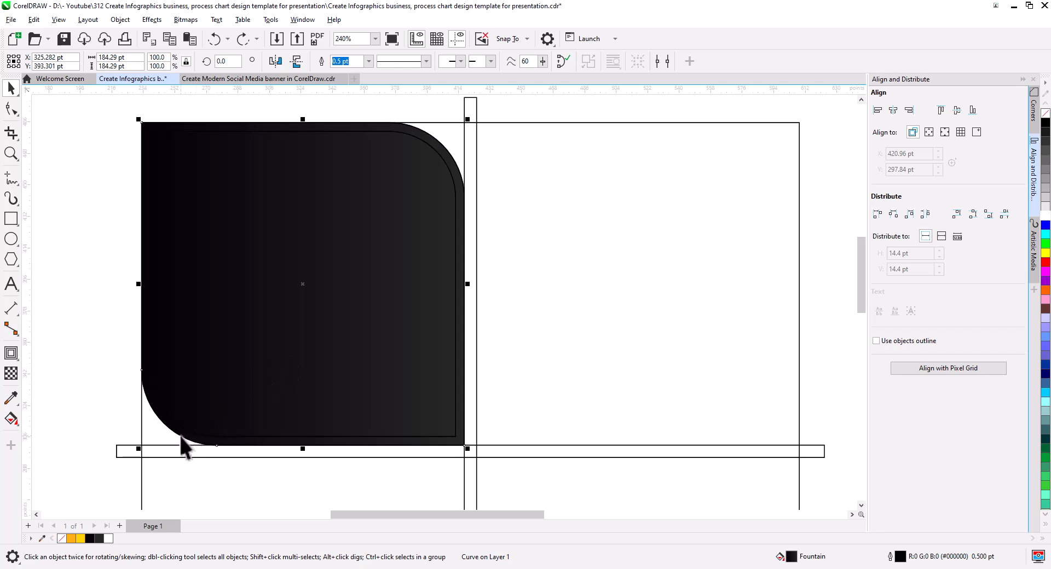
{"action": "key", "text": "Escape"}
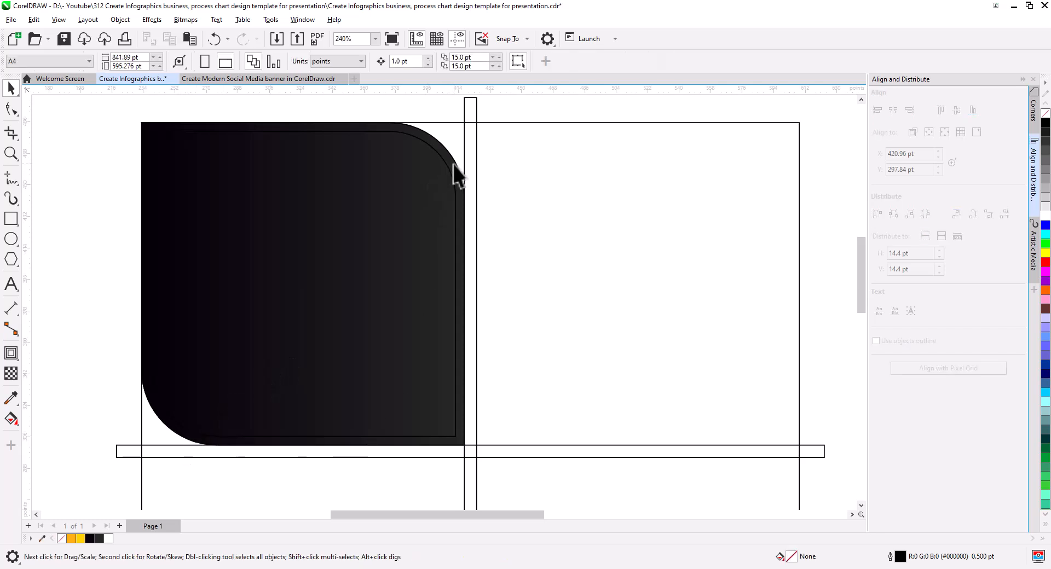
Step: Set the outer curve's upper-right half to a white outline 1.5 pt wide
{"action": "left_click", "coordinate": [463, 202]}
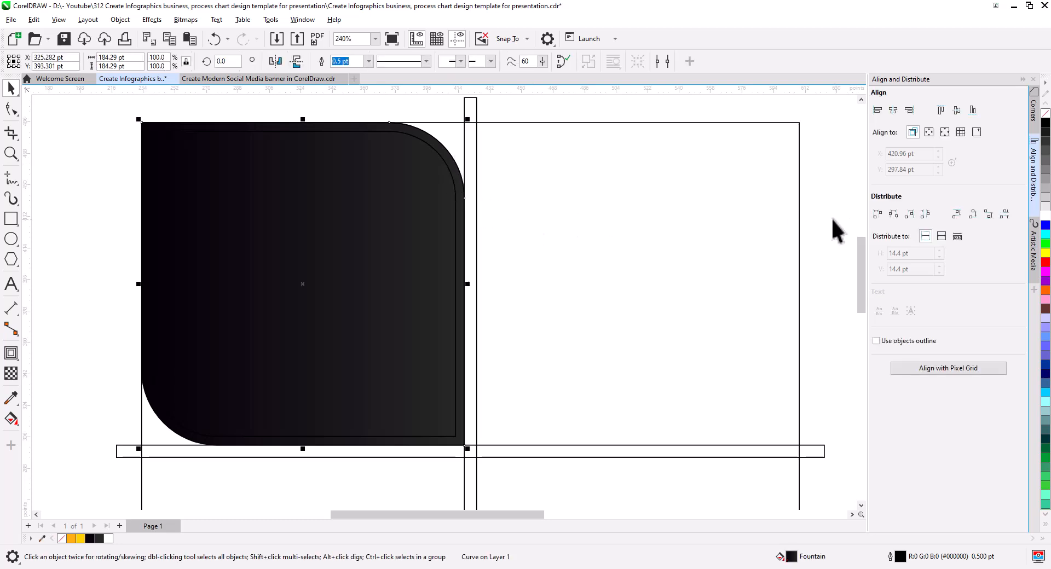
{"action": "right_click", "coordinate": [1045, 218]}
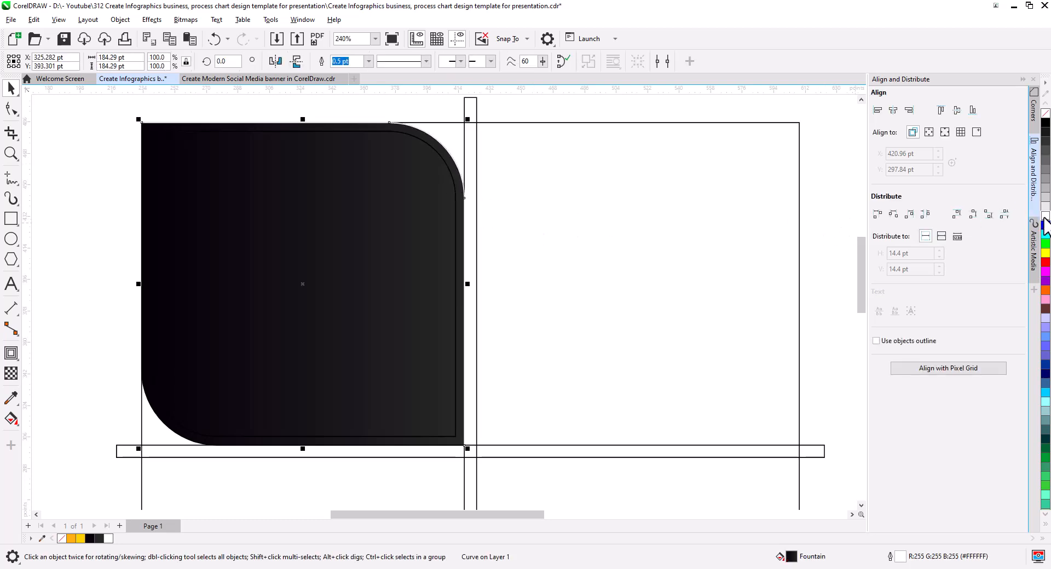
{"action": "left_click", "coordinate": [368, 61]}
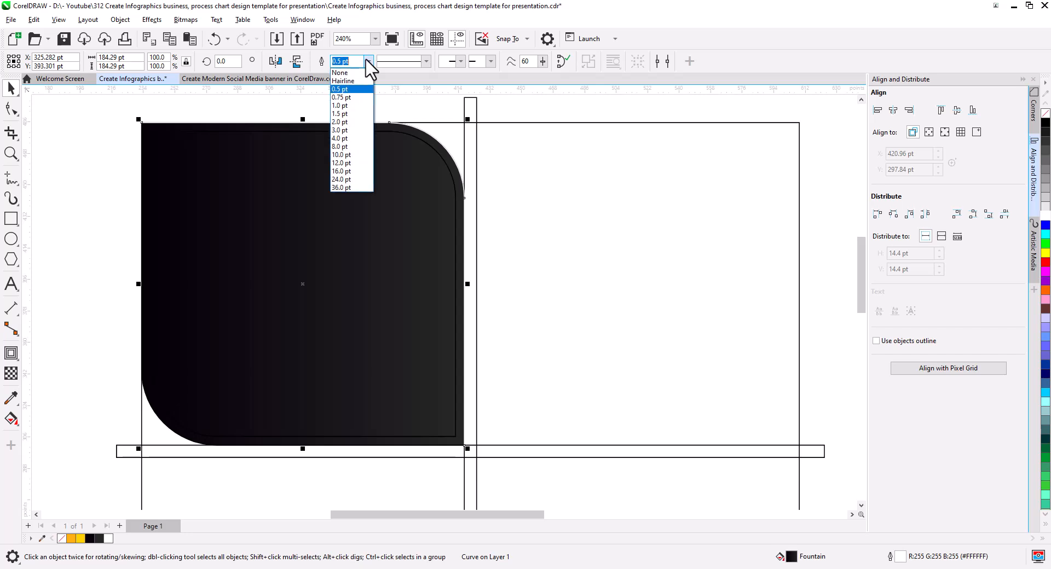
{"action": "left_click", "coordinate": [352, 113]}
{"action": "scroll", "coordinate": [459, 170], "scroll_direction": "up", "scroll_amount": 3}
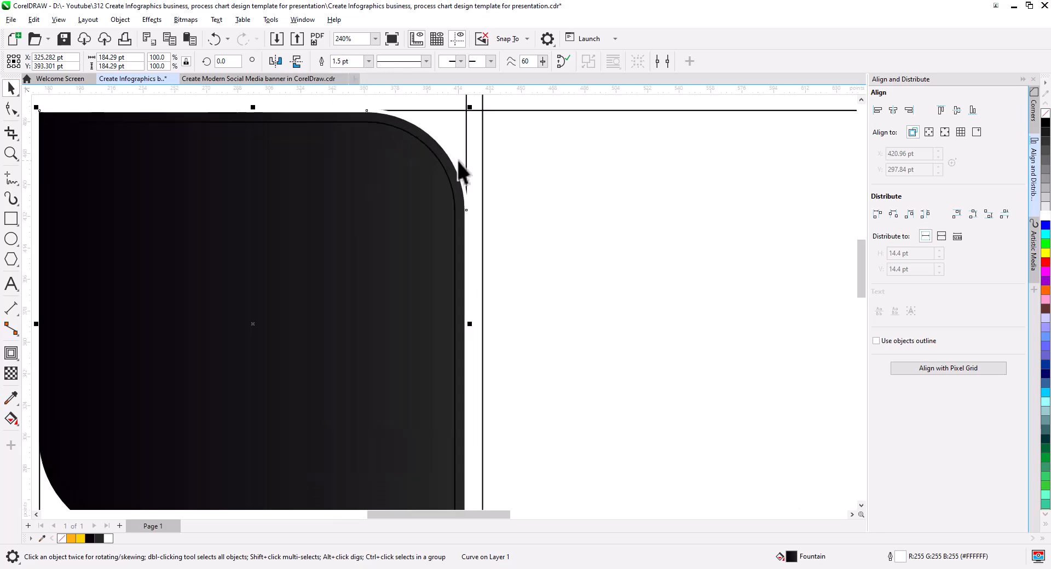
Step: Apply a Gaussian blur to the white upper-right outline curve to soften it into a highlight
{"action": "scroll", "coordinate": [459, 170], "scroll_direction": "up", "scroll_amount": 2}
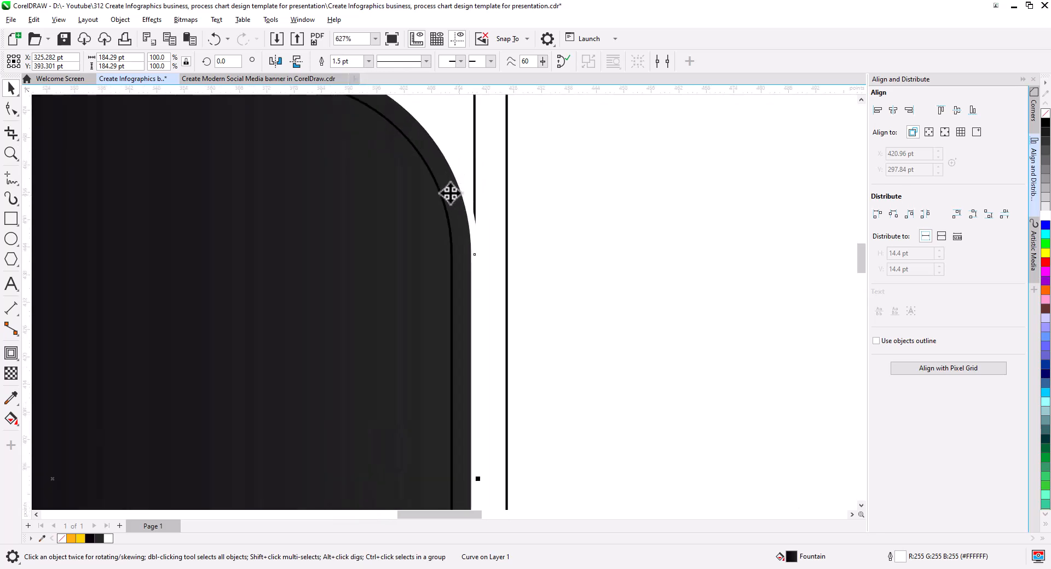
{"action": "left_click", "coordinate": [151, 20]}
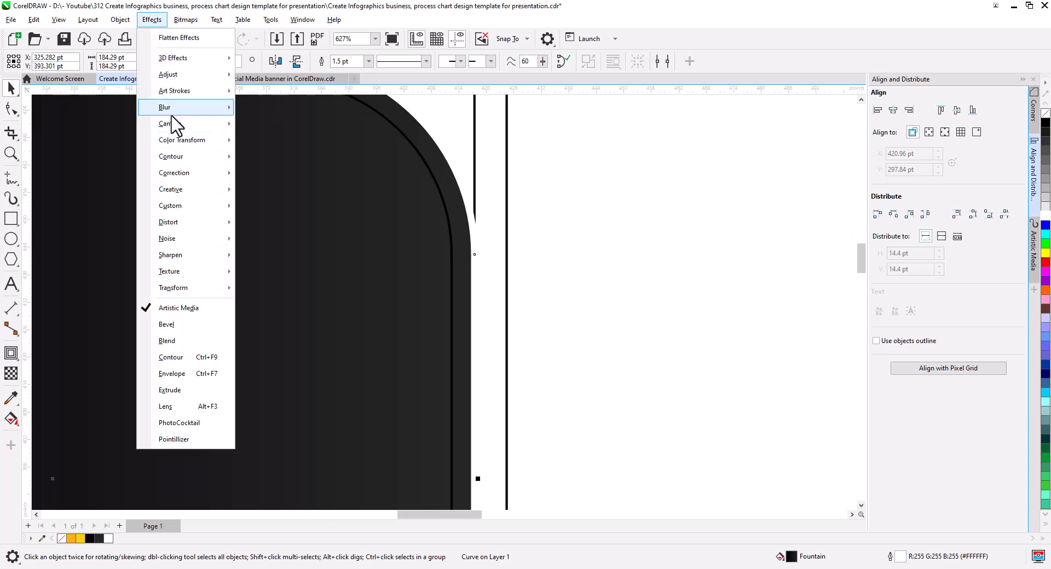
{"action": "mouse_move", "coordinate": [189, 113]}
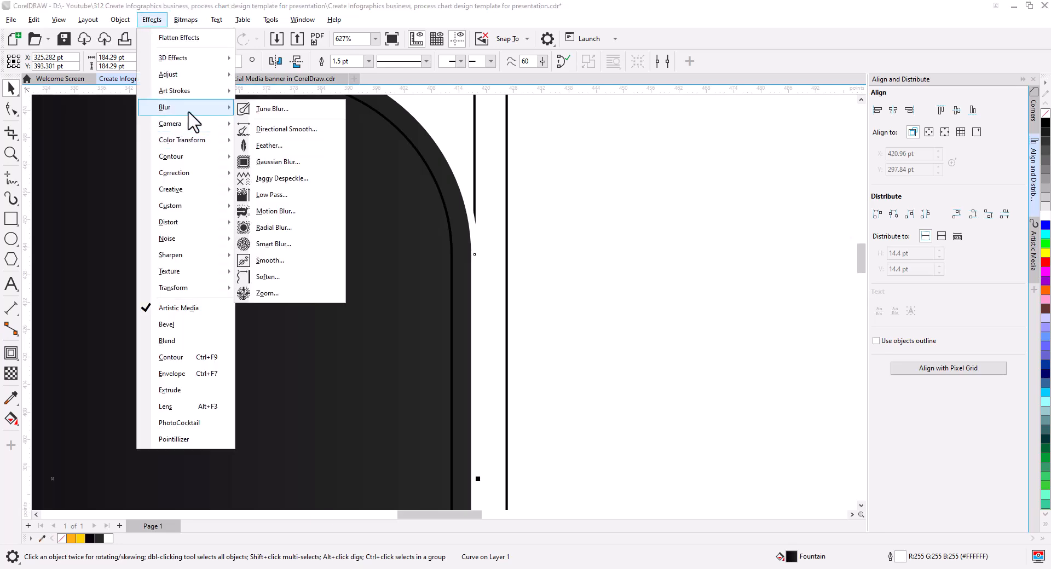
{"action": "left_click", "coordinate": [296, 162]}
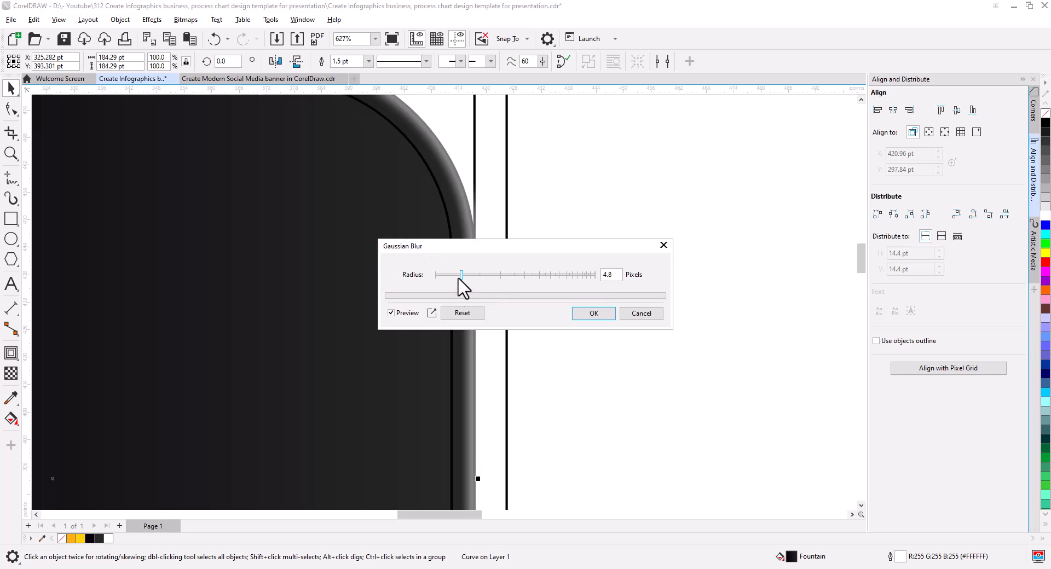
{"action": "left_click", "coordinate": [594, 314]}
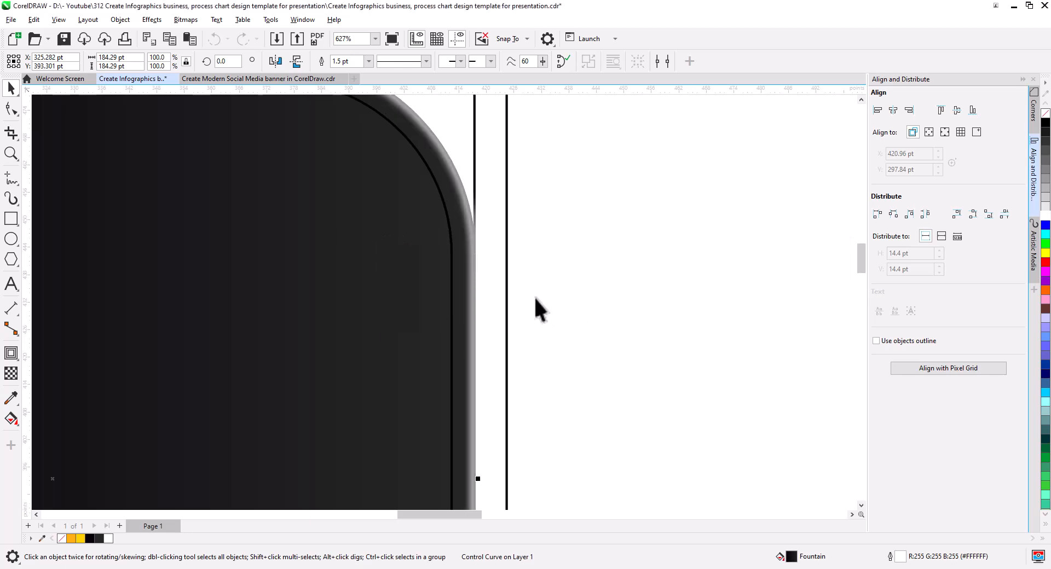
{"action": "right_click", "coordinate": [472, 250]}
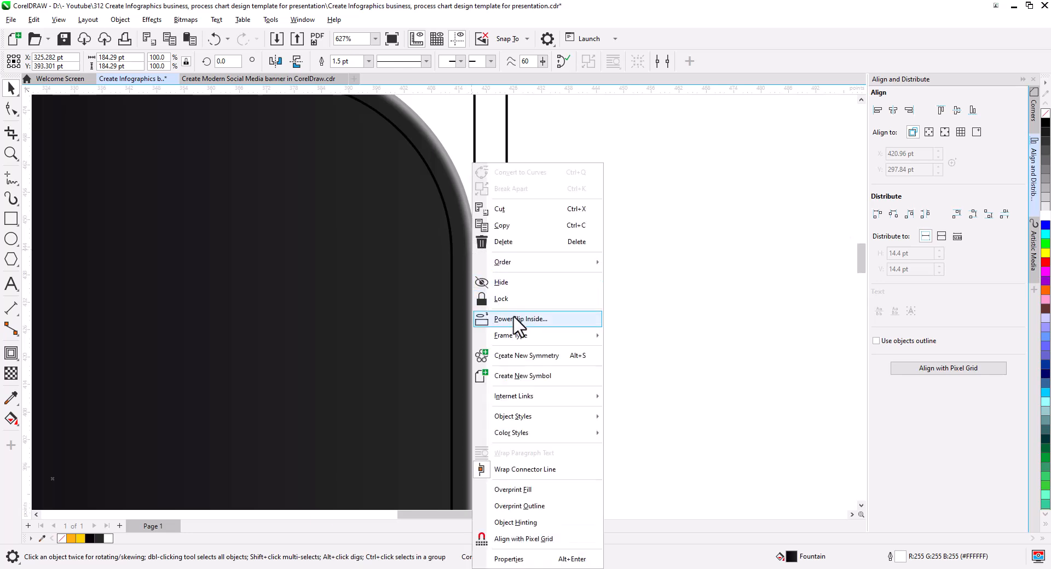
{"action": "left_click", "coordinate": [481, 319]}
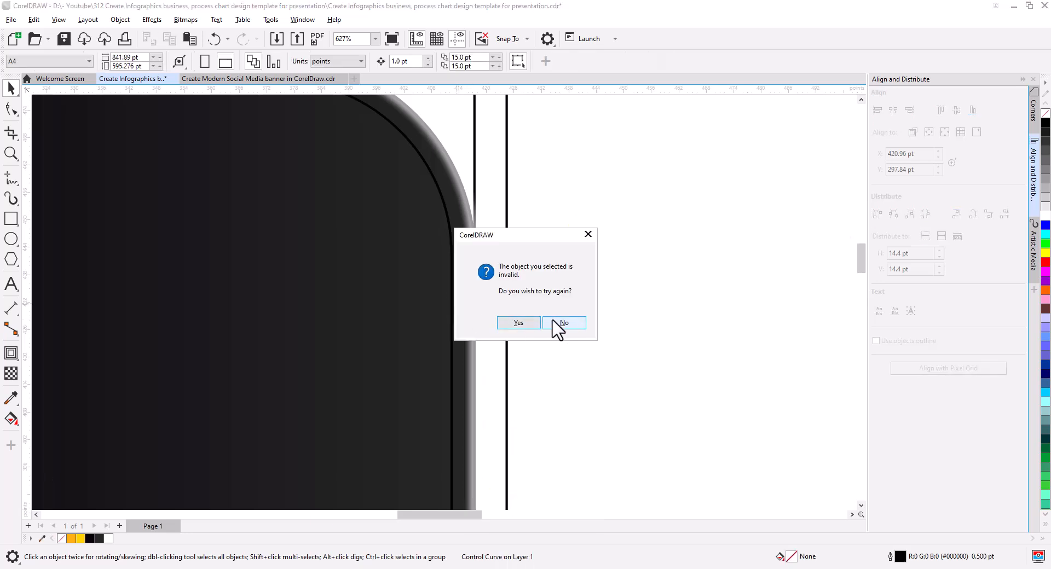
{"action": "left_click", "coordinate": [561, 325]}
Step: PowerClip the blurred white highlight curve inside the black gradient-filled rounded frame
{"action": "scroll", "coordinate": [460, 267], "scroll_direction": "down", "scroll_amount": 3}
{"action": "left_click_drag", "start_coordinate": [475, 300], "coordinate": [479, 281]}
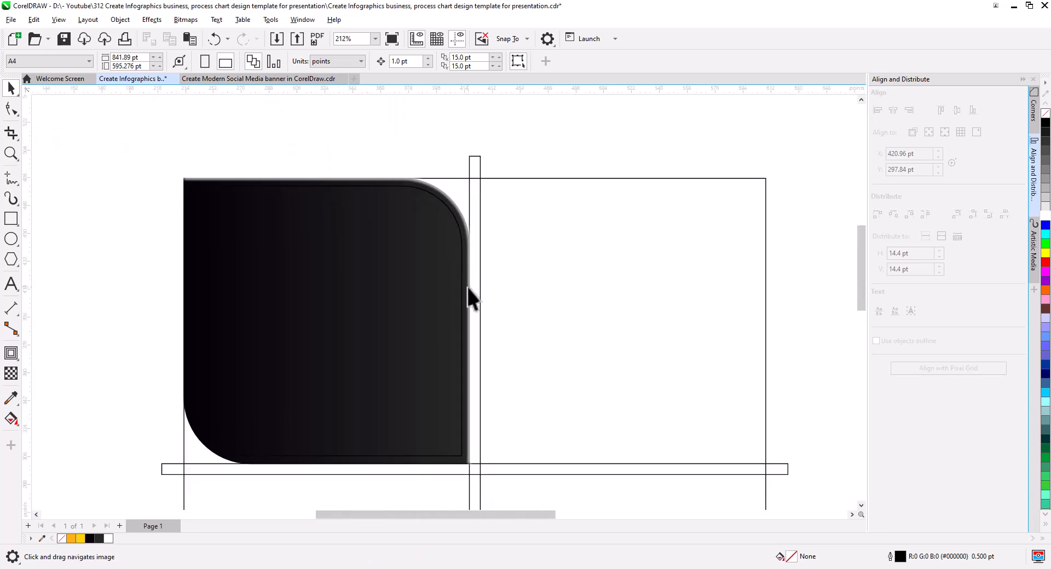
{"action": "right_click", "coordinate": [468, 287]}
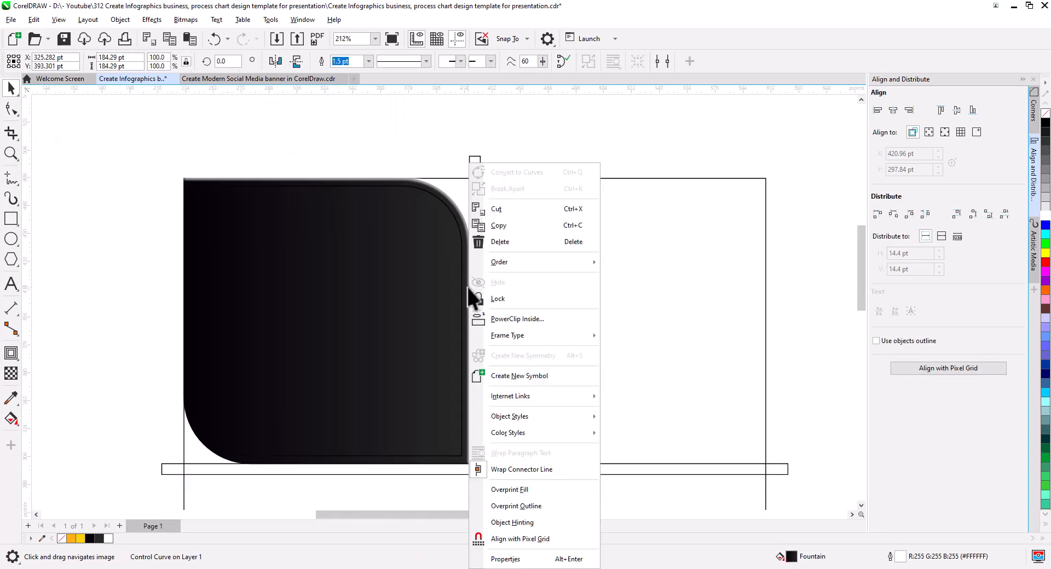
{"action": "left_click", "coordinate": [517, 318]}
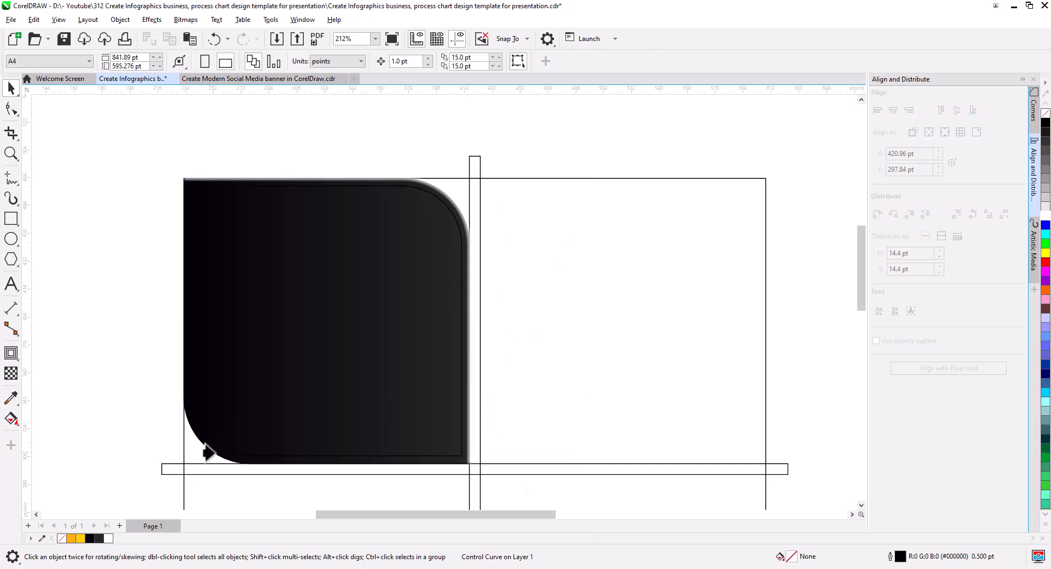
{"action": "left_click", "coordinate": [207, 445]}
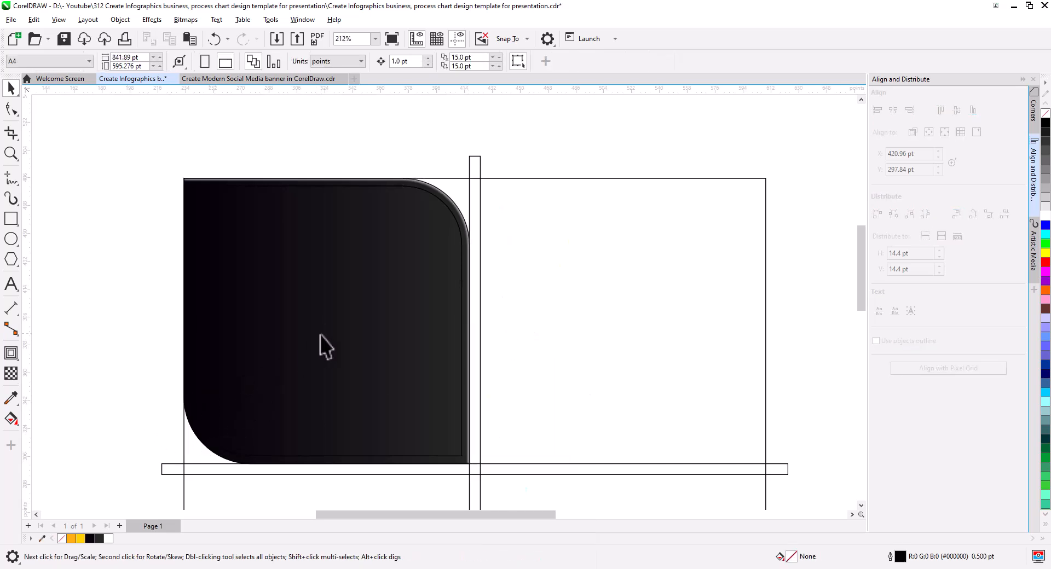
Step: Remove the inner curve's fill and give it a red outline
{"action": "left_click", "coordinate": [1045, 114]}
{"action": "right_click", "coordinate": [1045, 262]}
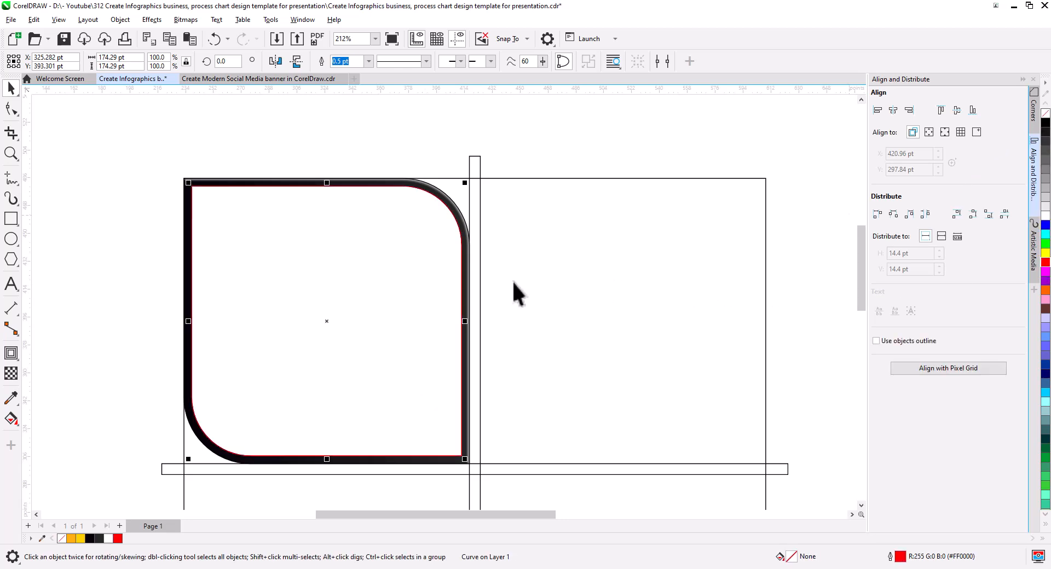
{"action": "scroll", "coordinate": [433, 267], "scroll_direction": "up", "scroll_amount": 2}
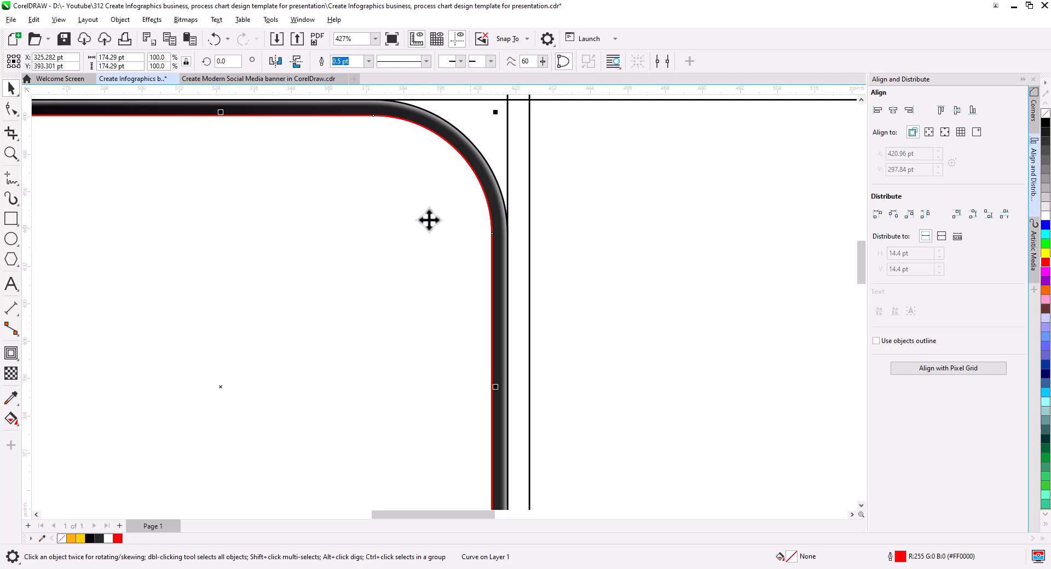
{"action": "scroll", "coordinate": [362, 211], "scroll_direction": "down", "scroll_amount": 2}
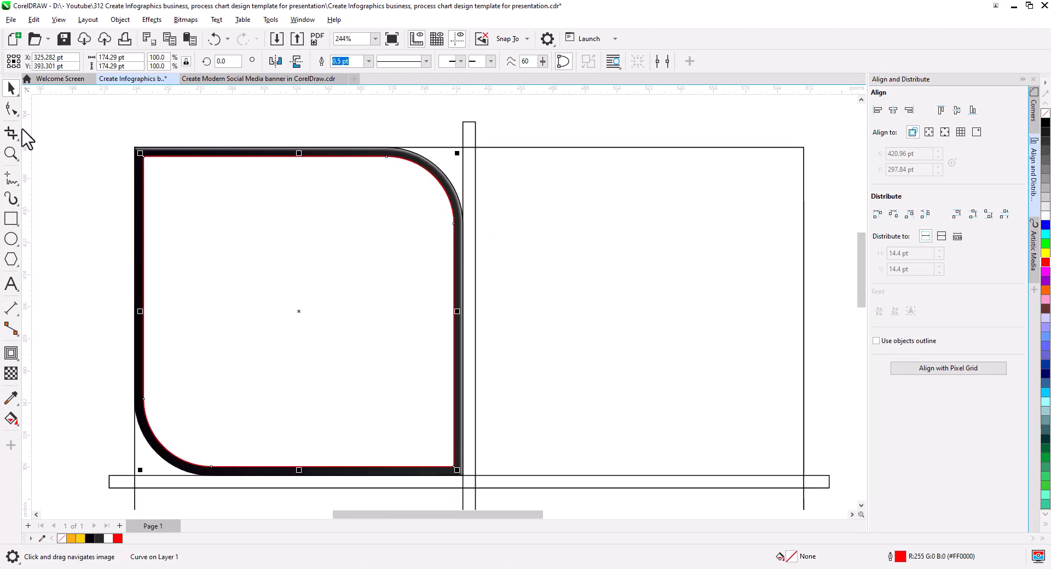
Step: Split the red inner curve at its upper-left and lower-right corner nodes, break it apart and delete the lower-left half
{"action": "left_click", "coordinate": [12, 107]}
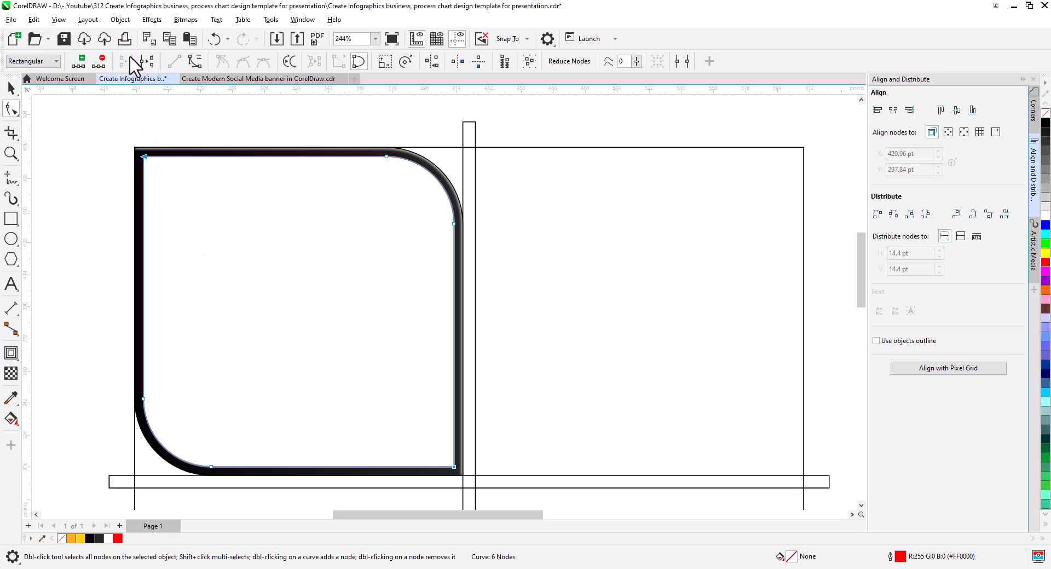
{"action": "left_click", "coordinate": [11, 88]}
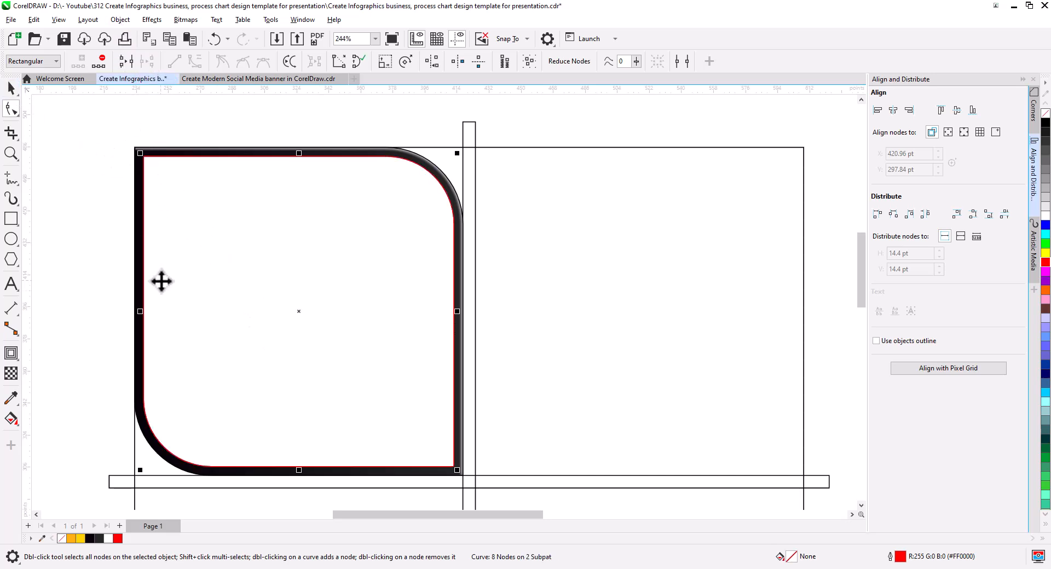
{"action": "right_click", "coordinate": [145, 280]}
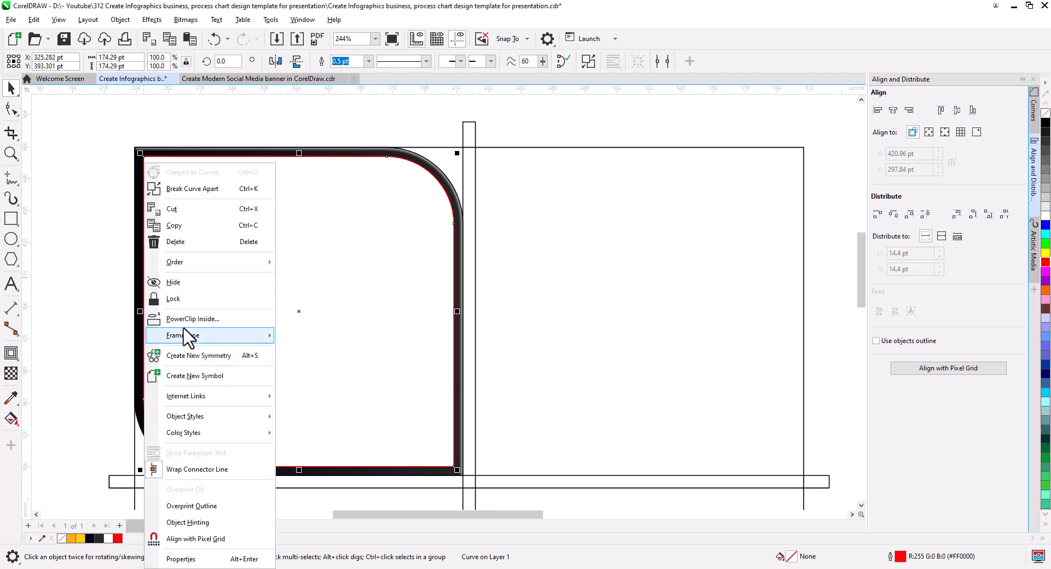
{"action": "left_click", "coordinate": [100, 257]}
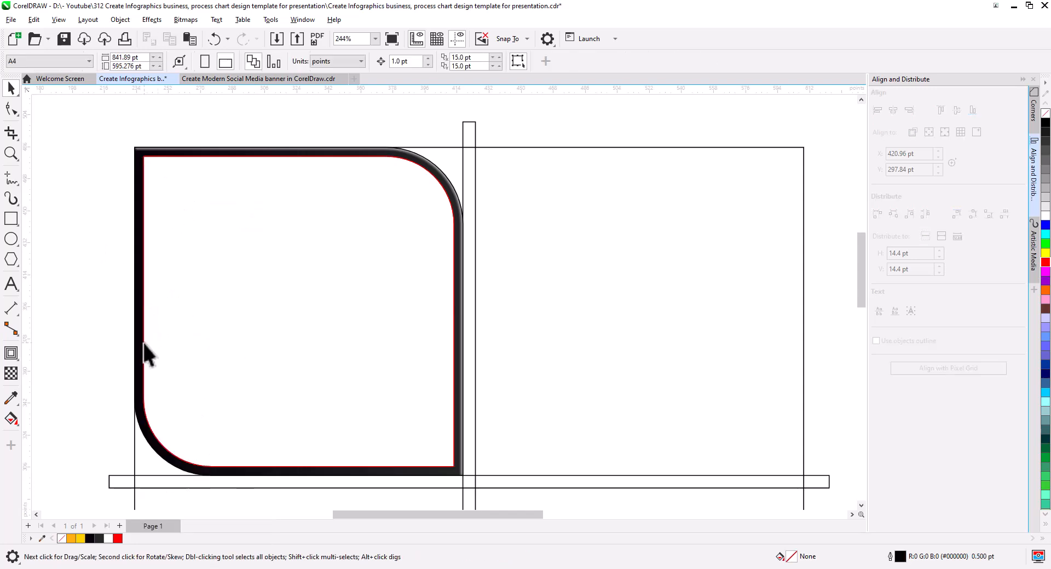
{"action": "left_click", "coordinate": [146, 357]}
{"action": "left_click", "coordinate": [206, 373]}
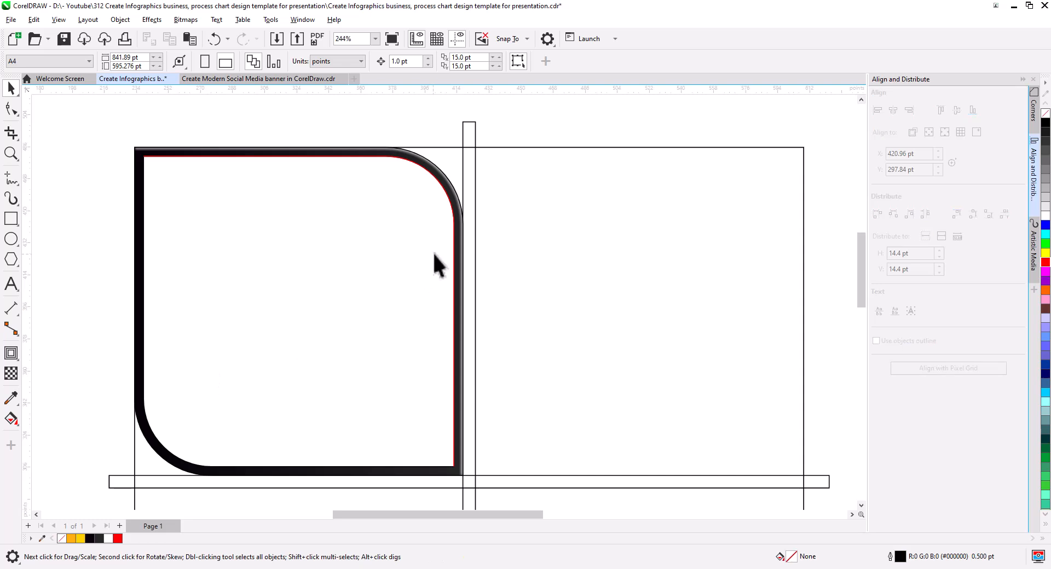
Step: Set the remaining upper-right red curve's outline width to 1.0 pt and cut it out of the drawing
{"action": "left_click", "coordinate": [452, 248]}
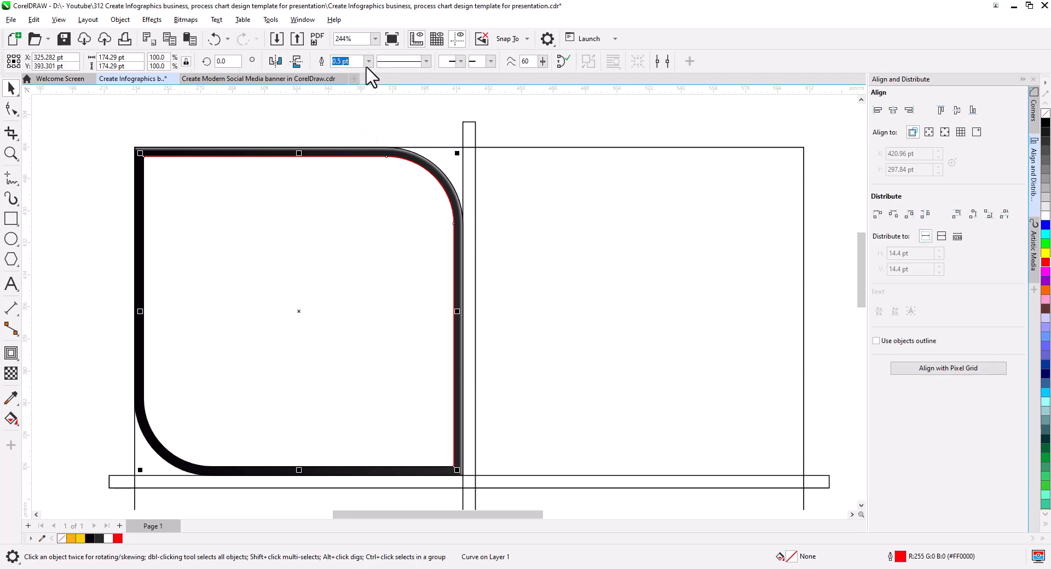
{"action": "left_click", "coordinate": [369, 61]}
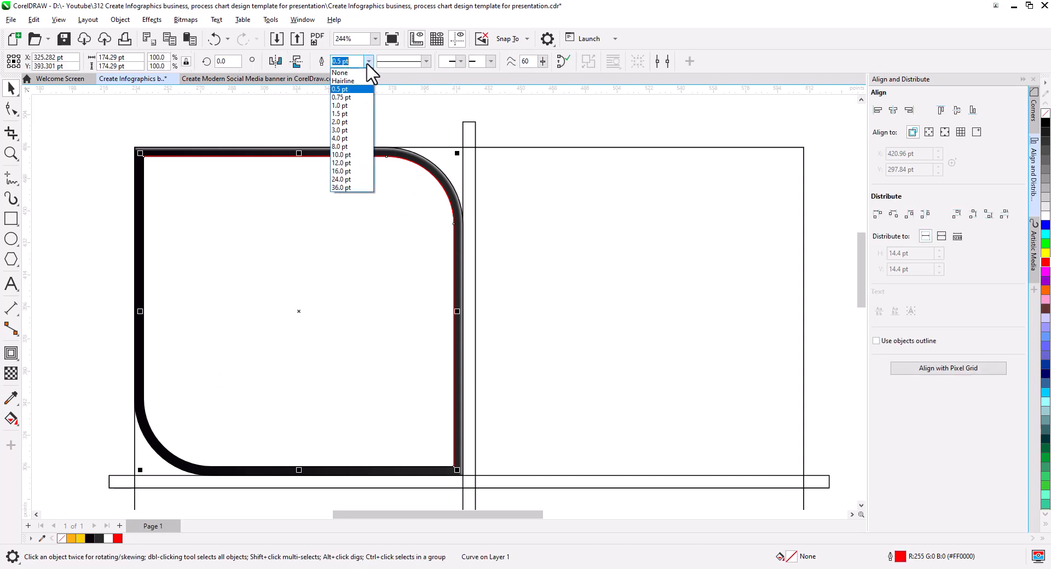
{"action": "left_click", "coordinate": [344, 105]}
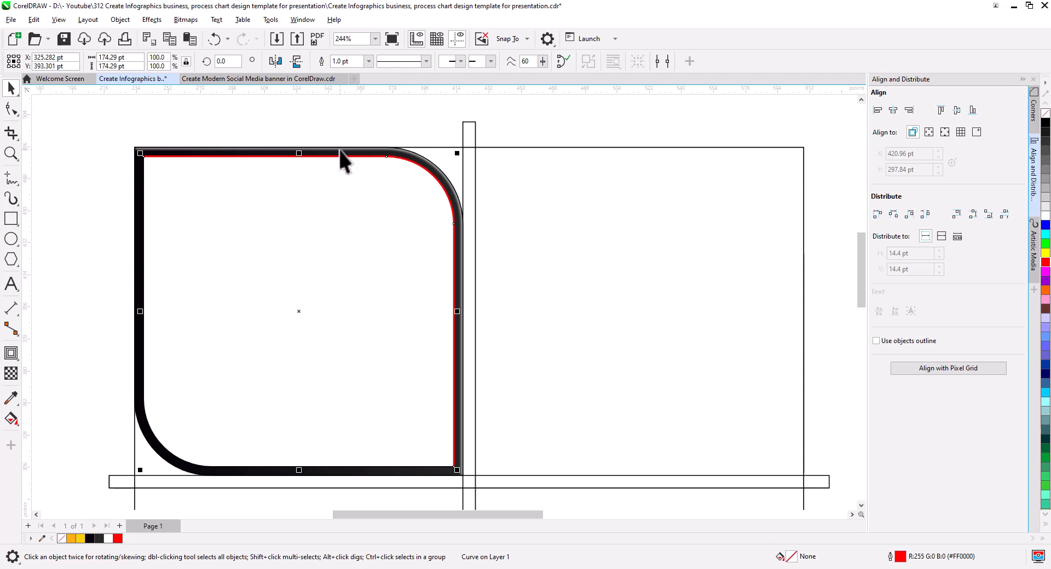
{"action": "key", "text": "Delete"}
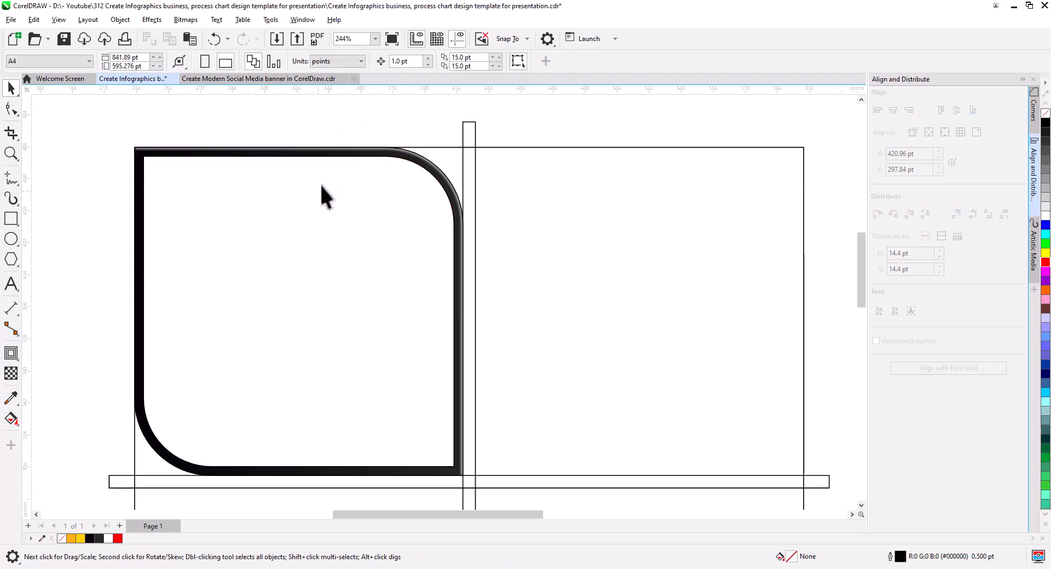
Step: Create a blue panel with a 0.5 pt black outline in the frame's empty interior using Smart Fill
{"action": "left_click", "coordinate": [12, 421]}
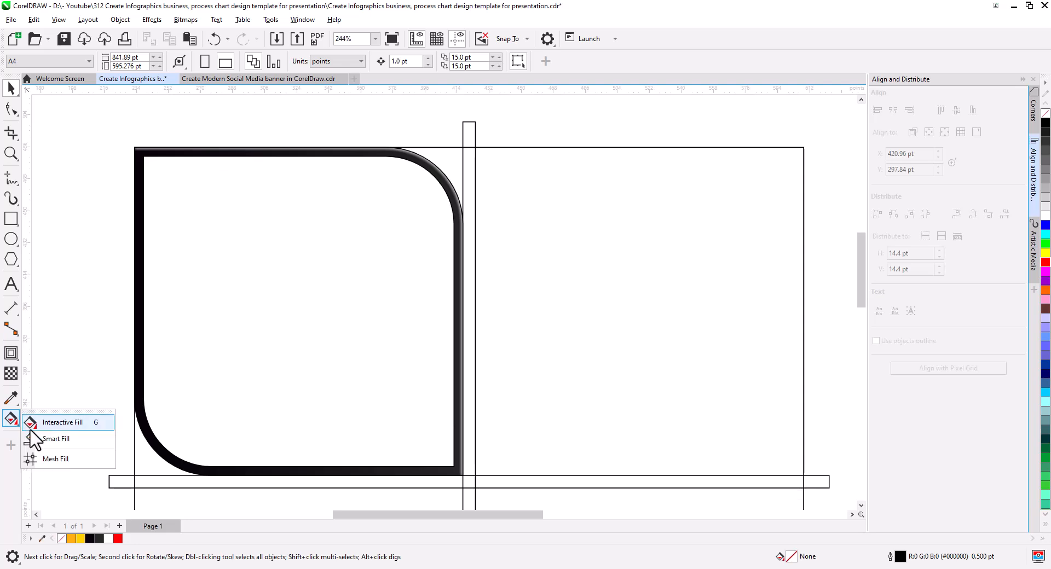
{"action": "left_click", "coordinate": [49, 438]}
{"action": "left_click", "coordinate": [181, 338]}
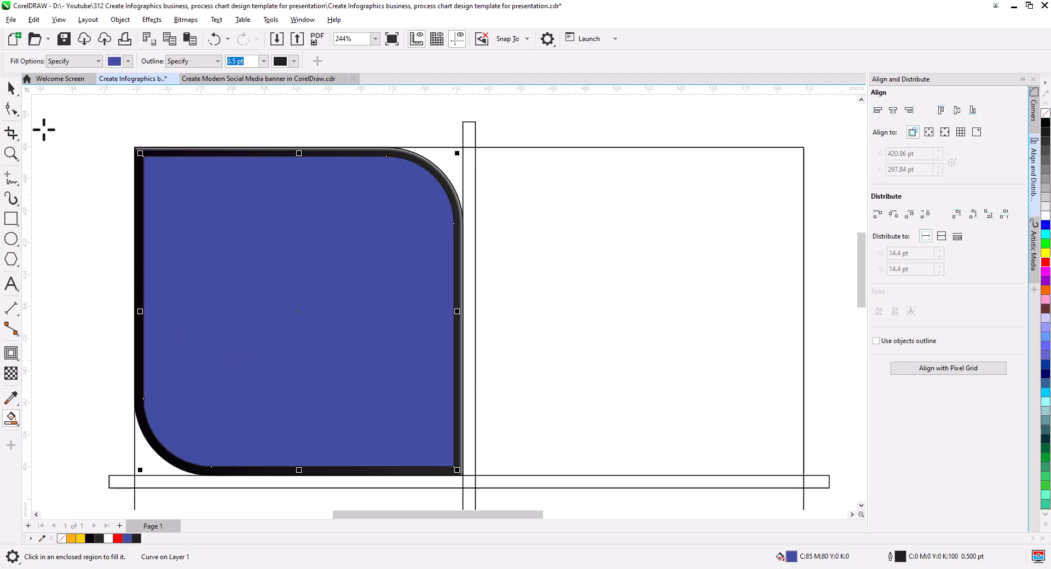
Step: Paste the 1.0 pt red curve back over the blue panel and recolour its outline black
{"action": "left_click", "coordinate": [11, 87]}
{"action": "left_click", "coordinate": [80, 224]}
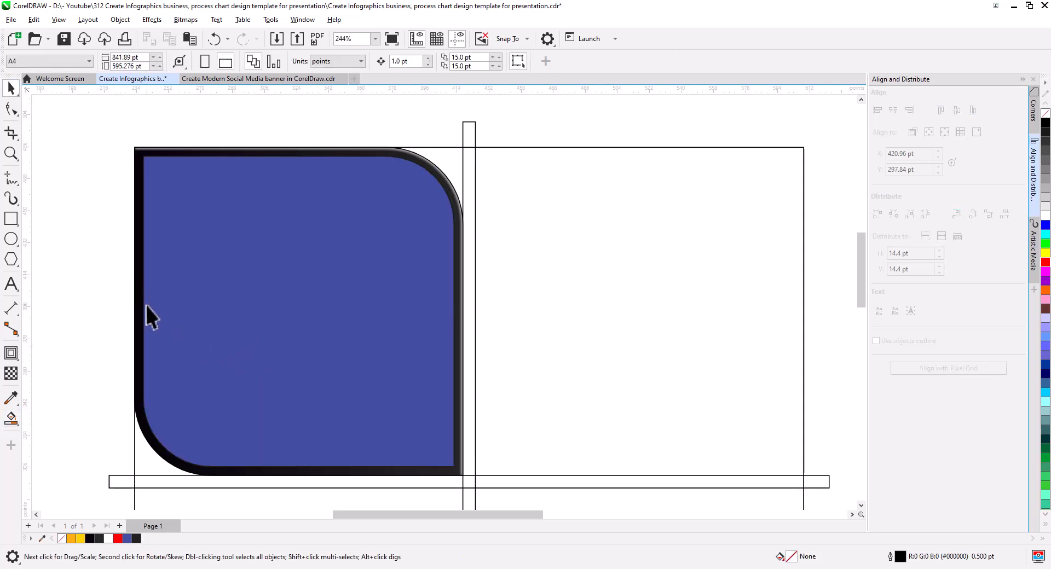
{"action": "left_click", "coordinate": [146, 305]}
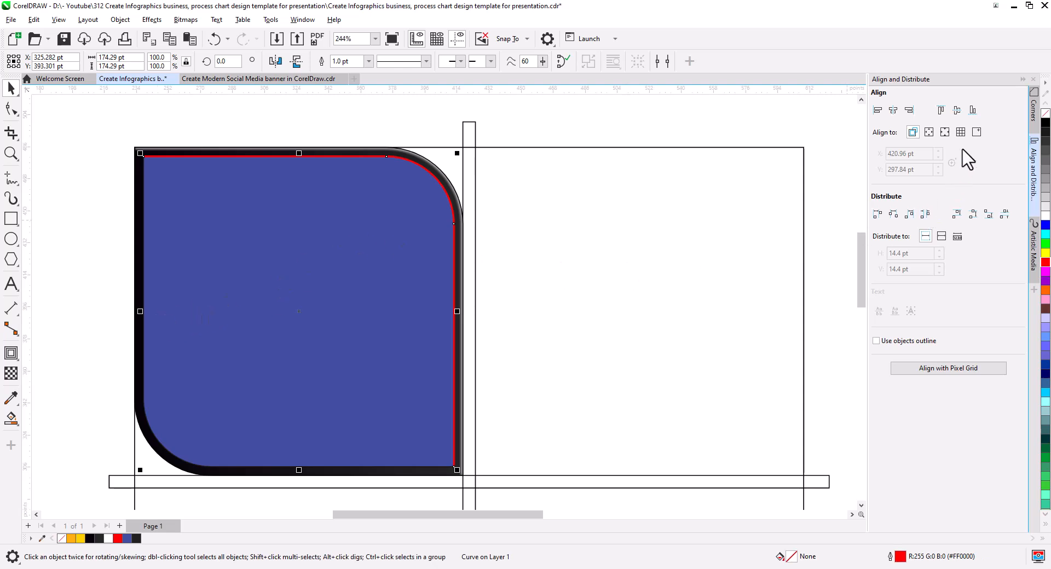
{"action": "right_click", "coordinate": [1045, 123]}
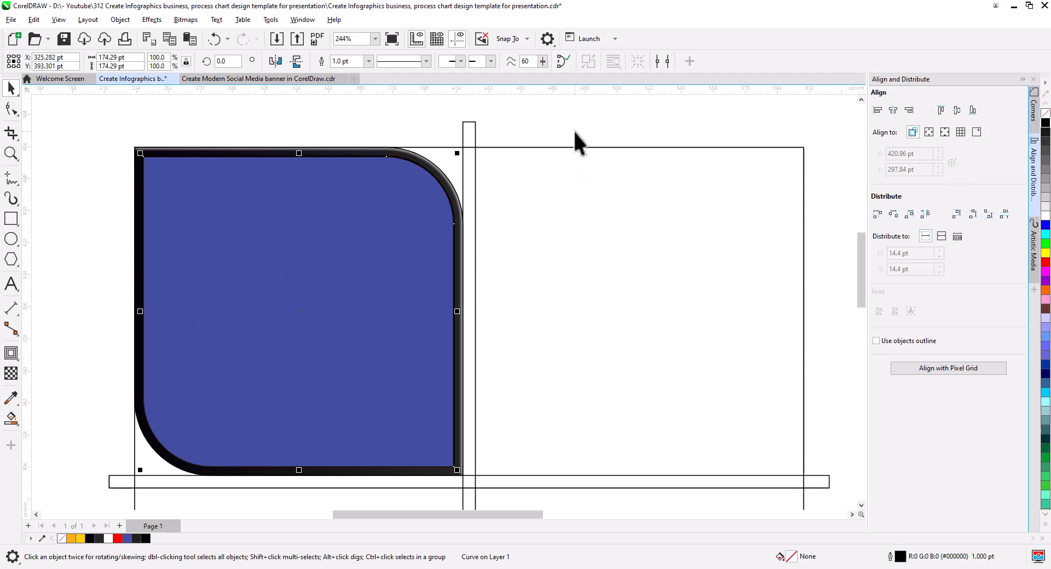
Step: Apply a Gaussian blur with a 3.9-pixel radius to the black inner curve
{"action": "scroll", "coordinate": [383, 139], "scroll_direction": "up", "scroll_amount": 2}
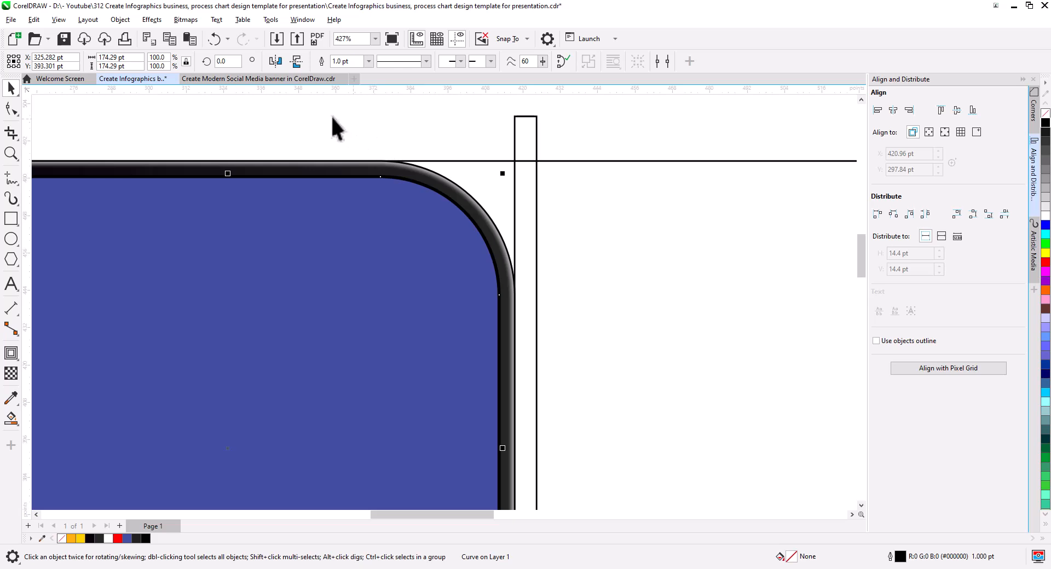
{"action": "left_click", "coordinate": [151, 20]}
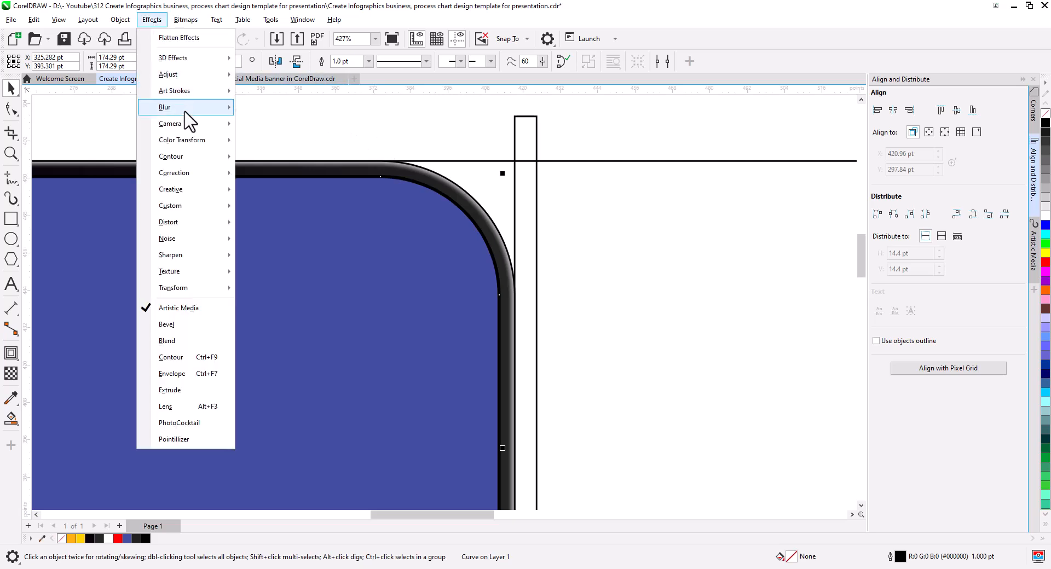
{"action": "mouse_move", "coordinate": [227, 108]}
{"action": "left_click", "coordinate": [277, 162]}
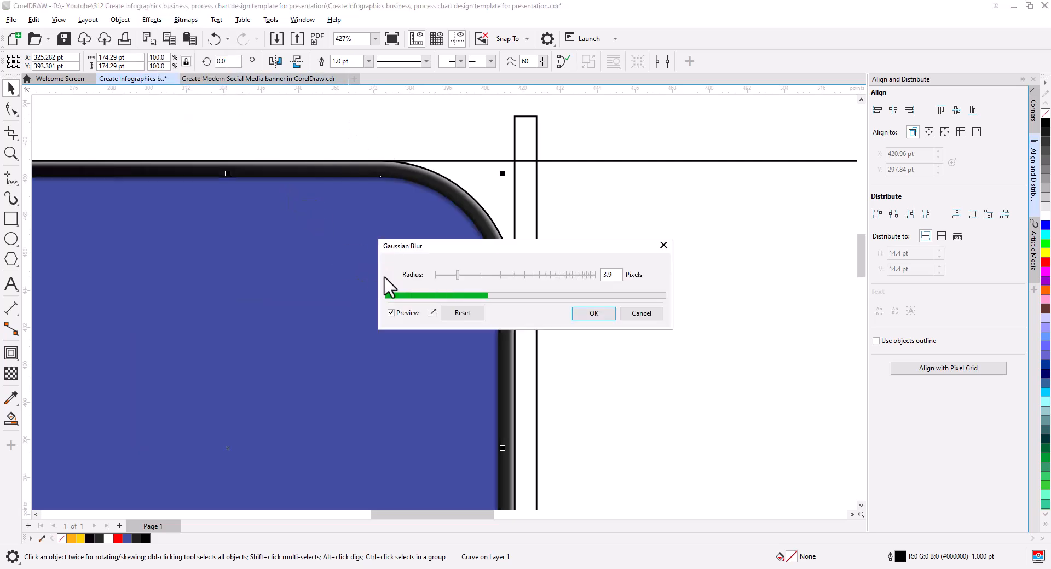
{"action": "left_click", "coordinate": [594, 314]}
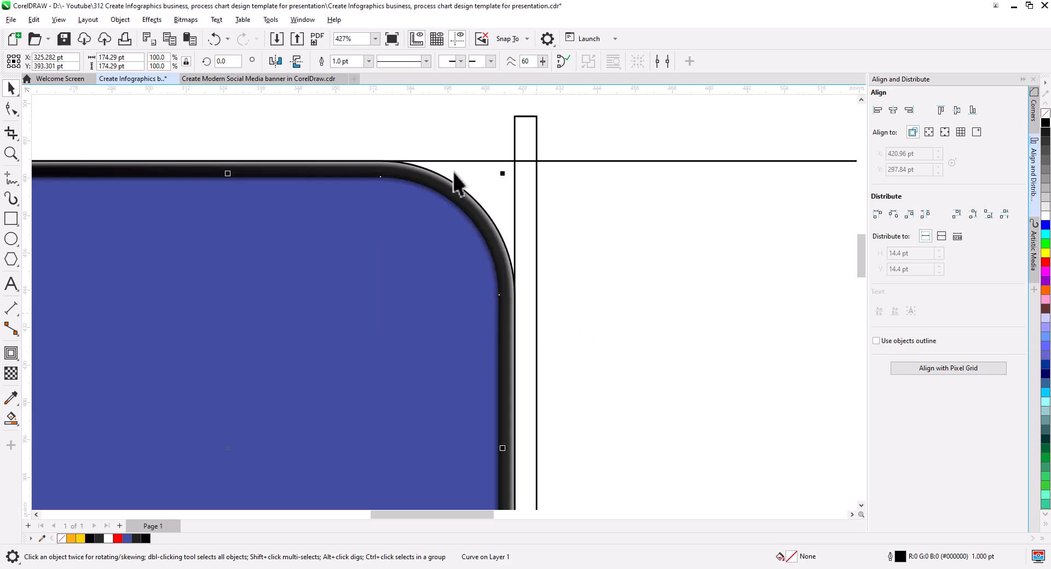
Step: Recolour the blue inner panel with the solid orange fill R255 G175 B16
{"action": "scroll", "coordinate": [459, 184], "scroll_direction": "down", "scroll_amount": 5}
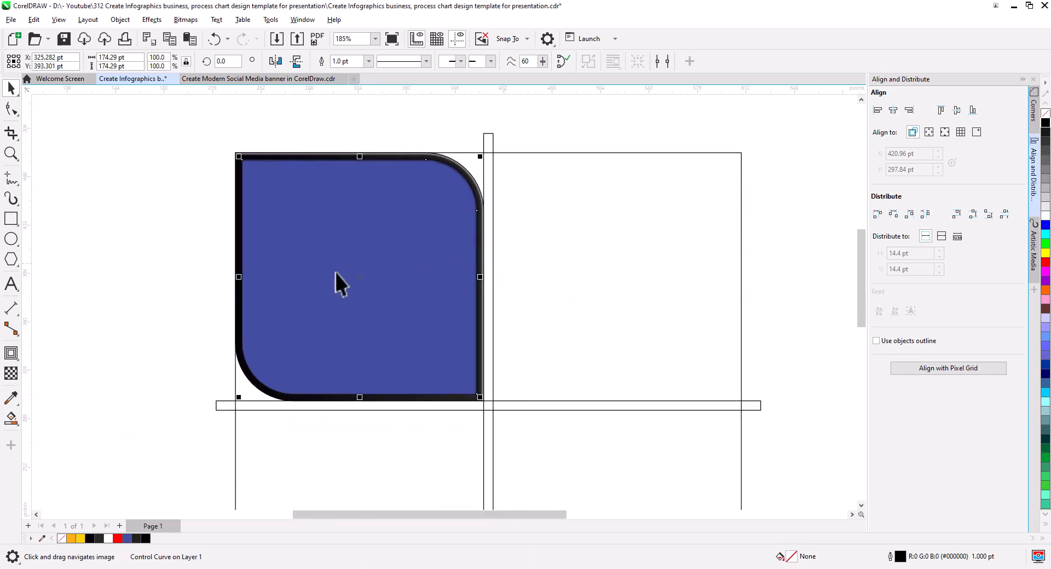
{"action": "left_click", "coordinate": [166, 249]}
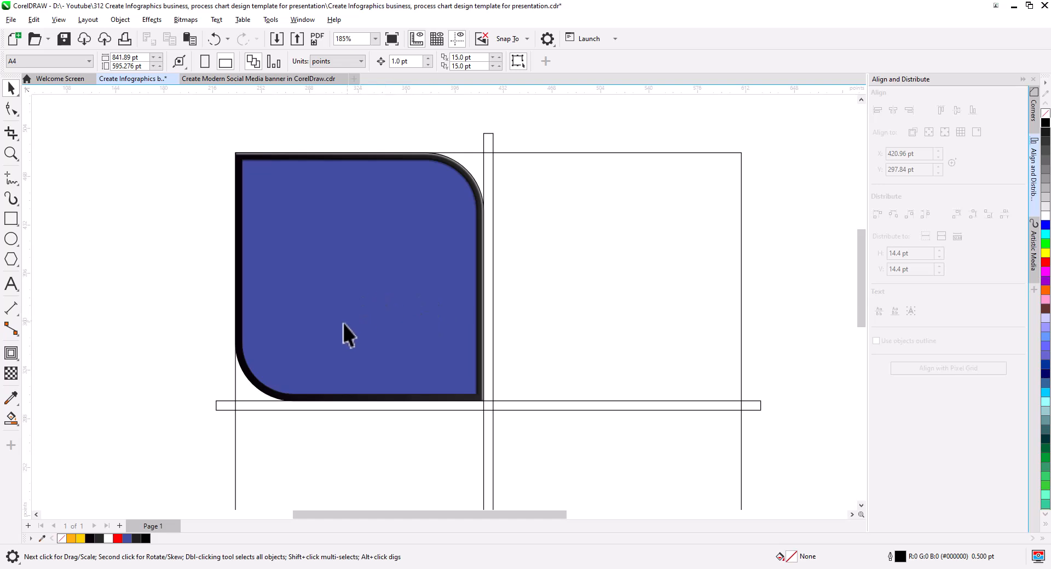
{"action": "left_click", "coordinate": [267, 367]}
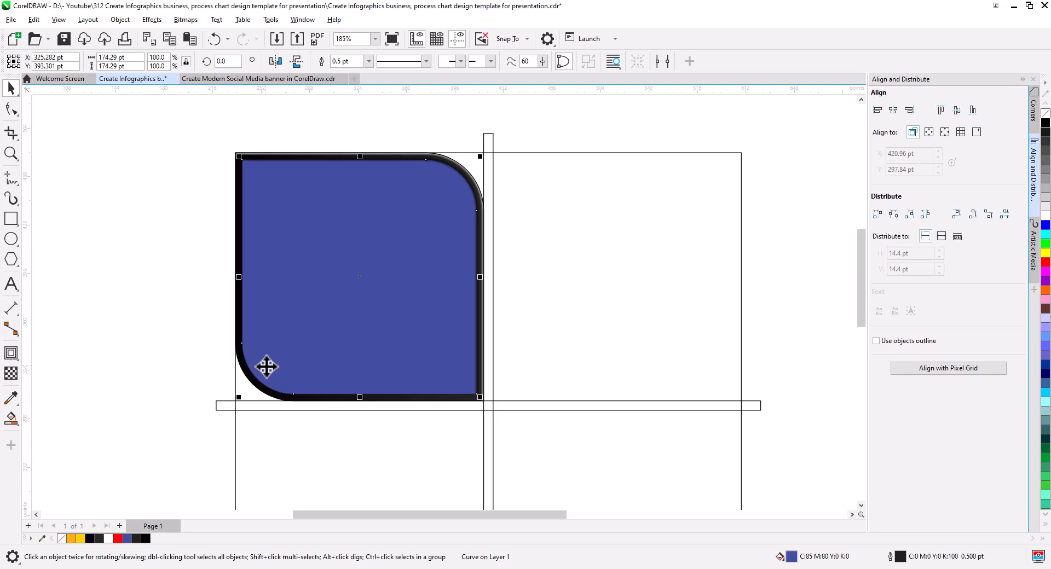
{"action": "left_click", "coordinate": [71, 538]}
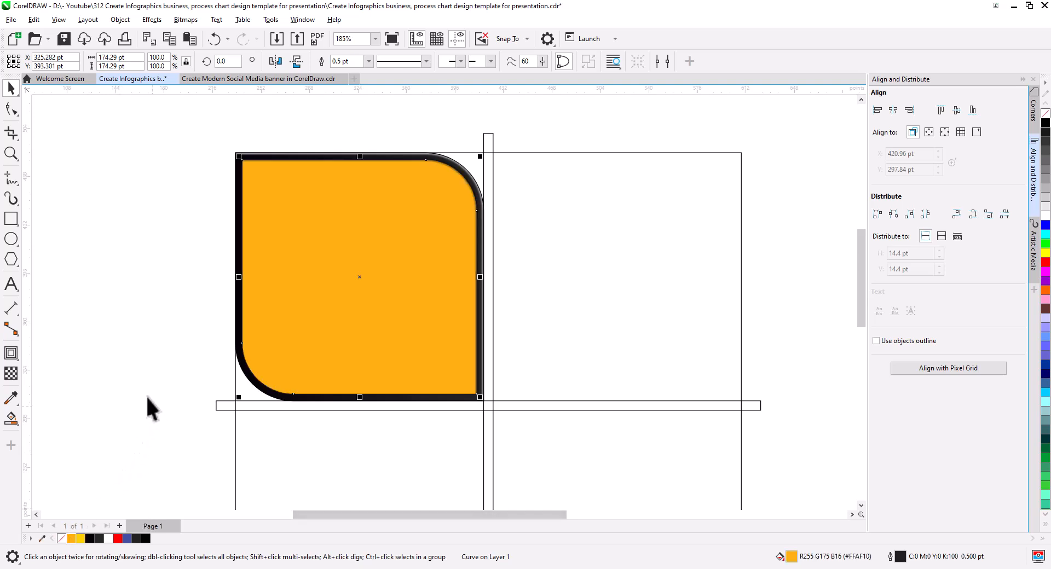
Step: Apply an elliptical fountain fill to the orange panel and move its centre to the panel's lower-right corner
{"action": "left_click", "coordinate": [11, 419]}
{"action": "left_click", "coordinate": [55, 422]}
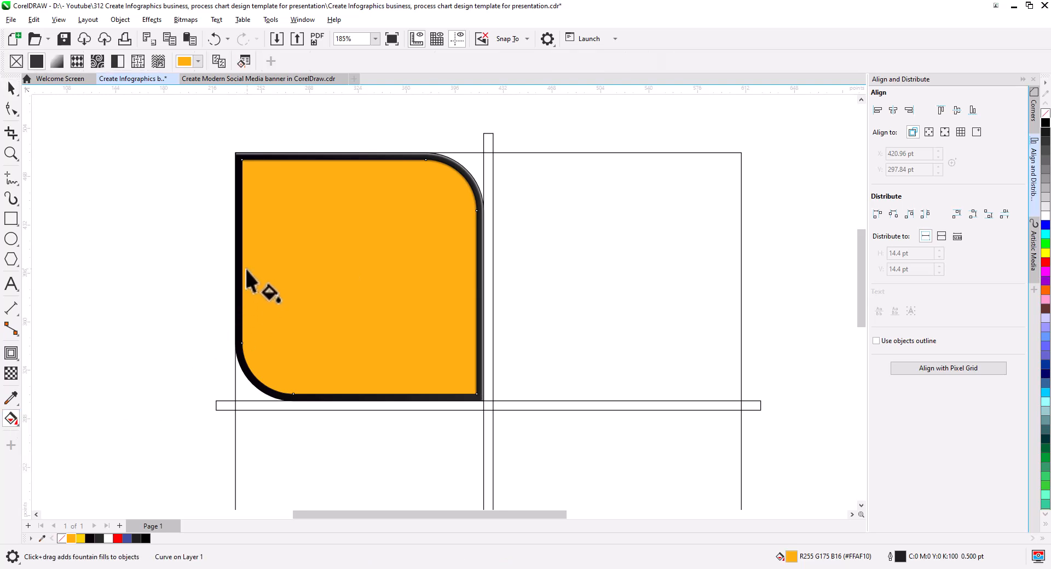
{"action": "left_click_drag", "start_coordinate": [242, 268], "coordinate": [477, 268]}
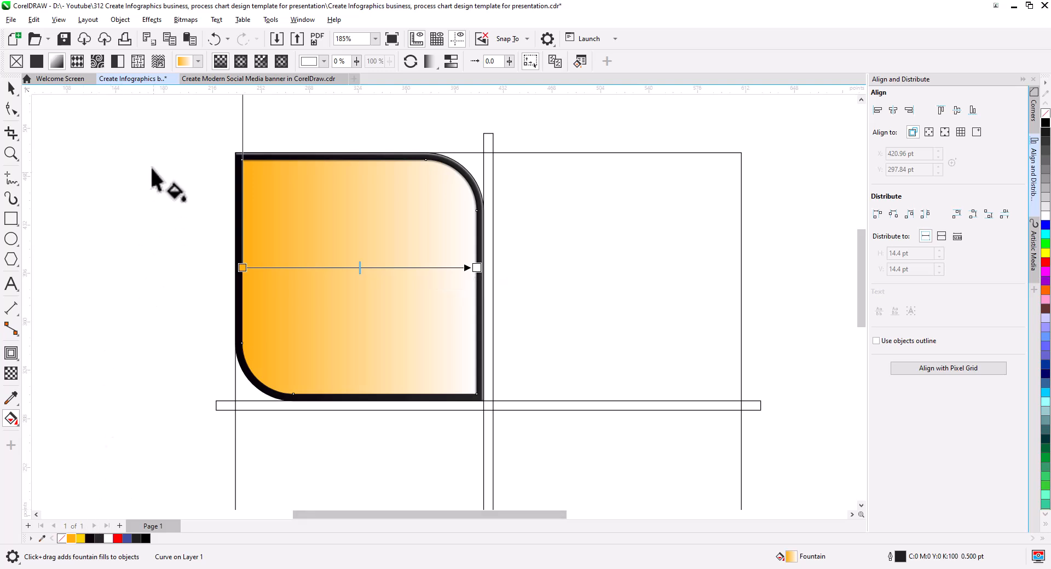
{"action": "left_click", "coordinate": [241, 61]}
{"action": "left_click_drag", "start_coordinate": [359, 267], "coordinate": [476, 394]}
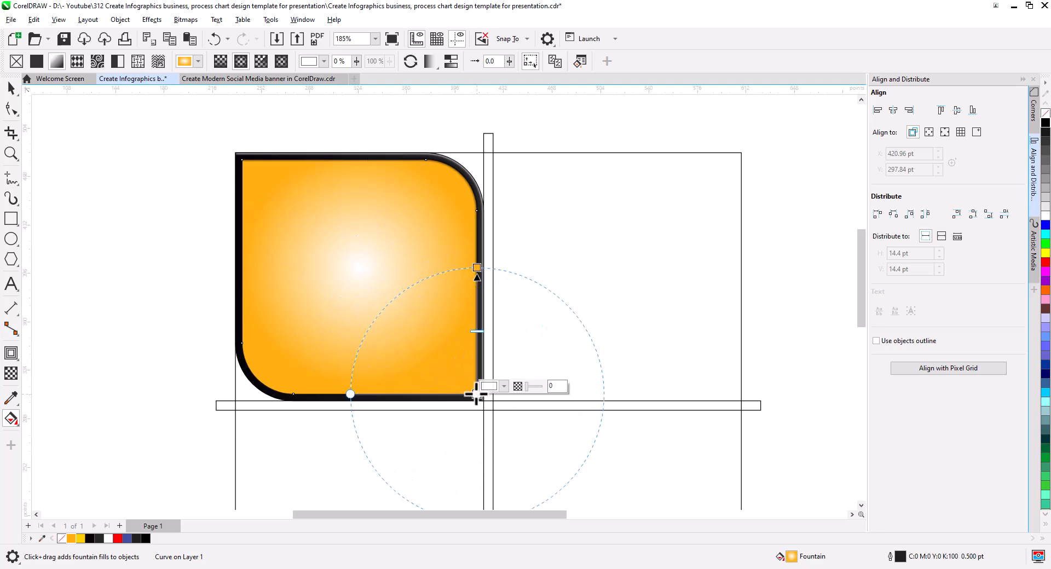
Step: Extend the elliptical gradient toward the panel's upper left and set its centre colour to yellow
{"action": "left_click_drag", "start_coordinate": [477, 268], "coordinate": [348, 209]}
{"action": "left_click_drag", "start_coordinate": [80, 538], "coordinate": [476, 394]}
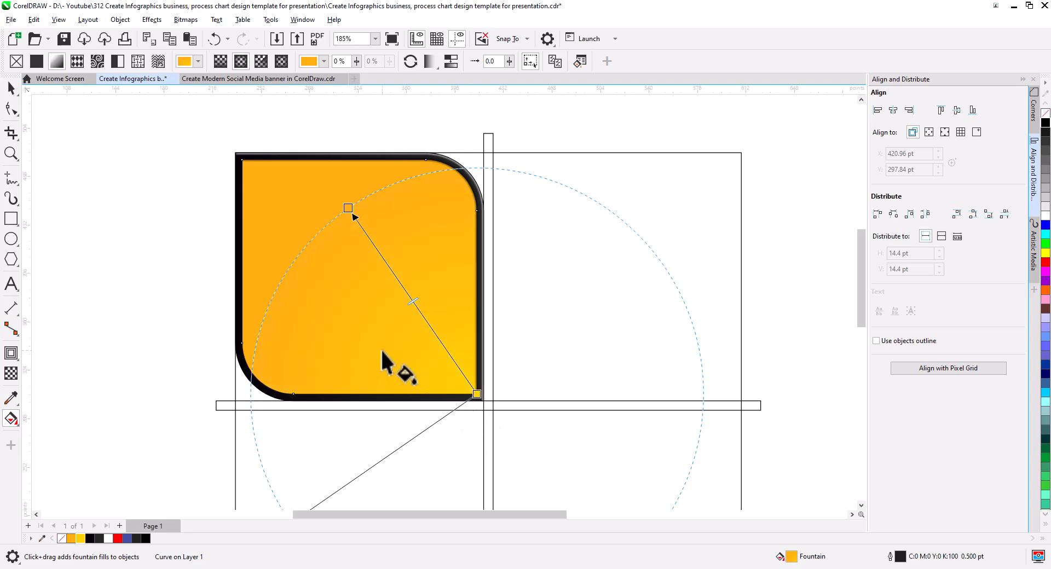
{"action": "left_click_drag", "start_coordinate": [348, 212], "coordinate": [323, 227]}
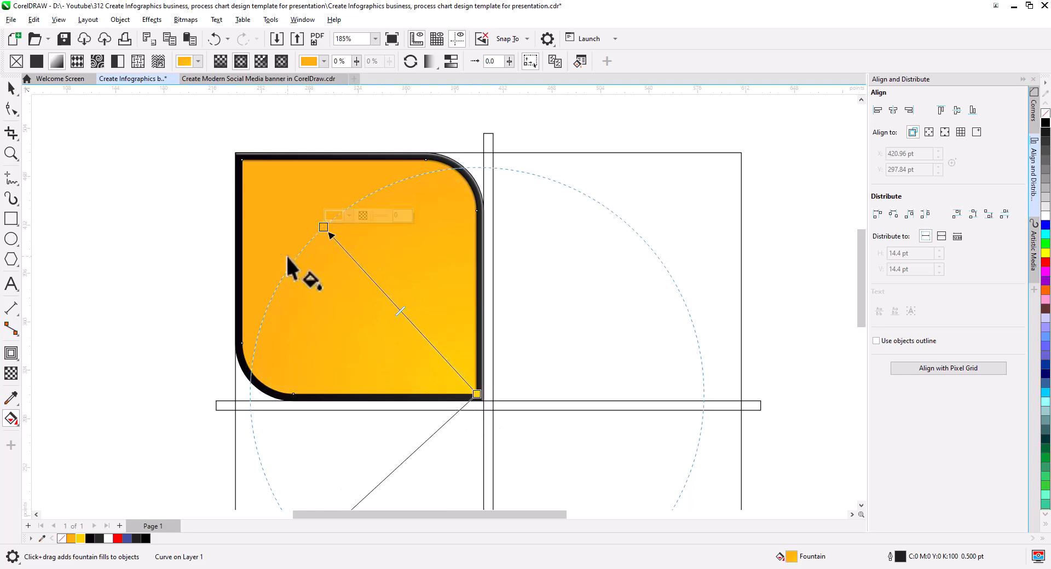
{"action": "left_click", "coordinate": [11, 89]}
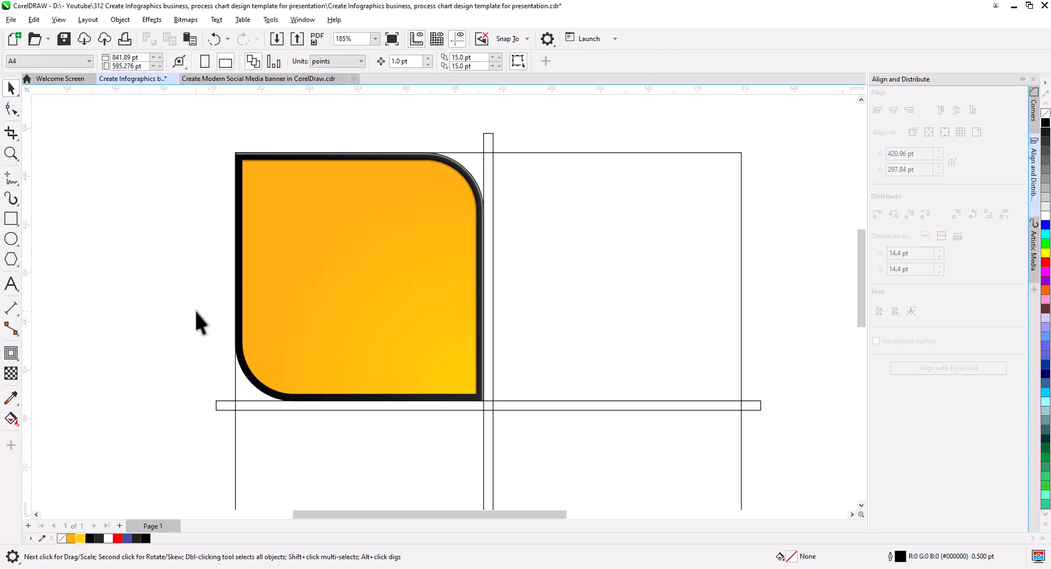
Step: Convert the blurred black inner curve to a 600 dpi RGB Color (24-bit) bitmap with anti-aliasing and transparent background
{"action": "scroll", "coordinate": [181, 252], "scroll_direction": "down", "scroll_amount": 3}
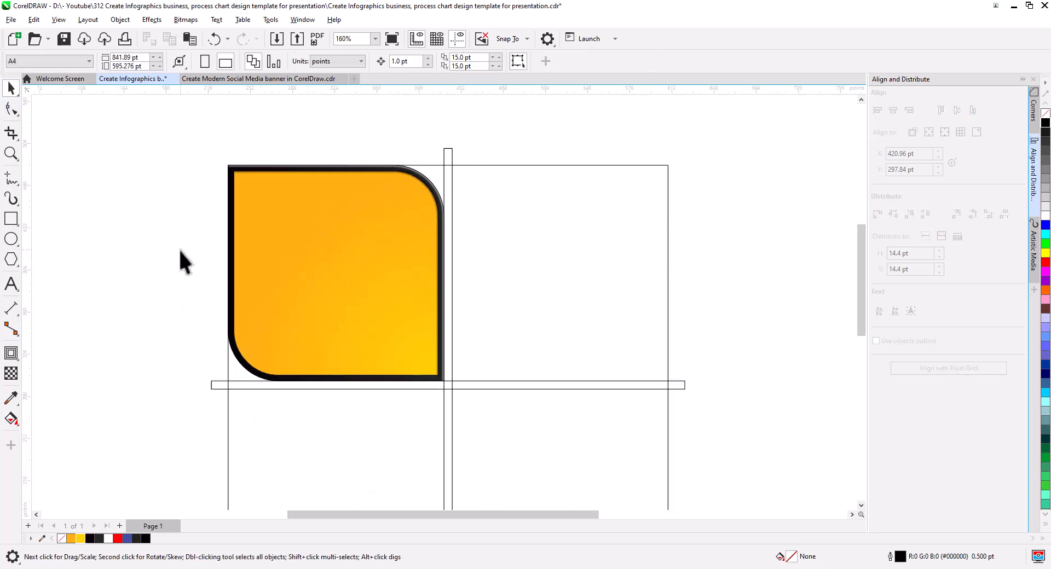
{"action": "left_click", "coordinate": [421, 375]}
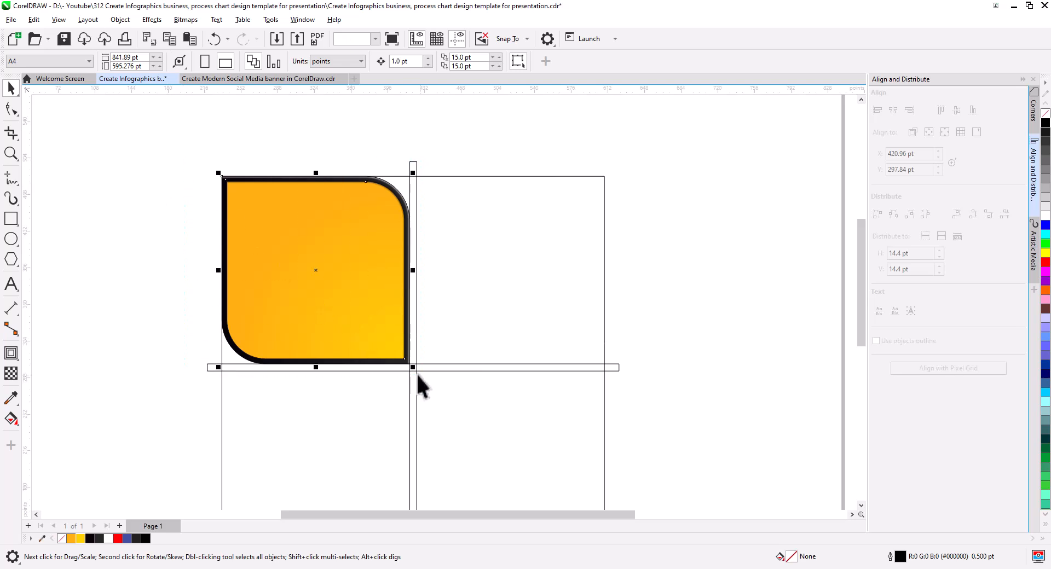
{"action": "left_click", "coordinate": [153, 228]}
{"action": "left_click", "coordinate": [300, 218]}
{"action": "scroll", "coordinate": [356, 230], "scroll_direction": "up", "scroll_amount": 4}
{"action": "scroll", "coordinate": [383, 229], "scroll_direction": "up", "scroll_amount": 1}
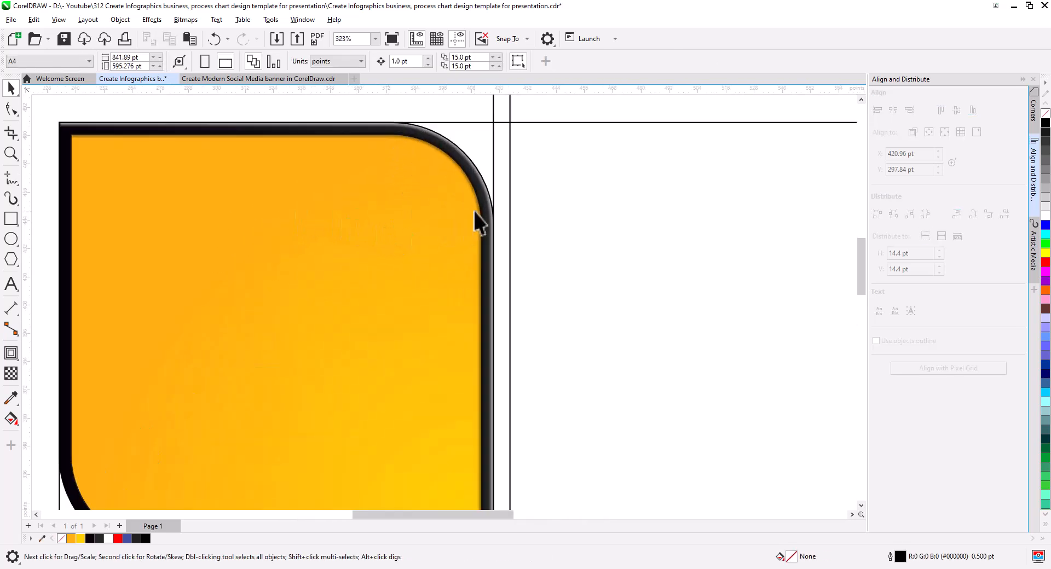
{"action": "left_click", "coordinate": [471, 243]}
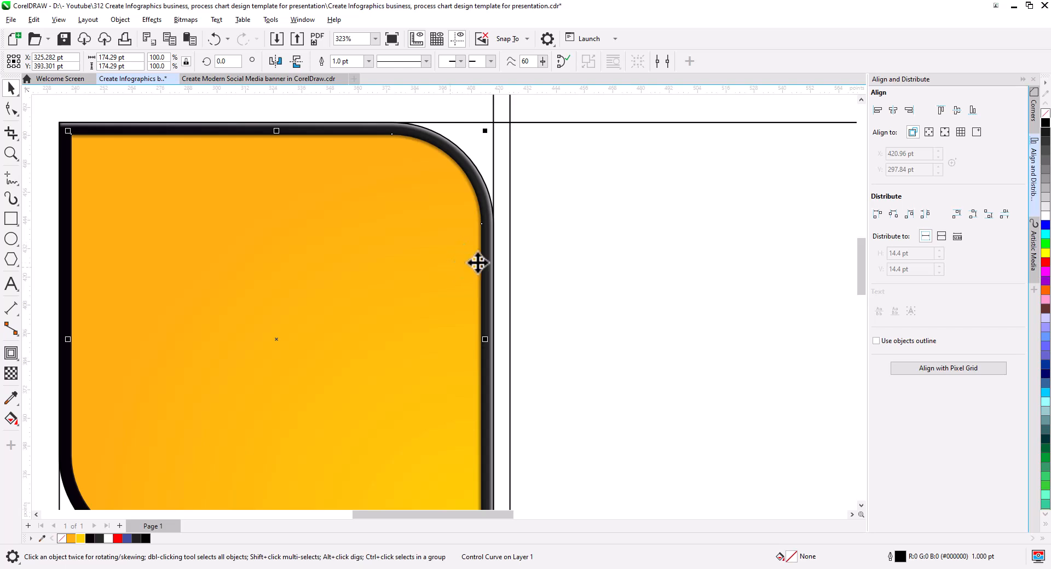
{"action": "left_click", "coordinate": [184, 20]}
{"action": "left_click", "coordinate": [199, 38]}
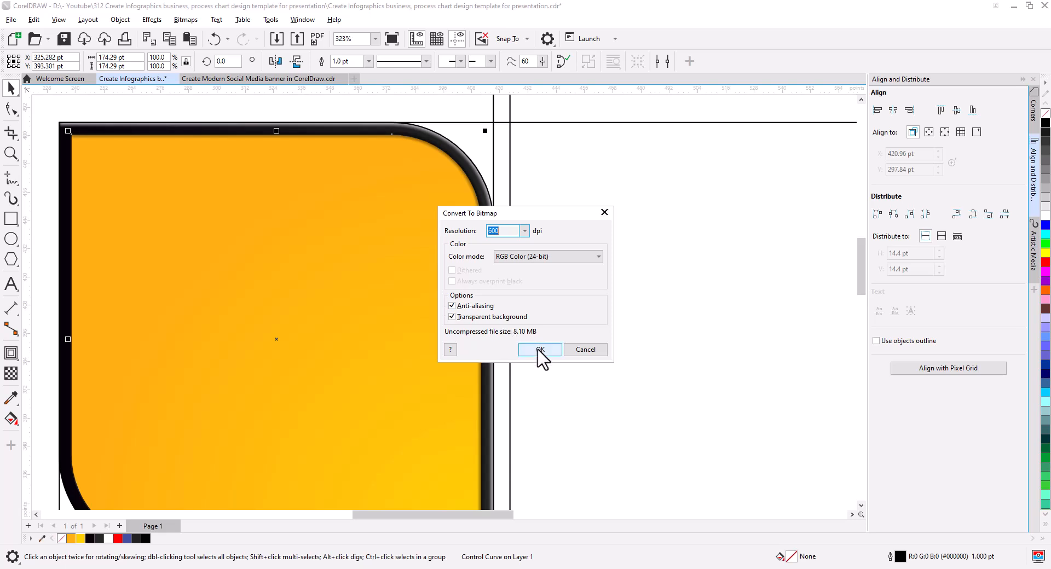
{"action": "left_click", "coordinate": [538, 350]}
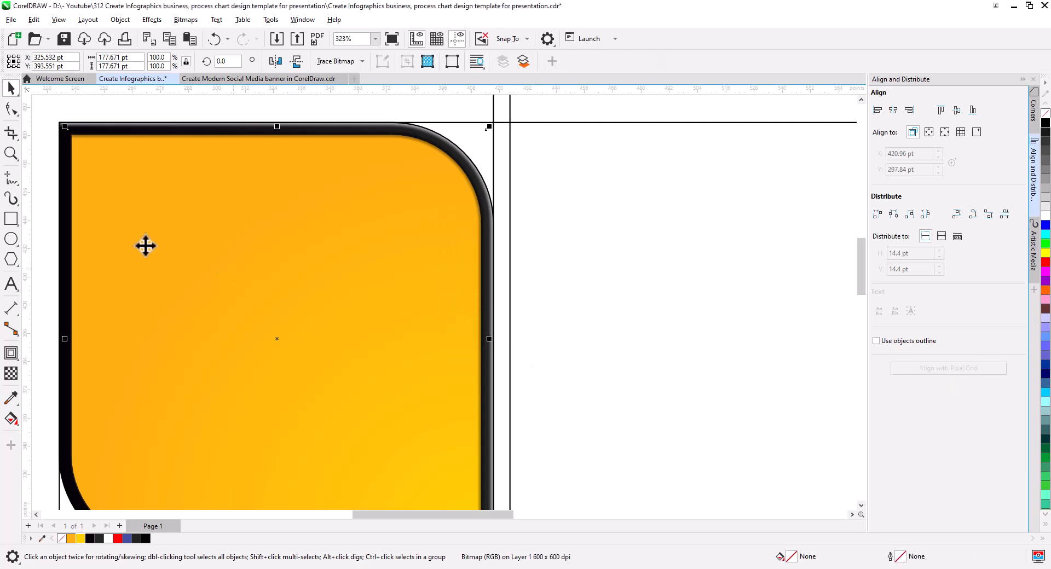
Step: Remove the outlines from the frame and the orange panel, selecting them together with the shadow bitmap
{"action": "scroll", "coordinate": [143, 214], "scroll_direction": "down", "scroll_amount": 2}
{"action": "left_click_drag", "start_coordinate": [62, 137], "coordinate": [360, 416]}
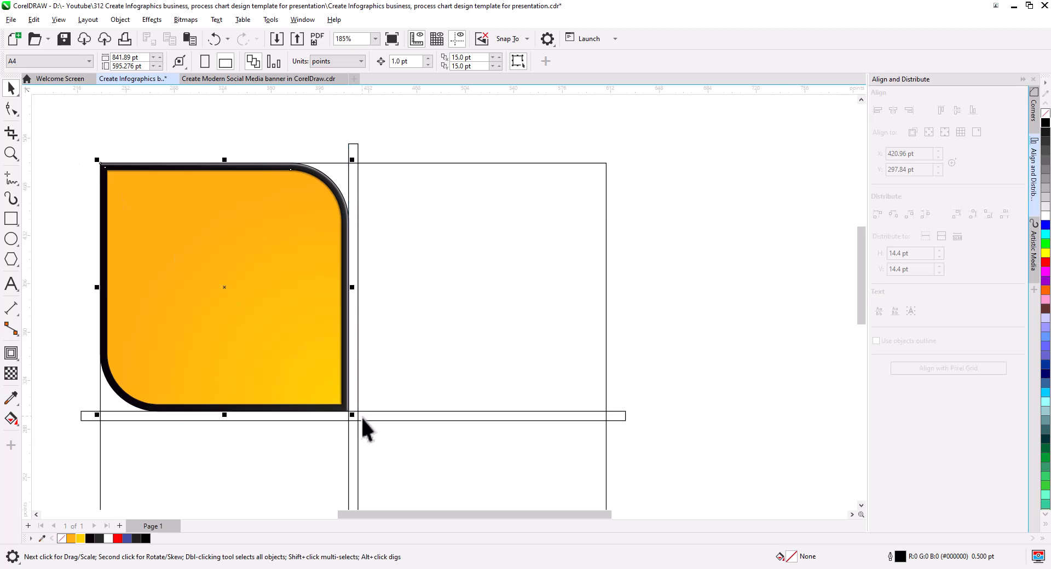
{"action": "right_click", "coordinate": [1045, 115]}
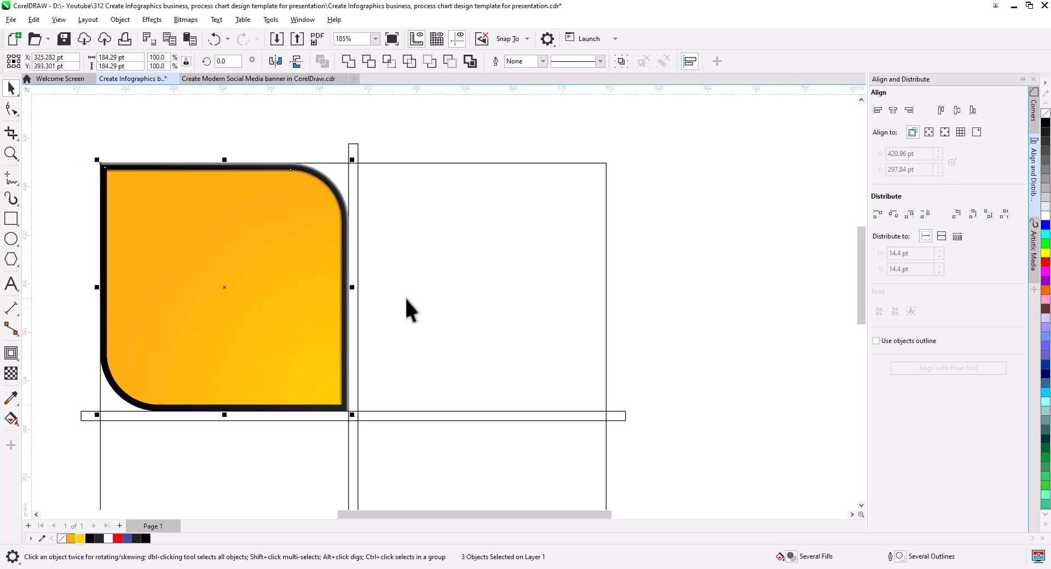
Step: Duplicate the finished panel group, mirror the copy horizontally and fit it into the upper-right quadrant of the guide square
{"action": "left_click_drag", "start_coordinate": [189, 291], "coordinate": [552, 286]}
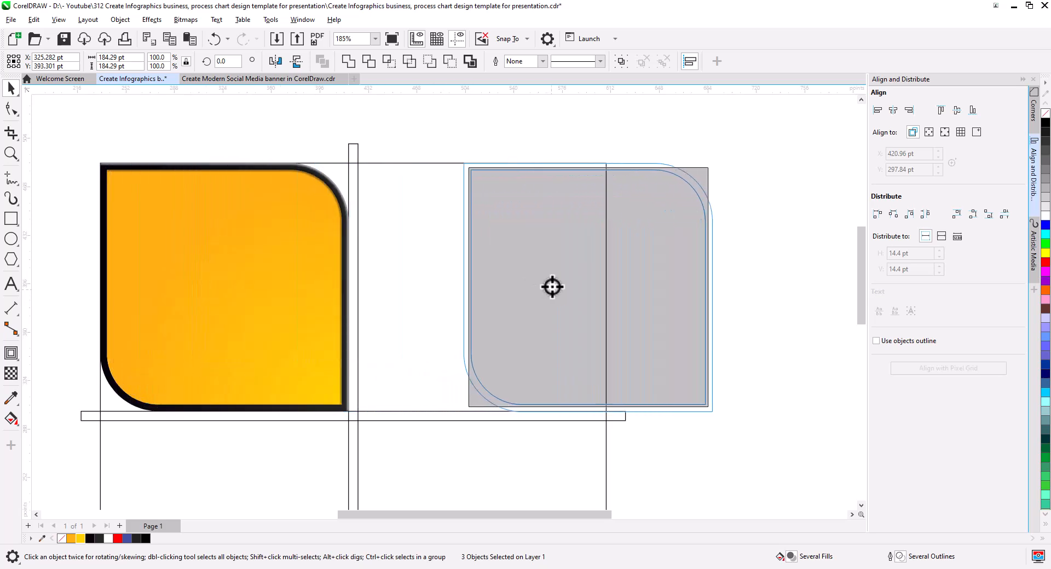
{"action": "left_click", "coordinate": [575, 312]}
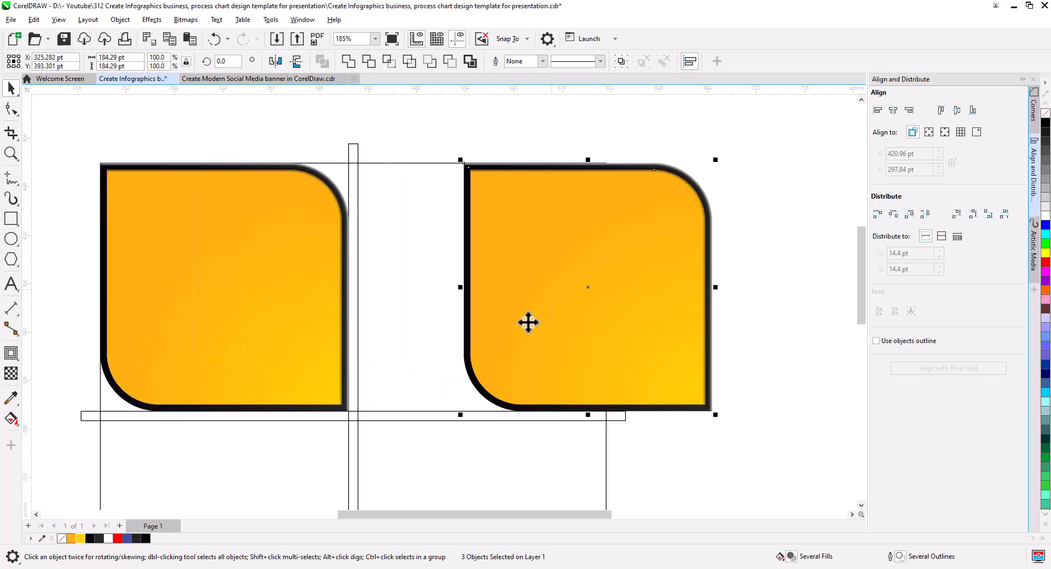
{"action": "left_click", "coordinate": [275, 60]}
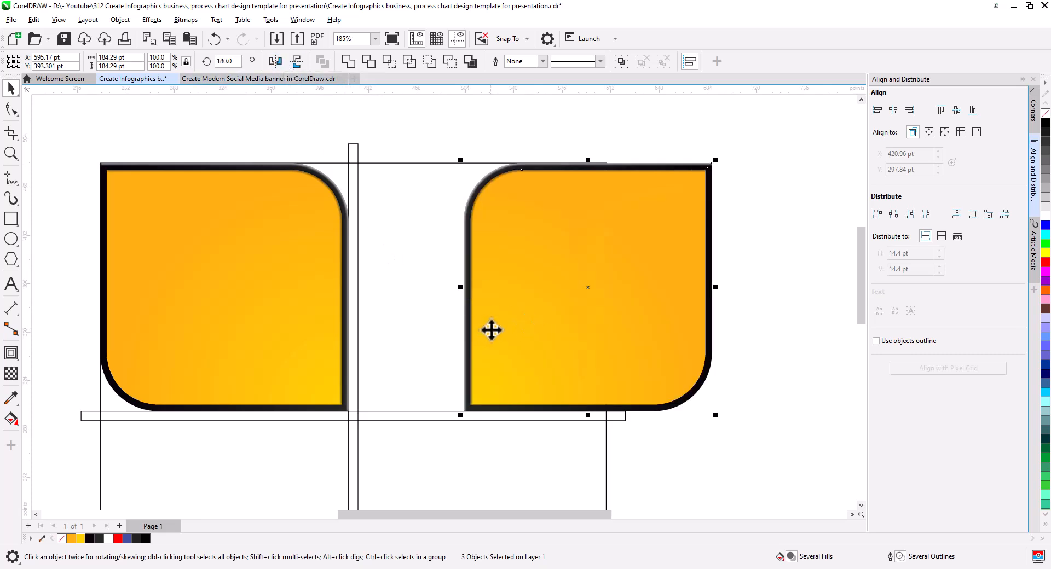
{"action": "left_click_drag", "start_coordinate": [713, 297], "coordinate": [607, 307]}
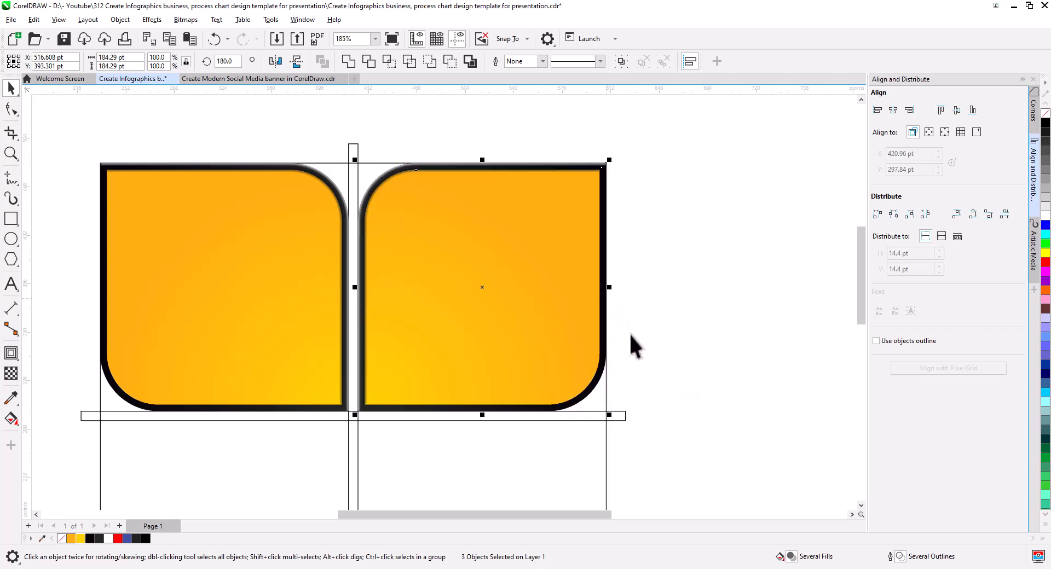
Step: Flip the upper-right panel's shadow bitmap vertically so the shading falls along its lower and outer edges
{"action": "left_click", "coordinate": [653, 324]}
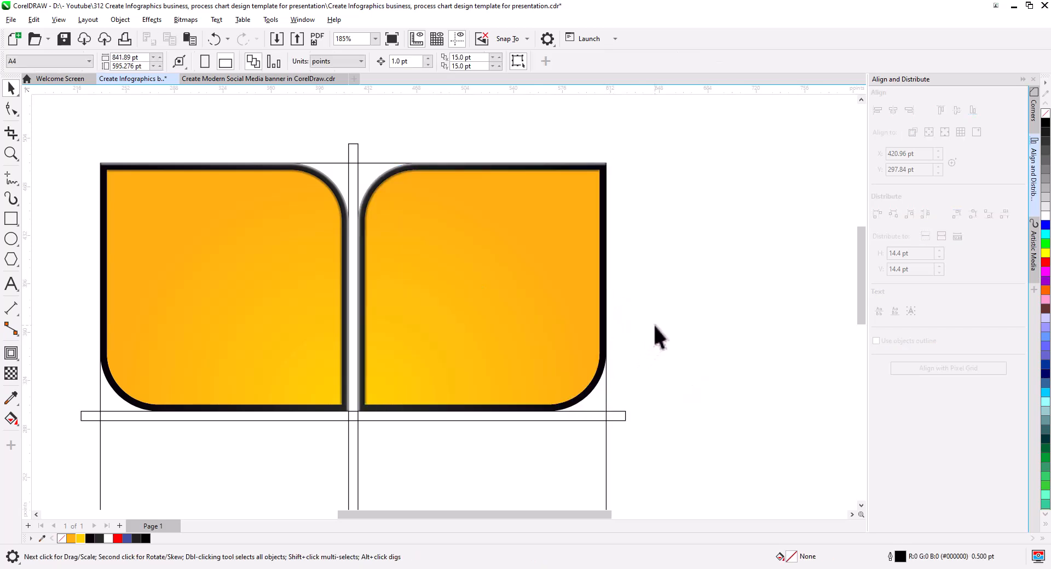
{"action": "left_click", "coordinate": [363, 234]}
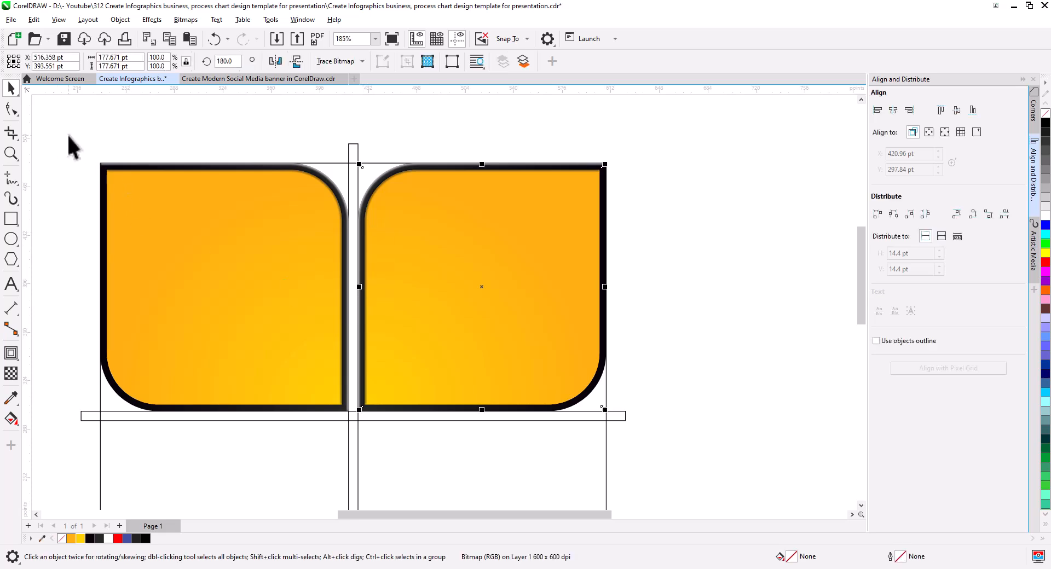
{"action": "left_click", "coordinate": [649, 218]}
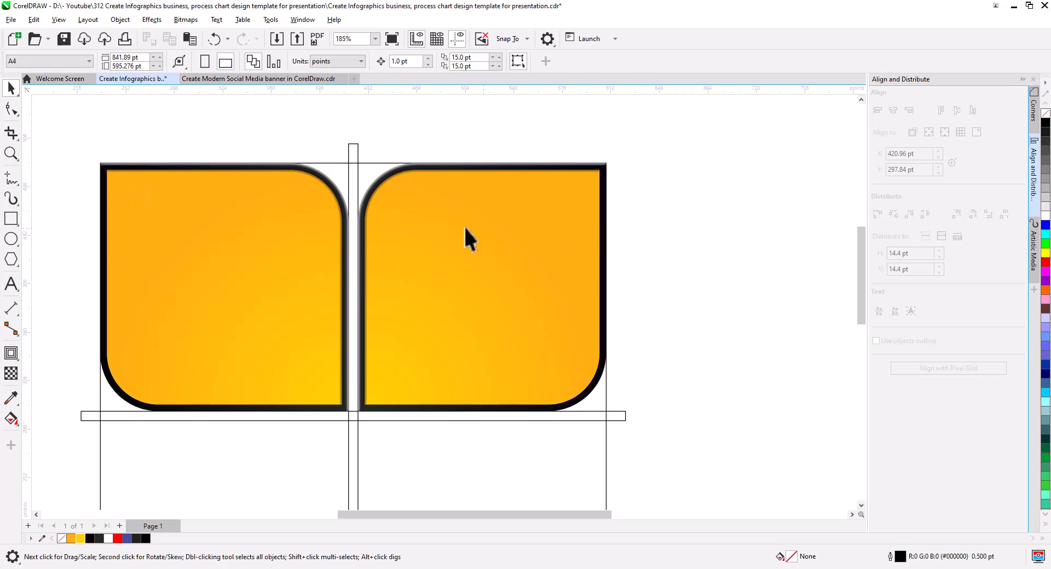
{"action": "left_click", "coordinate": [422, 240]}
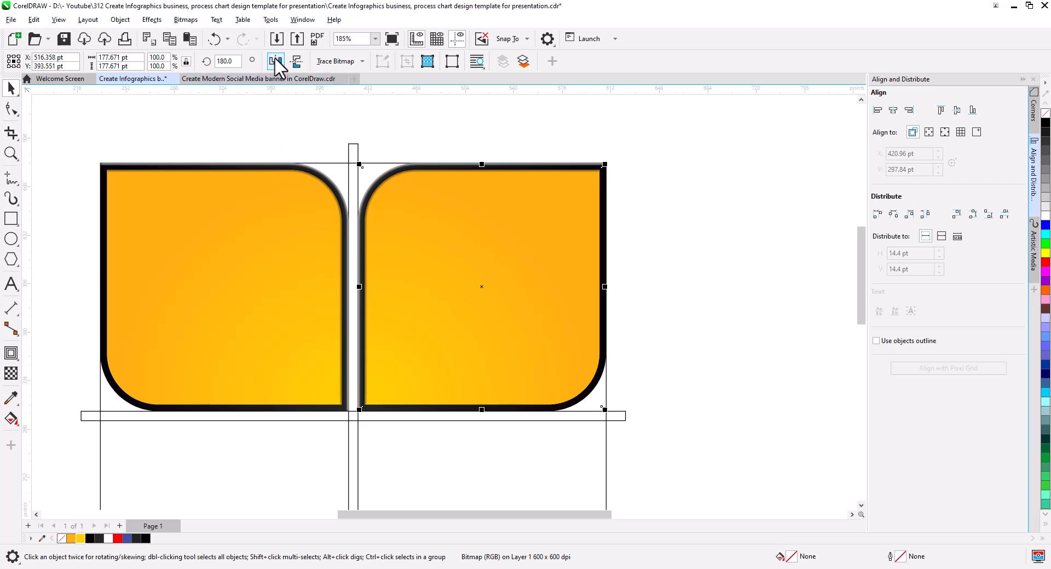
{"action": "left_click", "coordinate": [296, 60]}
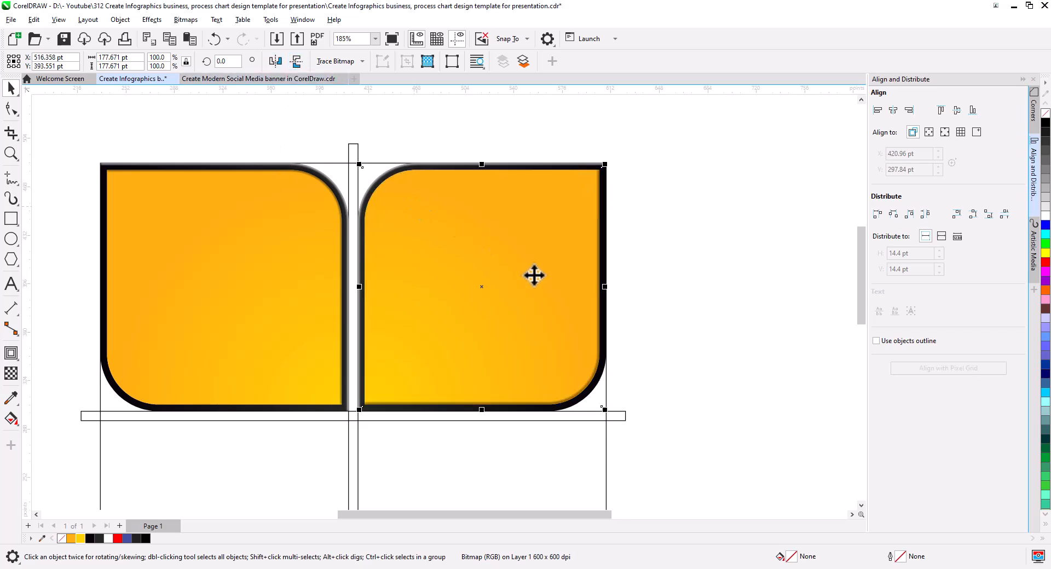
{"action": "left_click", "coordinate": [652, 313]}
{"action": "scroll", "coordinate": [593, 386], "scroll_direction": "up", "scroll_amount": 4}
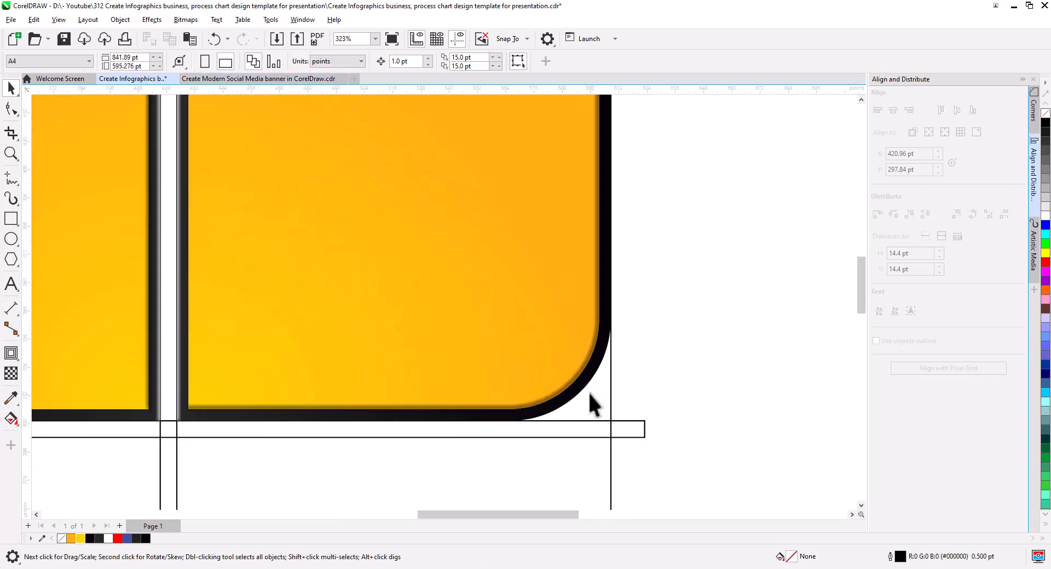
{"action": "scroll", "coordinate": [578, 392], "scroll_direction": "up", "scroll_amount": 2}
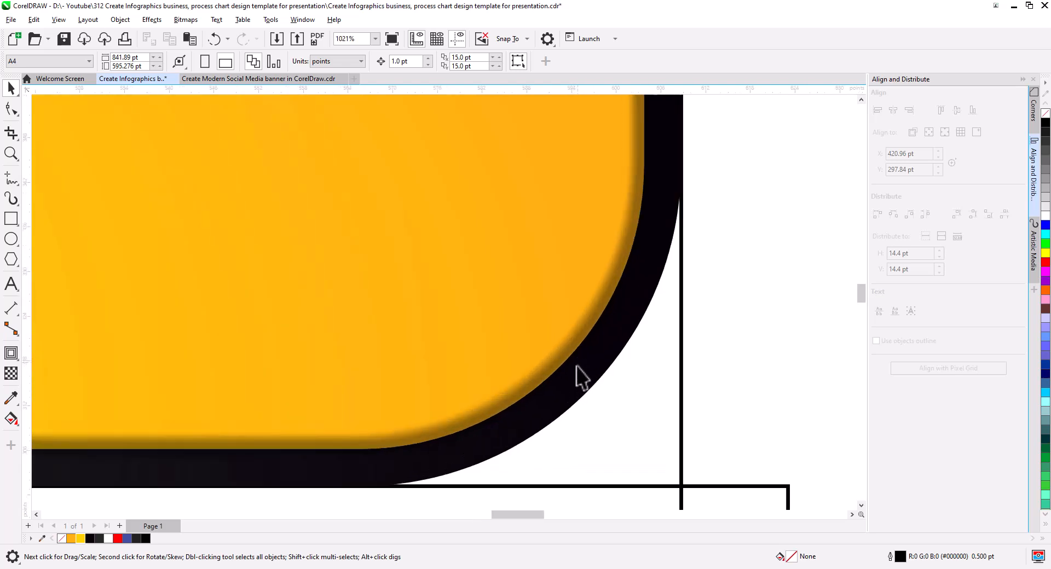
{"action": "scroll", "coordinate": [567, 378], "scroll_direction": "down", "scroll_amount": 5}
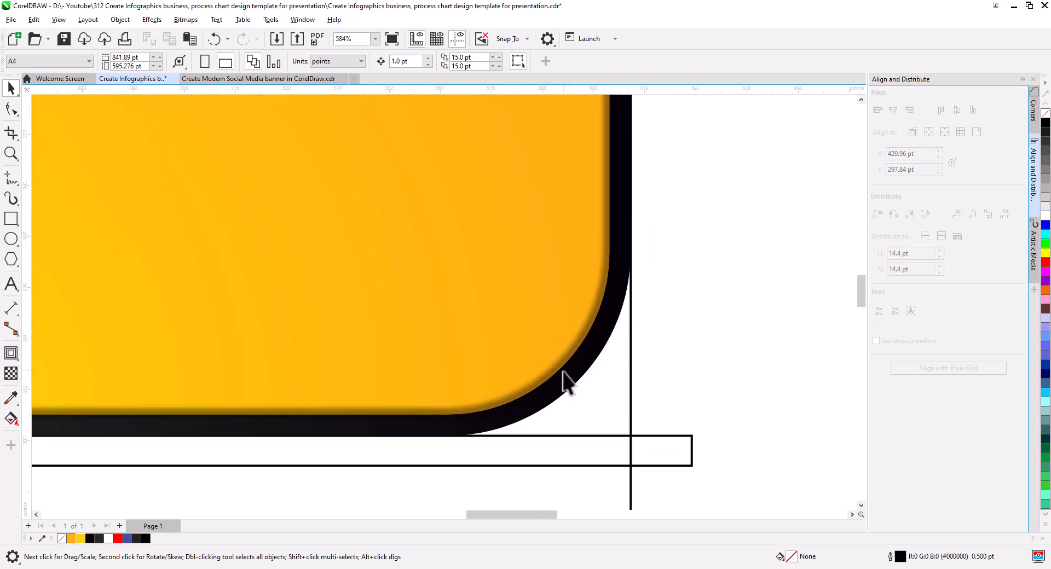
{"action": "scroll", "coordinate": [625, 356], "scroll_direction": "down", "scroll_amount": 1}
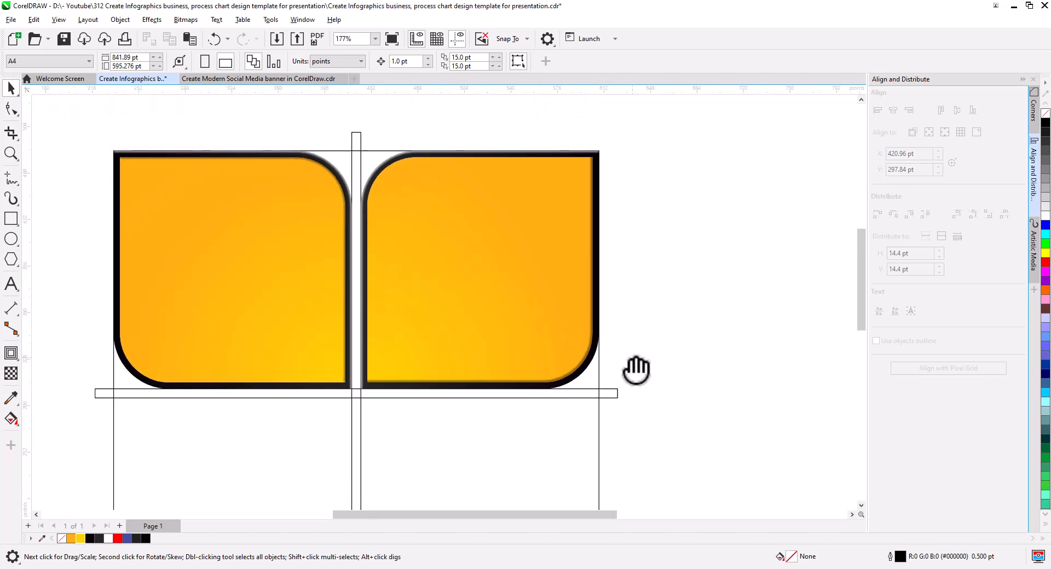
Step: Flip the blurred white highlight curve vertically inside the upper-right frame's PowerClip and finish editing its contents
{"action": "left_click", "coordinate": [362, 194]}
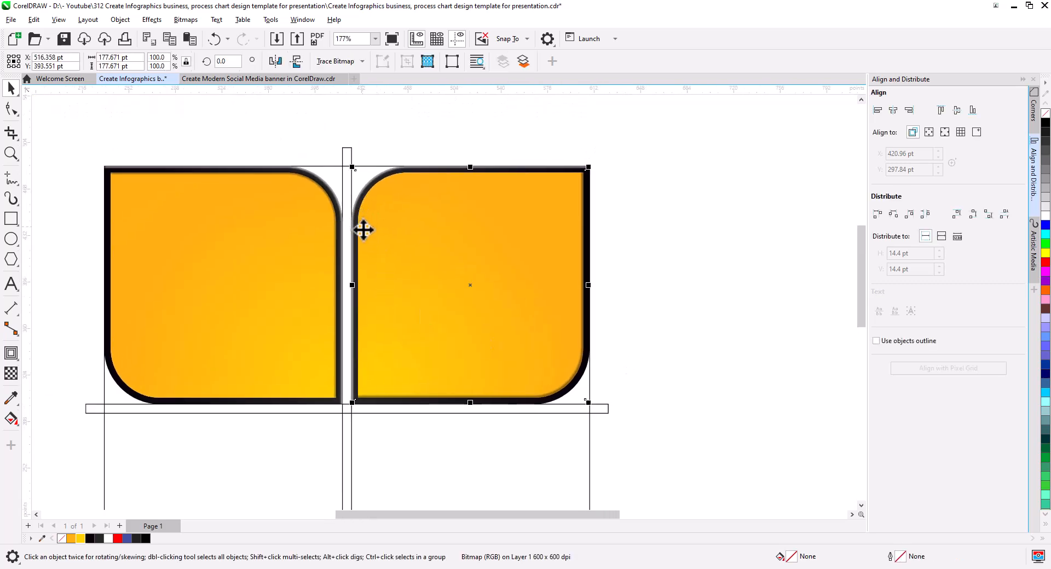
{"action": "left_click", "coordinate": [590, 192]}
{"action": "left_click", "coordinate": [54, 106]}
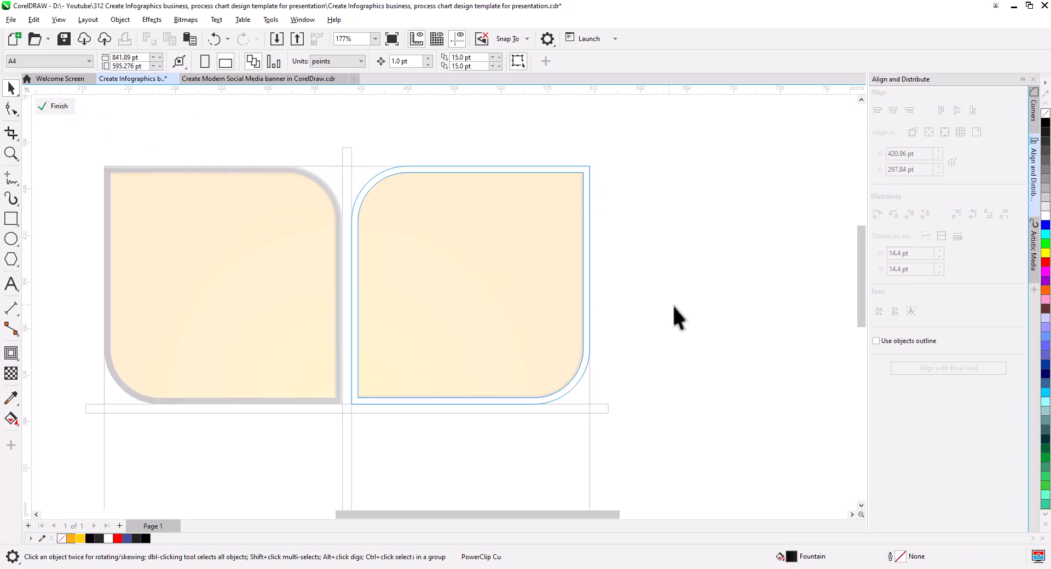
{"action": "left_click", "coordinate": [354, 206]}
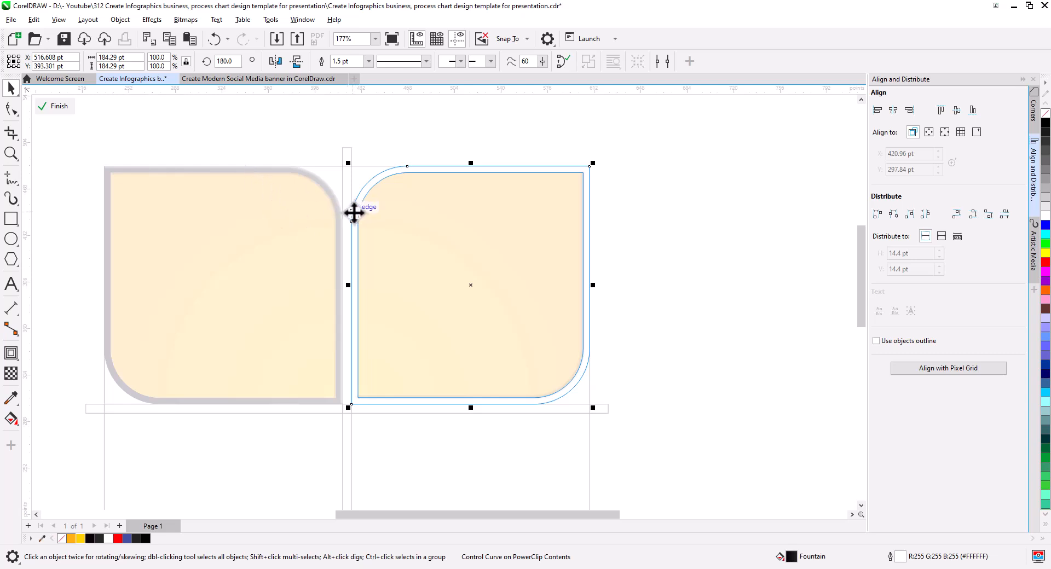
{"action": "left_click", "coordinate": [295, 61]}
{"action": "left_click", "coordinate": [55, 106]}
{"action": "left_click", "coordinate": [652, 363]}
{"action": "scroll", "coordinate": [586, 378], "scroll_direction": "up", "scroll_amount": 3}
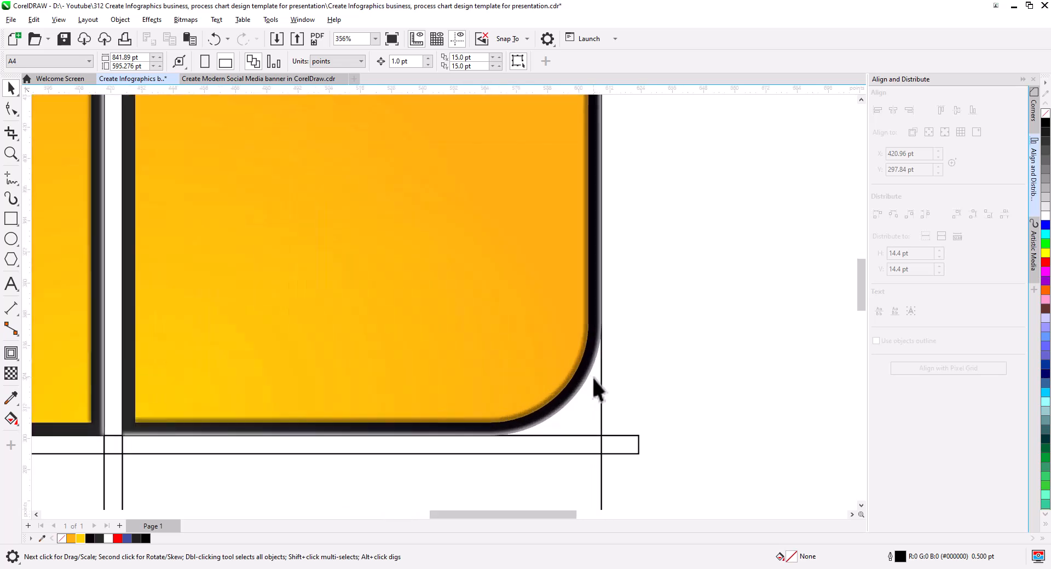
Step: Shift the upper-right panel's shadow bitmap slightly outward so its shading lines up with the frame's rounded lower-right corner
{"action": "left_click", "coordinate": [554, 385]}
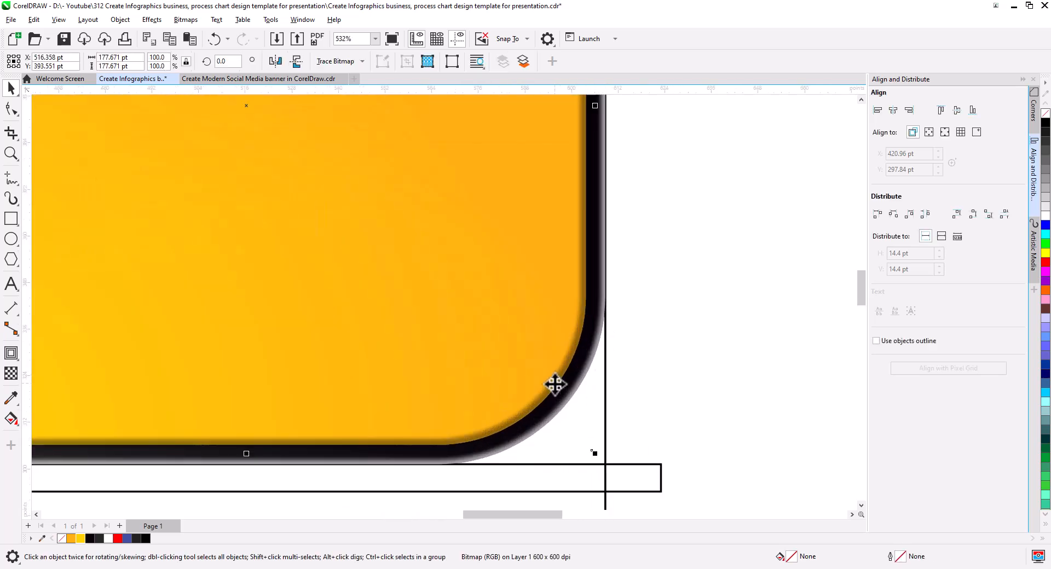
{"action": "left_click_drag", "start_coordinate": [555, 385], "coordinate": [559, 386]}
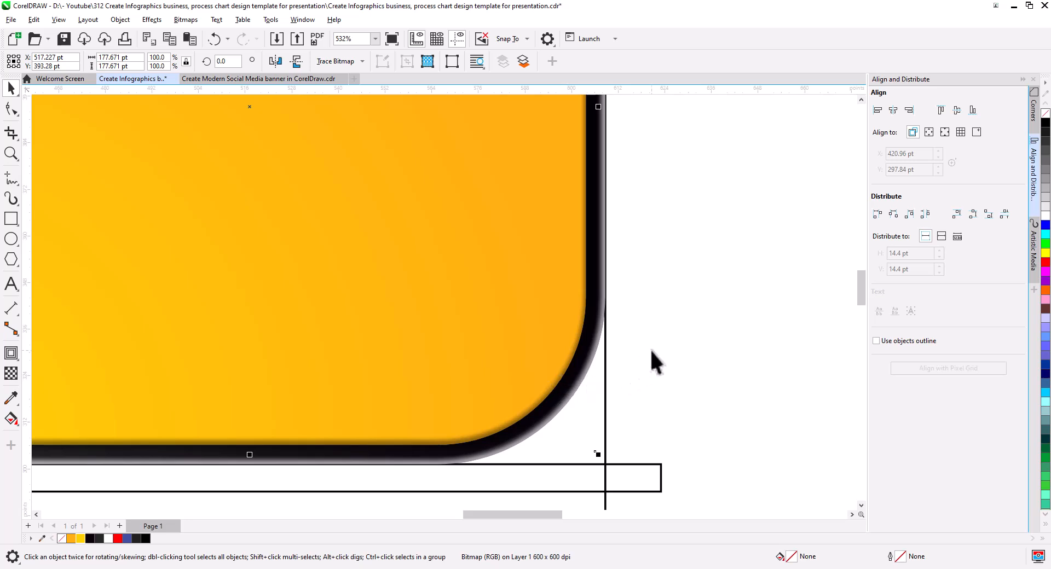
{"action": "scroll", "coordinate": [649, 350], "scroll_direction": "down", "scroll_amount": 4}
{"action": "scroll", "coordinate": [666, 363], "scroll_direction": "down", "scroll_amount": 1}
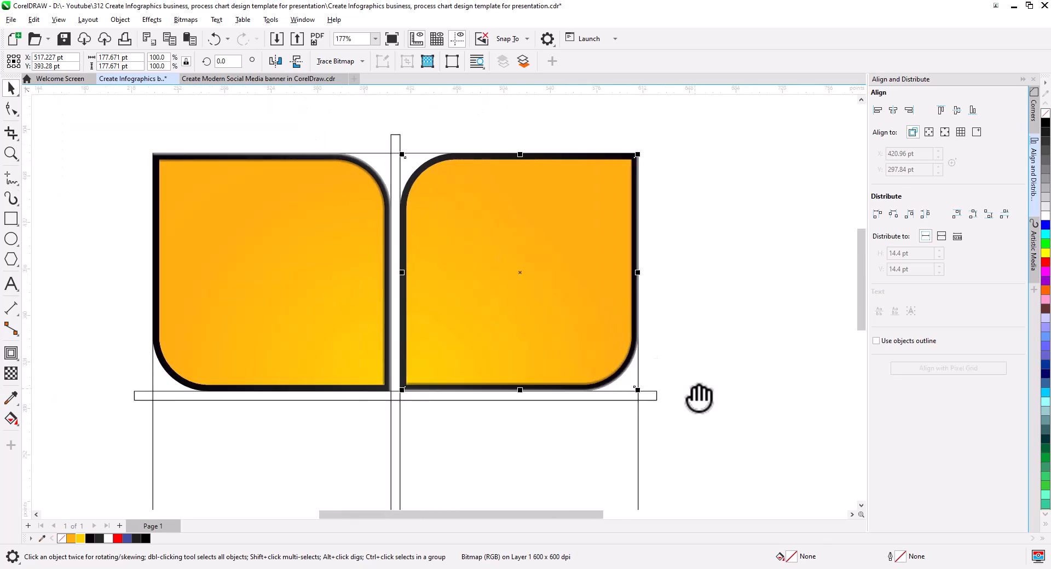
{"action": "left_click_drag", "start_coordinate": [699, 399], "coordinate": [629, 353]}
{"action": "scroll", "coordinate": [675, 352], "scroll_direction": "down", "scroll_amount": 1}
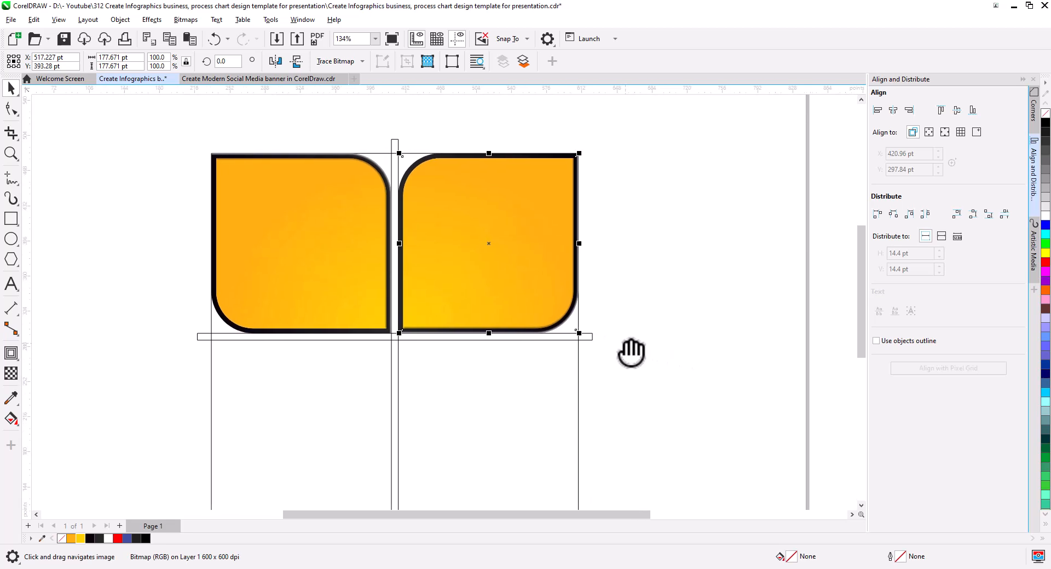
{"action": "left_click", "coordinate": [644, 327]}
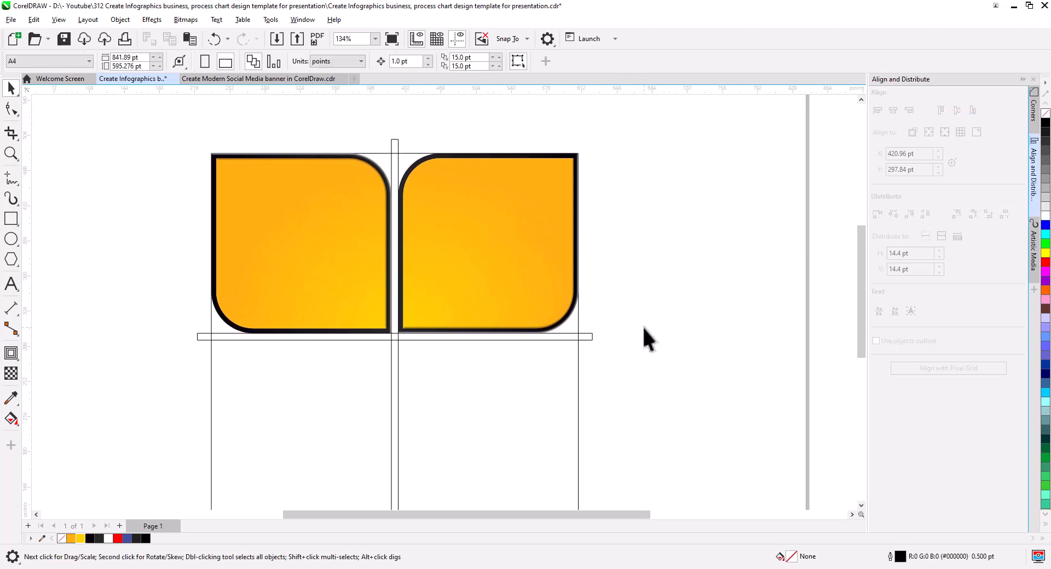
Step: Recolour the upper-right frame's linear fountain fill, using orange at its outer end and yellow at its inner end
{"action": "scroll", "coordinate": [622, 259], "scroll_direction": "up", "scroll_amount": 1}
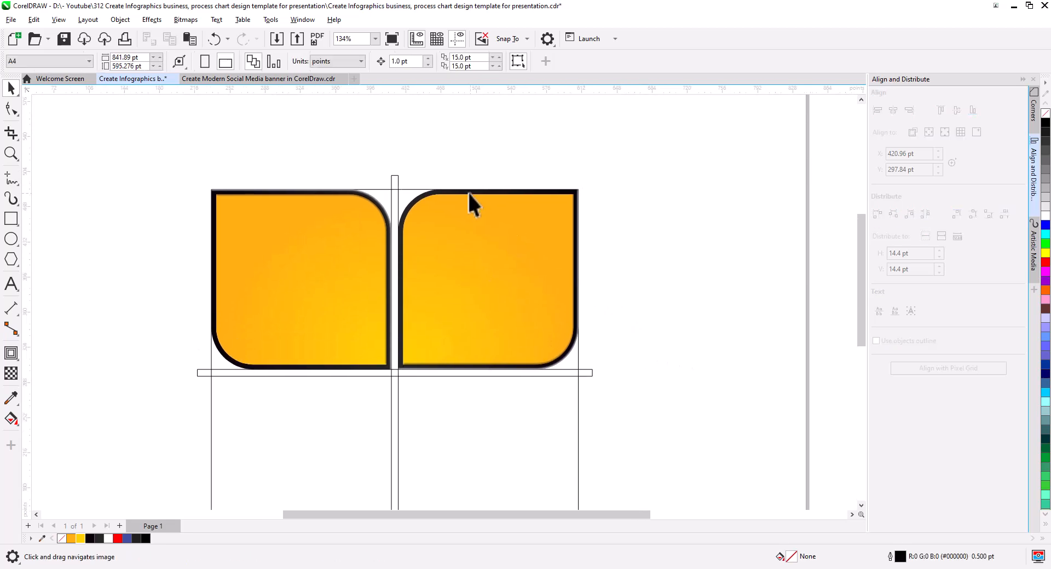
{"action": "left_click", "coordinate": [415, 199]}
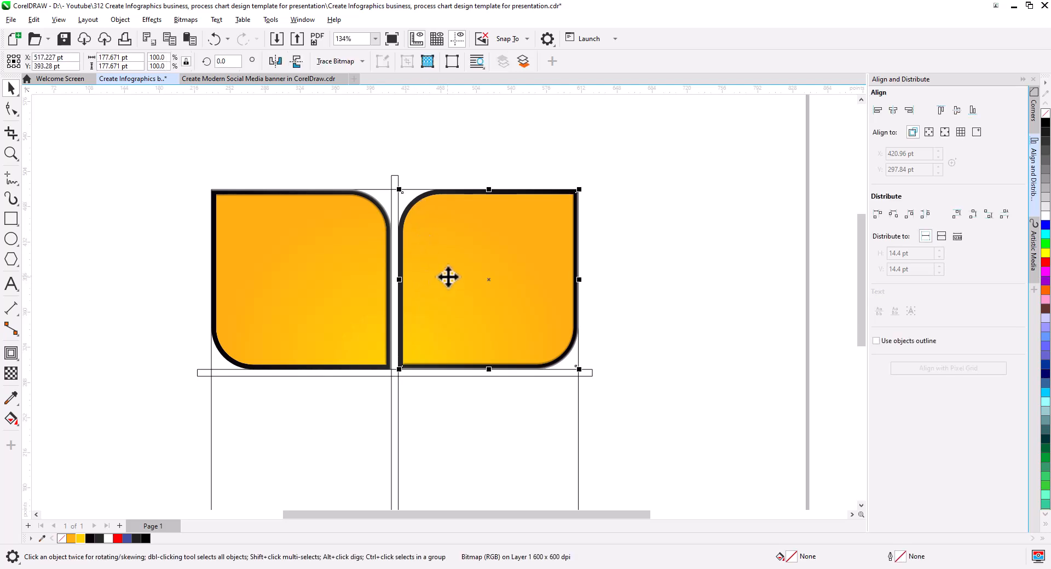
{"action": "left_click", "coordinate": [628, 281]}
{"action": "scroll", "coordinate": [399, 372], "scroll_direction": "up", "scroll_amount": 4}
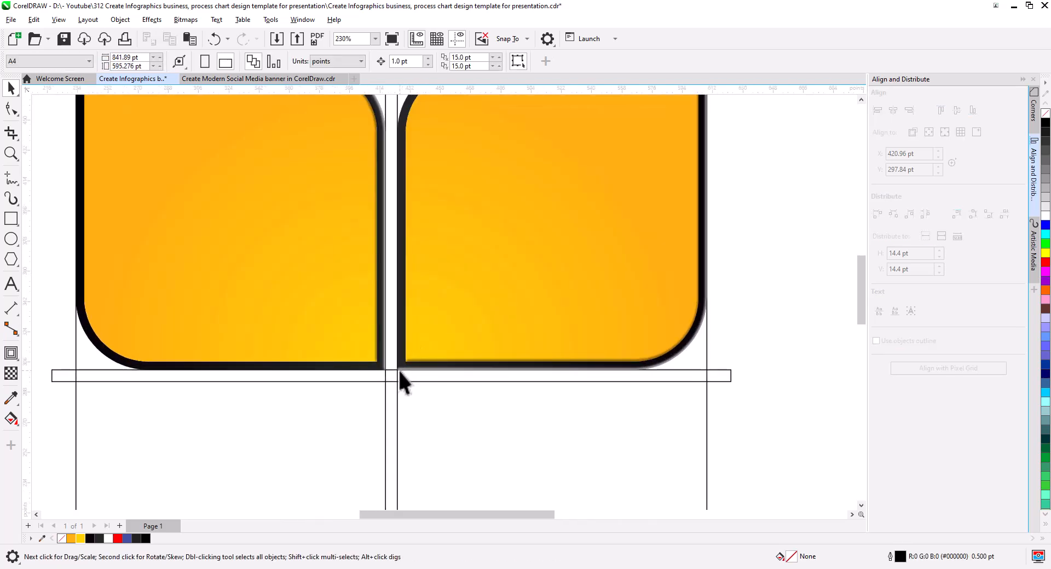
{"action": "left_click", "coordinate": [400, 359]}
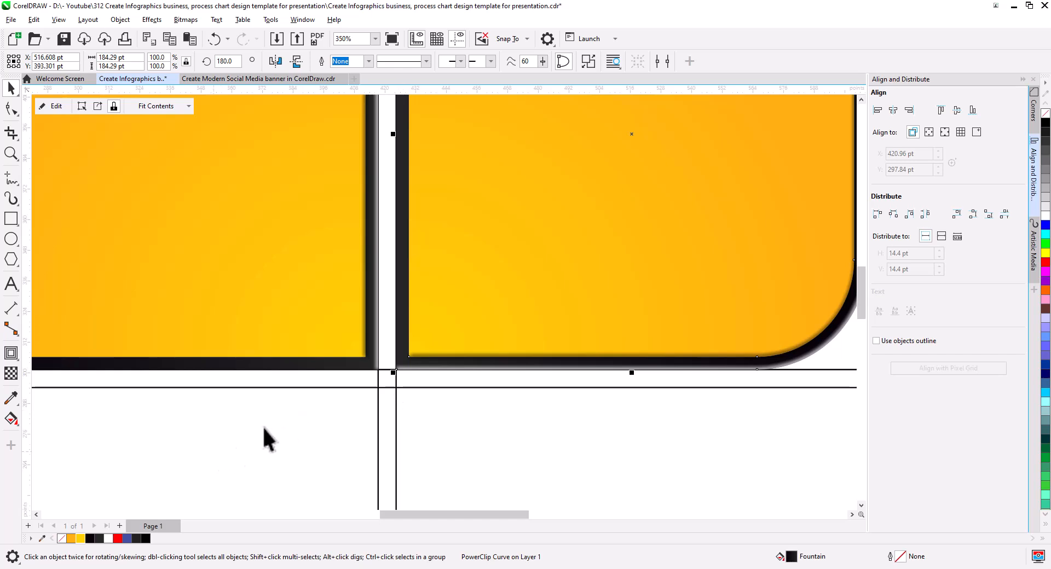
{"action": "scroll", "coordinate": [320, 426], "scroll_direction": "down", "scroll_amount": 2}
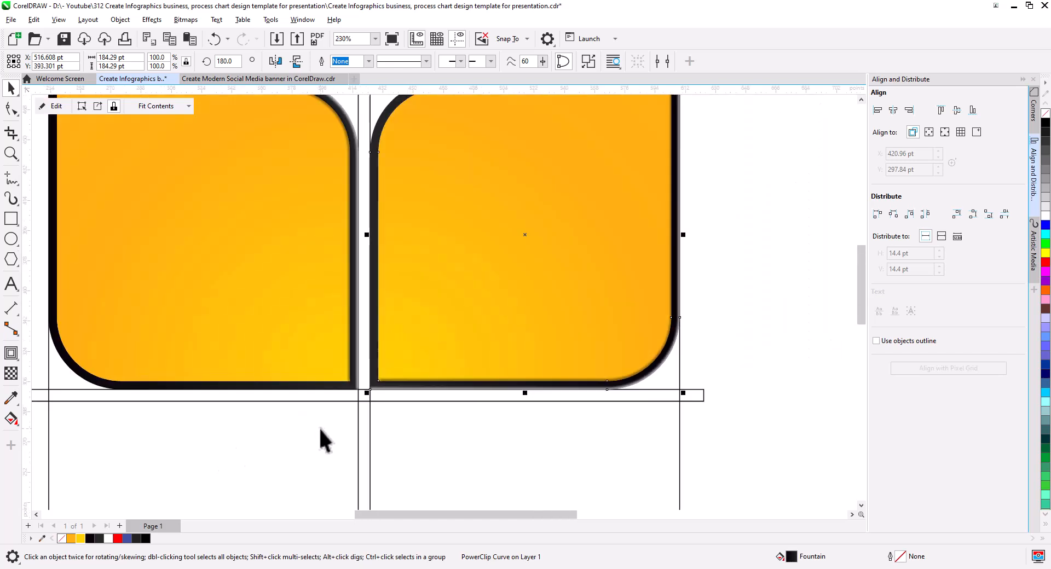
{"action": "left_click_drag", "start_coordinate": [346, 422], "coordinate": [351, 430]}
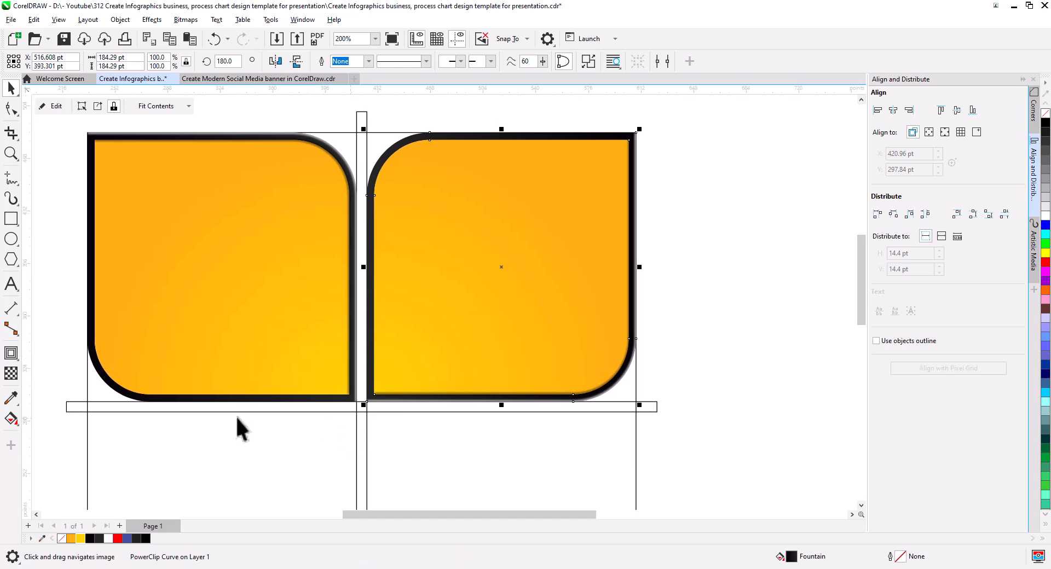
{"action": "left_click", "coordinate": [11, 419]}
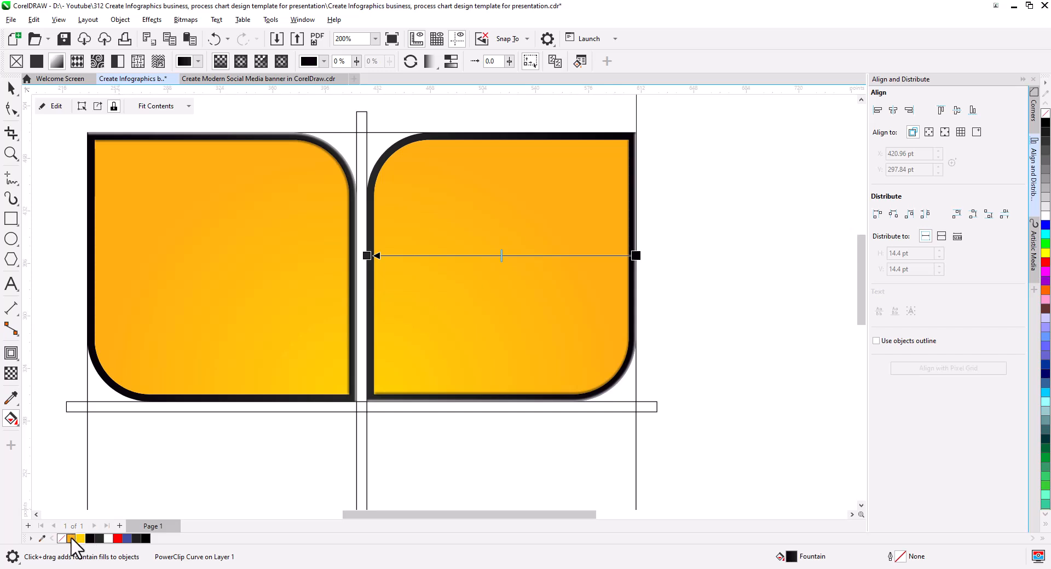
{"action": "left_click_drag", "start_coordinate": [70, 539], "coordinate": [637, 256]}
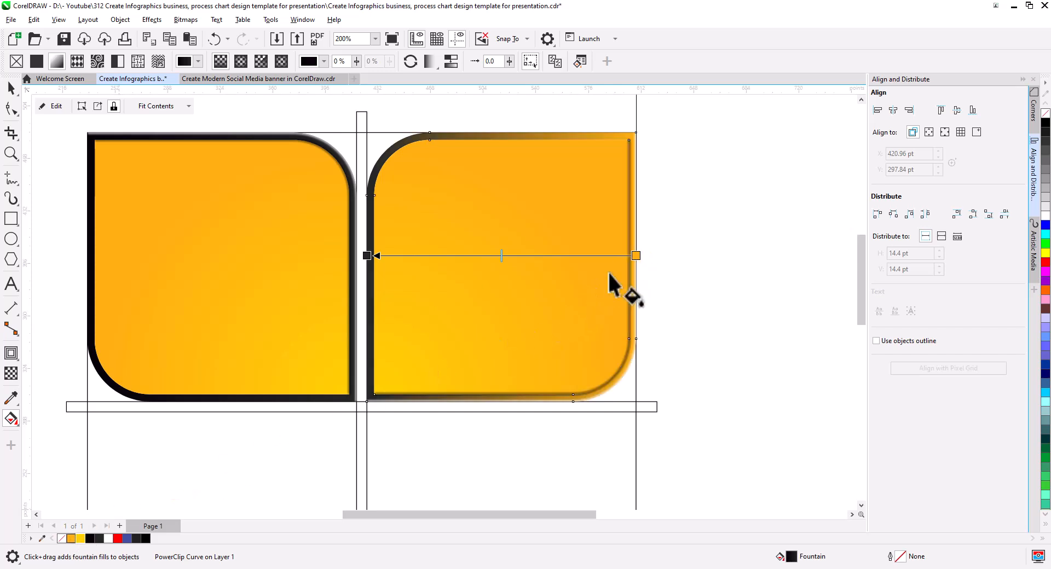
{"action": "left_click_drag", "start_coordinate": [79, 539], "coordinate": [367, 257]}
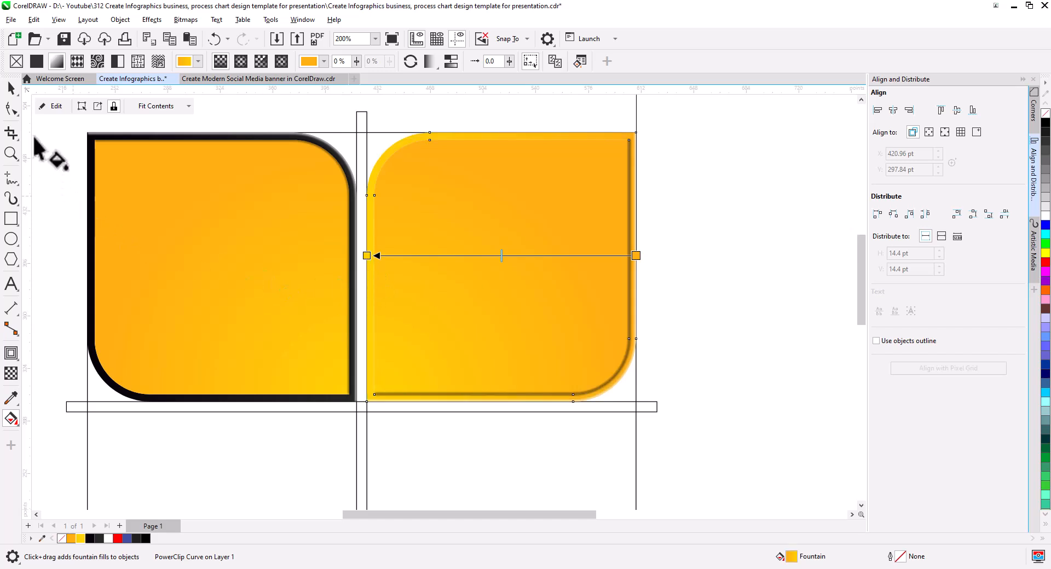
{"action": "left_click", "coordinate": [11, 89]}
{"action": "left_click", "coordinate": [734, 312]}
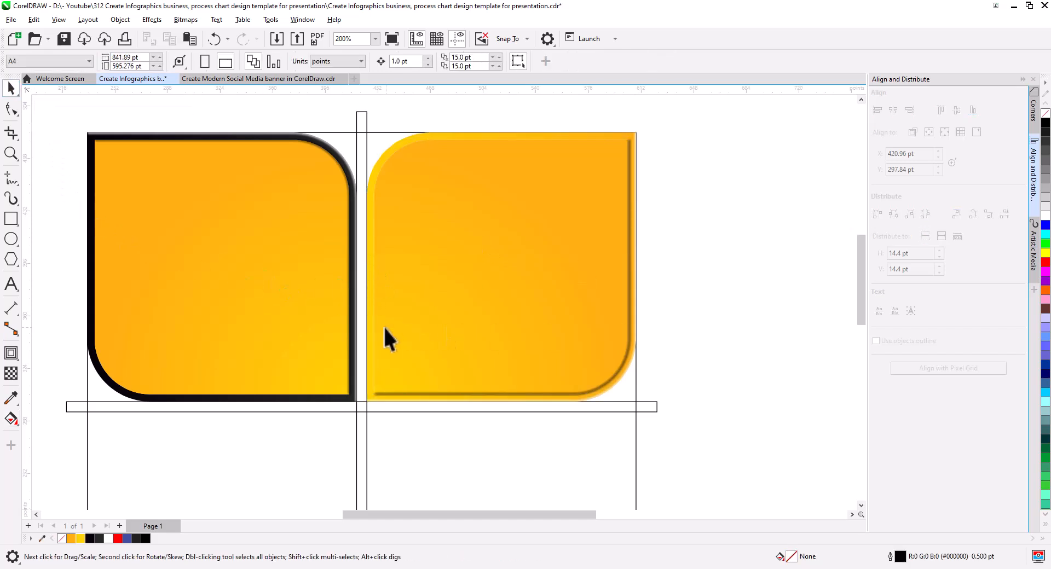
Step: Recolour the upper-right inner panel's fountain fill from dark grey at the inner corner to black, then restore the shadow bitmap above it
{"action": "left_click", "coordinate": [382, 360]}
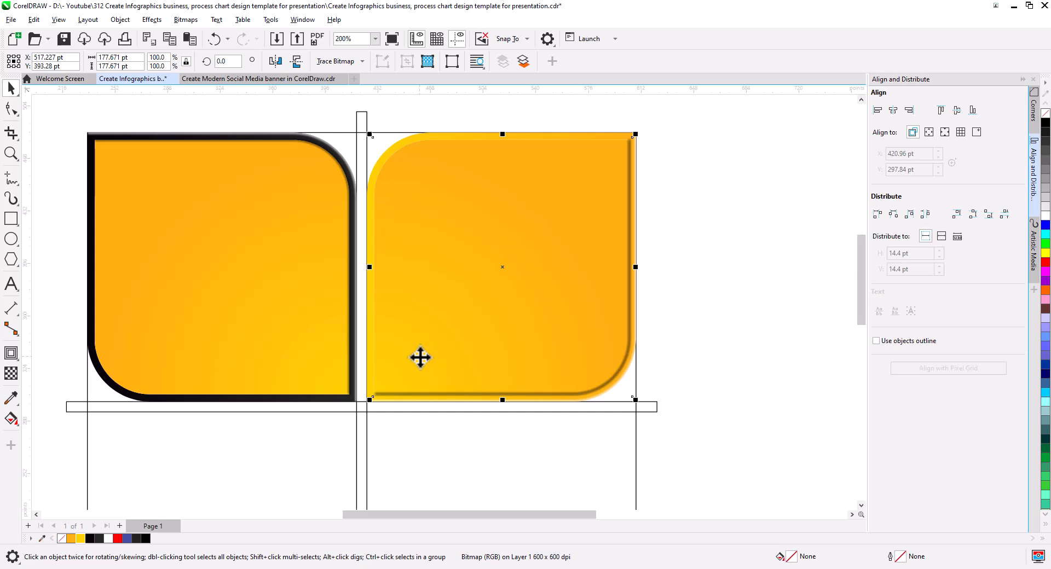
{"action": "key", "text": "Escape"}
{"action": "left_click", "coordinate": [416, 329]}
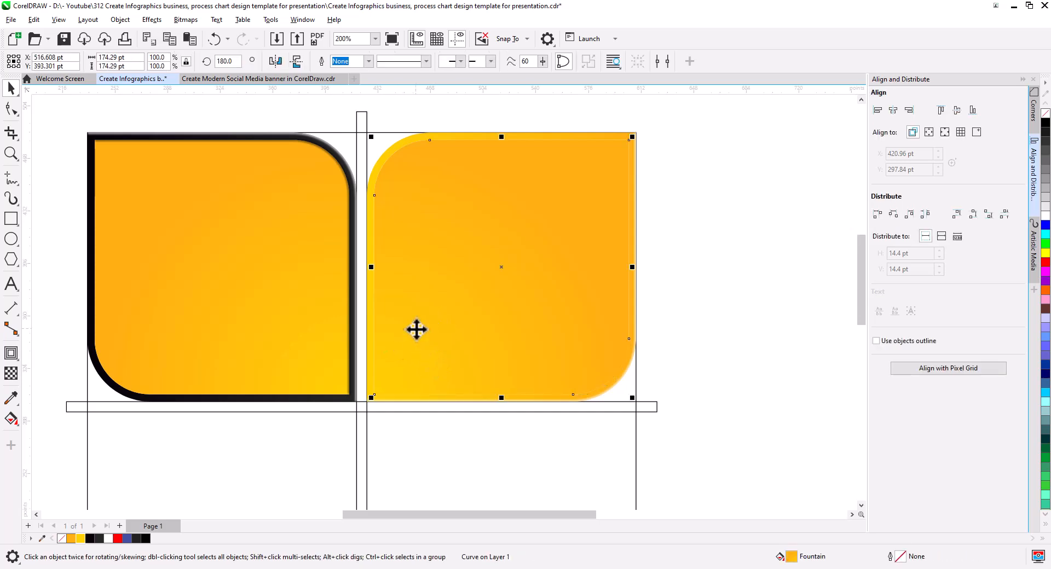
{"action": "left_click", "coordinate": [11, 419]}
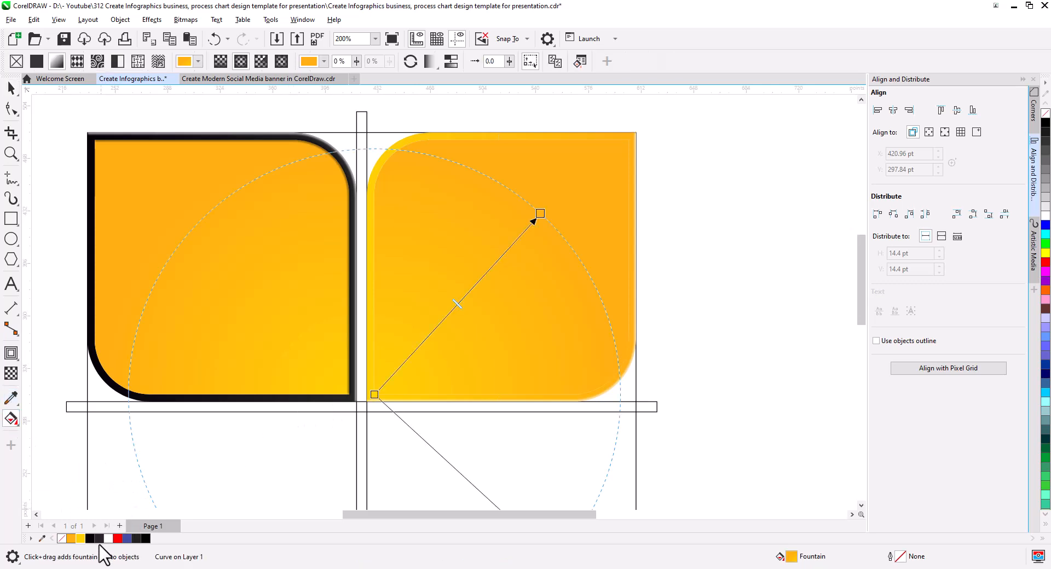
{"action": "left_click_drag", "start_coordinate": [99, 540], "coordinate": [374, 395]}
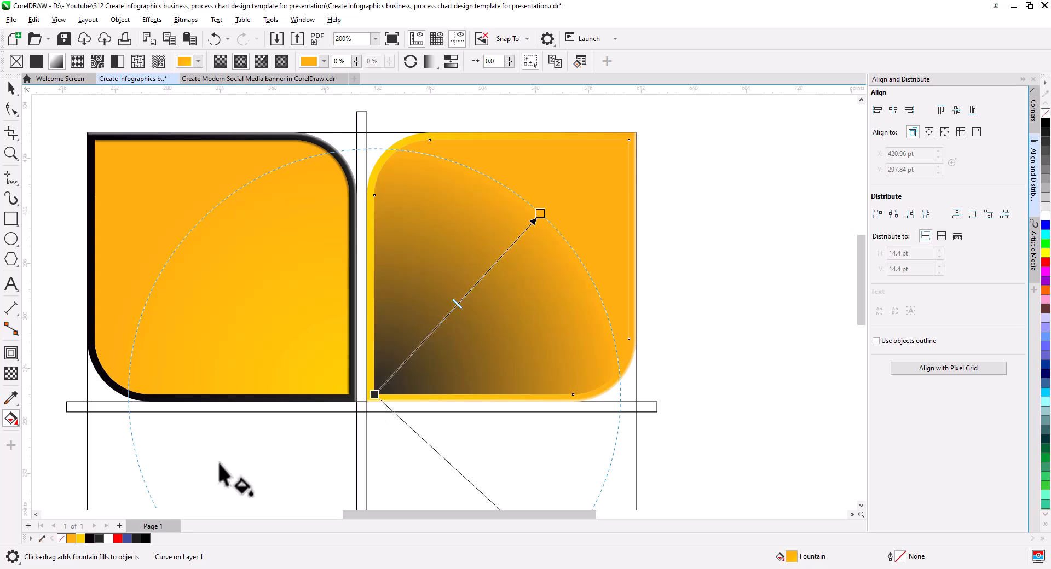
{"action": "left_click_drag", "start_coordinate": [112, 539], "coordinate": [505, 266]}
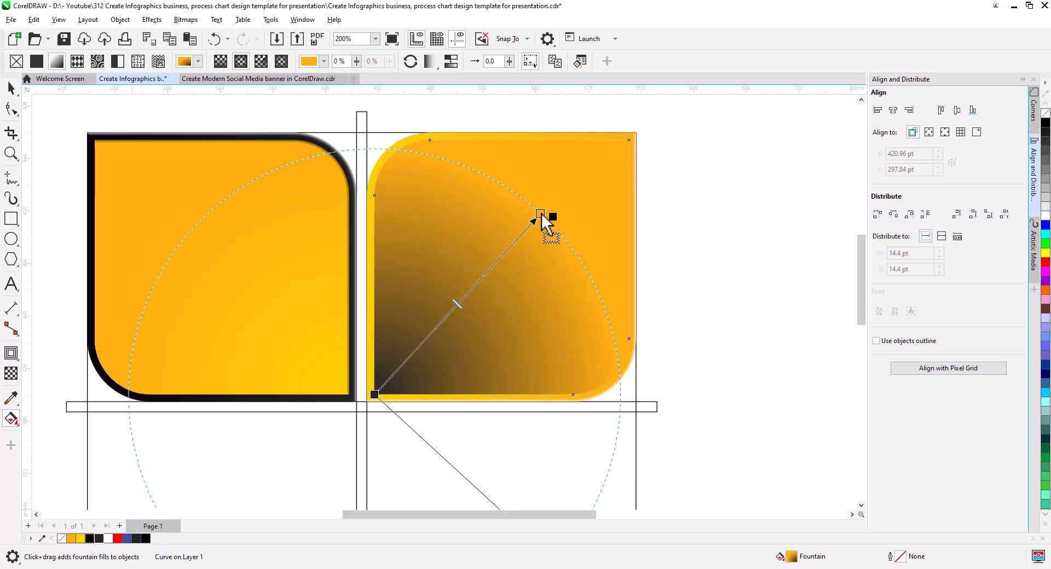
{"action": "left_click_drag", "start_coordinate": [542, 215], "coordinate": [541, 214]}
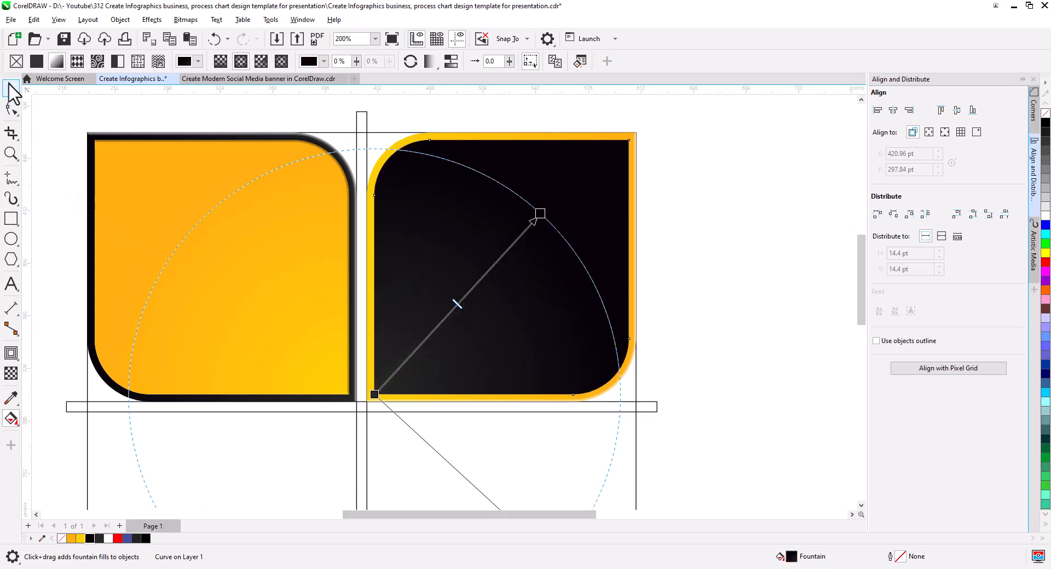
{"action": "left_click", "coordinate": [10, 88]}
{"action": "left_click", "coordinate": [710, 307]}
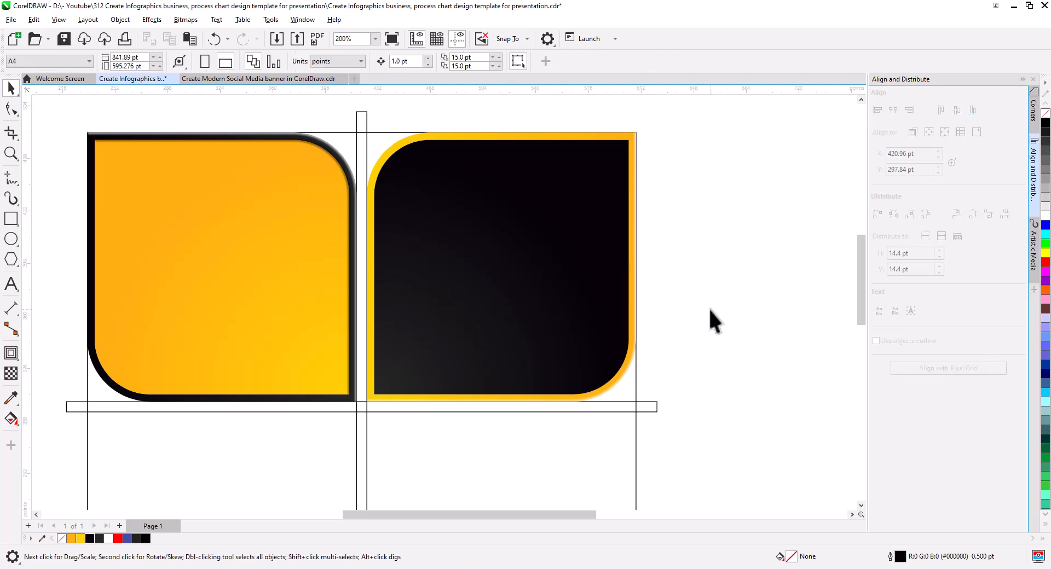
{"action": "key", "text": "Tab"}
{"action": "left_click", "coordinate": [705, 341]}
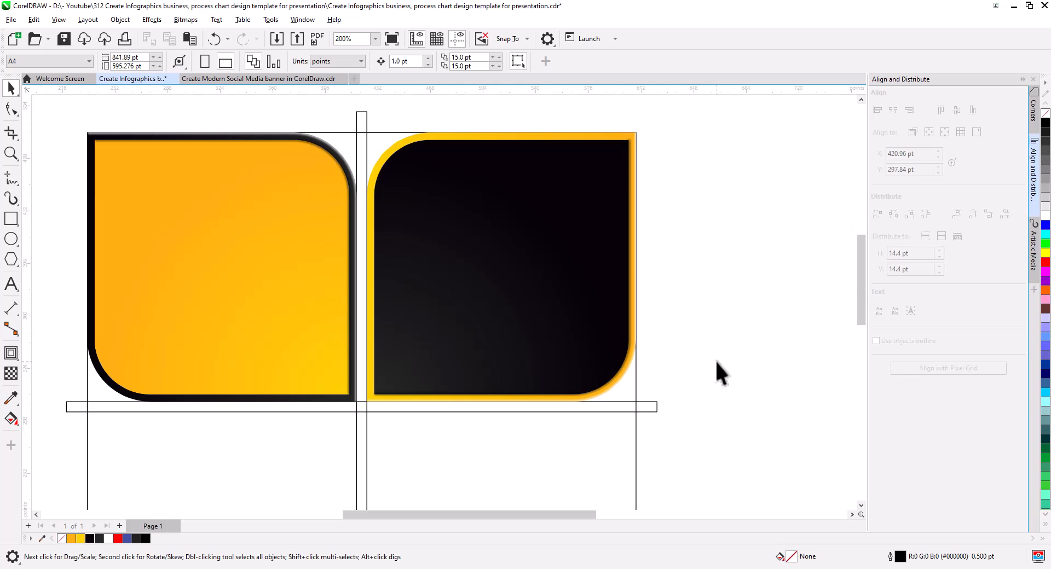
Step: Copy the complete black upper-right panel into the lower-left quadrant of the guide square, snapping its corner to the guides
{"action": "scroll", "coordinate": [716, 359], "scroll_direction": "down", "scroll_amount": 2}
{"action": "left_click_drag", "start_coordinate": [722, 376], "coordinate": [474, 148]}
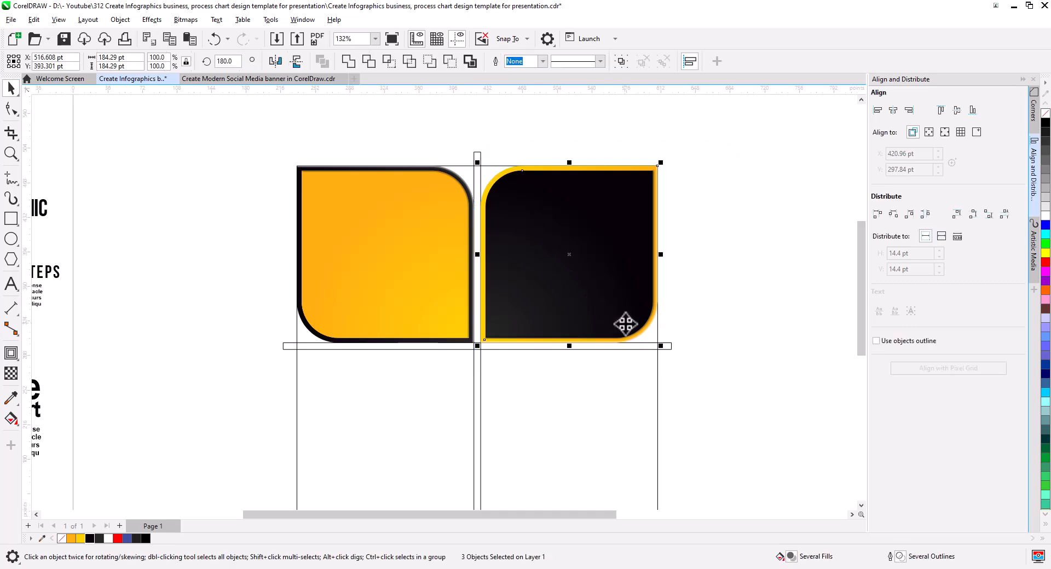
{"action": "left_click_drag", "start_coordinate": [658, 164], "coordinate": [476, 352]}
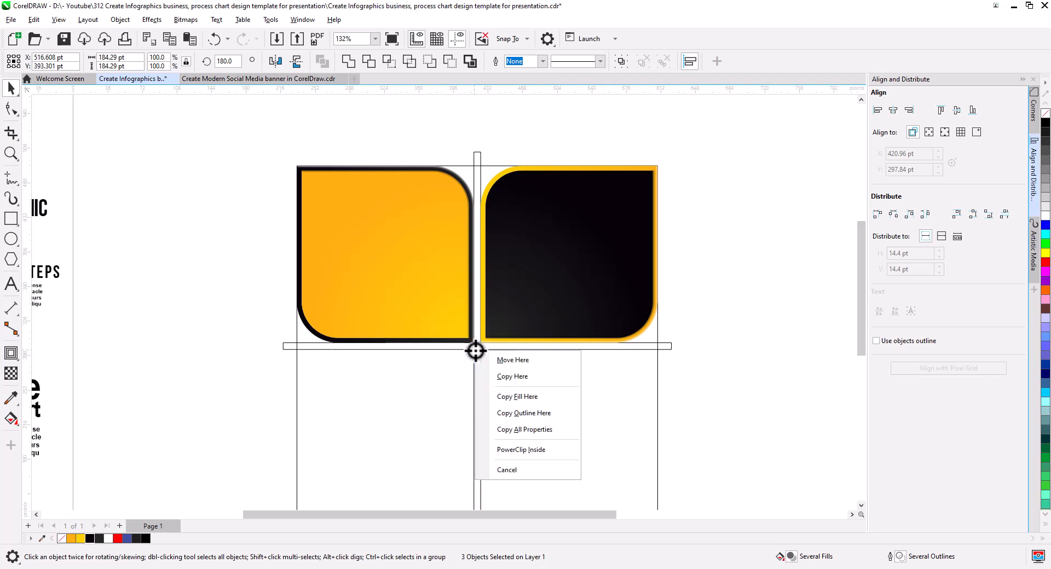
{"action": "left_click", "coordinate": [512, 375]}
Step: Copy the complete orange upper-left panel into the lower-right quadrant, snapping its corner near the centre of the guide bars
{"action": "left_click_drag", "start_coordinate": [710, 355], "coordinate": [674, 340]}
{"action": "scroll", "coordinate": [504, 392], "scroll_direction": "down", "scroll_amount": 1}
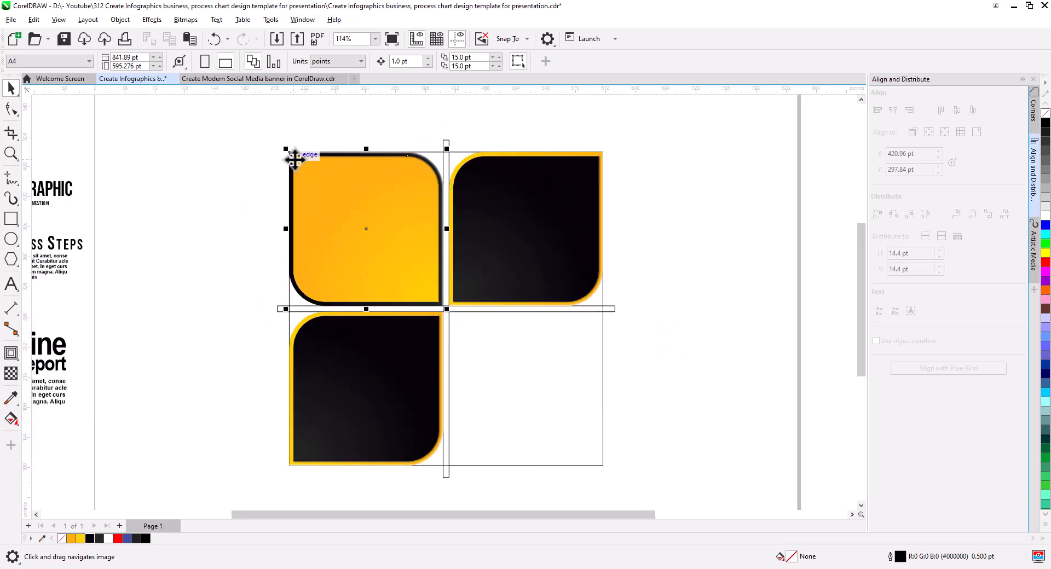
{"action": "key", "text": "space"}
{"action": "left_click_drag", "start_coordinate": [287, 151], "coordinate": [436, 302]}
{"action": "left_click_drag", "start_coordinate": [448, 316], "coordinate": [448, 316]}
{"action": "left_click", "coordinate": [492, 344]}
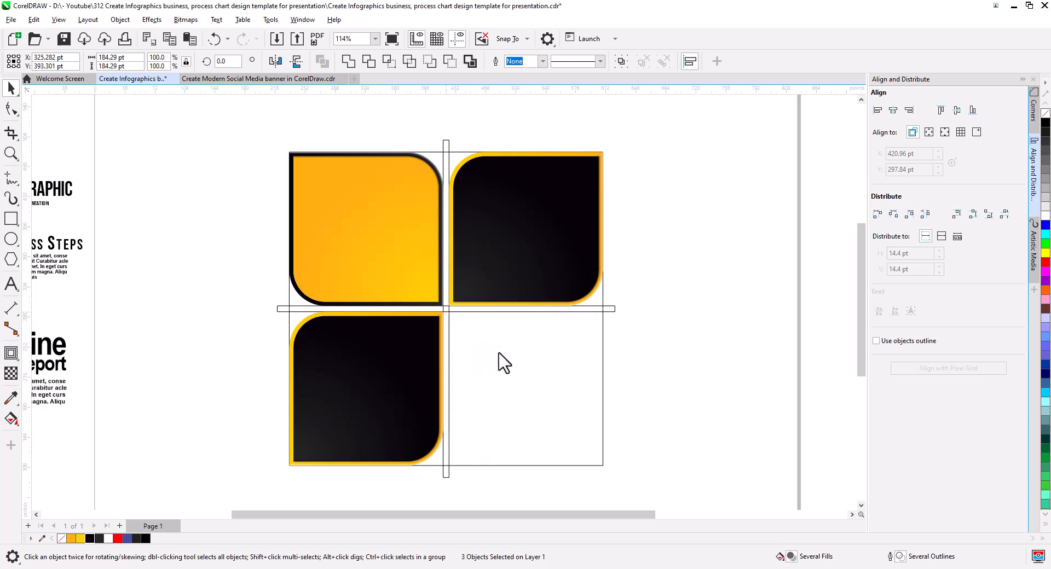
{"action": "left_click", "coordinate": [649, 378]}
{"action": "scroll", "coordinate": [634, 359], "scroll_direction": "up", "scroll_amount": 1}
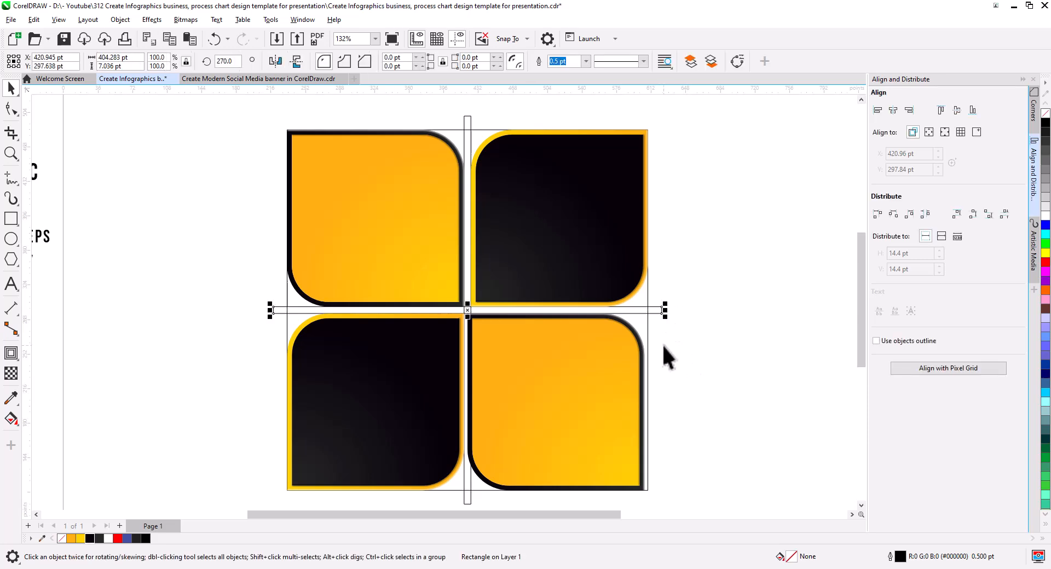
{"action": "key", "text": "Delete"}
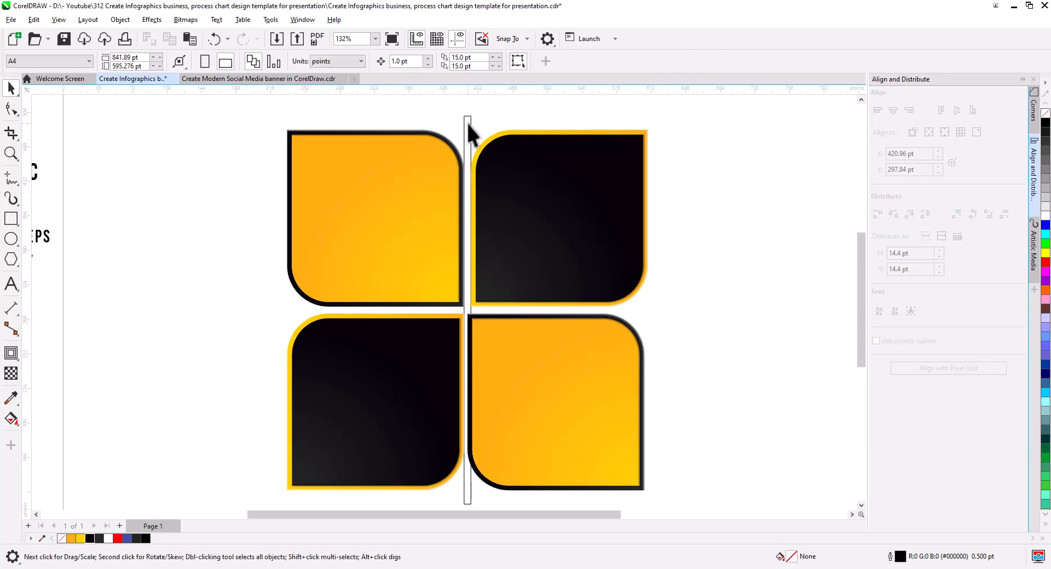
{"action": "left_click", "coordinate": [469, 141]}
{"action": "key", "text": "Tab"}
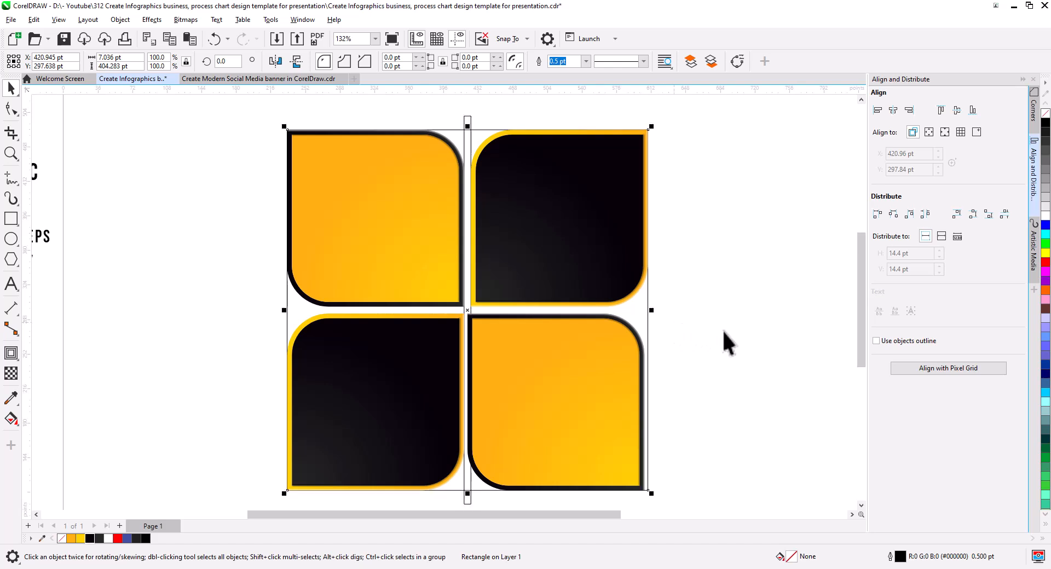
{"action": "key", "text": "ctrl+z"}
{"action": "left_click", "coordinate": [746, 359]}
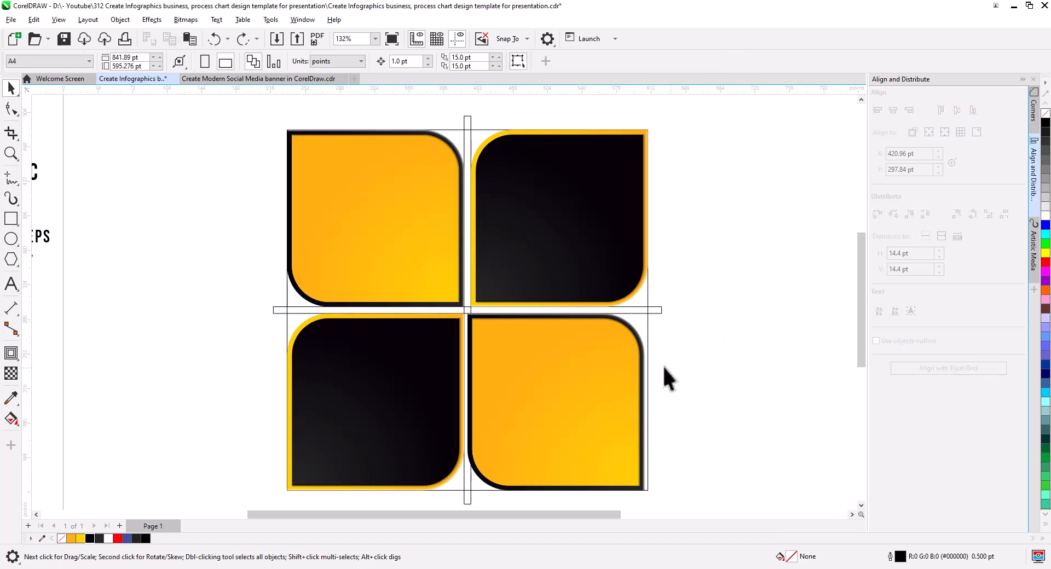
Step: Draw a circle about 243 pt in diameter with the Ellipse tool, overlapping the four panels around the middle of the layout
{"action": "scroll", "coordinate": [547, 337], "scroll_direction": "up", "scroll_amount": 1}
{"action": "scroll", "coordinate": [553, 355], "scroll_direction": "down", "scroll_amount": 1}
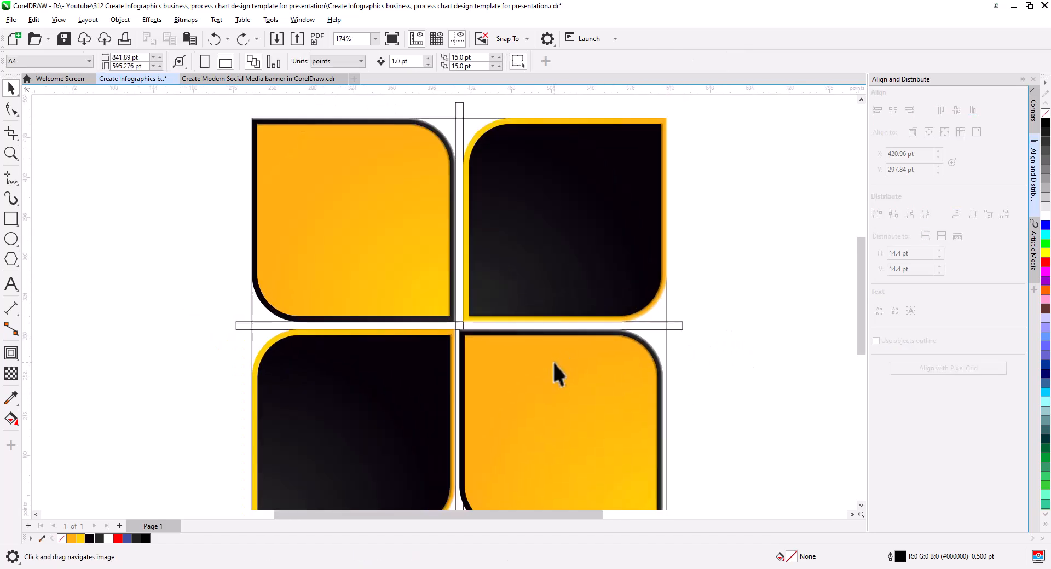
{"action": "left_click_drag", "start_coordinate": [556, 366], "coordinate": [563, 356]}
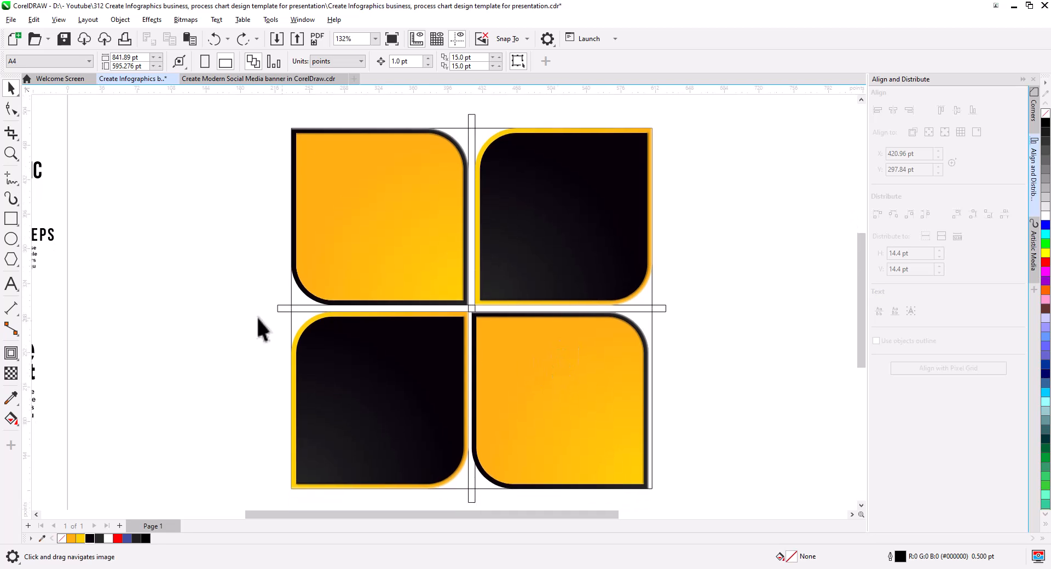
{"action": "left_click", "coordinate": [11, 239]}
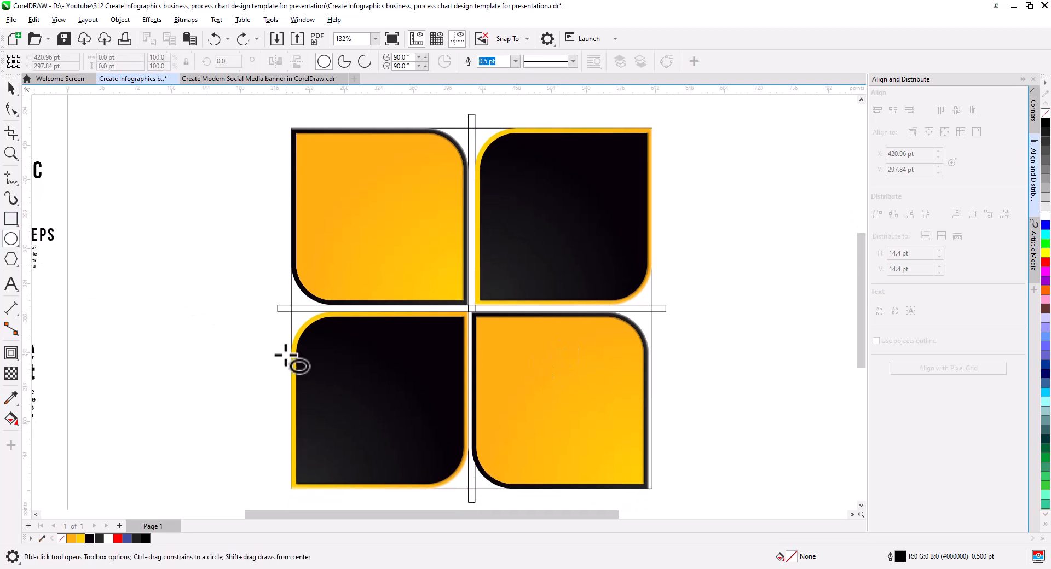
{"action": "left_click_drag", "start_coordinate": [381, 218], "coordinate": [614, 439]}
{"action": "left_click", "coordinate": [11, 88]}
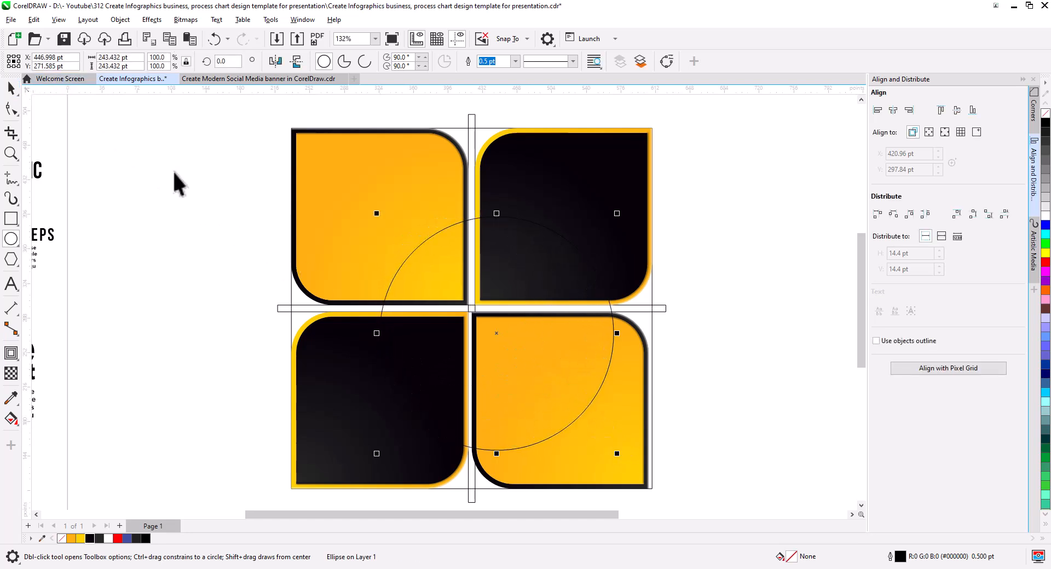
Step: Fill the new circle red and centre it horizontally and vertically on the horizontal guide bar
{"action": "left_click", "coordinate": [1046, 262]}
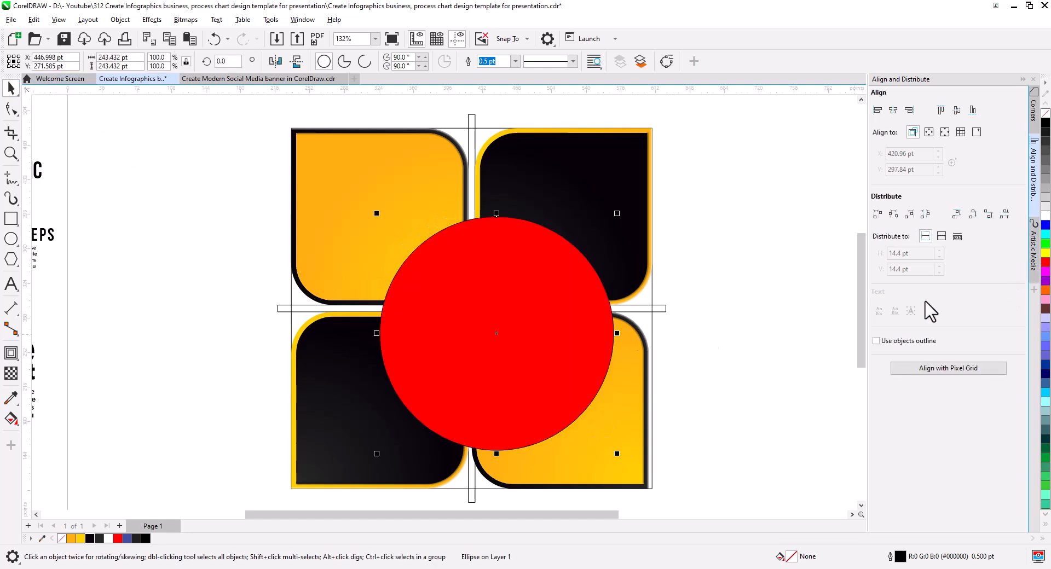
{"action": "left_click", "coordinate": [645, 297], "text": "shift"}
{"action": "left_click", "coordinate": [511, 344]}
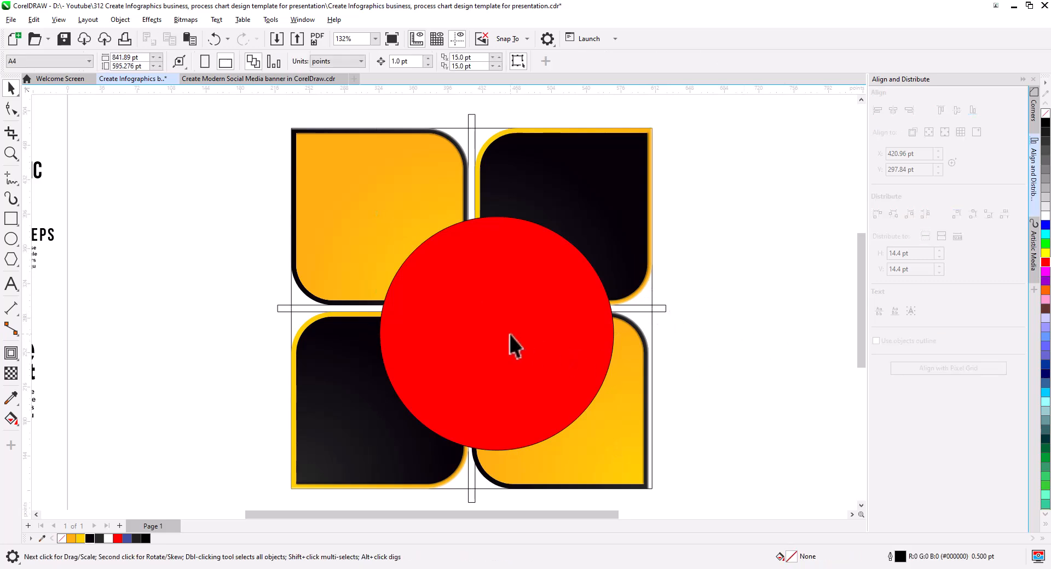
{"action": "left_click", "coordinate": [659, 310], "text": "shift"}
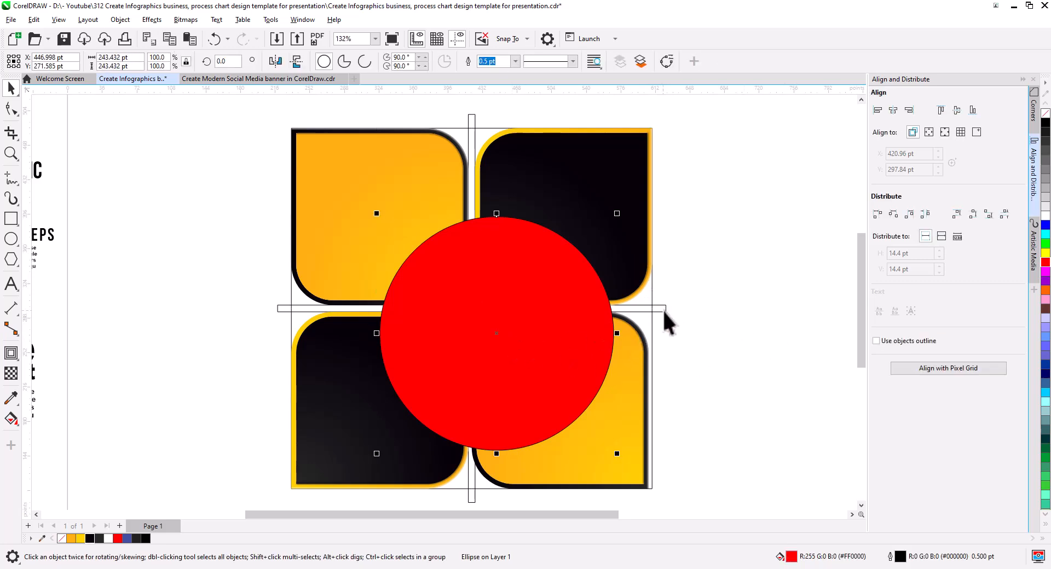
{"action": "left_click", "coordinate": [893, 110]}
{"action": "left_click", "coordinate": [957, 110]}
{"action": "left_click", "coordinate": [755, 367]}
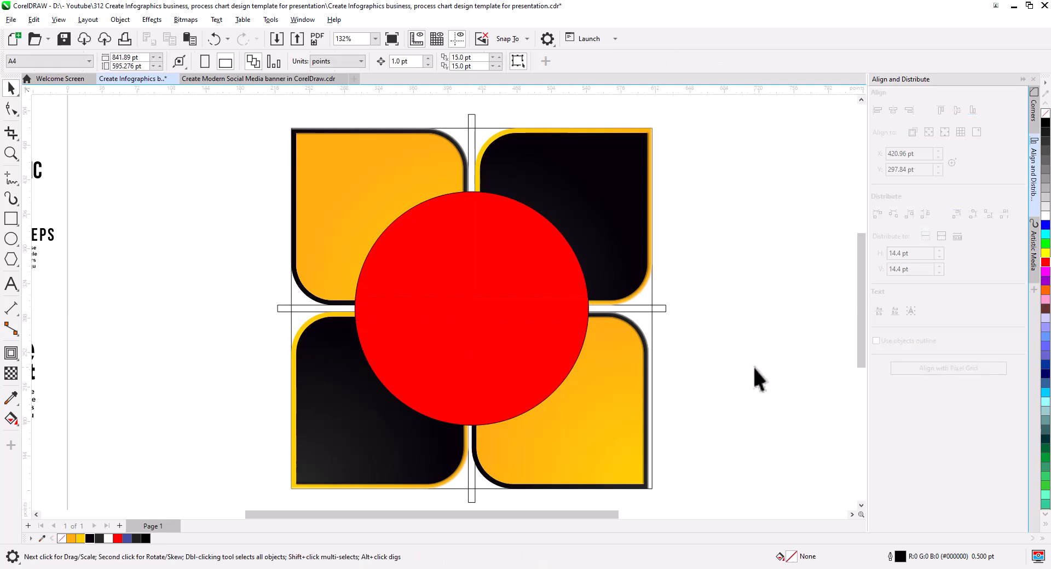
Step: Shrink the red circle to about 232 pt in diameter and add a concentric green copy about 167 pt in diameter
{"action": "left_click", "coordinate": [497, 361]}
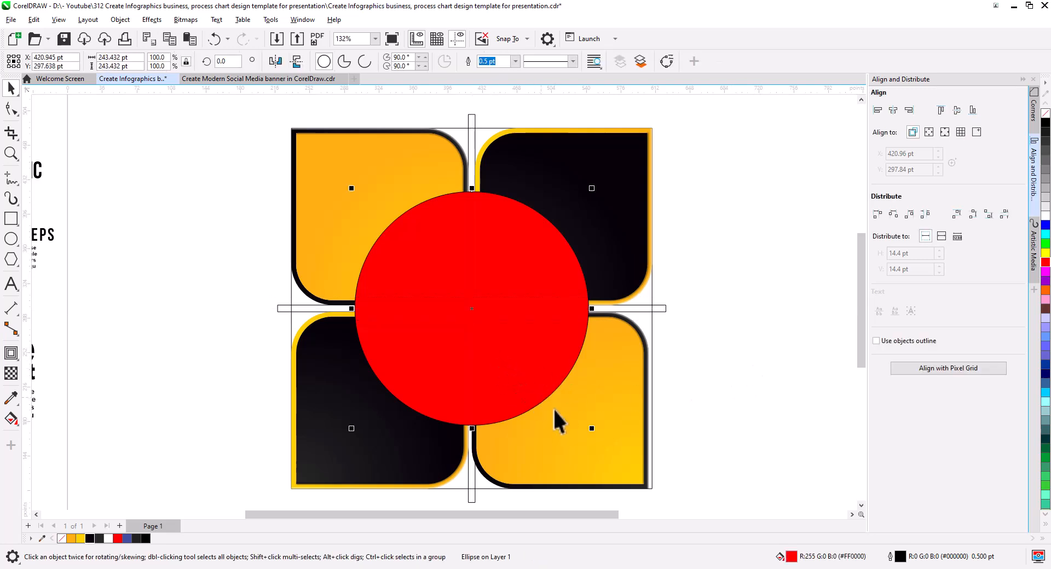
{"action": "left_click_drag", "start_coordinate": [591, 429], "coordinate": [587, 423]}
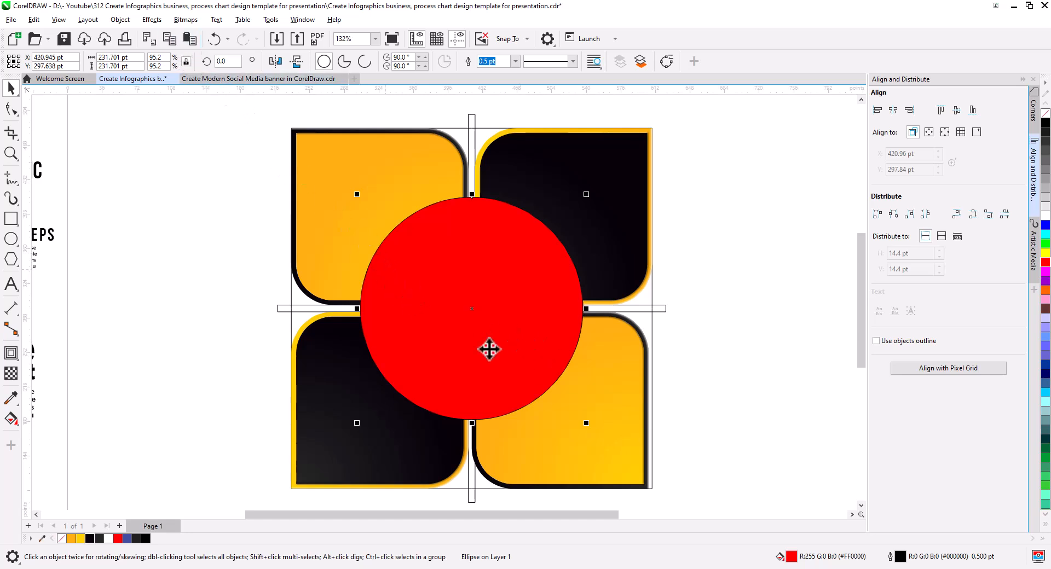
{"action": "left_click", "coordinate": [1045, 244]}
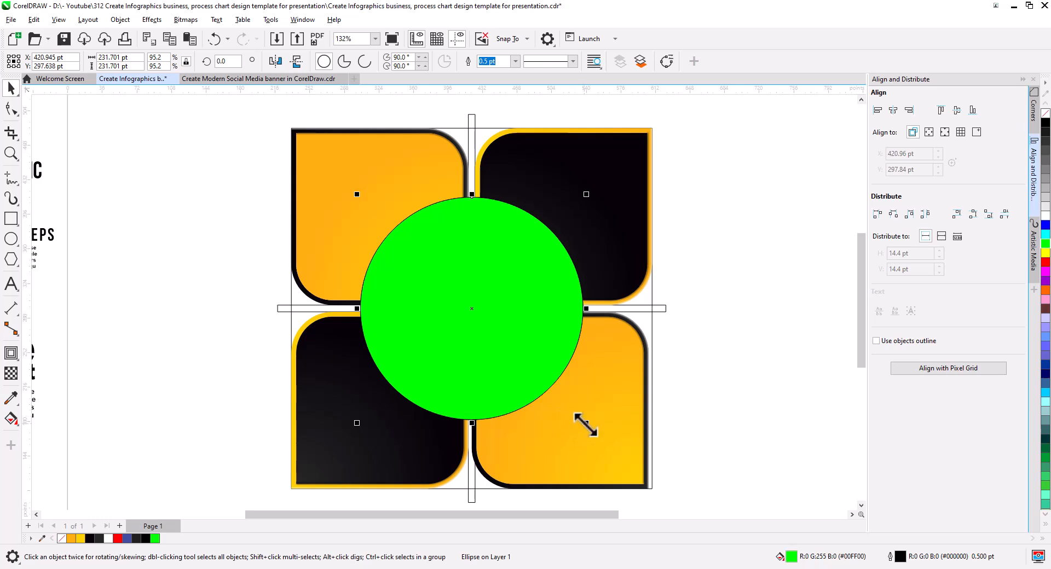
{"action": "left_click_drag", "start_coordinate": [586, 425], "coordinate": [555, 412]}
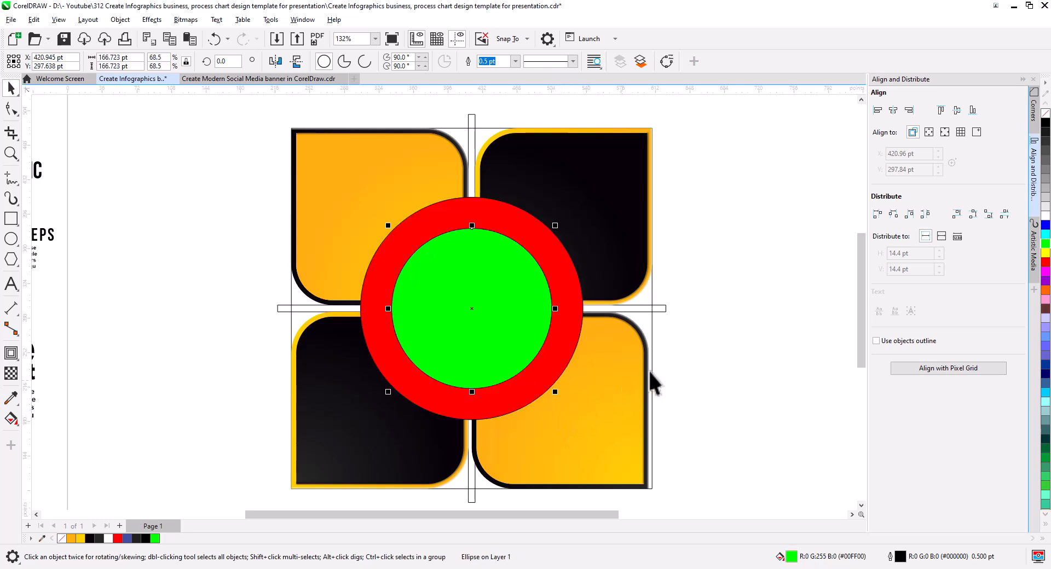
{"action": "key", "text": "Escape"}
Step: Copy the red circle together with the vertical and horizontal guide bars onto a new second page
{"action": "scroll", "coordinate": [622, 362], "scroll_direction": "up", "scroll_amount": 2}
{"action": "key", "text": "h"}
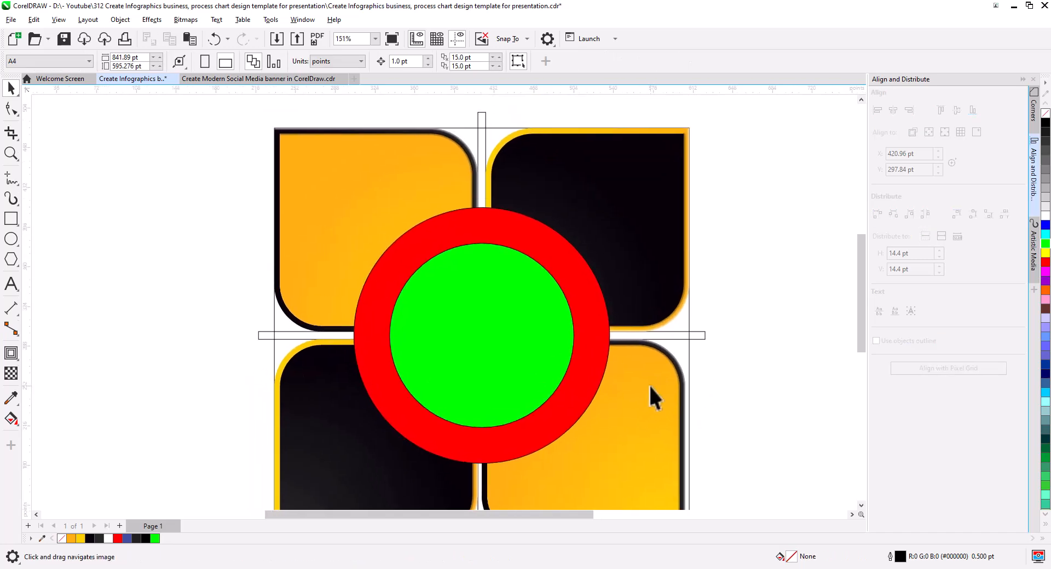
{"action": "left_click_drag", "start_coordinate": [647, 387], "coordinate": [644, 377]}
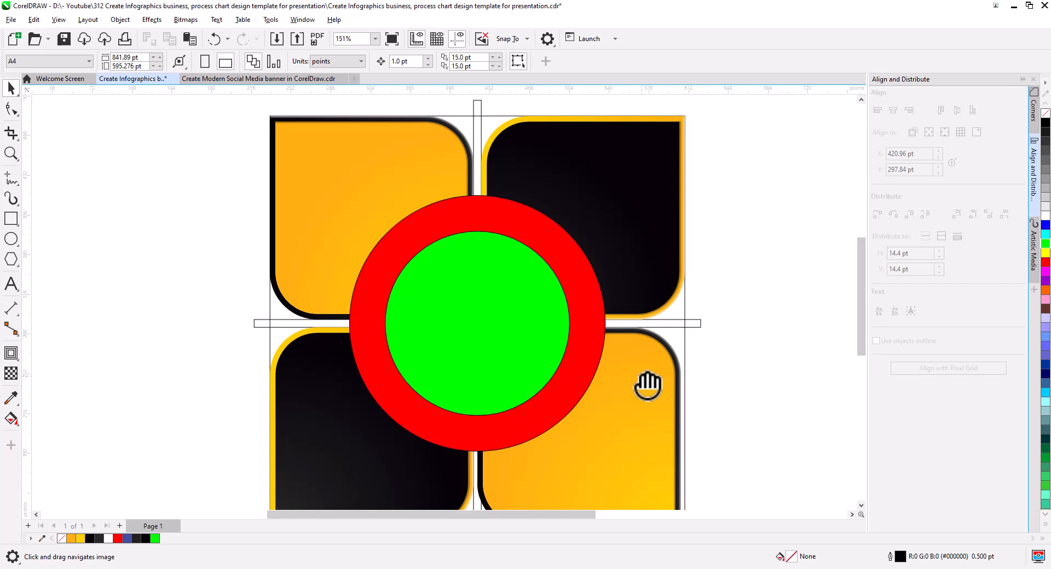
{"action": "key", "text": "space"}
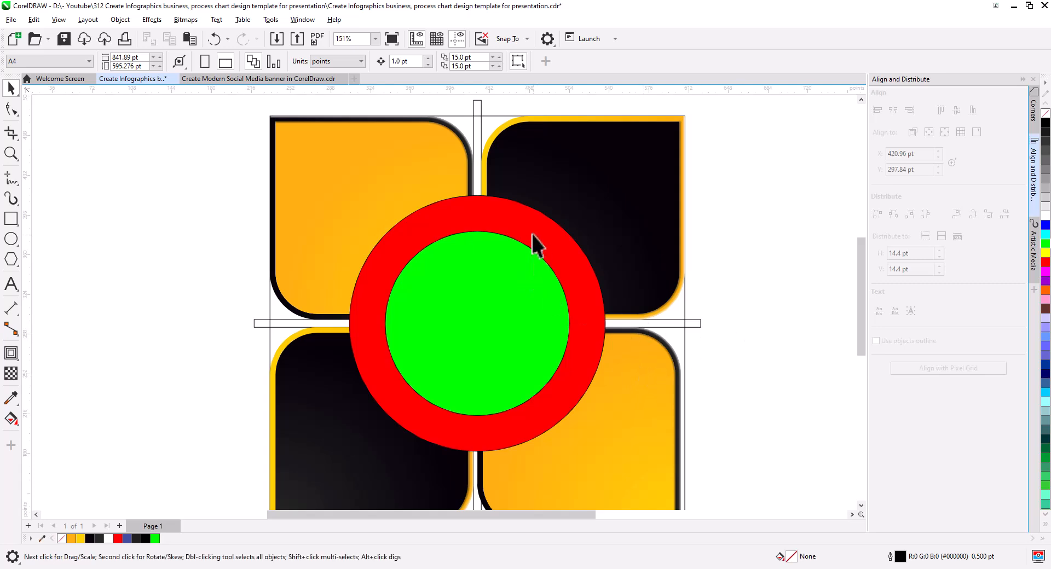
{"action": "left_click", "coordinate": [498, 211]}
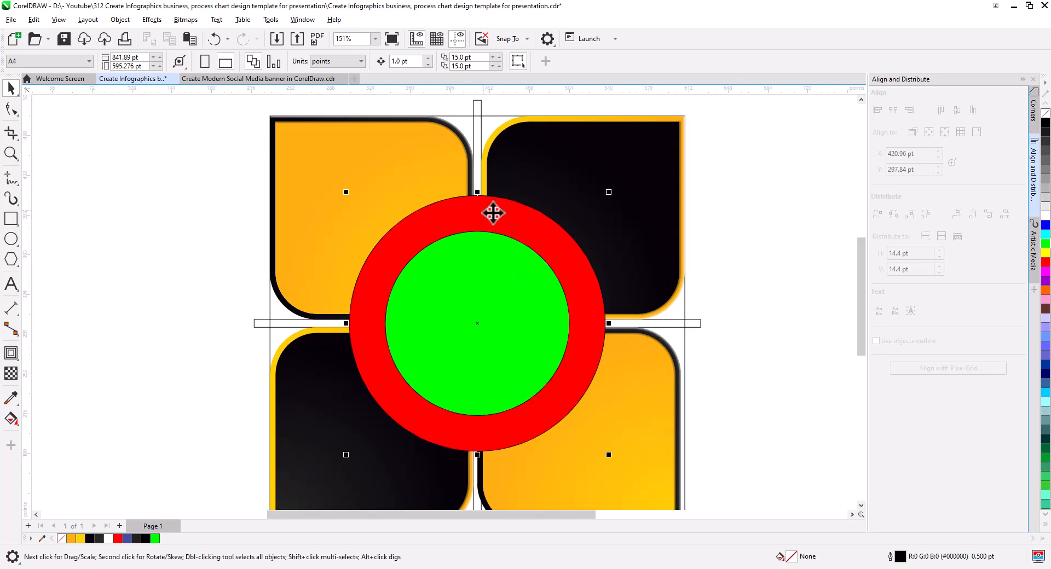
{"action": "left_click", "coordinate": [478, 106], "text": "shift"}
{"action": "left_click", "coordinate": [698, 323], "text": "shift"}
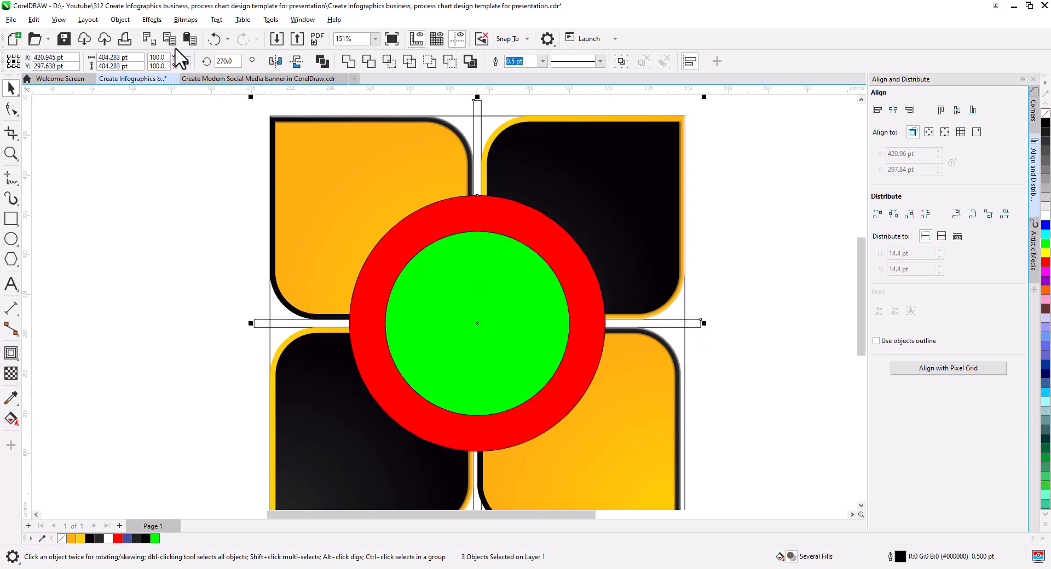
{"action": "left_click", "coordinate": [119, 526]}
{"action": "left_click", "coordinate": [190, 39]}
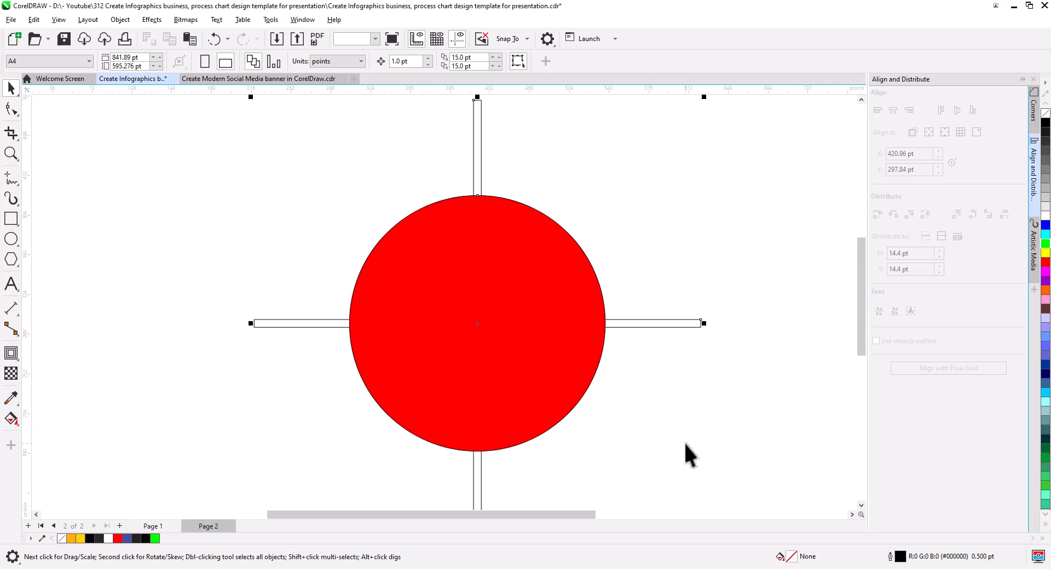
Step: Trim the red circle on Page 2 with the horizontal bar and with the vertical bar
{"action": "left_click", "coordinate": [640, 325]}
{"action": "left_click", "coordinate": [559, 281], "text": "shift"}
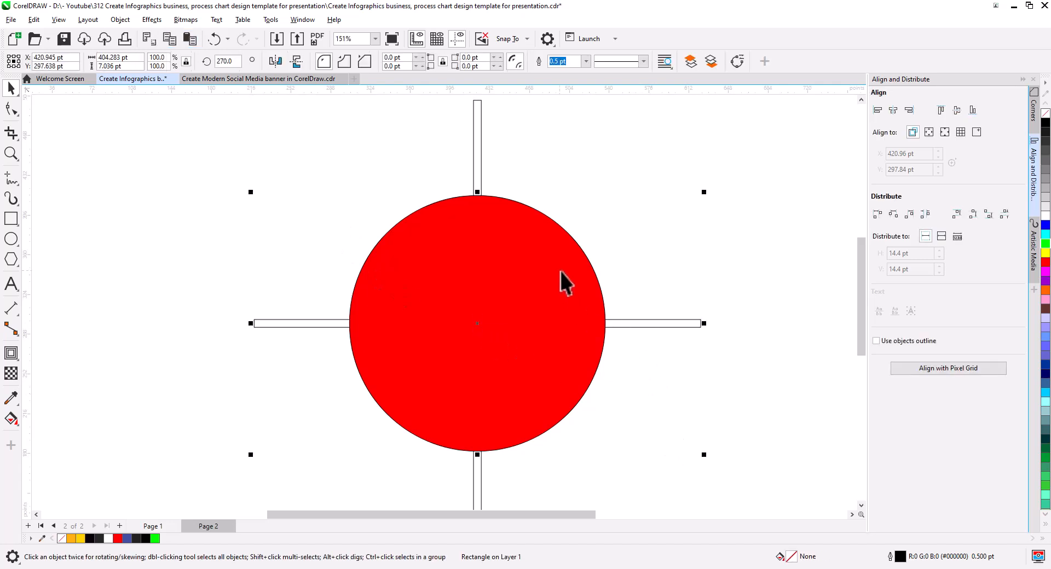
{"action": "left_click", "coordinate": [369, 61]}
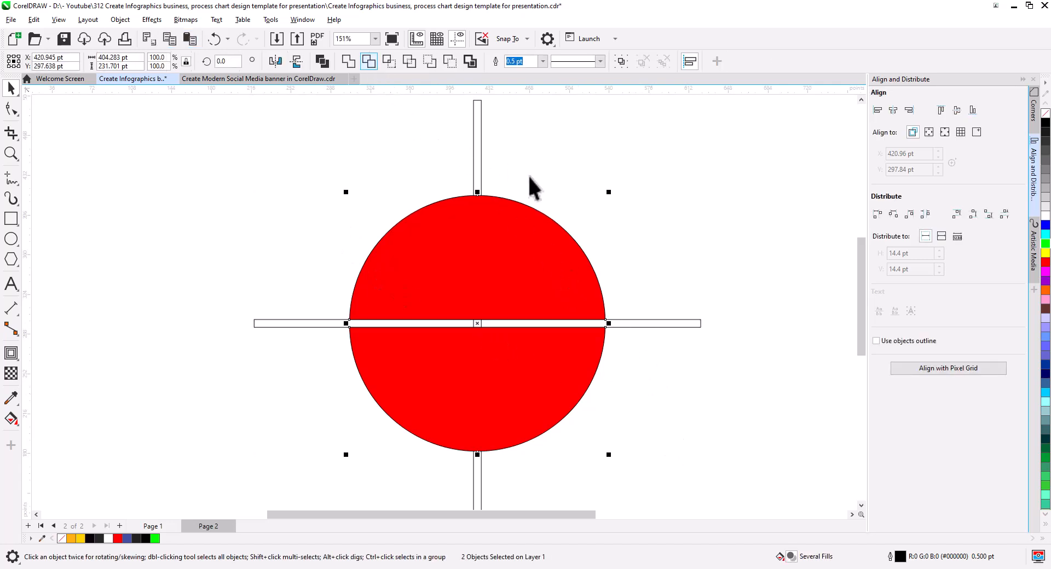
{"action": "left_click", "coordinate": [475, 134]}
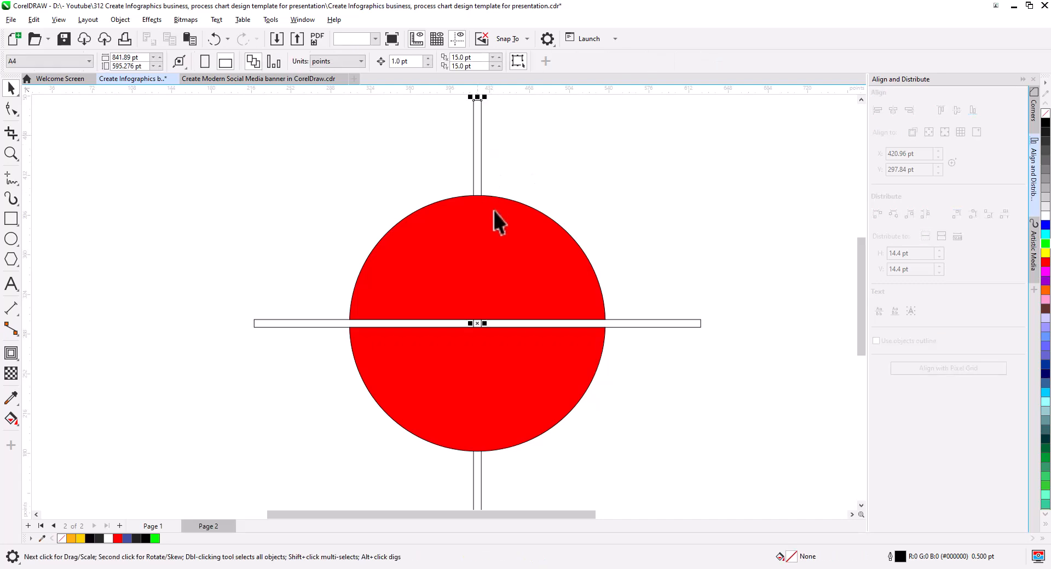
{"action": "left_click", "coordinate": [541, 251], "text": "shift"}
{"action": "left_click", "coordinate": [368, 61]}
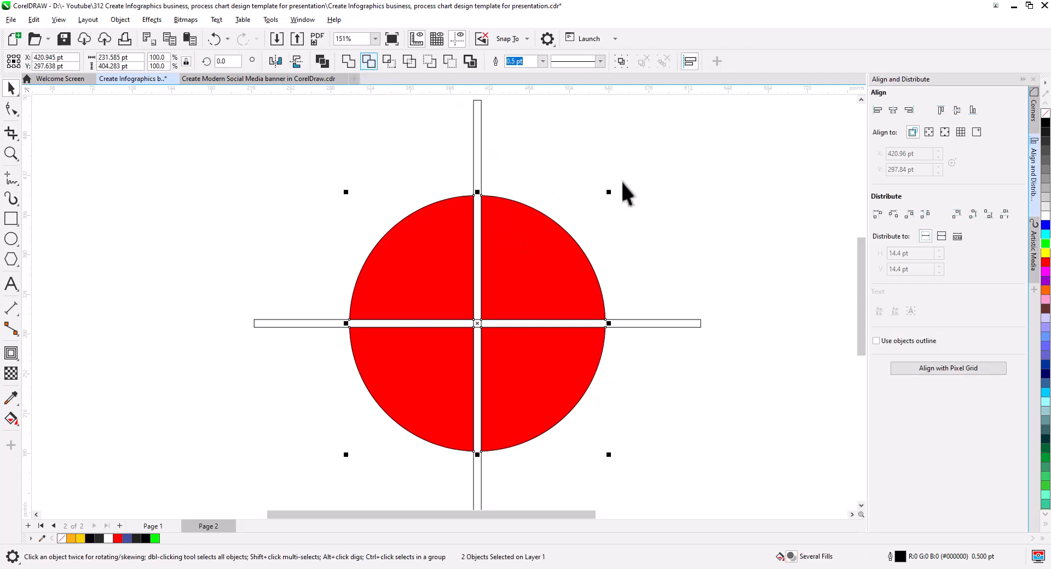
Step: Delete the horizontal and vertical bars from Page 2, leaving only the quartered red circle
{"action": "left_click", "coordinate": [621, 181]}
{"action": "left_click", "coordinate": [655, 324]}
{"action": "key", "text": "Delete"}
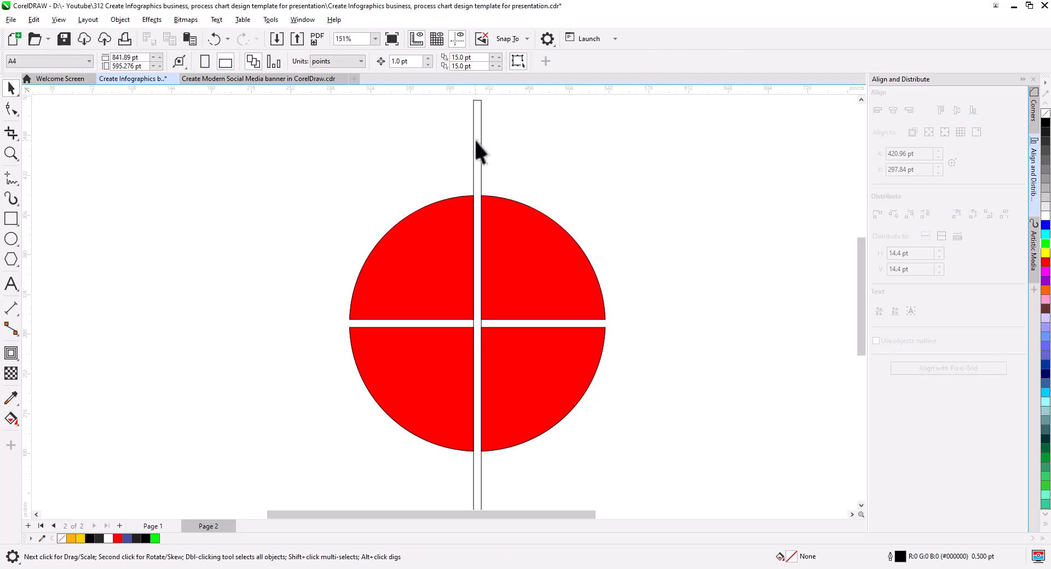
{"action": "left_click", "coordinate": [478, 151]}
{"action": "key", "text": "Delete"}
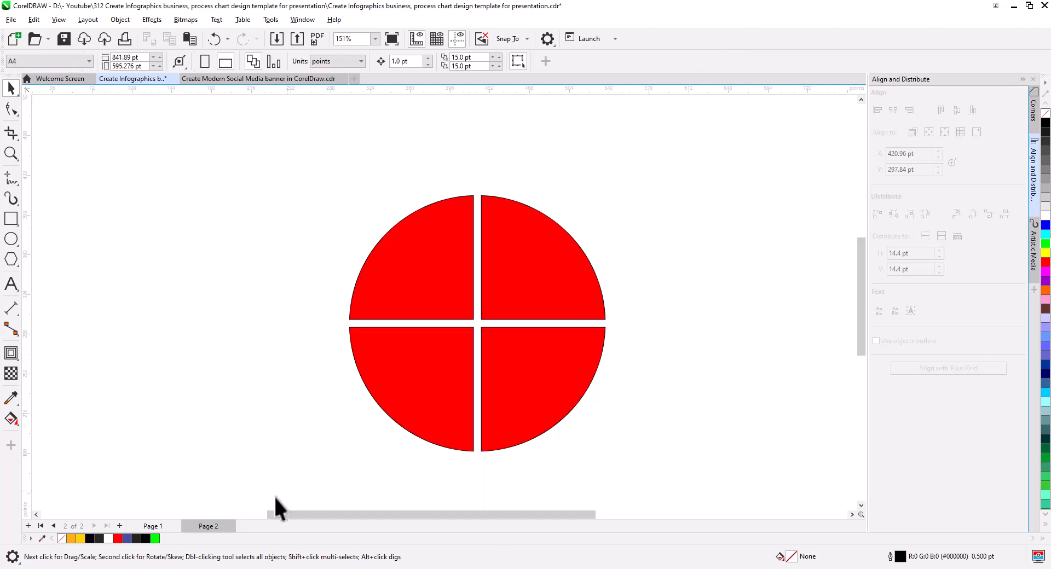
Step: Copy the green inner circle from Page 1 onto the quartered red circle on Page 2
{"action": "left_click", "coordinate": [156, 528]}
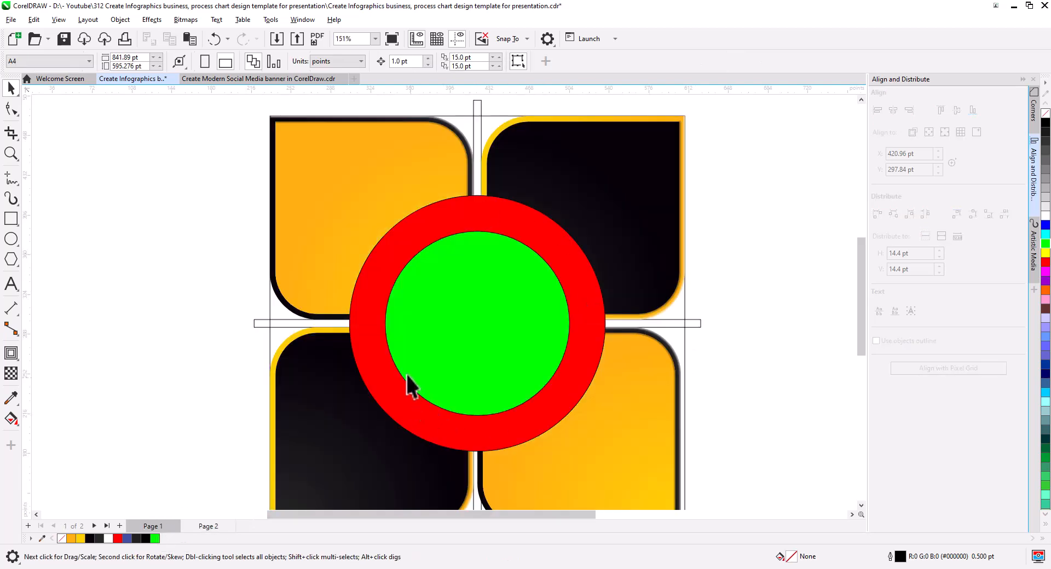
{"action": "left_click", "coordinate": [405, 357]}
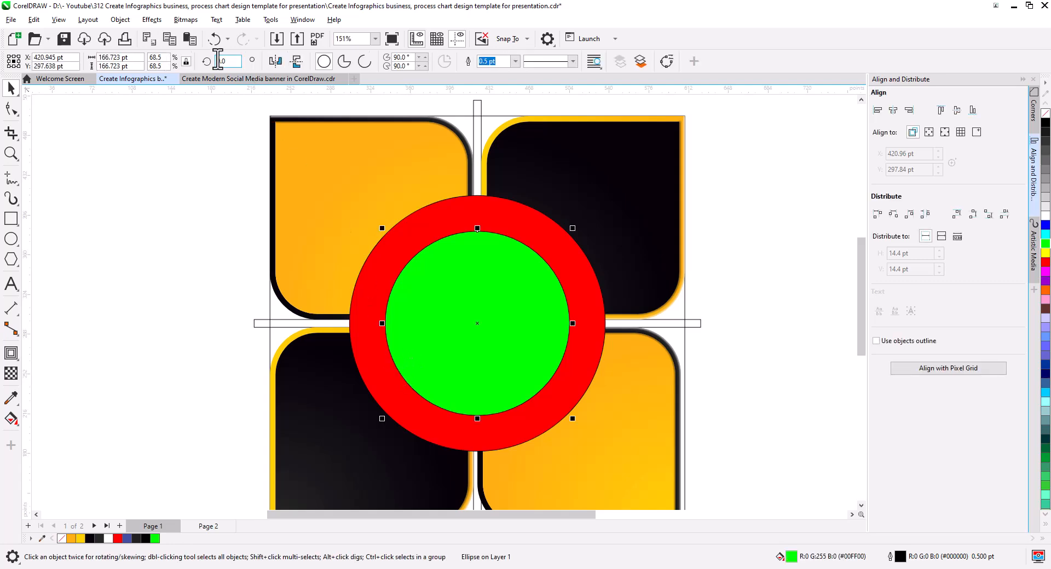
{"action": "left_click", "coordinate": [168, 42]}
{"action": "left_click", "coordinate": [208, 526]}
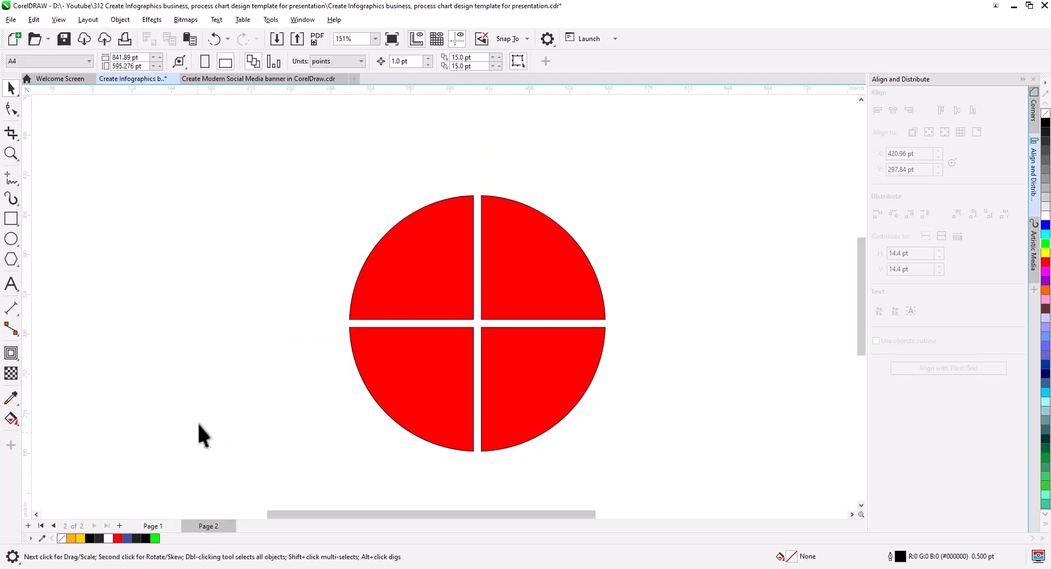
{"action": "left_click", "coordinate": [190, 39]}
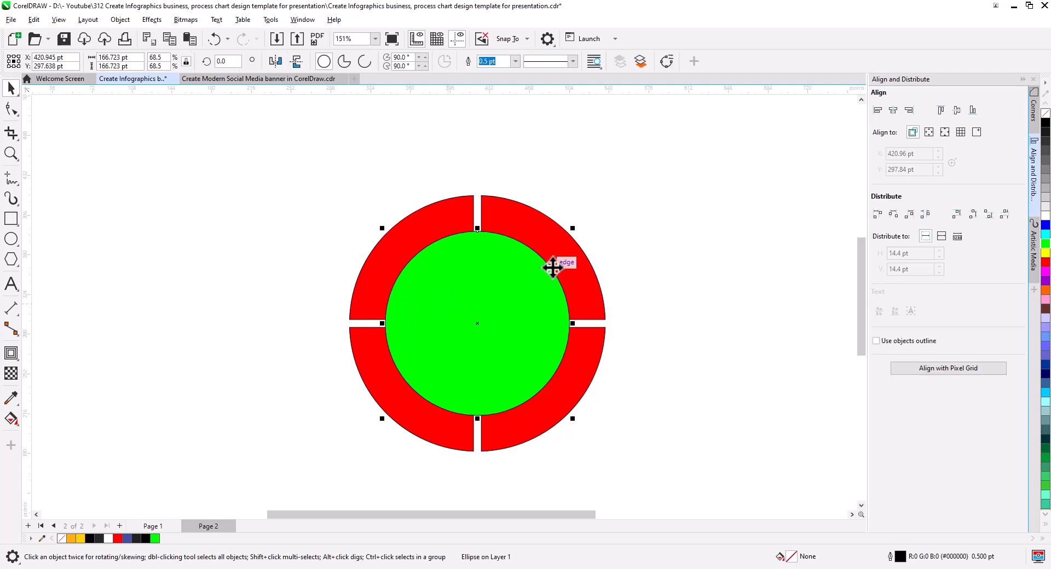
Step: Trim the quartered red circle with the green circle, then delete the green circle to leave a ring
{"action": "left_click", "coordinate": [570, 265], "text": "shift"}
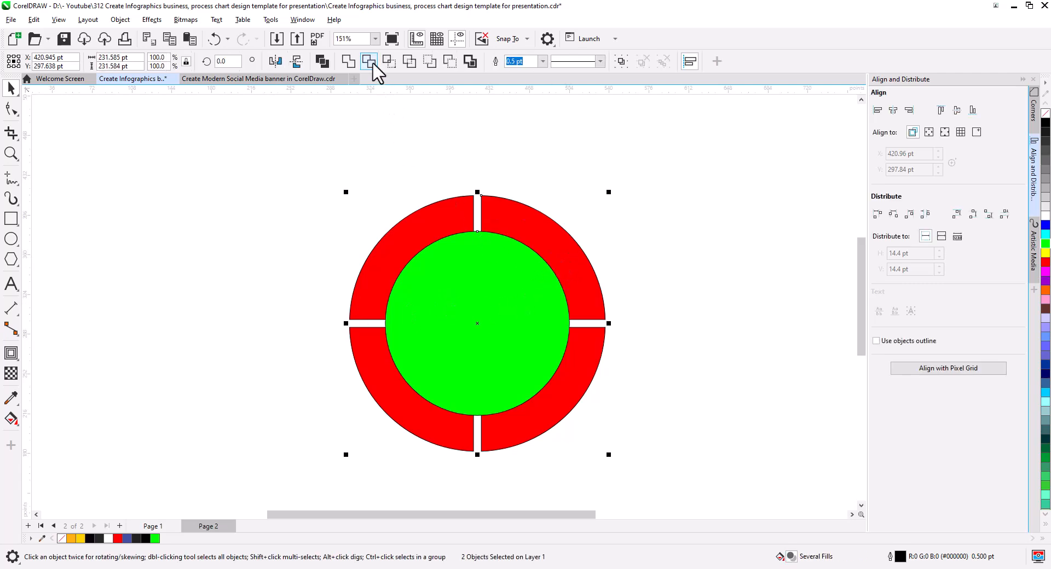
{"action": "left_click", "coordinate": [675, 301]}
{"action": "left_click", "coordinate": [528, 331]}
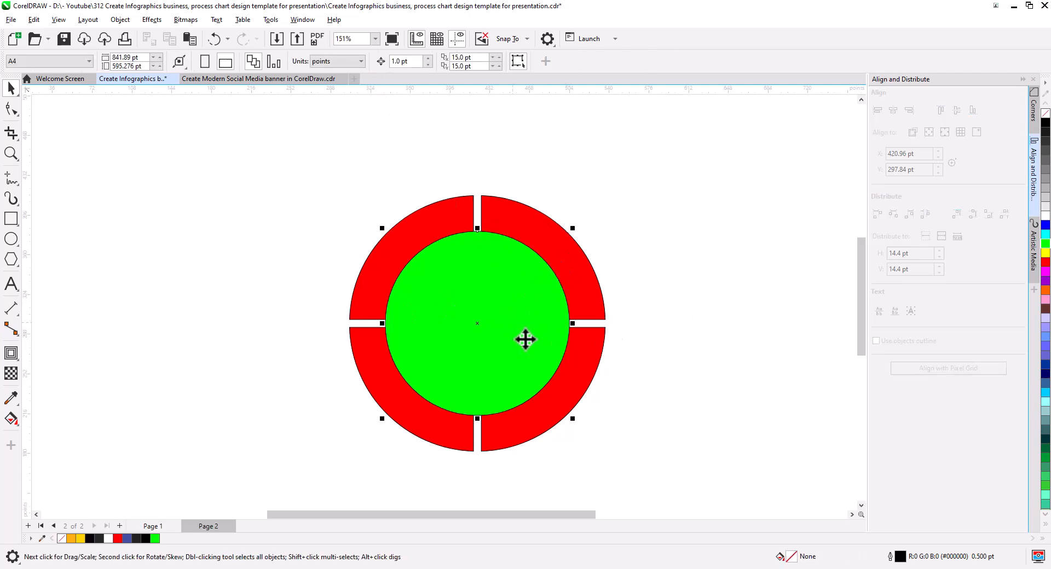
{"action": "key", "text": "Delete"}
Step: Break the red ring curve apart into four separate segments
{"action": "left_click", "coordinate": [577, 291]}
{"action": "right_click", "coordinate": [577, 290]}
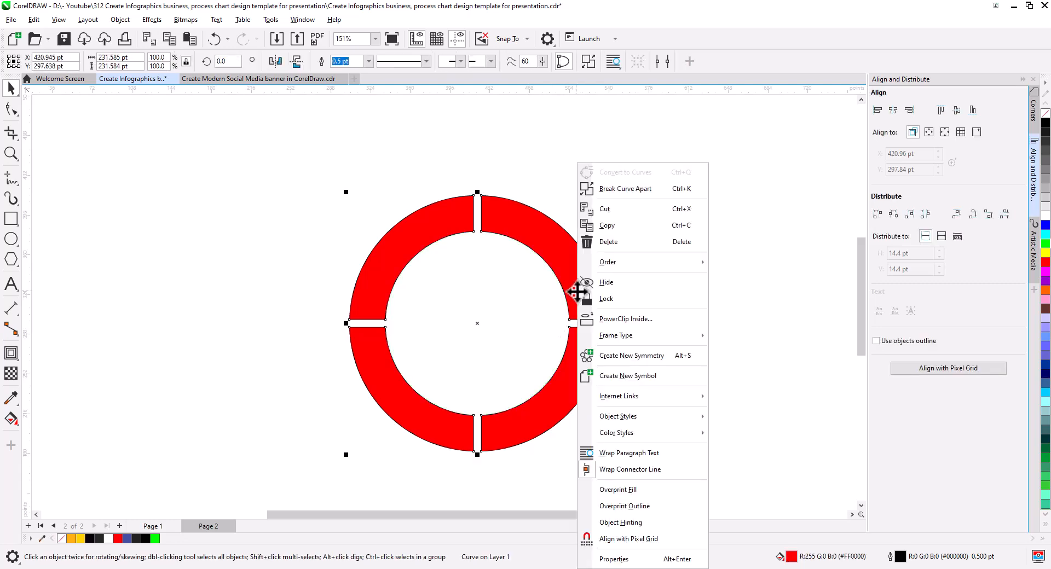
{"action": "left_click", "coordinate": [627, 188]}
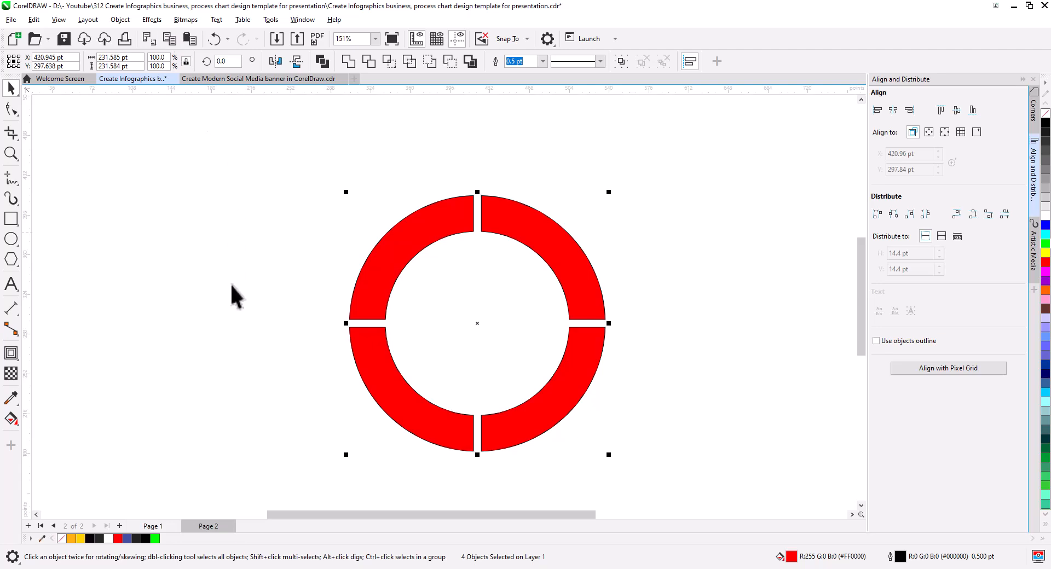
Step: Paste the four red ring segments in place over the circles on Page 1
{"action": "left_click", "coordinate": [156, 526]}
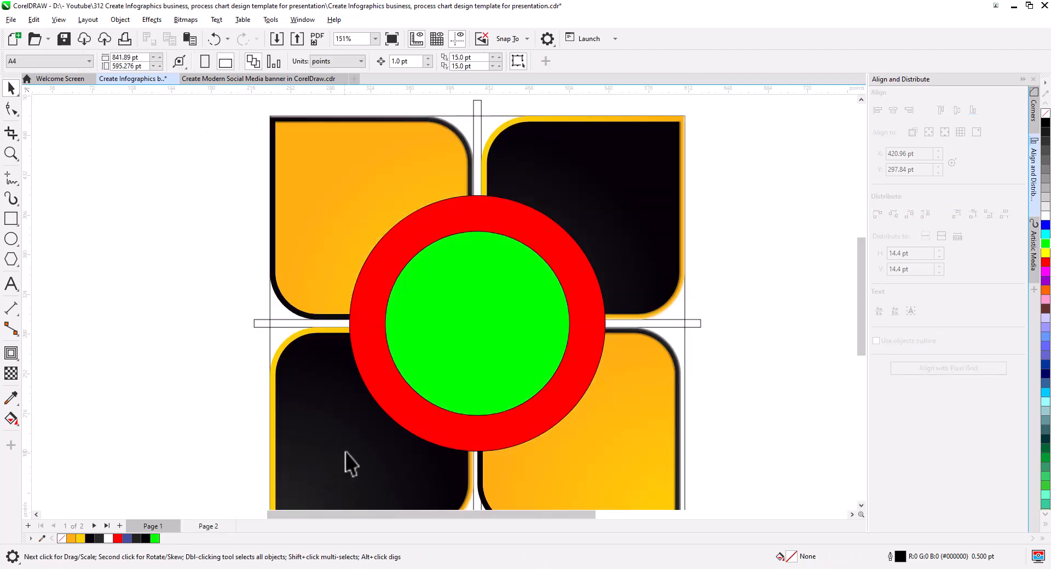
{"action": "left_click", "coordinate": [191, 40]}
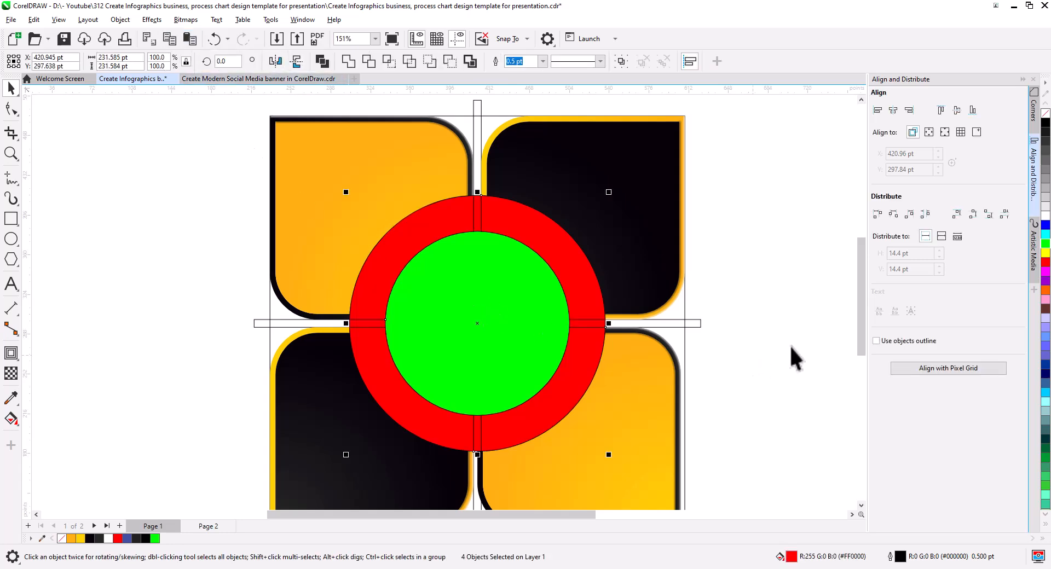
{"action": "left_click", "coordinate": [721, 315]}
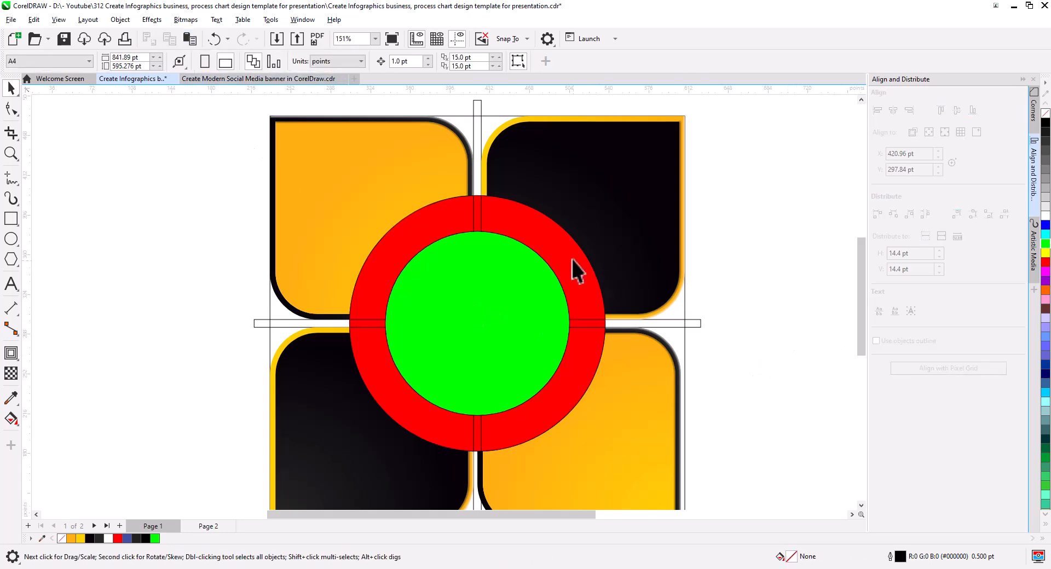
Step: Fill the upper-right ring segment on Page 1 with yellow (#FED001)
{"action": "scroll", "coordinate": [566, 258], "scroll_direction": "up", "scroll_amount": 2}
{"action": "left_click_drag", "start_coordinate": [559, 259], "coordinate": [567, 313]}
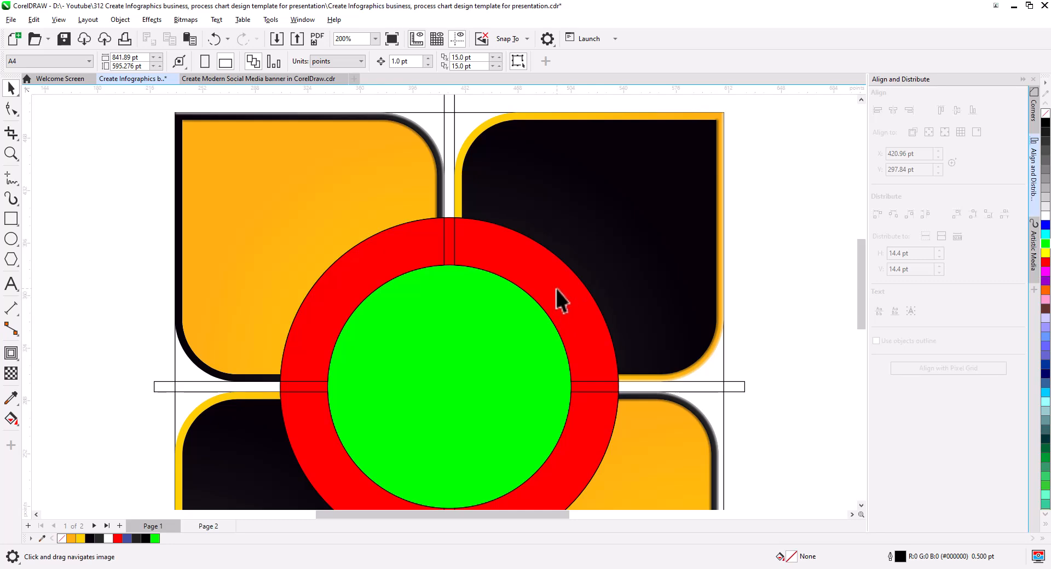
{"action": "left_click", "coordinate": [557, 289]}
{"action": "left_click", "coordinate": [71, 539]}
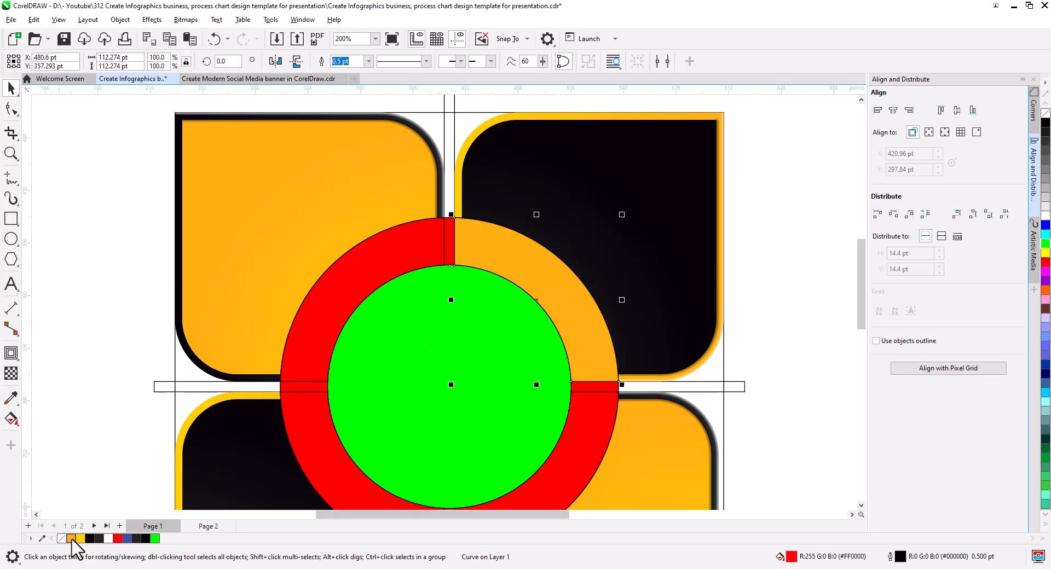
{"action": "left_click", "coordinate": [81, 538]}
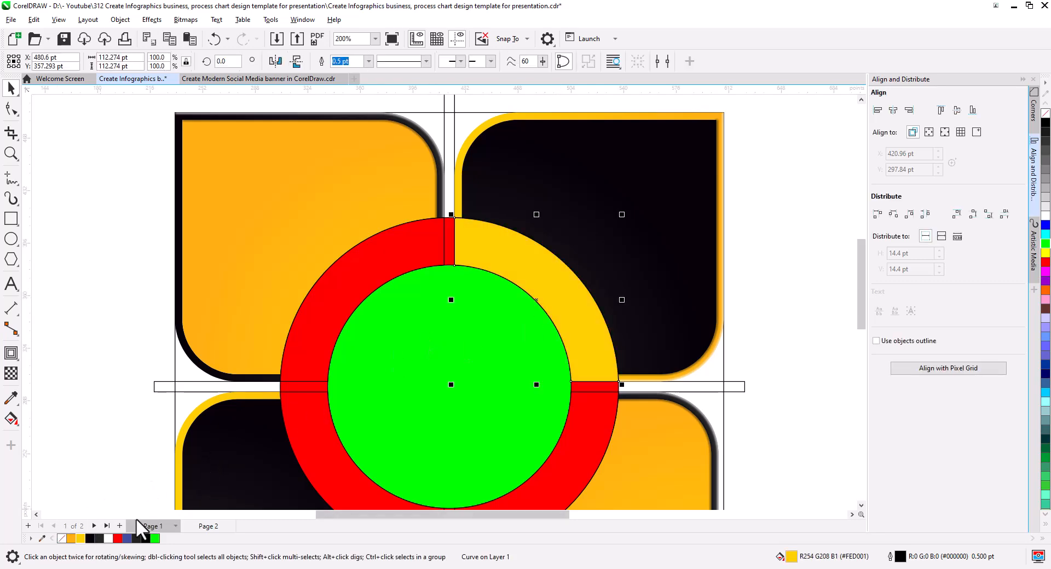
Step: Fill the upper-left ring segment with near-black (#070009)
{"action": "left_click", "coordinate": [328, 305]}
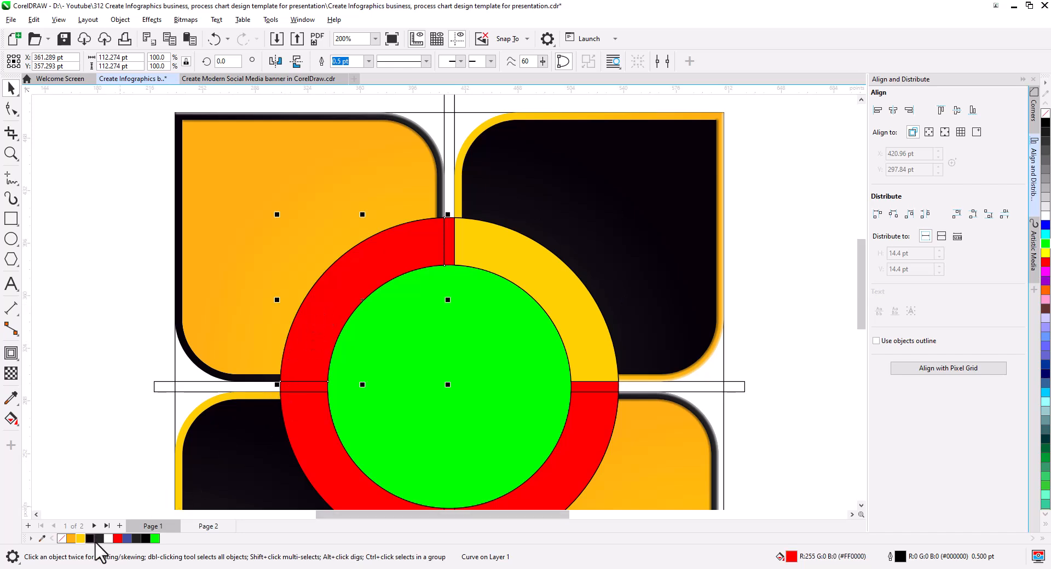
{"action": "left_click", "coordinate": [100, 539]}
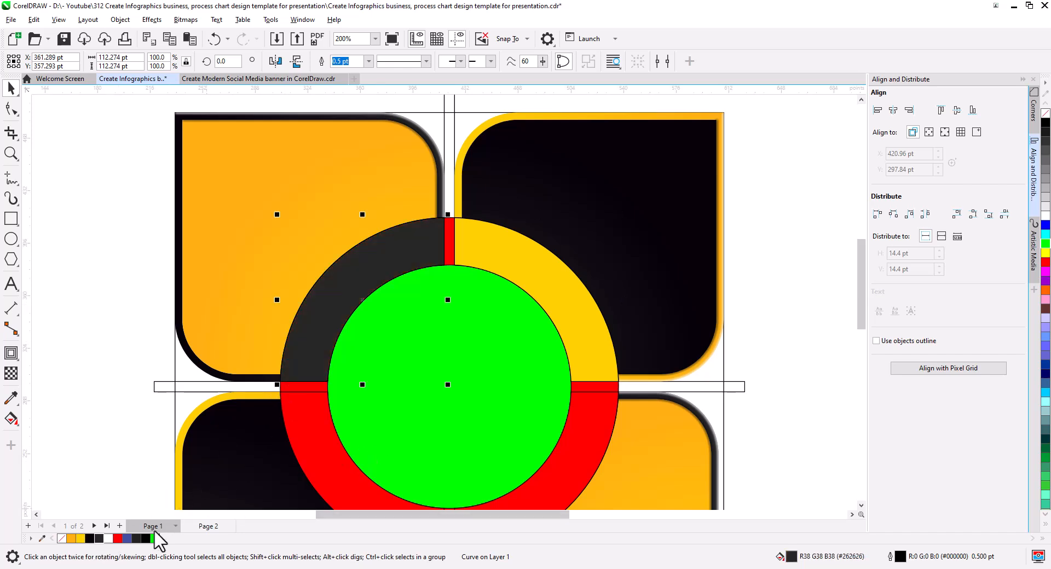
{"action": "left_click", "coordinate": [90, 540]}
Step: Fill the lower-left ring segment with yellow (#FED001) and the lower-right segment with orange (#FFAF10)
{"action": "left_click_drag", "start_coordinate": [394, 459], "coordinate": [376, 364]}
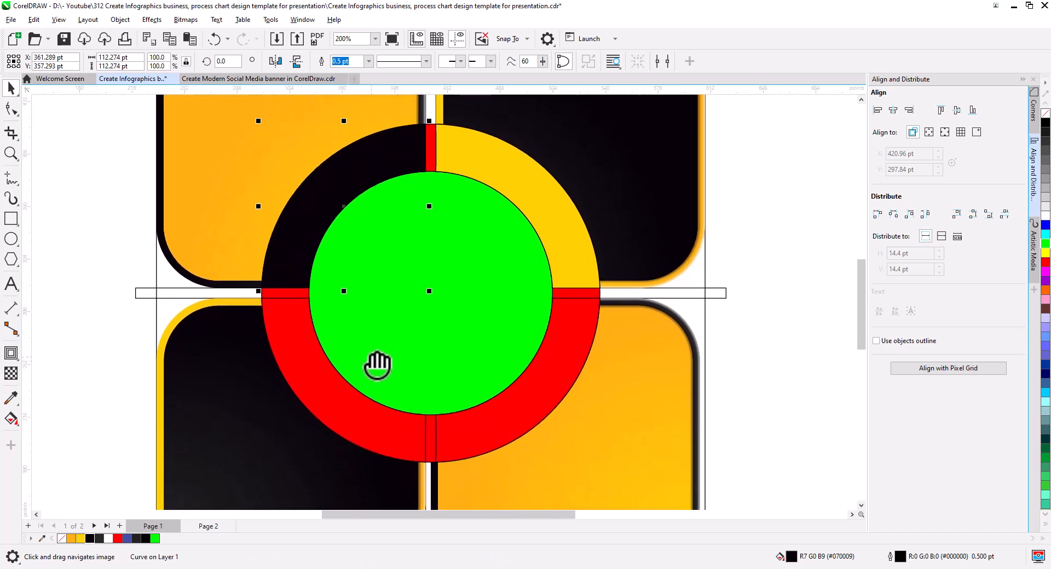
{"action": "left_click", "coordinate": [332, 413]}
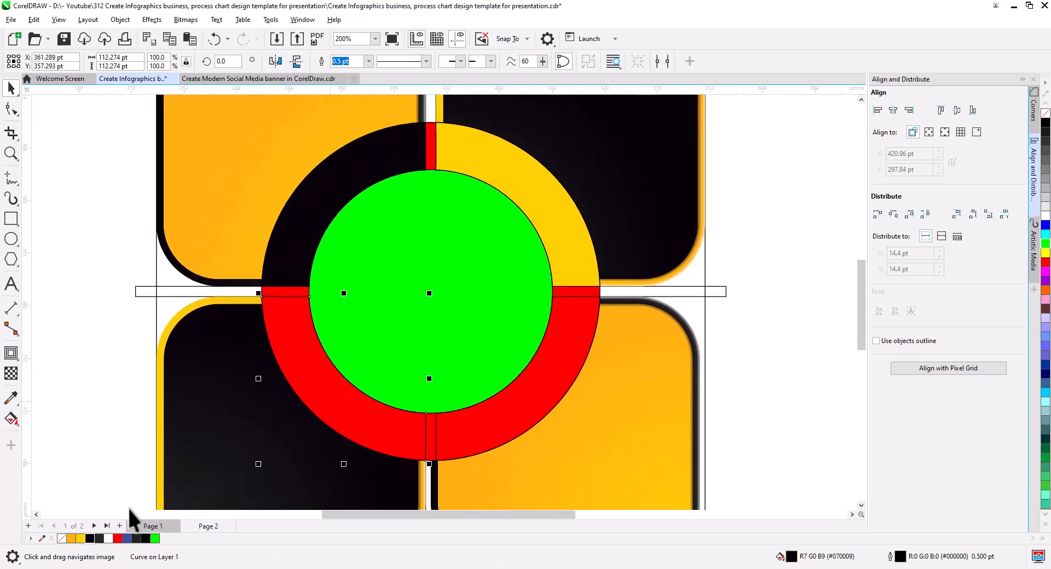
{"action": "left_click", "coordinate": [81, 540]}
{"action": "left_click", "coordinate": [480, 432]}
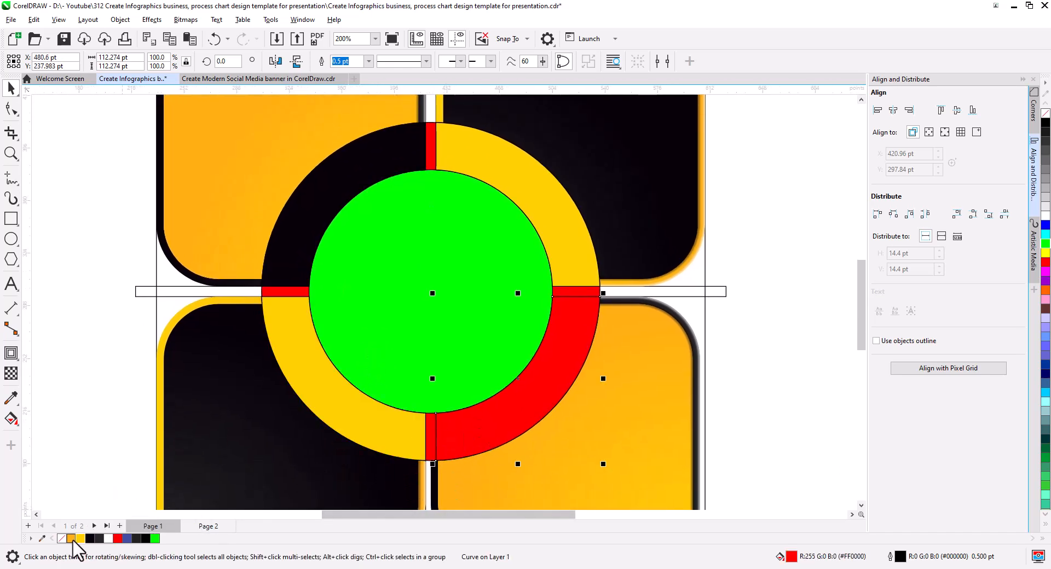
{"action": "left_click", "coordinate": [71, 539]}
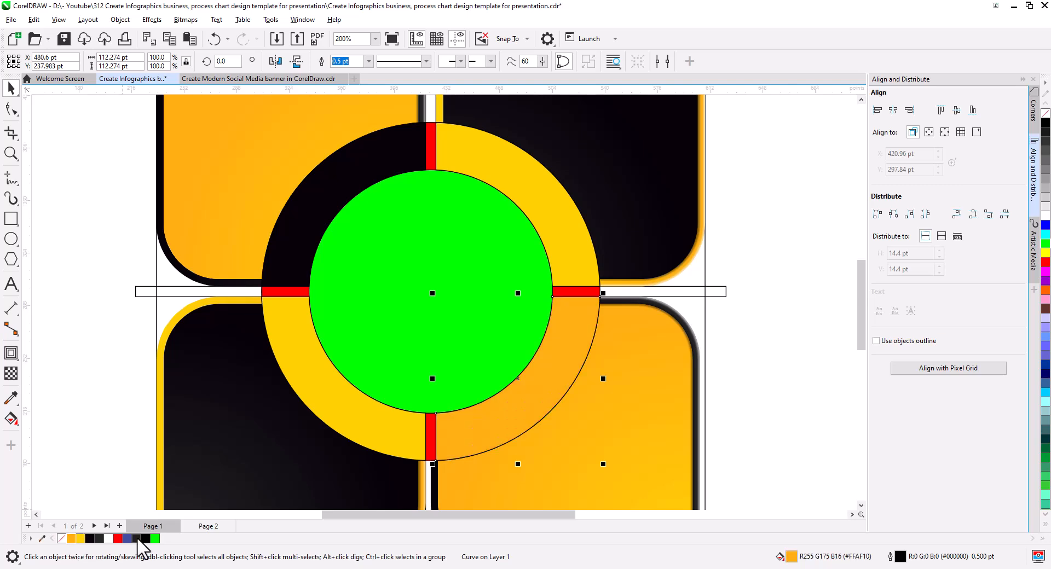
Step: Delete the horizontal divider bar running between the upper and lower panels
{"action": "left_click", "coordinate": [779, 338]}
{"action": "scroll", "coordinate": [627, 336], "scroll_direction": "down", "scroll_amount": 1}
{"action": "left_click_drag", "start_coordinate": [647, 371], "coordinate": [635, 337]}
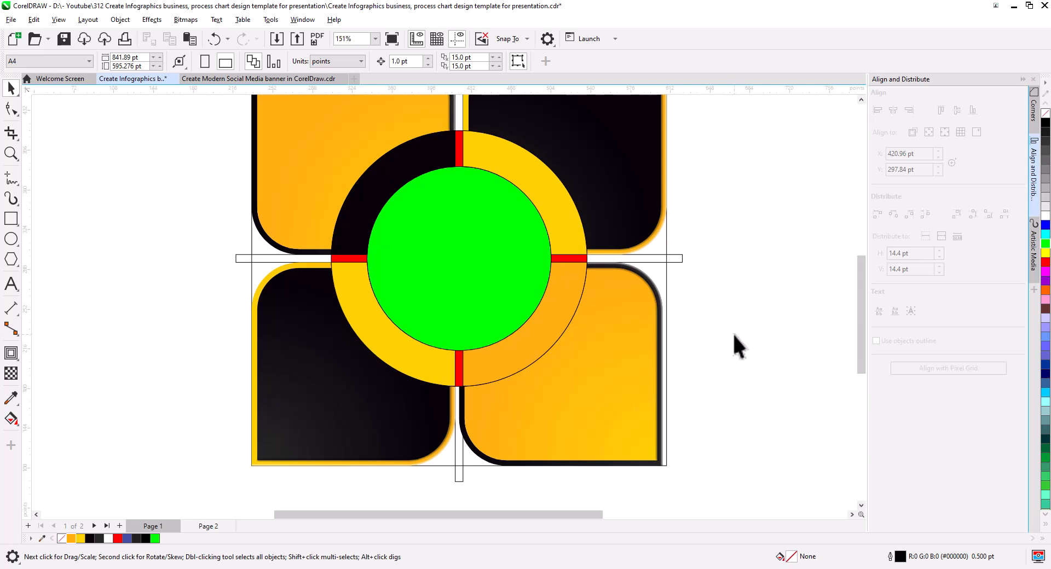
{"action": "left_click_drag", "start_coordinate": [734, 334], "coordinate": [731, 361]}
{"action": "left_click", "coordinate": [684, 291]}
{"action": "key", "text": "Delete"}
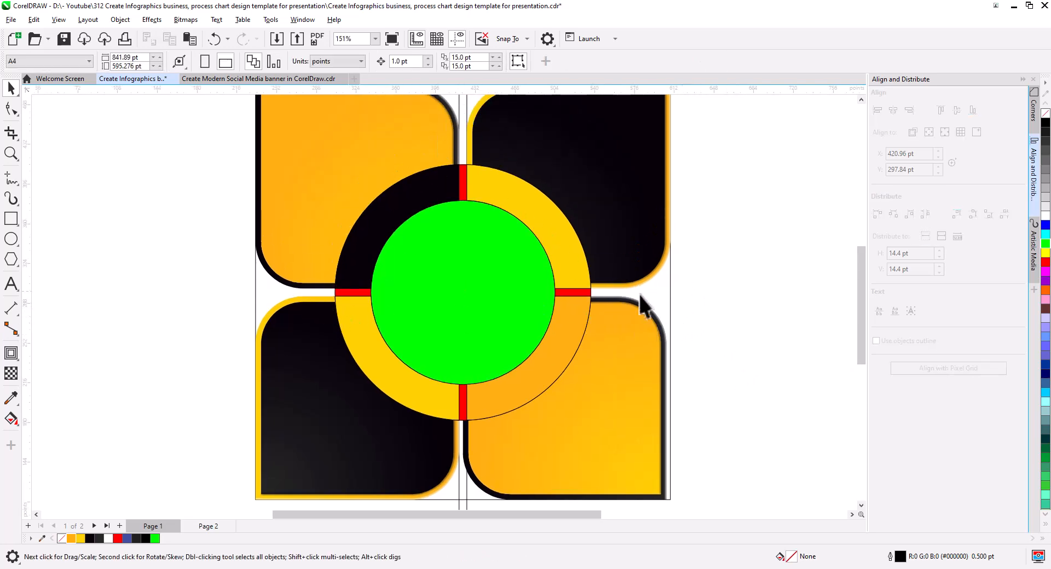
Step: Move the lower-right panel and its border about 3.5 pt to the right, snapping them to the square outline's corner
{"action": "left_click", "coordinate": [721, 399]}
{"action": "left_click_drag", "start_coordinate": [721, 435], "coordinate": [721, 402]}
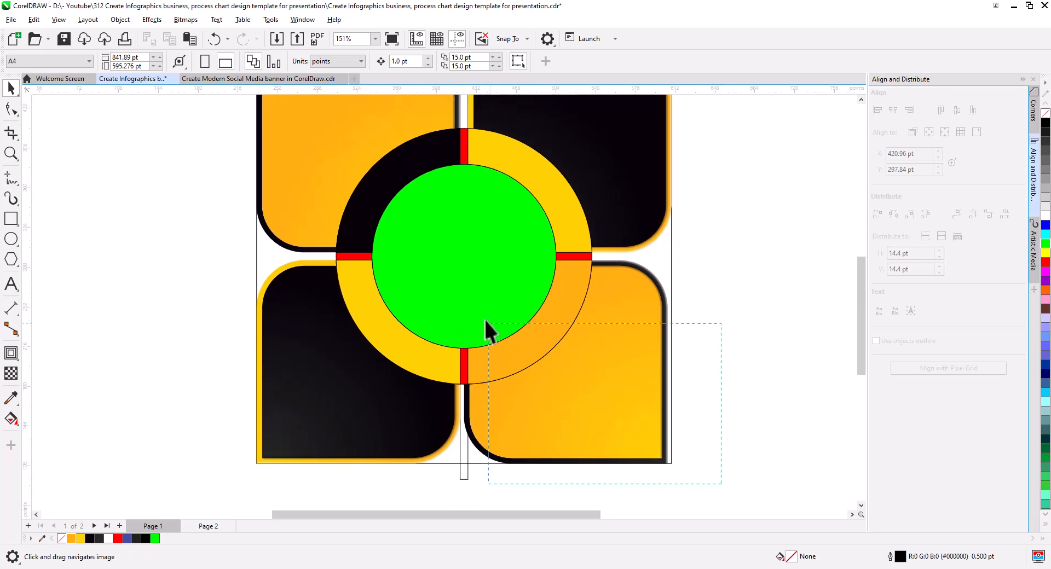
{"action": "left_click_drag", "start_coordinate": [438, 240], "coordinate": [438, 241]}
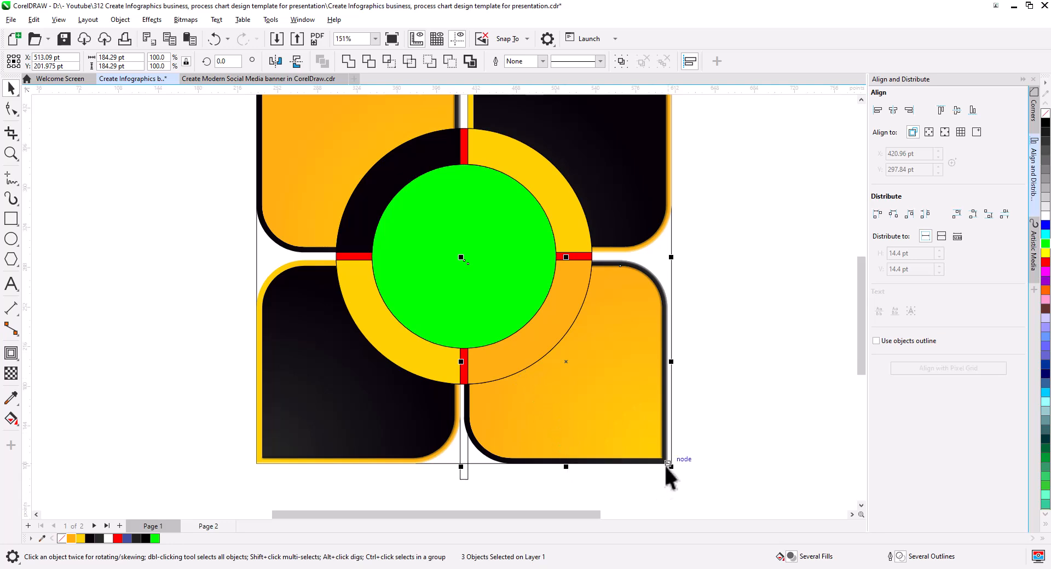
{"action": "left_click_drag", "start_coordinate": [667, 463], "coordinate": [671, 463]}
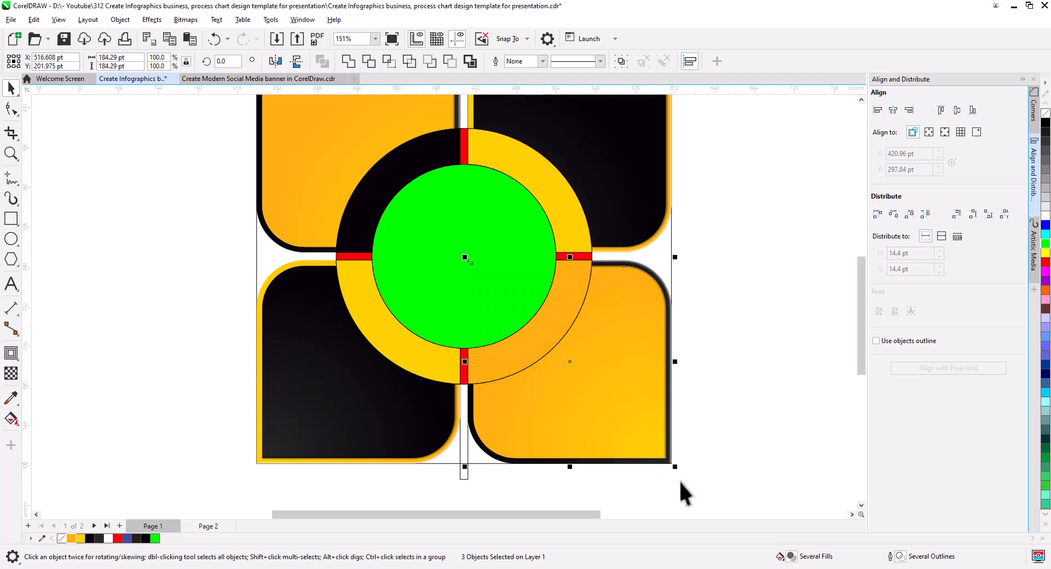
Step: Delete the vertical divider bar and the large square outline around the four panels
{"action": "left_click", "coordinate": [693, 485]}
{"action": "mouse_move", "coordinate": [709, 277]}
{"action": "left_mouse_down"}
{"action": "mouse_move", "coordinate": [708, 343]}
{"action": "mouse_move", "coordinate": [710, 302]}
{"action": "left_mouse_up"}
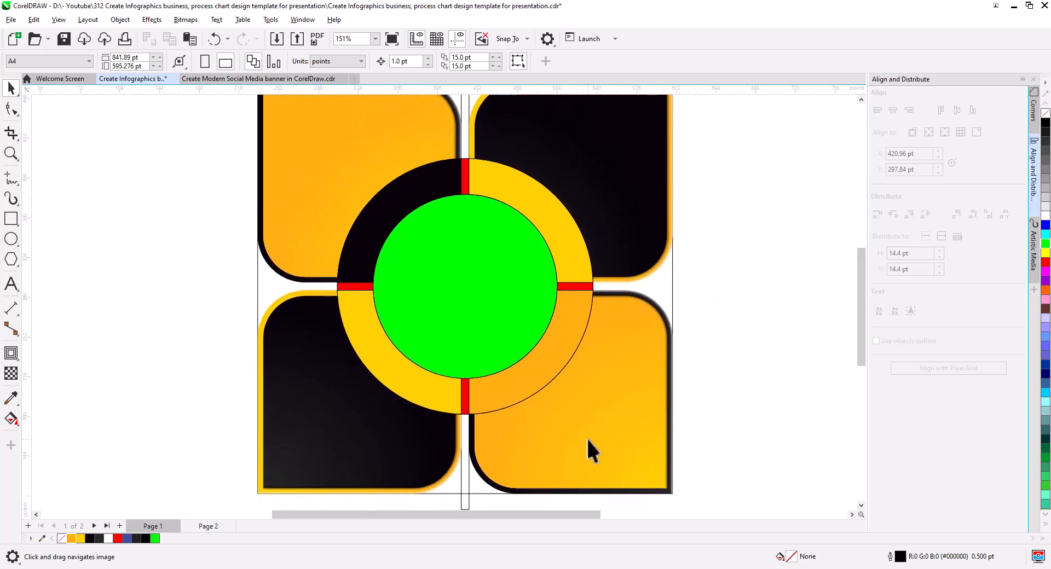
{"action": "left_click", "coordinate": [467, 490]}
{"action": "left_click", "coordinate": [705, 424]}
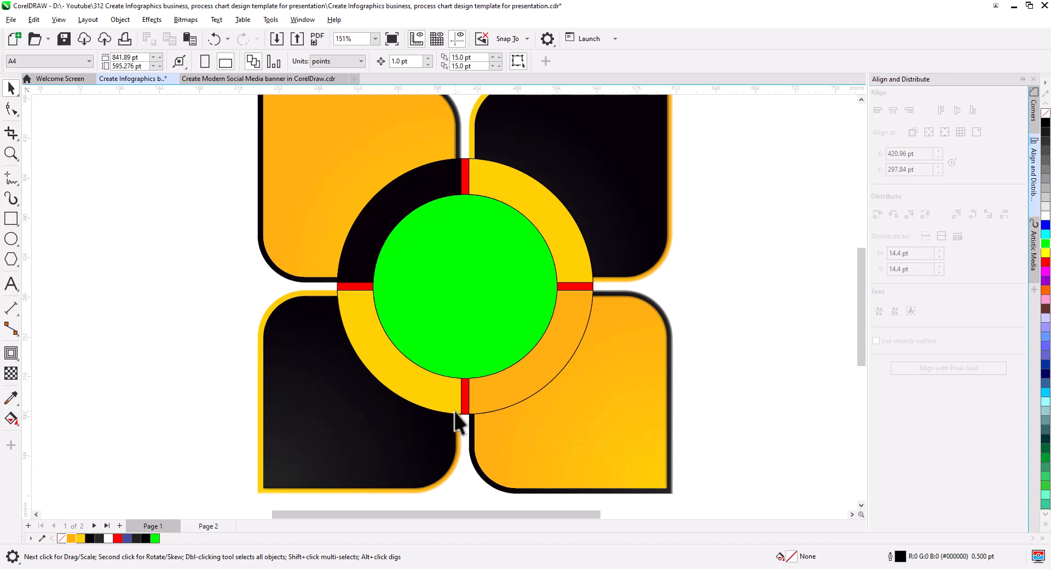
Step: Weld the lower-left yellow ring segment to the border of the lower-left panel
{"action": "left_click", "coordinate": [423, 388]}
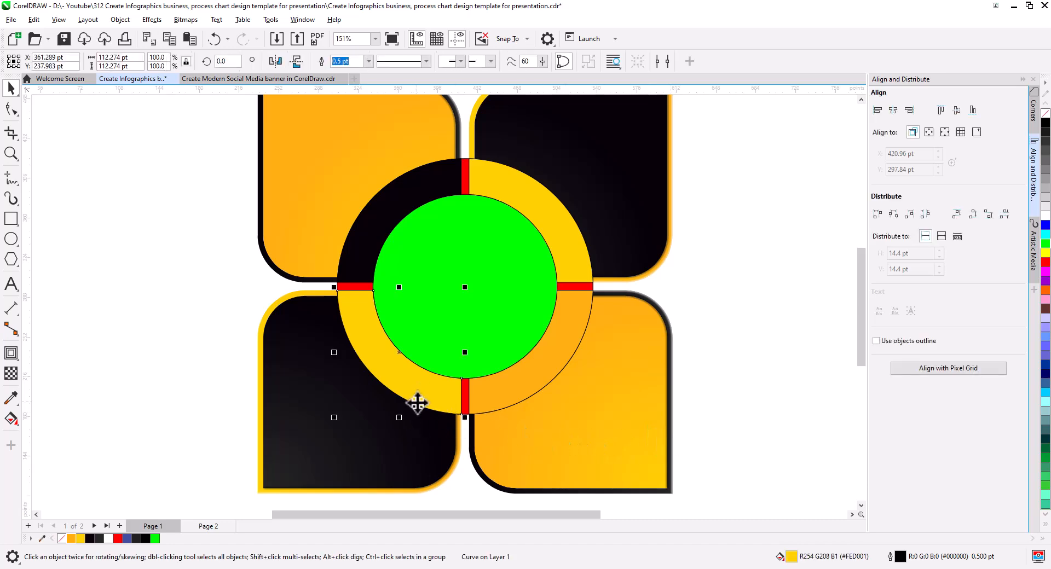
{"action": "scroll", "coordinate": [417, 403], "scroll_direction": "up", "scroll_amount": 2}
{"action": "left_click_drag", "start_coordinate": [404, 391], "coordinate": [426, 349]}
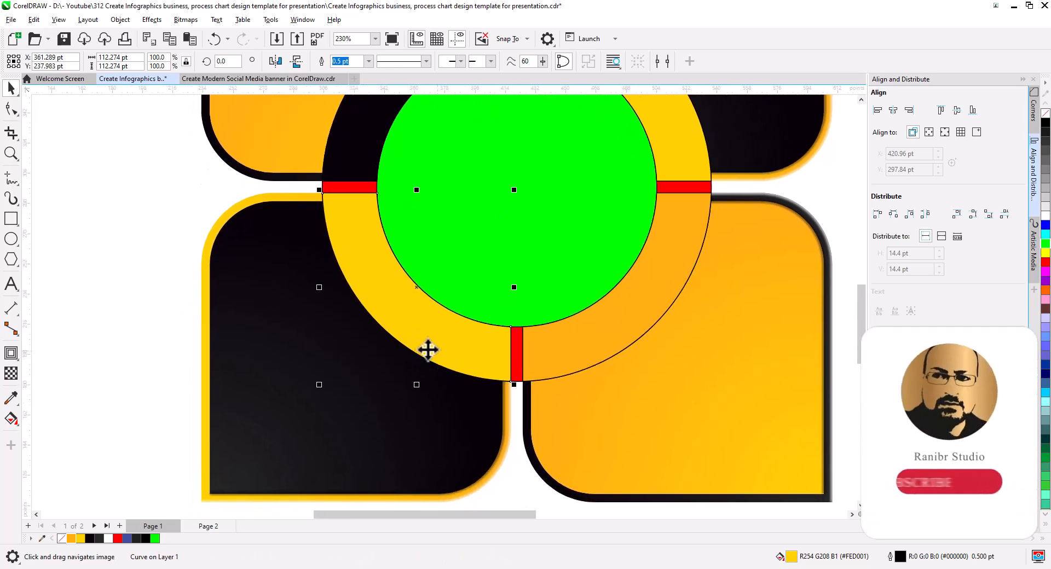
{"action": "left_click", "coordinate": [297, 212], "text": "shift"}
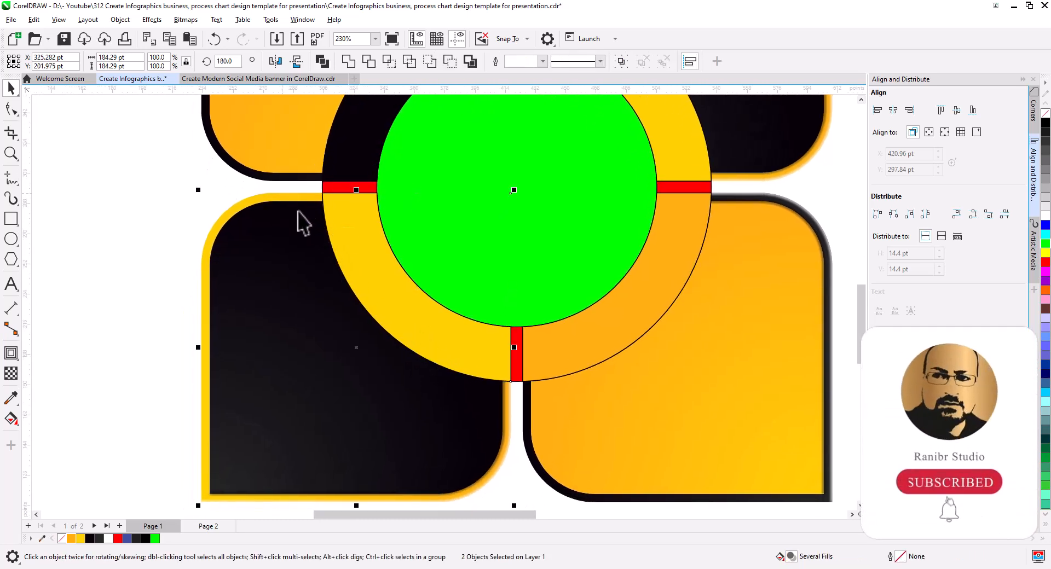
{"action": "left_click", "coordinate": [348, 62]}
{"action": "scroll", "coordinate": [333, 288], "scroll_direction": "right", "scroll_amount": 2}
Step: Send the red circle to the back of the page
{"action": "left_click", "coordinate": [332, 288]}
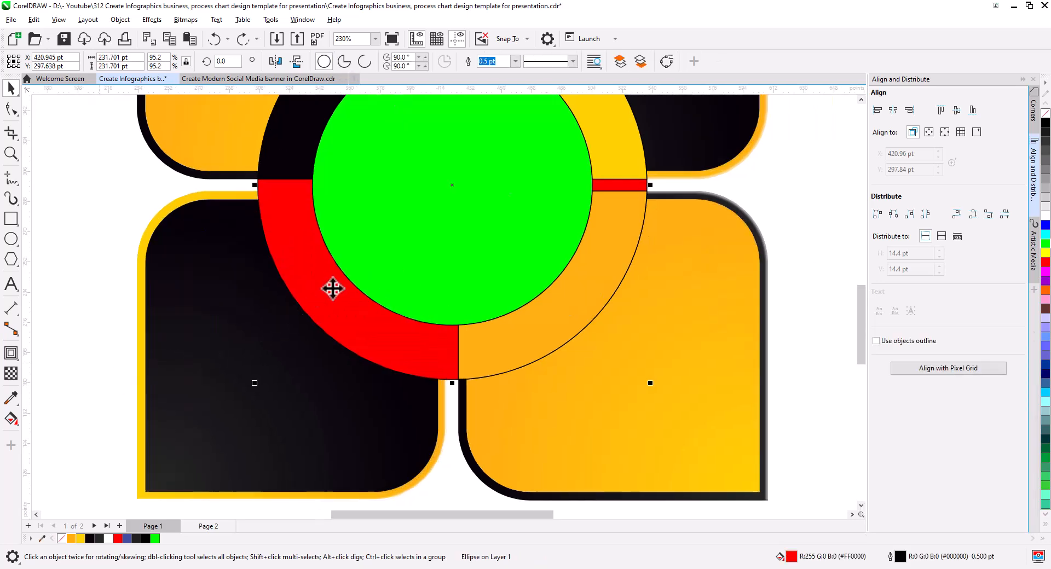
{"action": "right_click", "coordinate": [333, 288]}
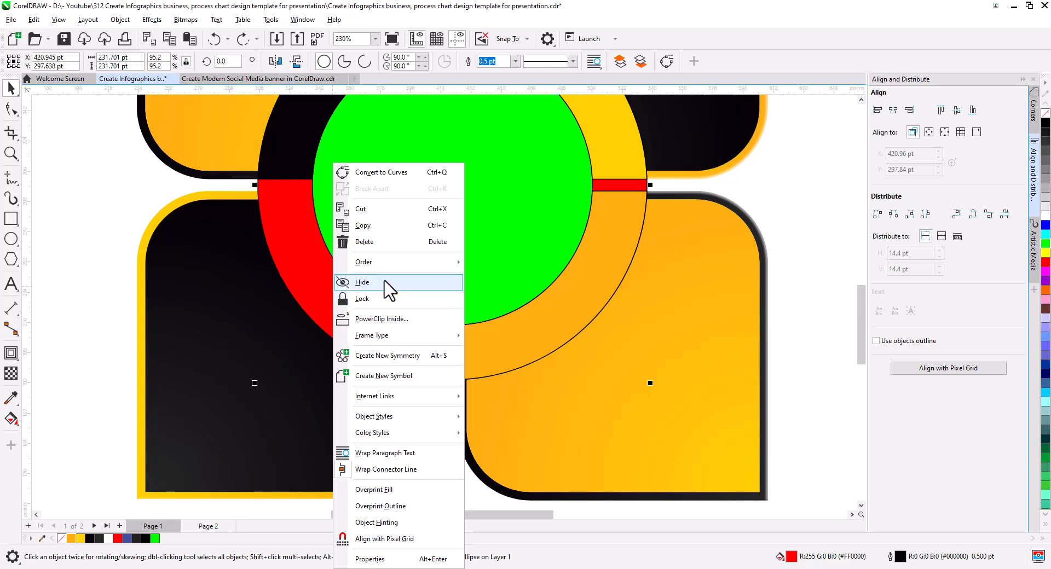
{"action": "mouse_move", "coordinate": [449, 263]}
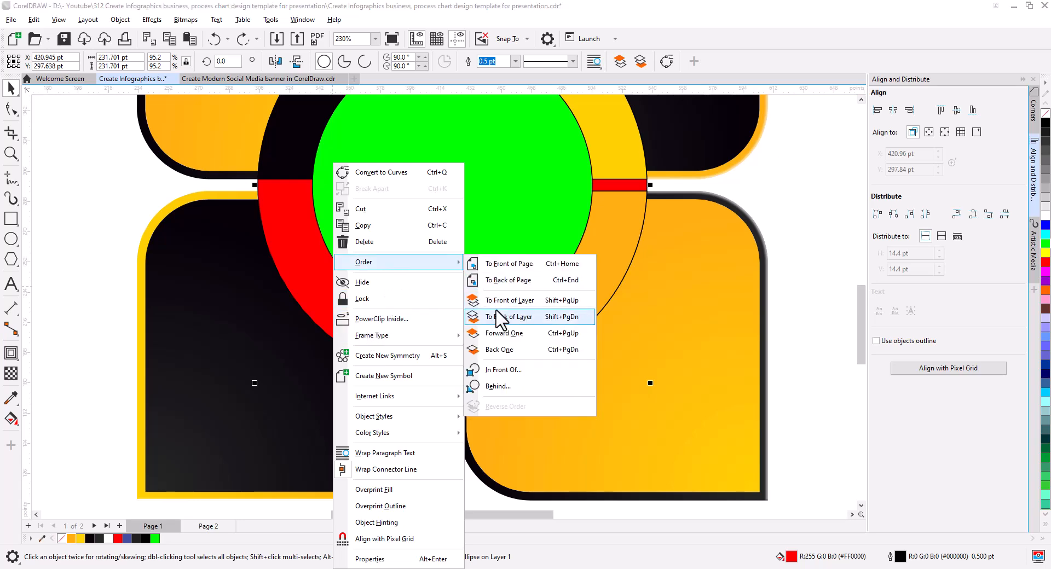
{"action": "left_click", "coordinate": [524, 280]}
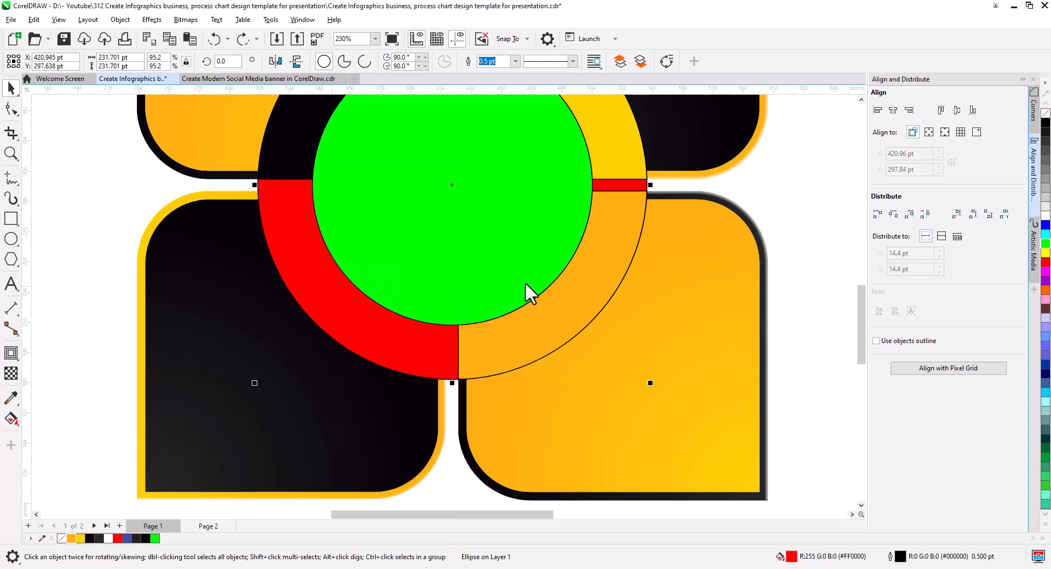
{"action": "left_click", "coordinate": [89, 316]}
Step: Send the lower-left black inner panel to the back of the page, behind the welded border and ring segment
{"action": "left_click", "coordinate": [293, 353]}
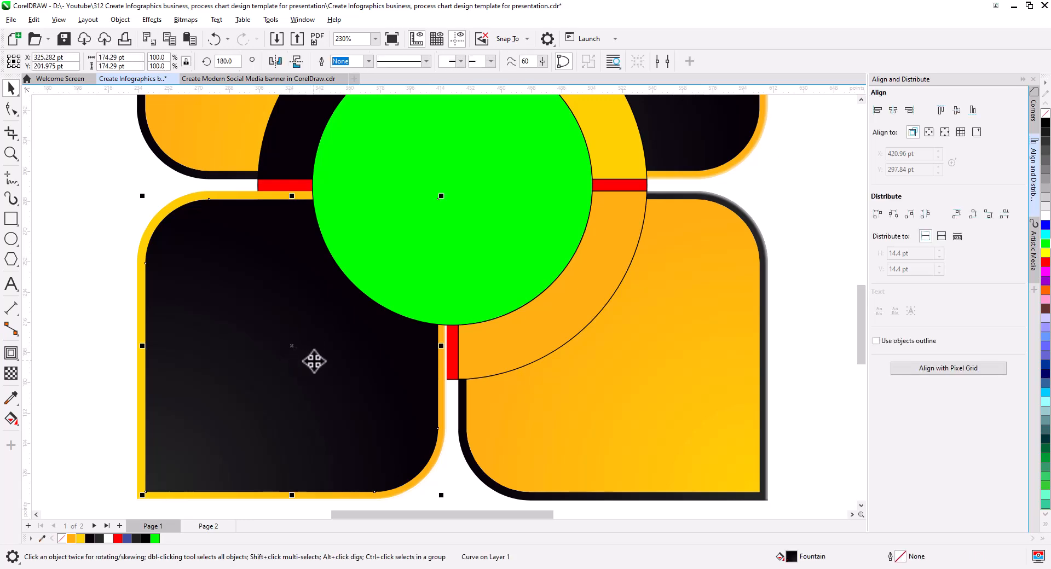
{"action": "right_click", "coordinate": [312, 360]}
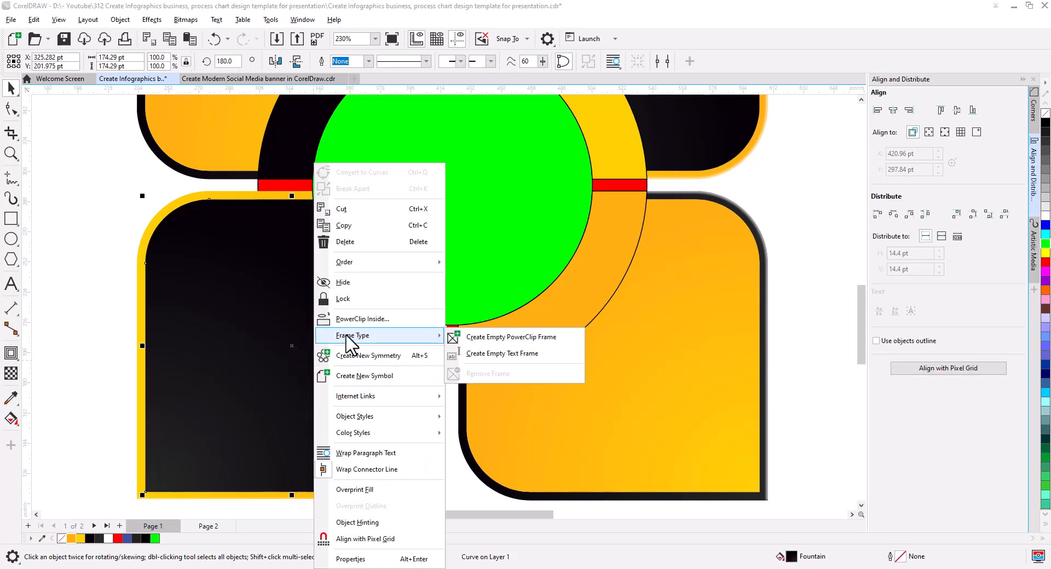
{"action": "mouse_move", "coordinate": [432, 264]}
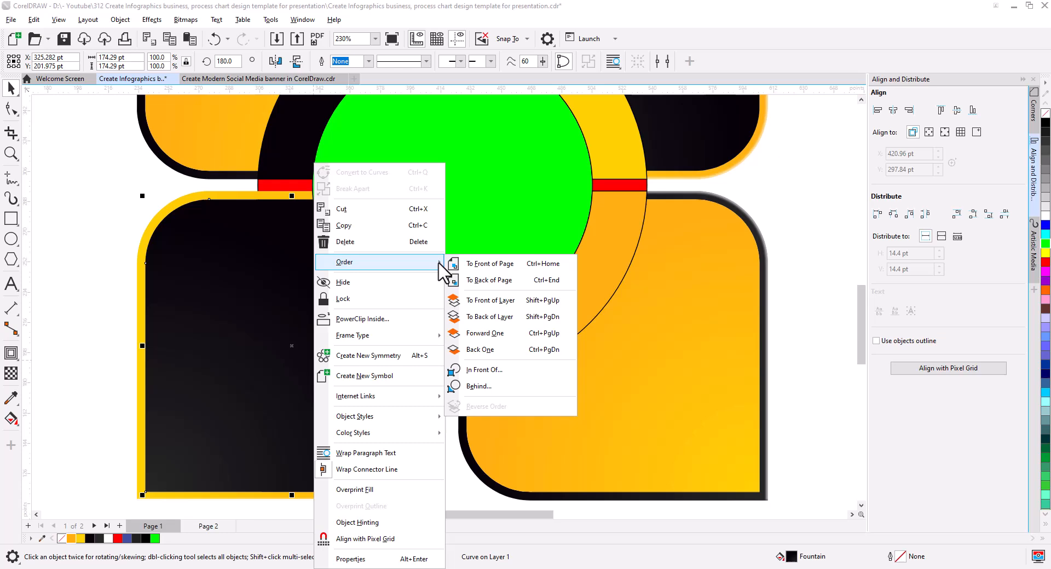
{"action": "left_click", "coordinate": [489, 280]}
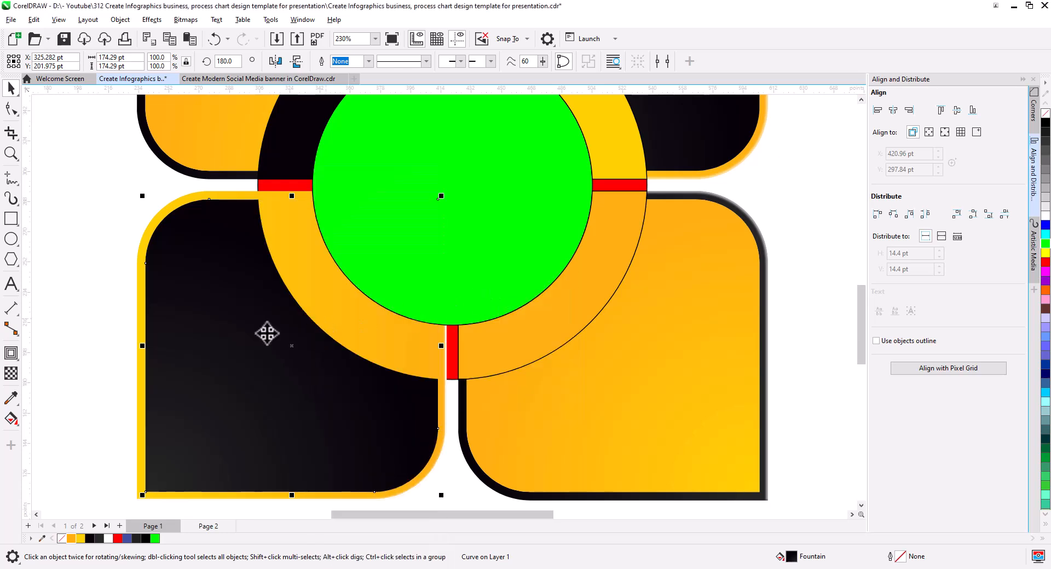
{"action": "left_click", "coordinate": [108, 335]}
Step: Weld the lower-right ring segment to its black panel border and send the orange inner panel behind it
{"action": "left_click_drag", "start_coordinate": [371, 369], "coordinate": [242, 382]}
{"action": "left_click", "coordinate": [354, 375]}
{"action": "left_click", "coordinate": [610, 370]}
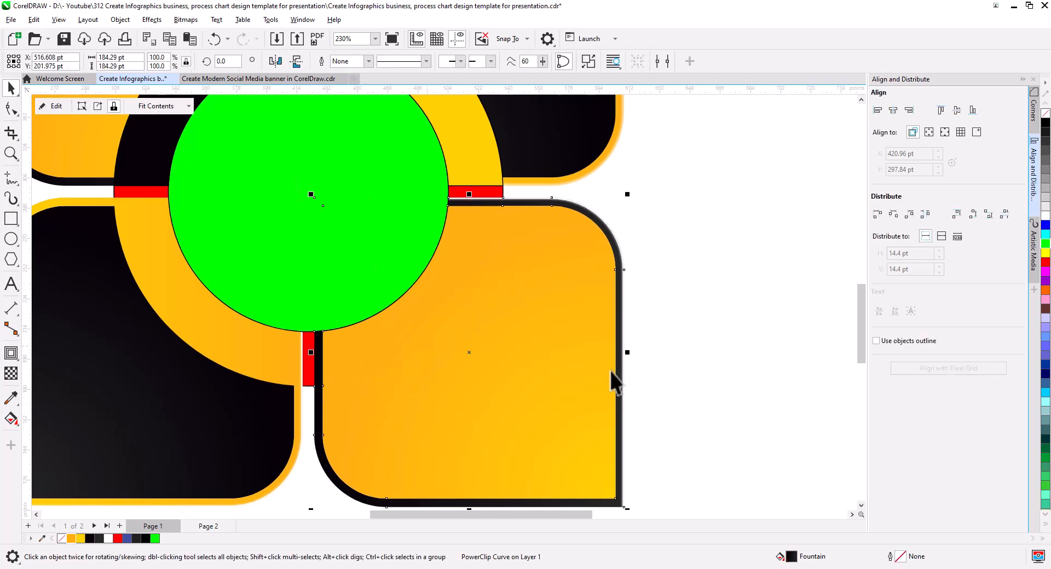
{"action": "right_click", "coordinate": [578, 372]}
{"action": "left_click", "coordinate": [716, 296]}
Step: Weld the upper-right and upper-left ring segments to their panel borders and order the inner panels behind them
{"action": "scroll", "coordinate": [493, 329], "scroll_direction": "up", "scroll_amount": 3}
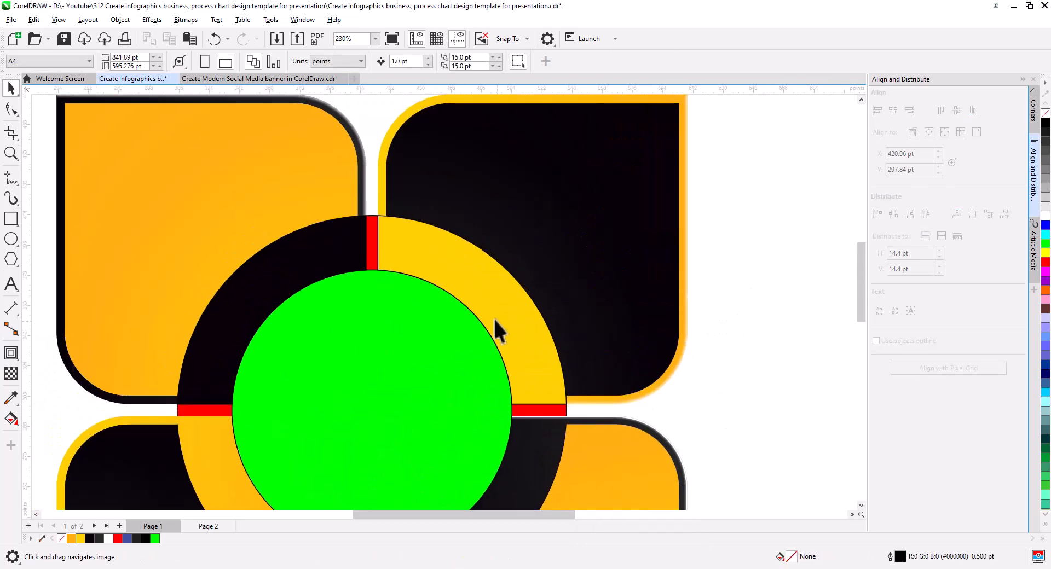
{"action": "left_click", "coordinate": [544, 281]}
{"action": "key", "text": "ctrl+Page_Down"}
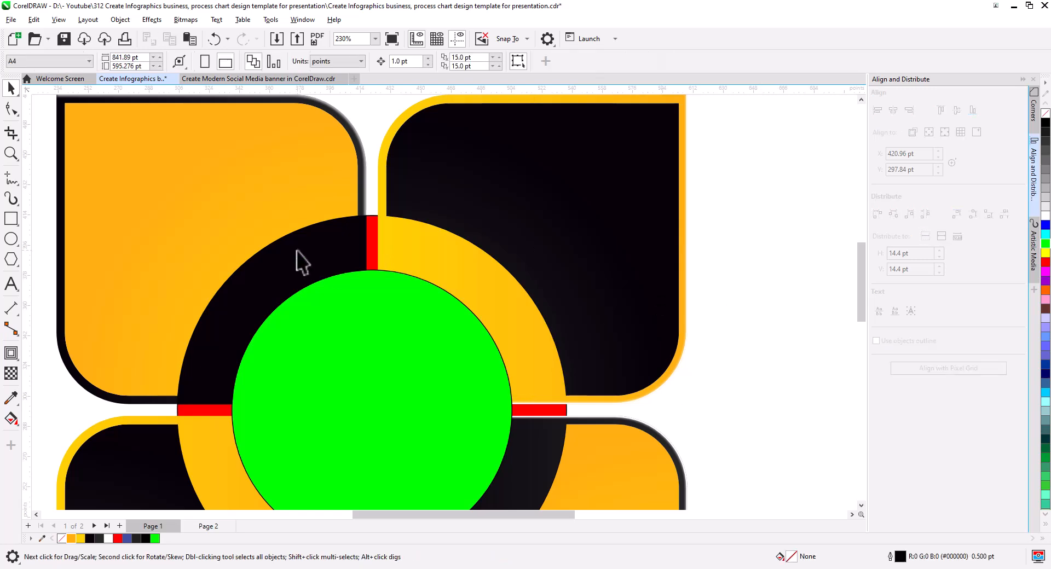
{"action": "left_click", "coordinate": [106, 329]}
{"action": "key", "text": "ctrl+Page_Up"}
{"action": "key", "text": "ctrl+Page_Down"}
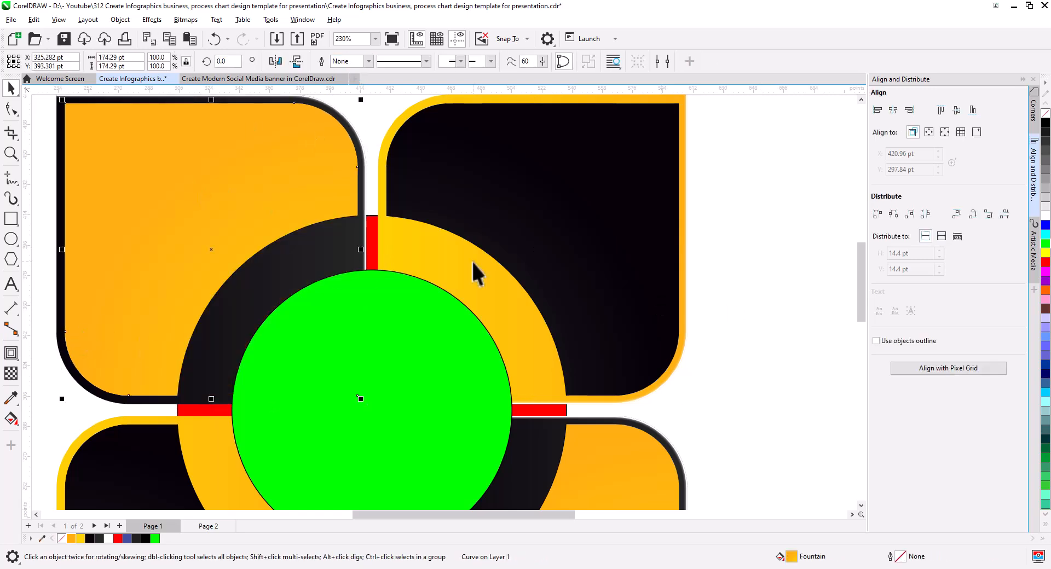
Step: Bring the red circle to the front of the page
{"action": "left_click", "coordinate": [471, 261]}
{"action": "scroll", "coordinate": [438, 274], "scroll_direction": "down", "scroll_amount": 2}
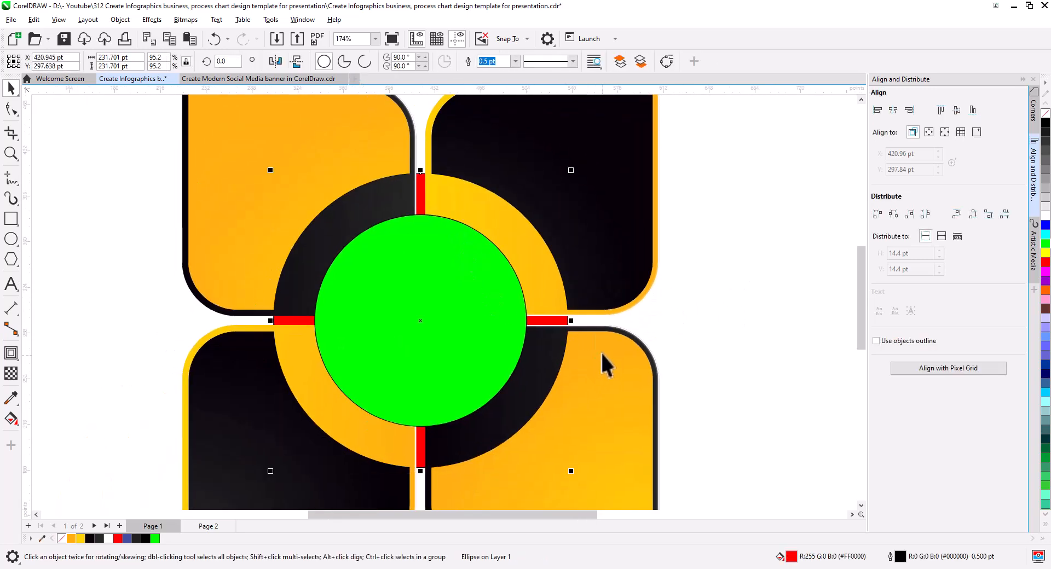
{"action": "right_click", "coordinate": [564, 322]}
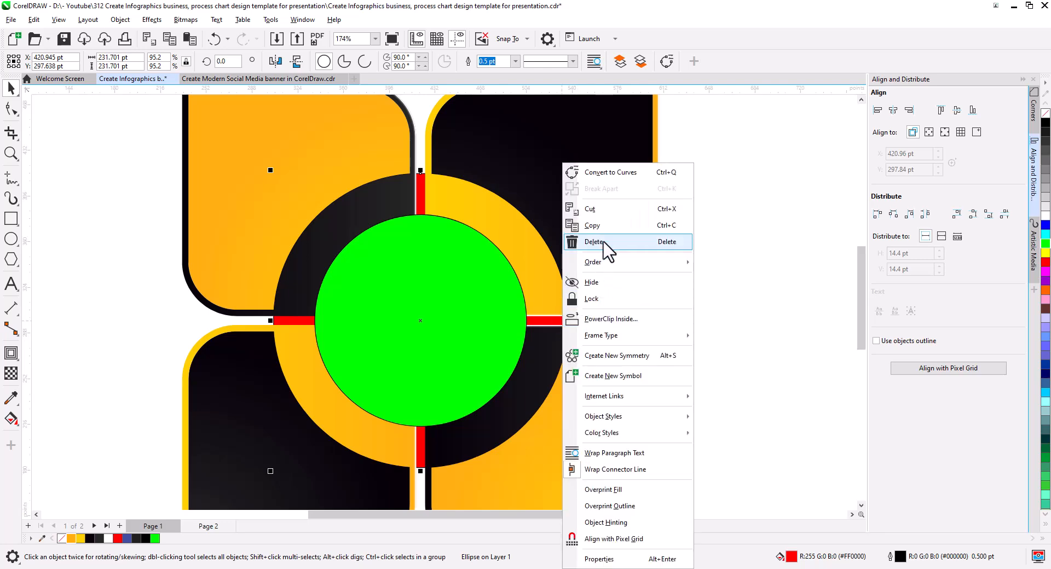
{"action": "mouse_move", "coordinate": [636, 265]}
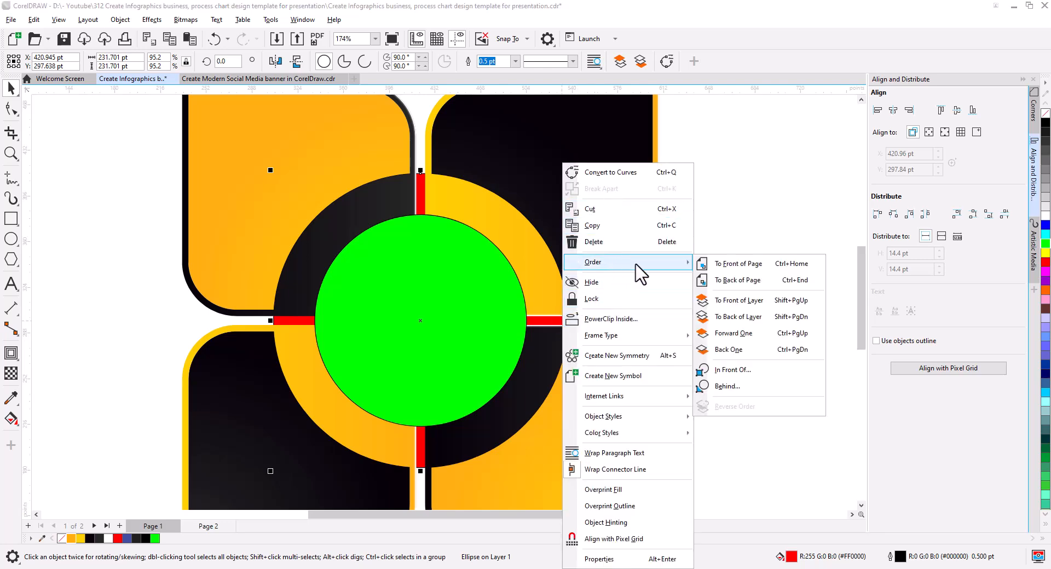
{"action": "left_click", "coordinate": [747, 279]}
{"action": "left_click", "coordinate": [739, 323]}
Step: Reverse the lower-left black panel's elliptical fountain fill so it runs from the inner corner near the circle to the outer corner
{"action": "left_click", "coordinate": [475, 339]}
{"action": "left_click_drag", "start_coordinate": [553, 398], "coordinate": [573, 281]}
{"action": "scroll", "coordinate": [476, 305], "scroll_direction": "up", "scroll_amount": 2}
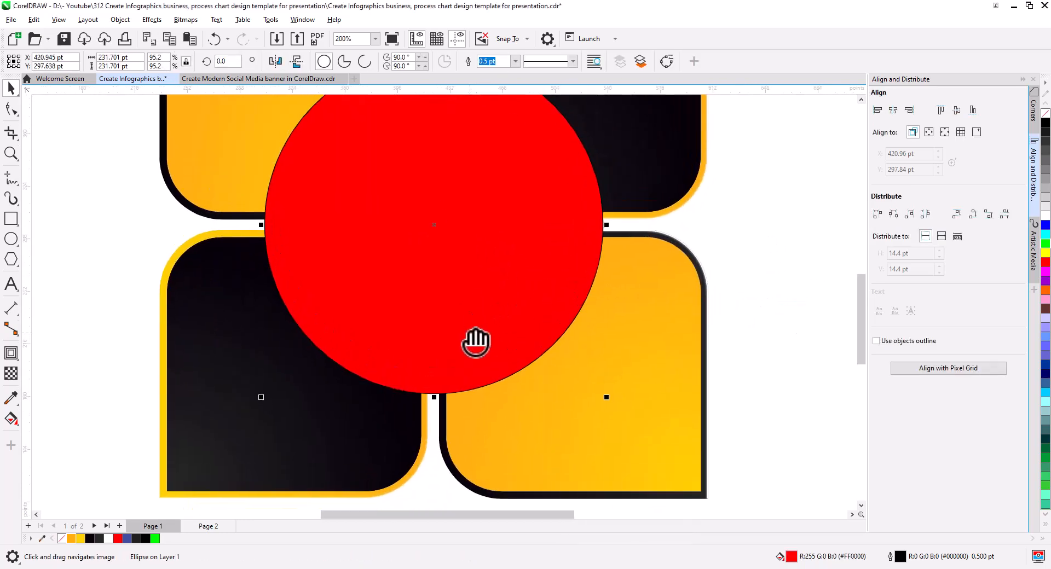
{"action": "left_click", "coordinate": [210, 461]}
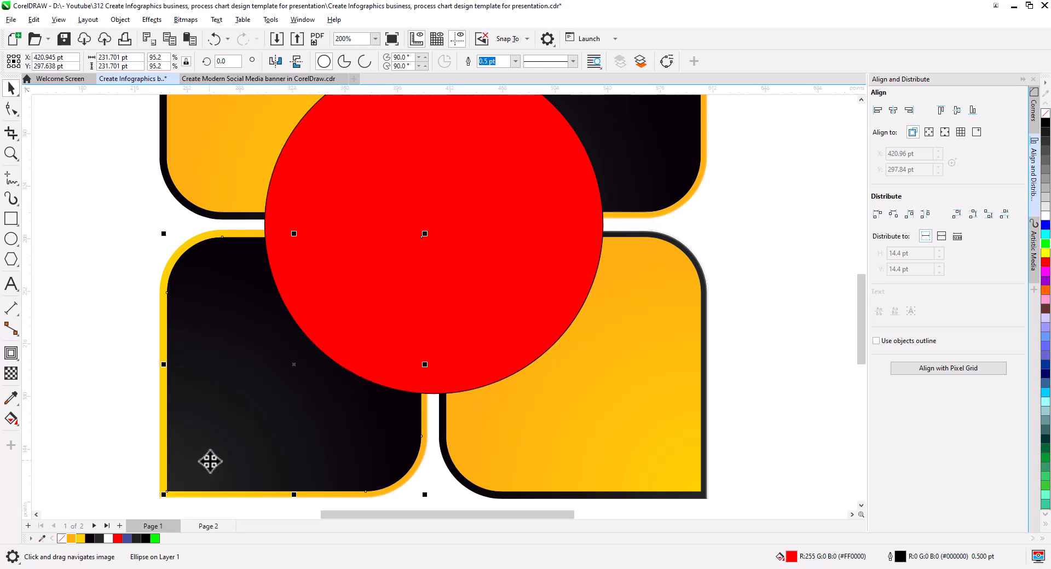
{"action": "left_click", "coordinate": [10, 420]}
{"action": "left_click_drag", "start_coordinate": [168, 492], "coordinate": [421, 237]}
{"action": "left_click_drag", "start_coordinate": [331, 314], "coordinate": [168, 491]}
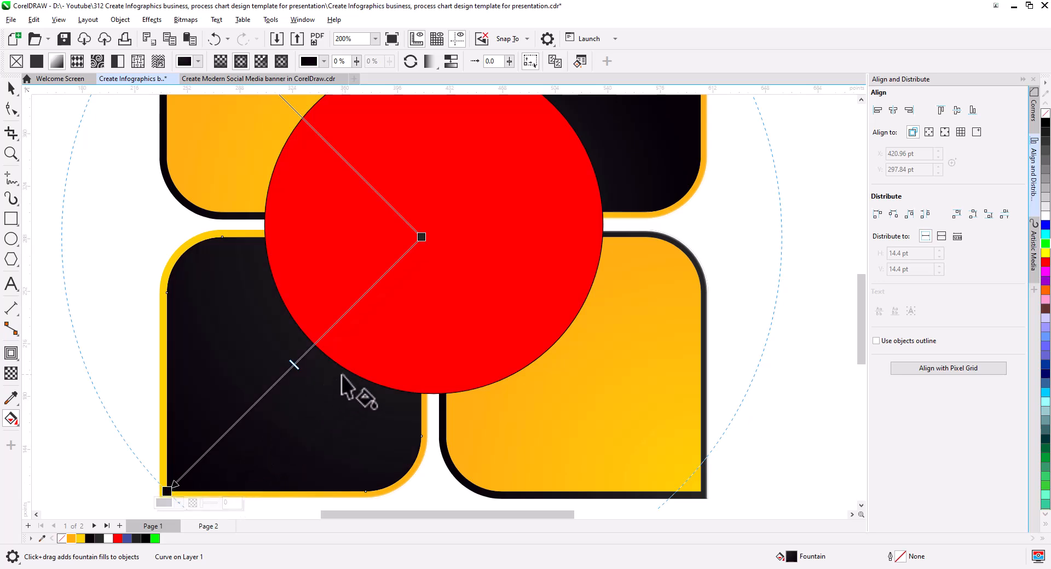
{"action": "left_click_drag", "start_coordinate": [352, 386], "coordinate": [276, 456]}
{"action": "left_click_drag", "start_coordinate": [403, 413], "coordinate": [389, 257]}
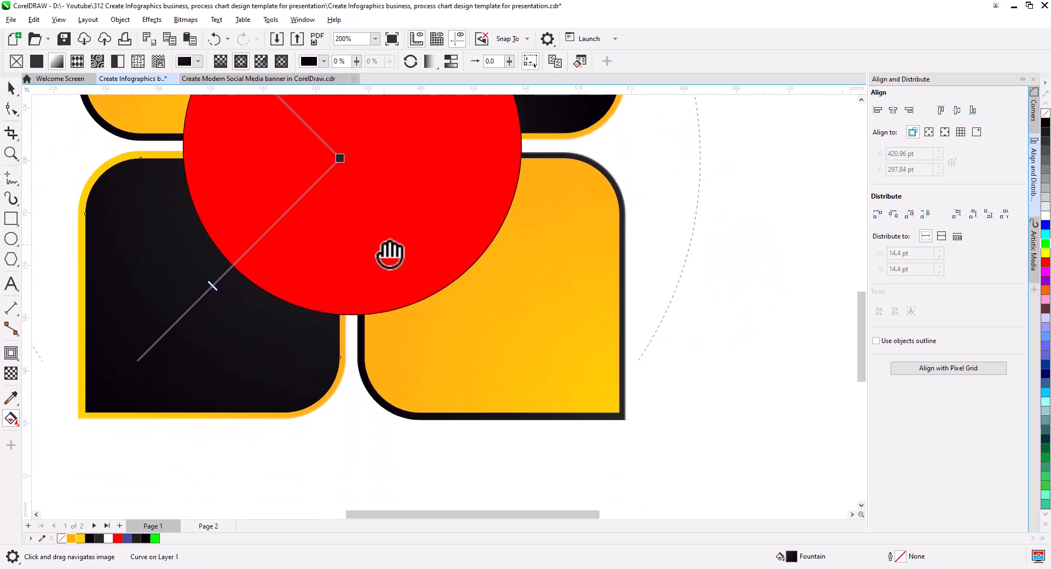
Step: Reverse the lower-right orange panel's elliptical fountain fill so it runs from the inner corner near the circle to the outer corner
{"action": "left_click", "coordinate": [611, 407]}
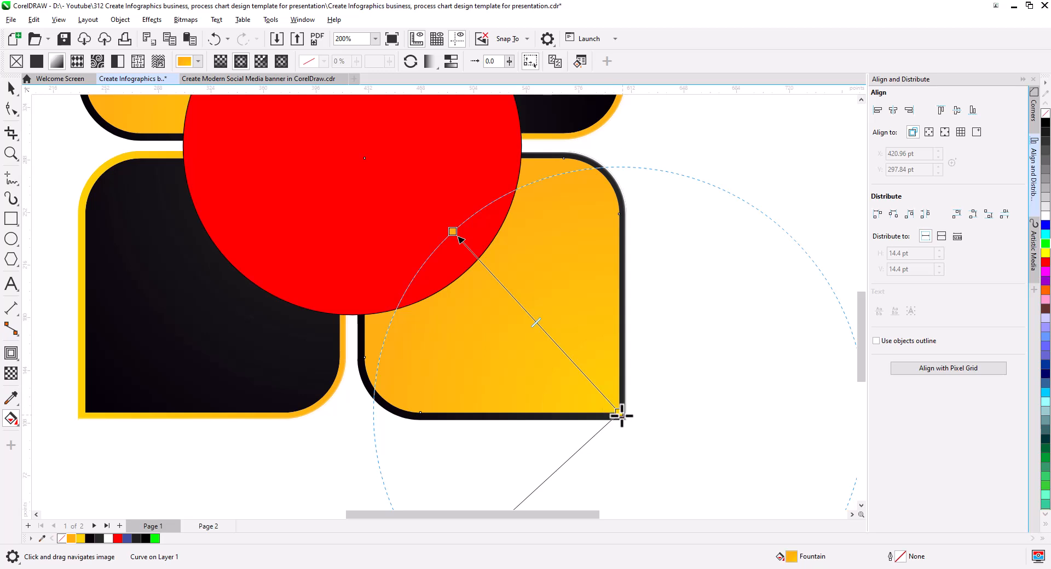
{"action": "left_click_drag", "start_coordinate": [614, 410], "coordinate": [364, 158]}
{"action": "left_click_drag", "start_coordinate": [452, 230], "coordinate": [619, 413]}
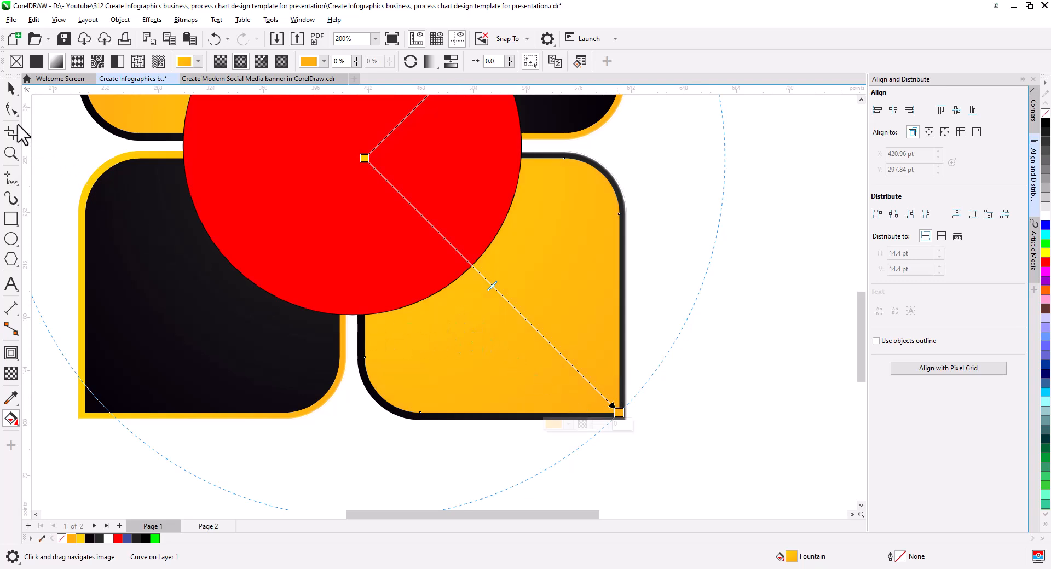
{"action": "left_click", "coordinate": [11, 88]}
{"action": "left_click", "coordinate": [740, 374]}
{"action": "left_click_drag", "start_coordinate": [692, 392], "coordinate": [774, 457]}
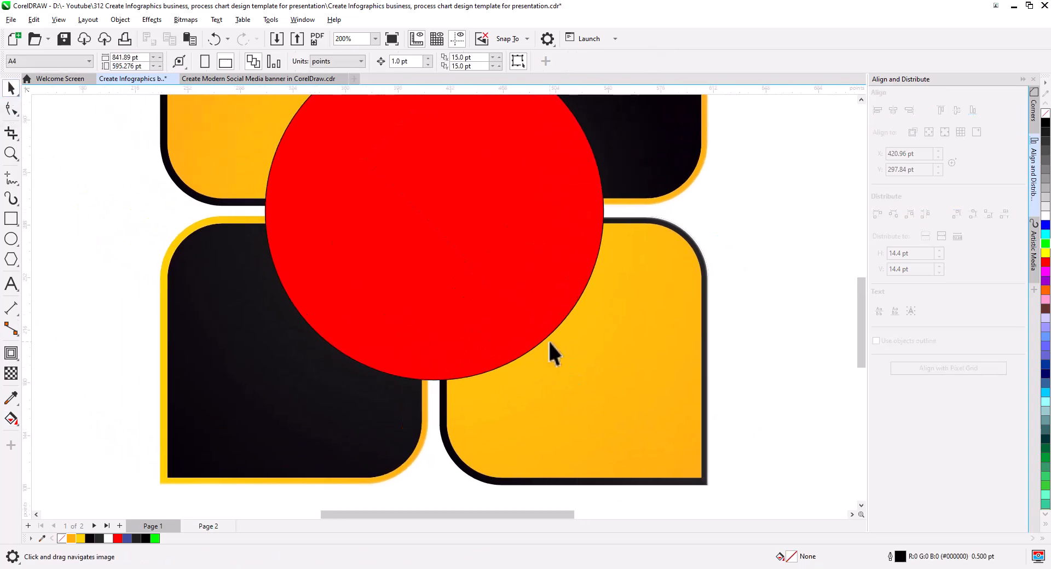
Step: Add a drop shadow to the red circle, cast down and to the left, with opacity 100 and feathering 10
{"action": "left_click", "coordinate": [385, 319]}
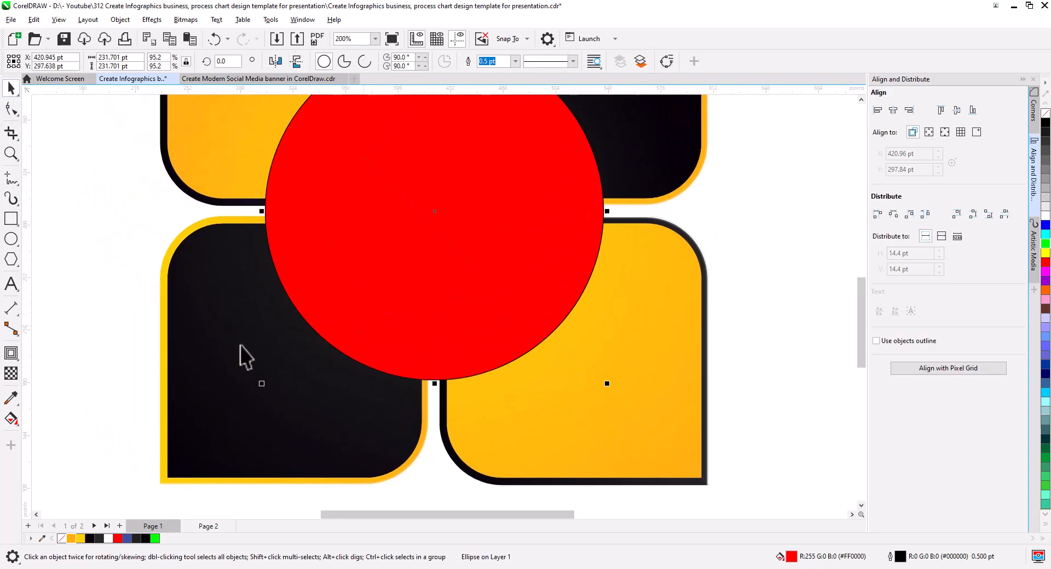
{"action": "left_click", "coordinate": [9, 354]}
{"action": "left_click", "coordinate": [55, 358]}
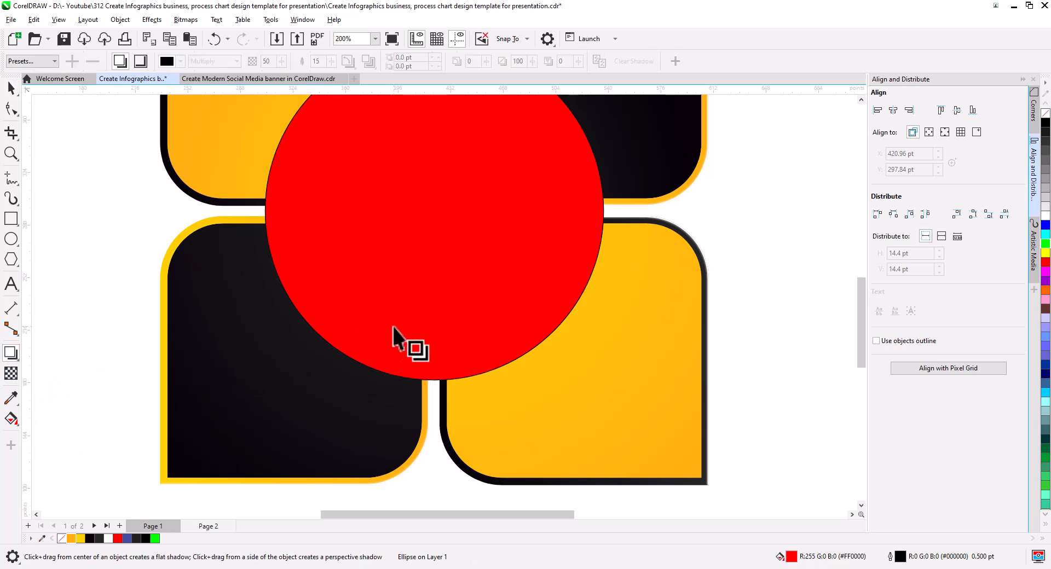
{"action": "left_click_drag", "start_coordinate": [435, 211], "coordinate": [337, 381]}
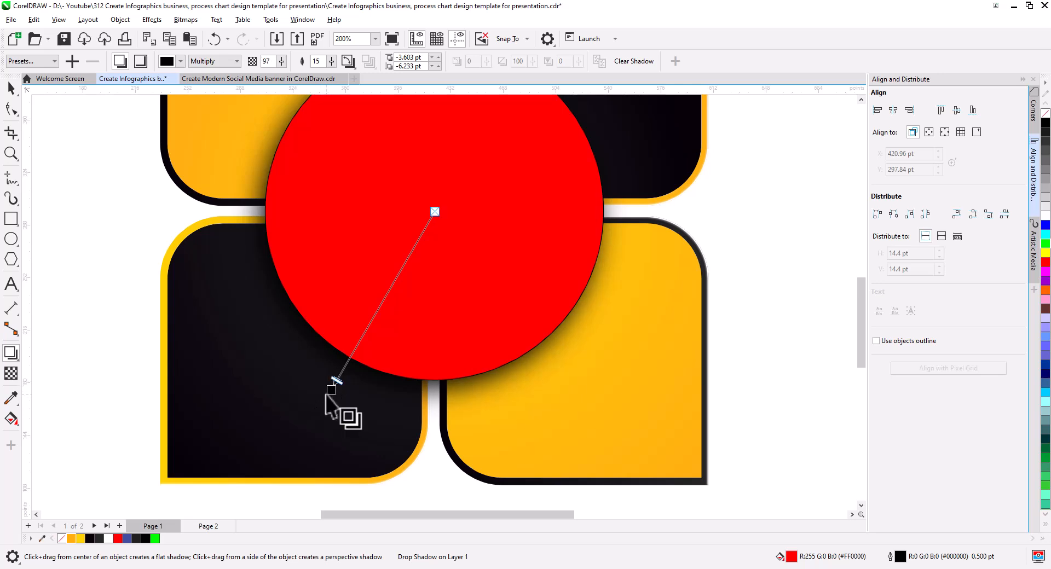
{"action": "left_click_drag", "start_coordinate": [331, 392], "coordinate": [329, 396]}
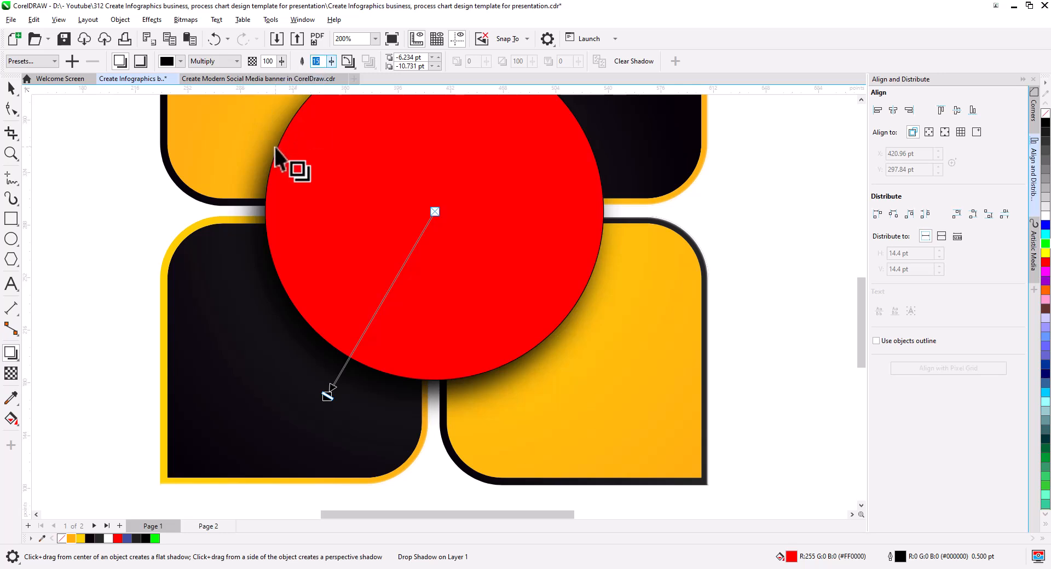
{"action": "key", "text": "Return"}
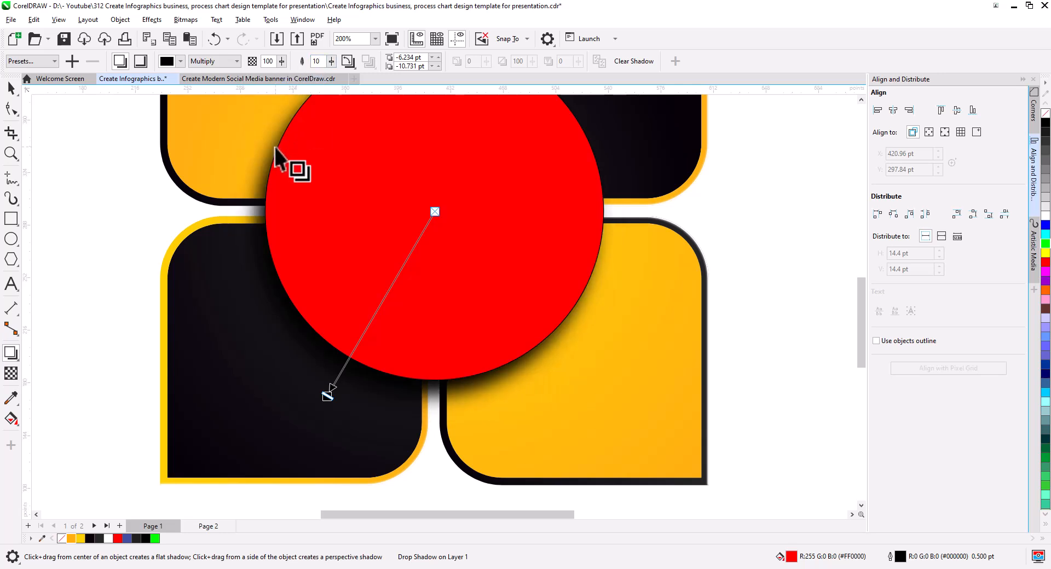
Step: Break the red circle's drop shadow apart into a separate object
{"action": "right_click", "coordinate": [358, 370]}
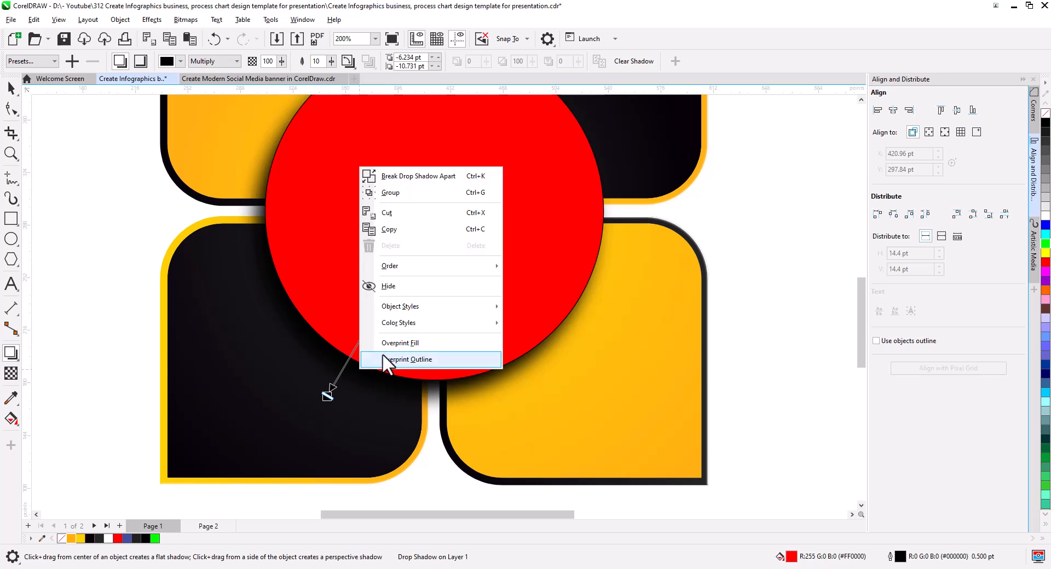
{"action": "left_click", "coordinate": [418, 177]}
{"action": "left_click", "coordinate": [11, 219]}
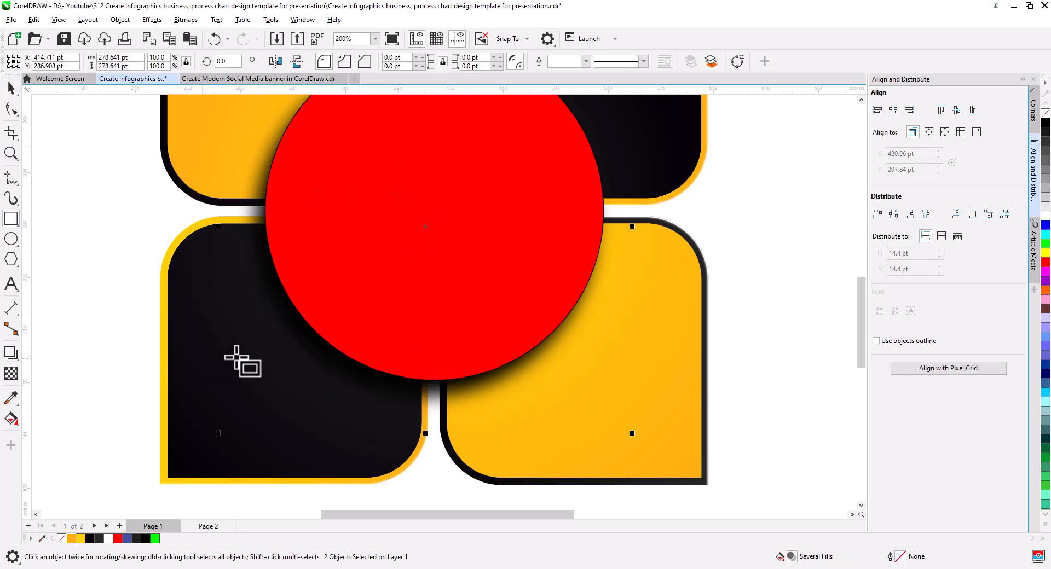
{"action": "left_click", "coordinate": [11, 88]}
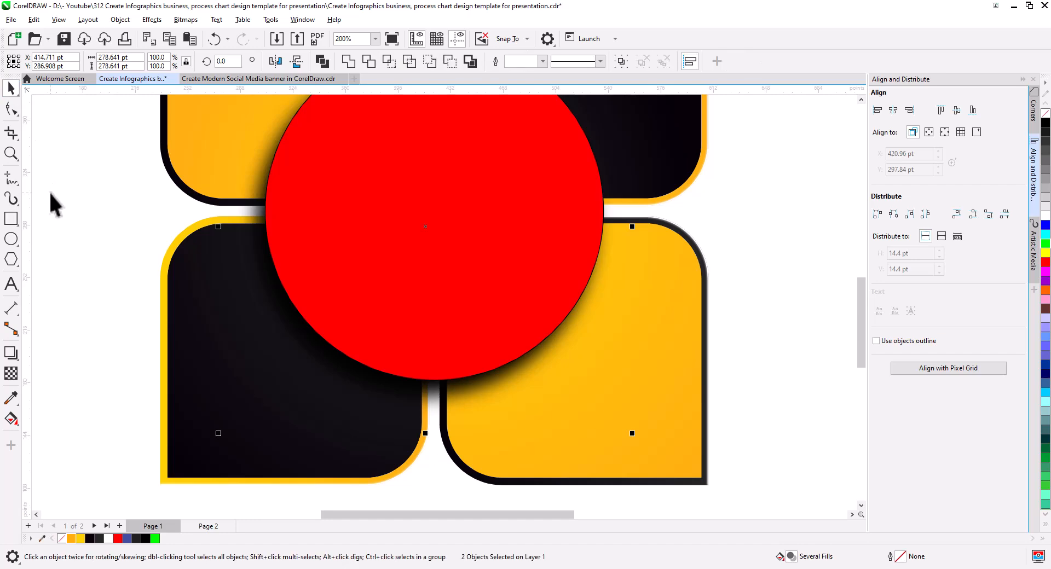
{"action": "left_click", "coordinate": [51, 202]}
Step: Paste a copy of the separated shadow and PowerClip it inside the lower-right orange panel
{"action": "left_click", "coordinate": [323, 353]}
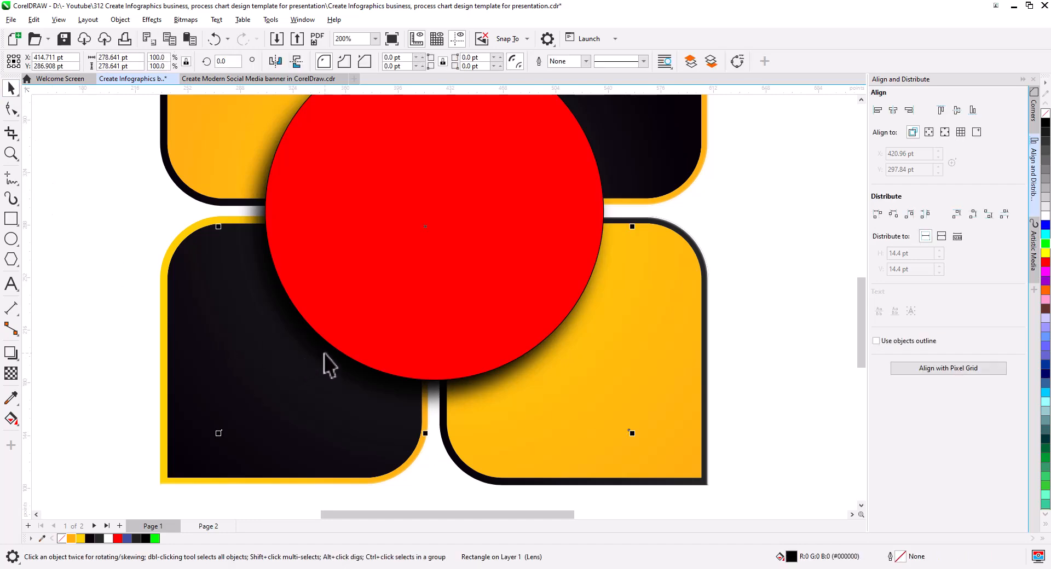
{"action": "left_click", "coordinate": [190, 39]}
{"action": "right_click", "coordinate": [383, 299]}
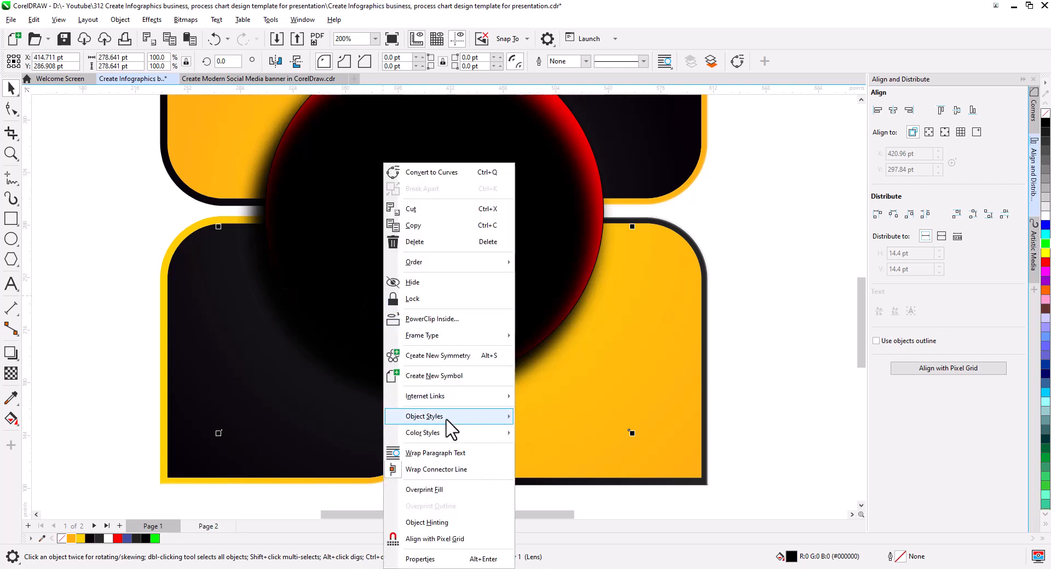
{"action": "left_click", "coordinate": [468, 319]}
{"action": "left_click", "coordinate": [671, 458]}
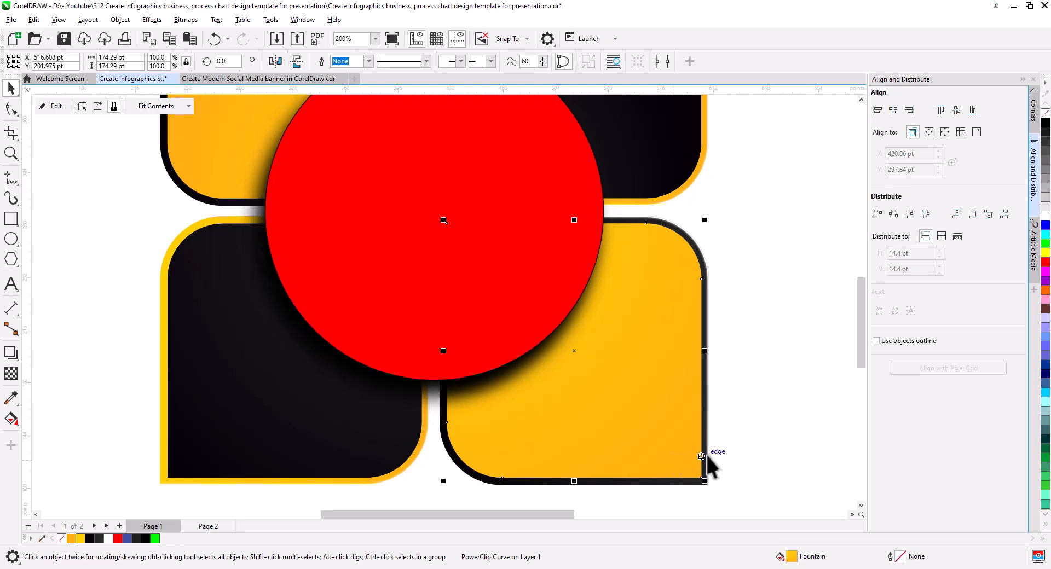
{"action": "left_click", "coordinate": [758, 457]}
Step: Paste another copy of the shadow and PowerClip it inside the upper-left orange panel
{"action": "left_click", "coordinate": [386, 382]}
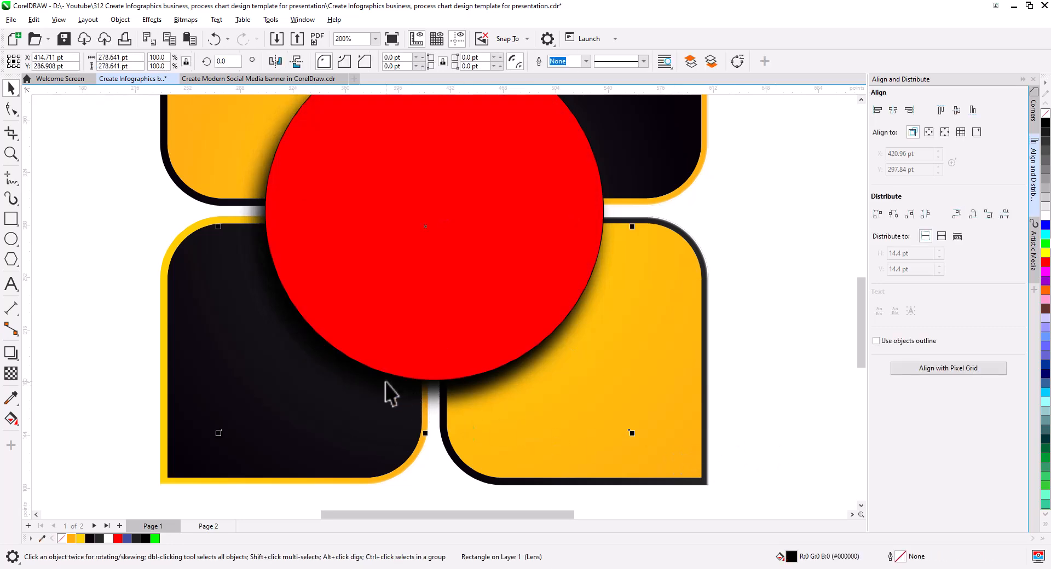
{"action": "left_click", "coordinate": [190, 39]}
{"action": "key", "text": "h"}
{"action": "left_click_drag", "start_coordinate": [305, 197], "coordinate": [320, 372]}
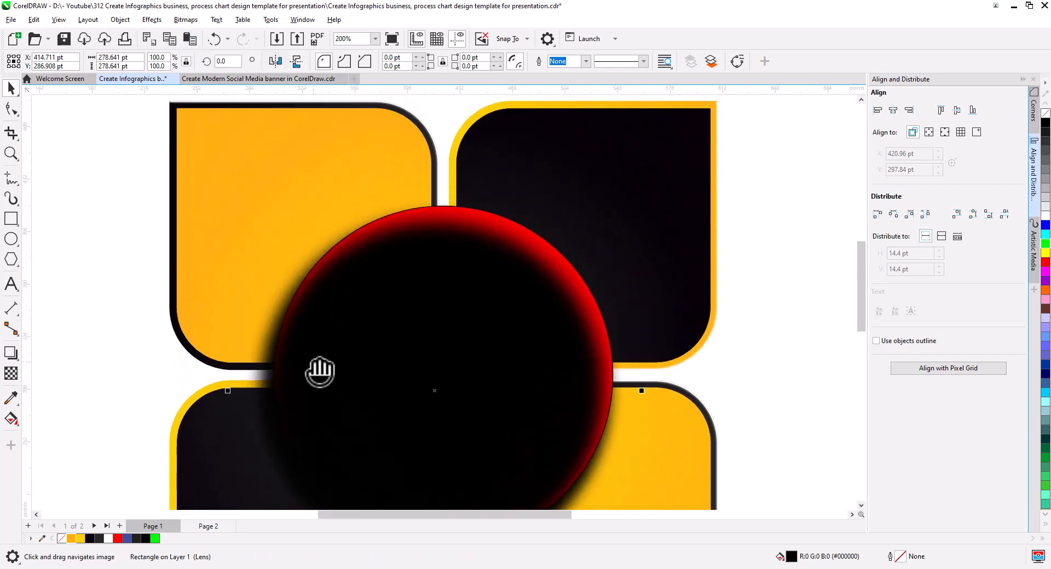
{"action": "right_click", "coordinate": [360, 327]}
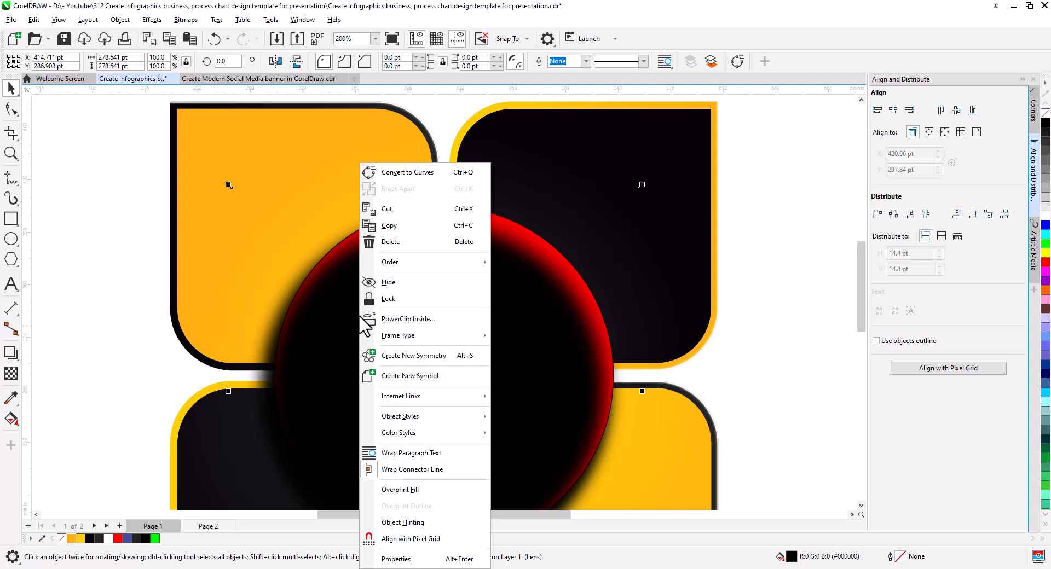
{"action": "left_click", "coordinate": [403, 321]}
{"action": "left_click", "coordinate": [196, 130]}
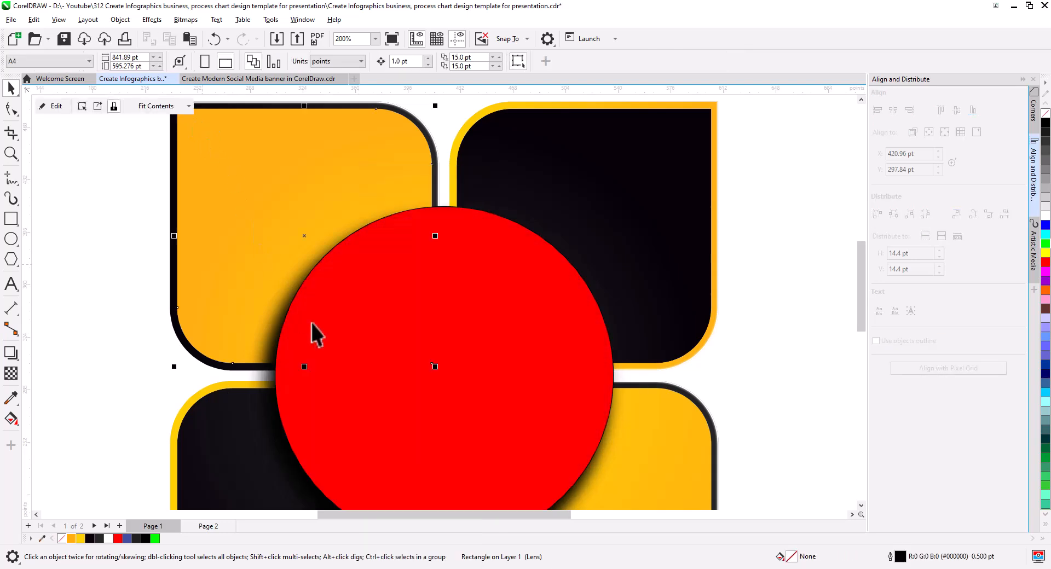
Step: Paste a further copy of the shadow and PowerClip it inside the upper-right black panel
{"action": "left_click", "coordinate": [191, 42]}
{"action": "right_click", "coordinate": [387, 324]}
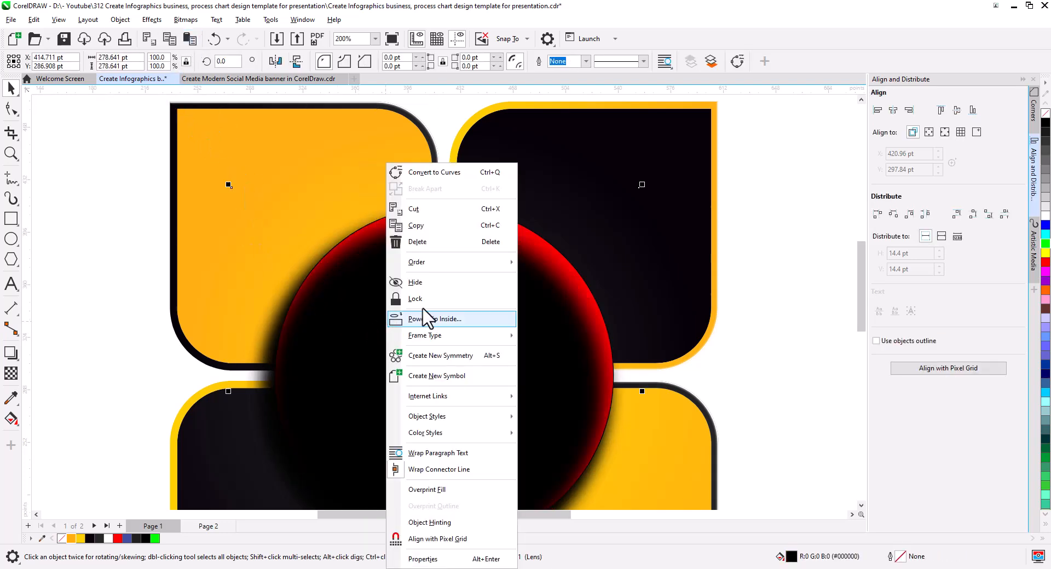
{"action": "left_click", "coordinate": [435, 319]}
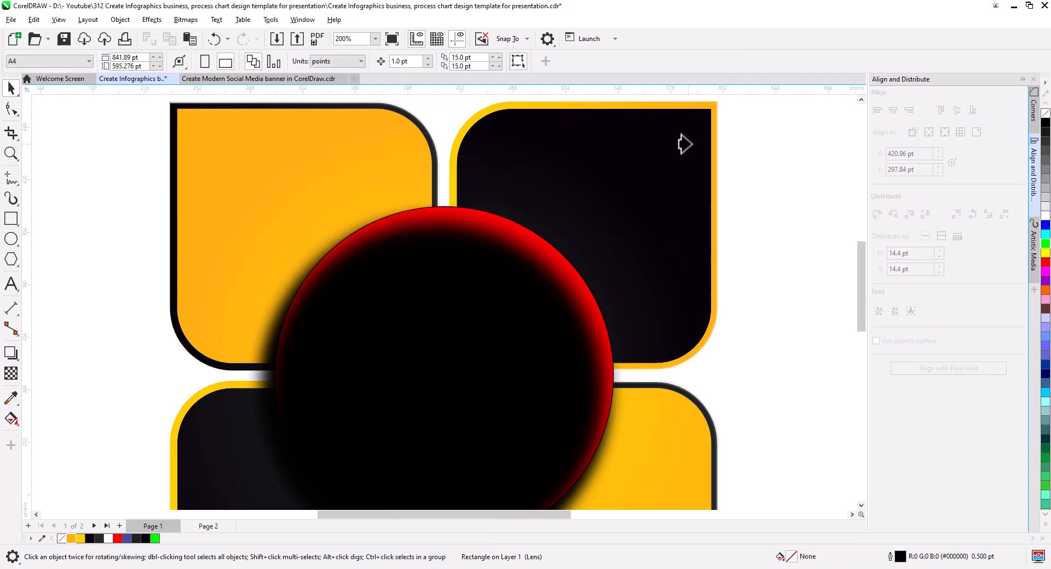
{"action": "left_click", "coordinate": [701, 128]}
Step: PowerClip the original shadow inside the lower-left black panel and delete the red circle
{"action": "left_click_drag", "start_coordinate": [727, 315], "coordinate": [729, 187]}
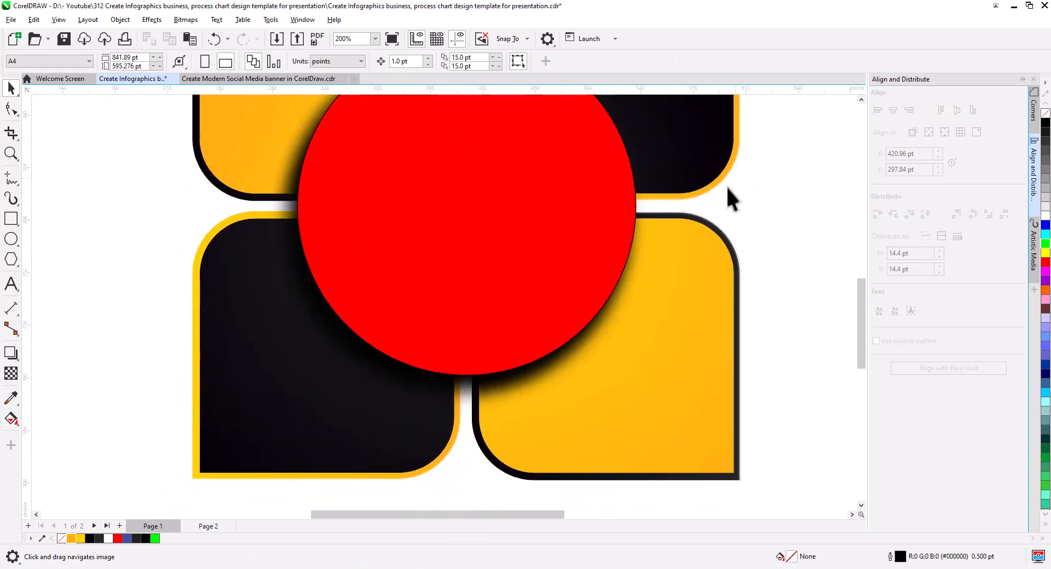
{"action": "right_click", "coordinate": [388, 372]}
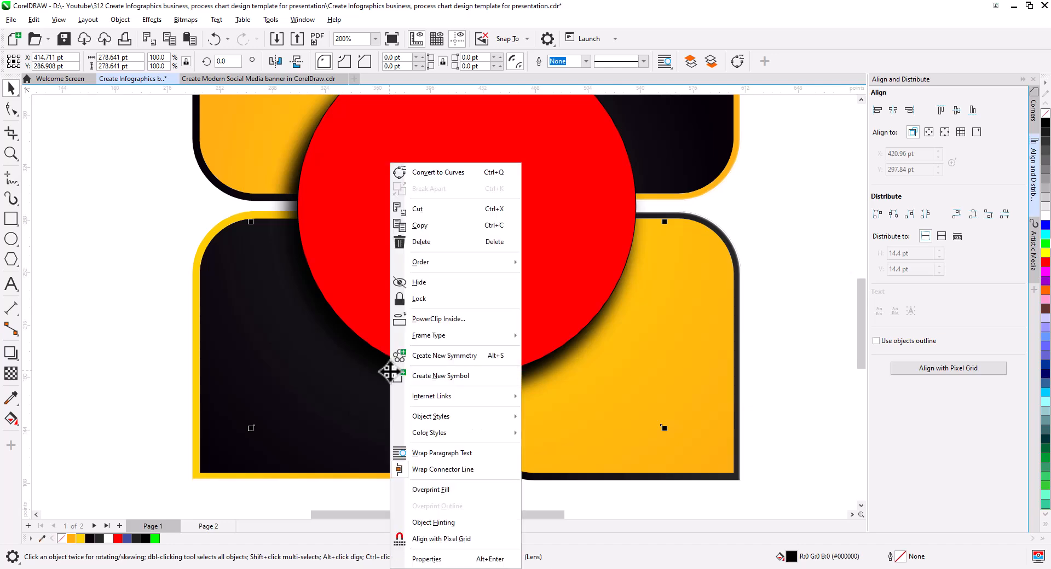
{"action": "left_click", "coordinate": [445, 320]}
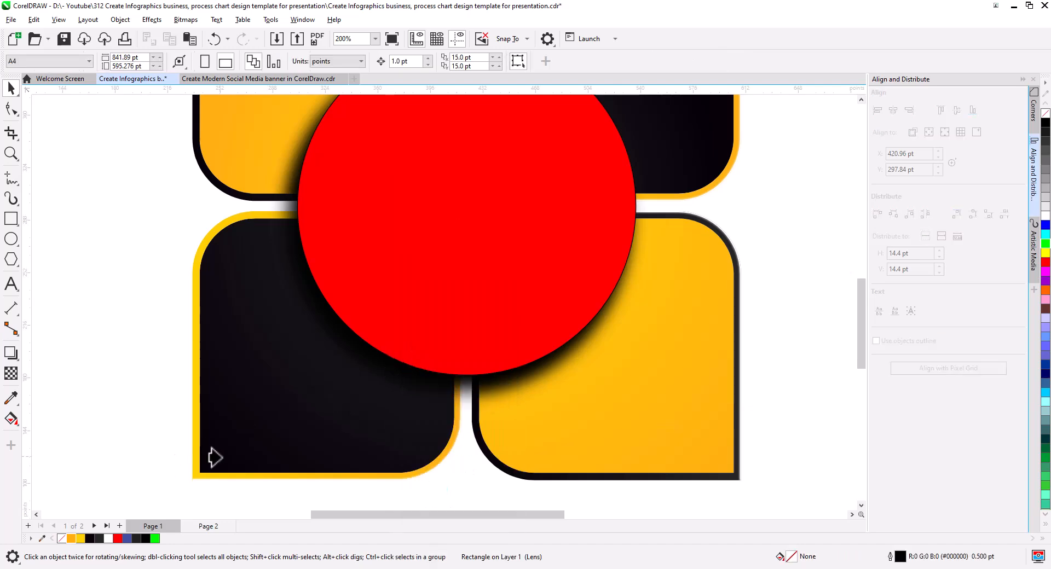
{"action": "left_click", "coordinate": [214, 458]}
{"action": "left_click", "coordinate": [117, 236]}
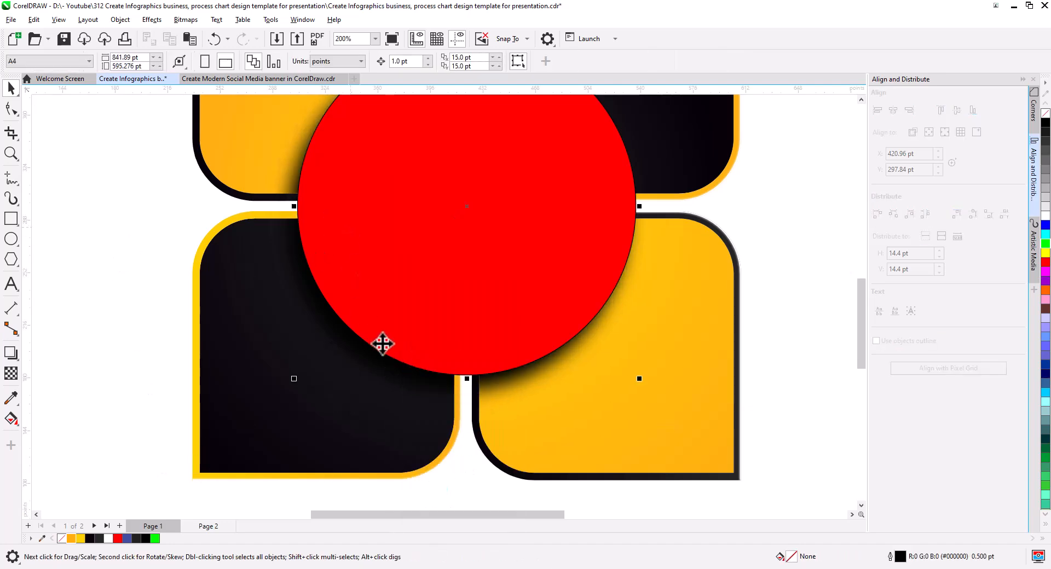
{"action": "key", "text": "Delete"}
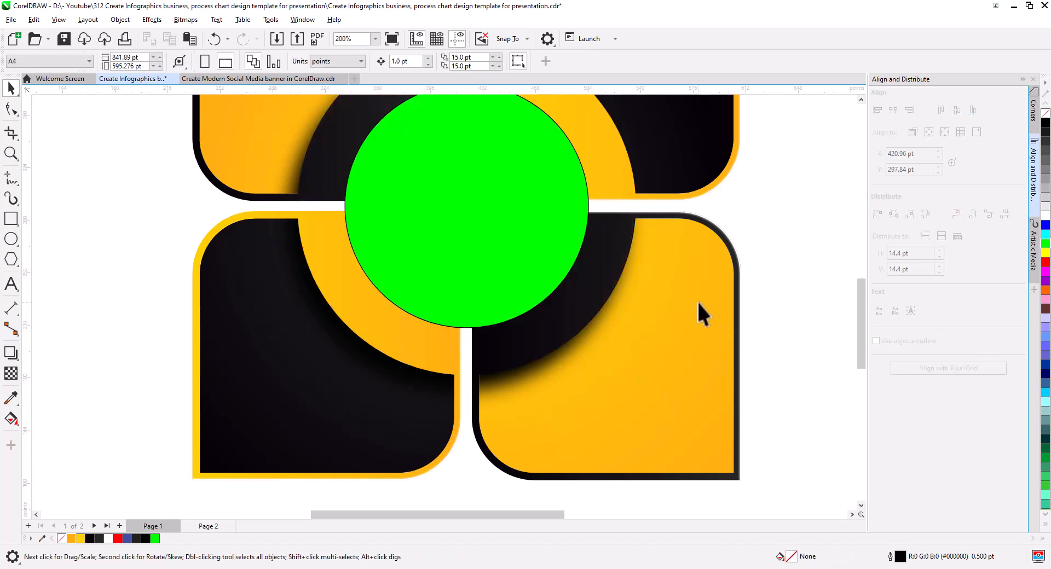
Step: Add a drop shadow to the green circle, cast down and to the left, with opacity 100
{"action": "scroll", "coordinate": [698, 307], "scroll_direction": "down", "scroll_amount": 2}
{"action": "mouse_move", "coordinate": [699, 323]}
{"action": "left_mouse_down"}
{"action": "mouse_move", "coordinate": [671, 364]}
{"action": "mouse_move", "coordinate": [665, 354]}
{"action": "mouse_move", "coordinate": [634, 367]}
{"action": "left_mouse_up"}
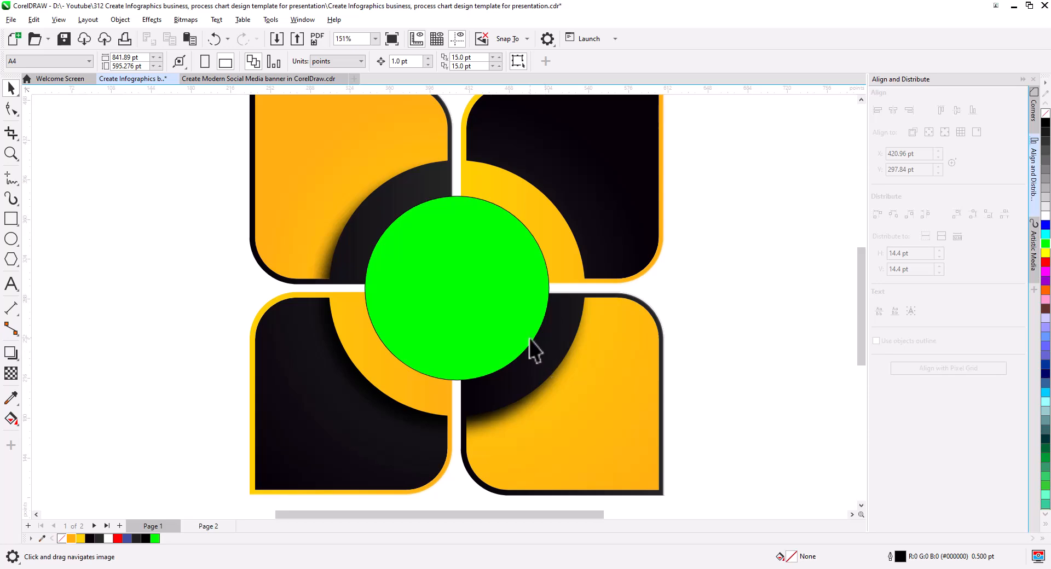
{"action": "left_click", "coordinate": [487, 301]}
{"action": "scroll", "coordinate": [454, 307], "scroll_direction": "up", "scroll_amount": 2}
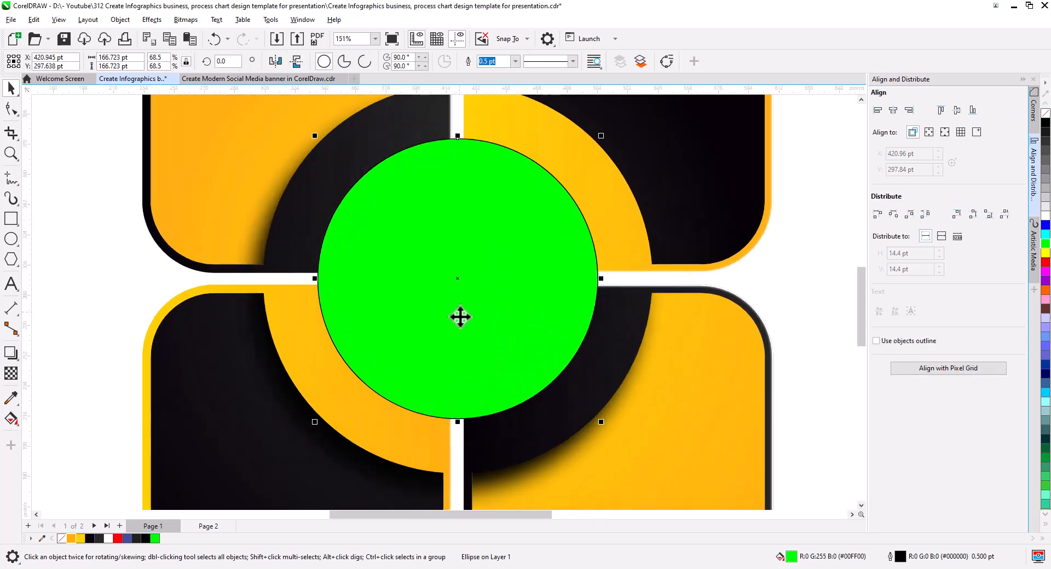
{"action": "left_click_drag", "start_coordinate": [460, 314], "coordinate": [448, 328]}
{"action": "scroll", "coordinate": [466, 310], "scroll_direction": "up", "scroll_amount": 1}
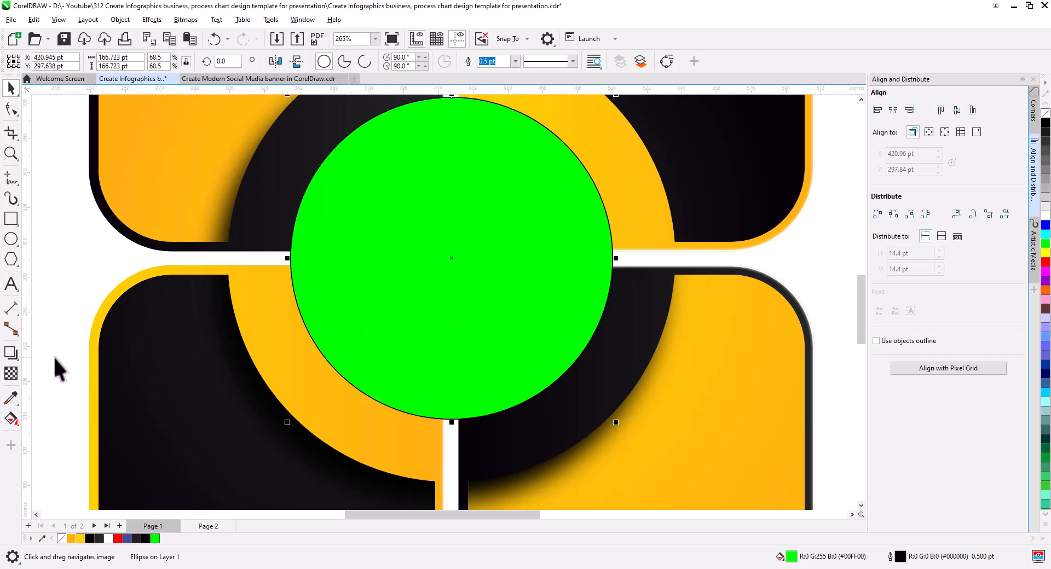
{"action": "left_click", "coordinate": [11, 353]}
{"action": "left_click_drag", "start_coordinate": [431, 262], "coordinate": [328, 433]}
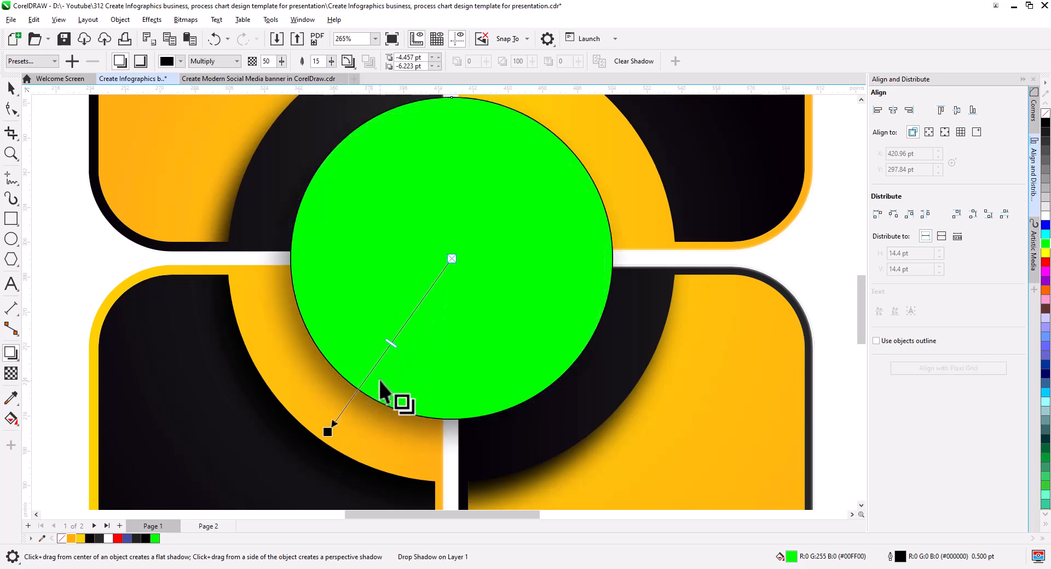
{"action": "left_click_drag", "start_coordinate": [390, 344], "coordinate": [316, 485]}
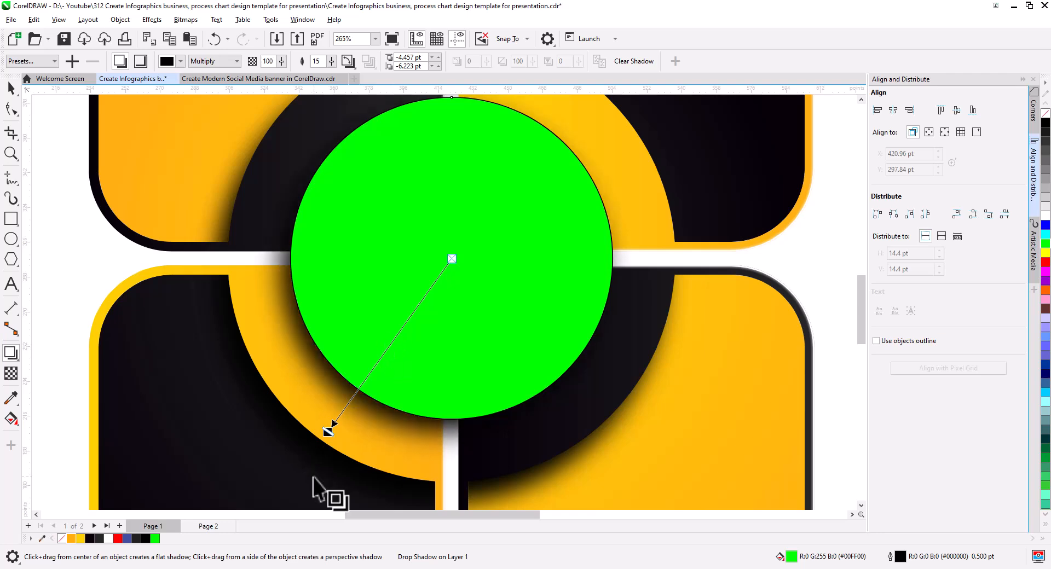
Step: Break the green circle's drop shadow apart into a separate object
{"action": "key", "text": "space"}
{"action": "left_click", "coordinate": [330, 437]}
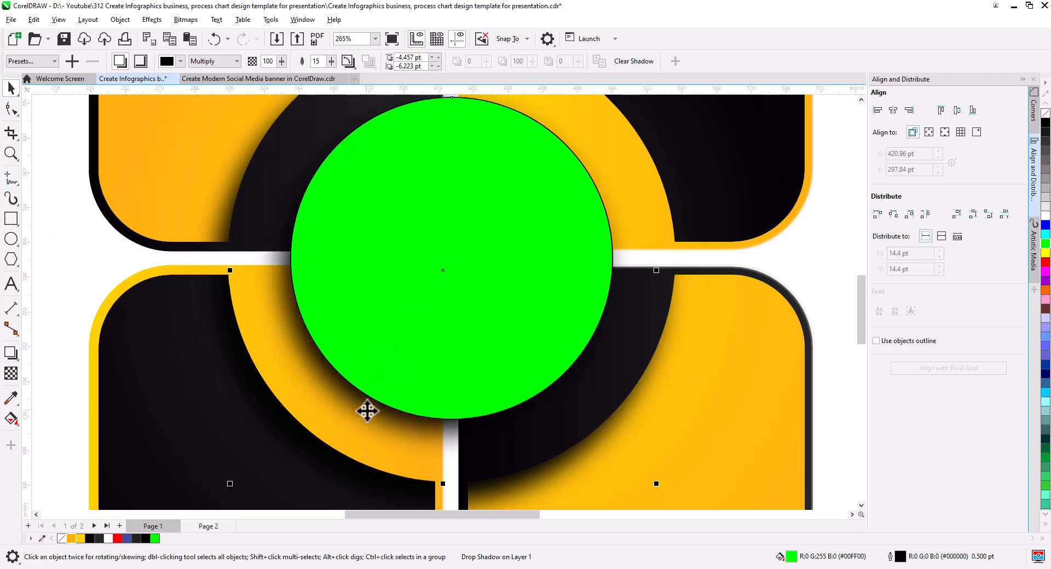
{"action": "right_click", "coordinate": [366, 412]}
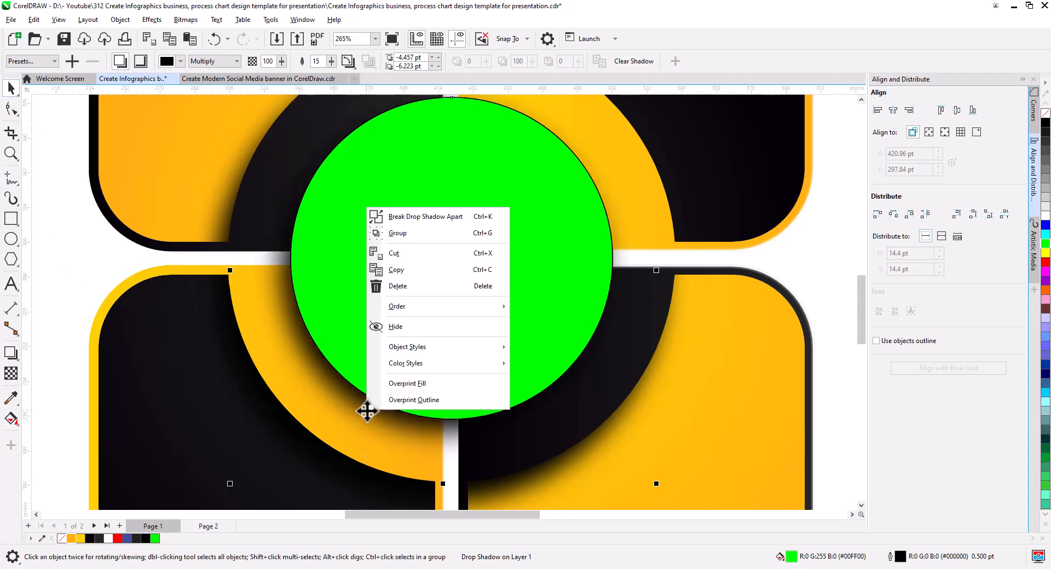
{"action": "left_click", "coordinate": [422, 217]}
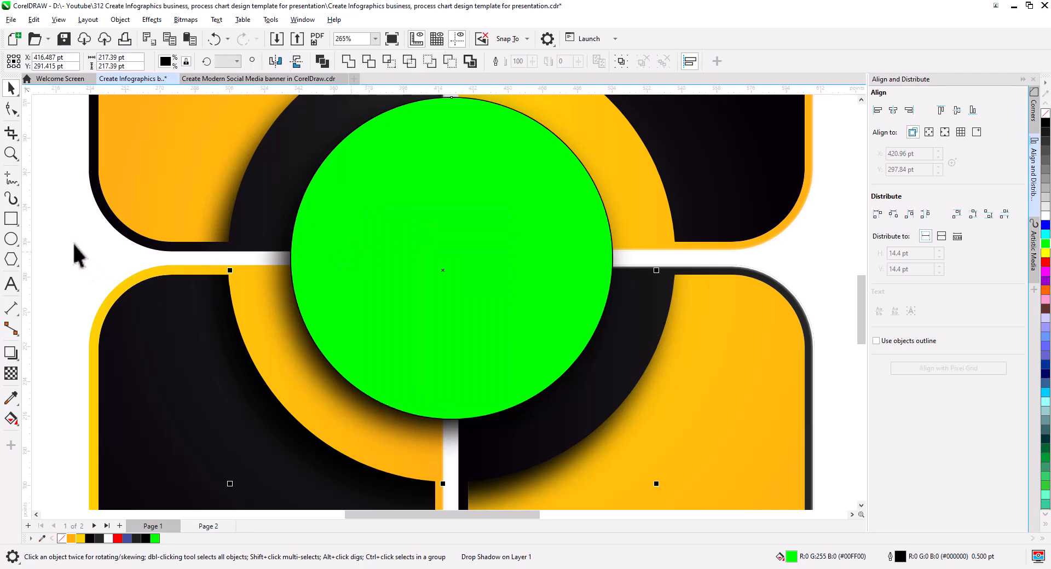
Step: Fill the green central circle with a linear fountain fill running from black at lower left to dark grey at upper right
{"action": "left_click", "coordinate": [414, 255]}
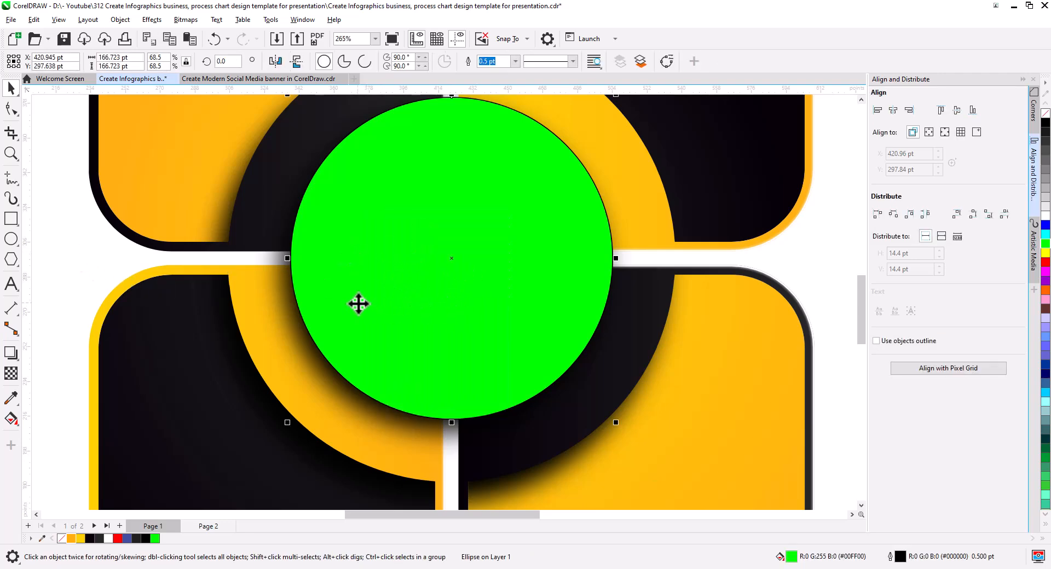
{"action": "left_click", "coordinate": [11, 419]}
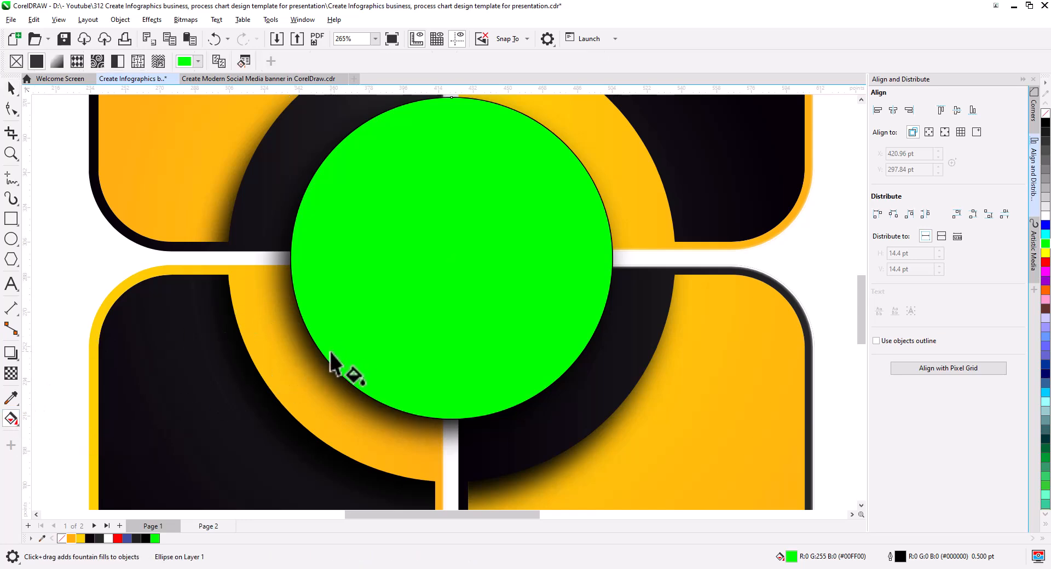
{"action": "left_click_drag", "start_coordinate": [331, 351], "coordinate": [514, 181]}
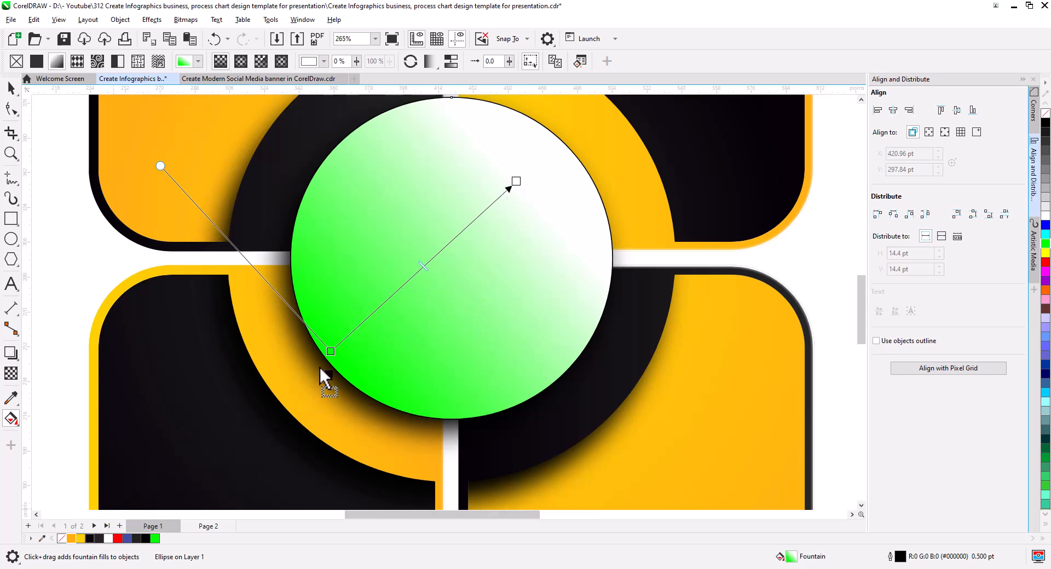
{"action": "left_click_drag", "start_coordinate": [331, 353], "coordinate": [331, 352]}
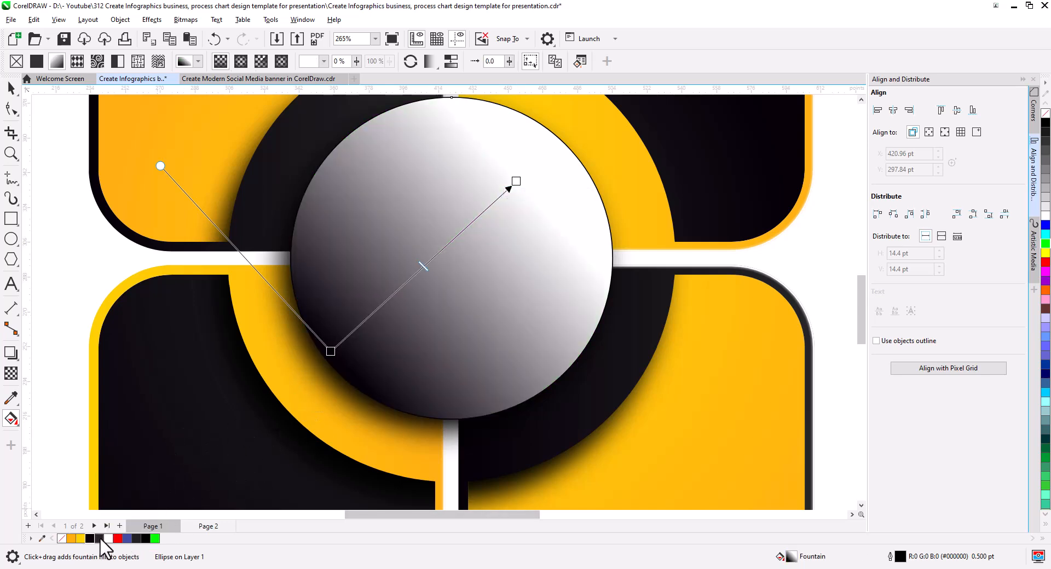
{"action": "left_click_drag", "start_coordinate": [101, 539], "coordinate": [517, 183]}
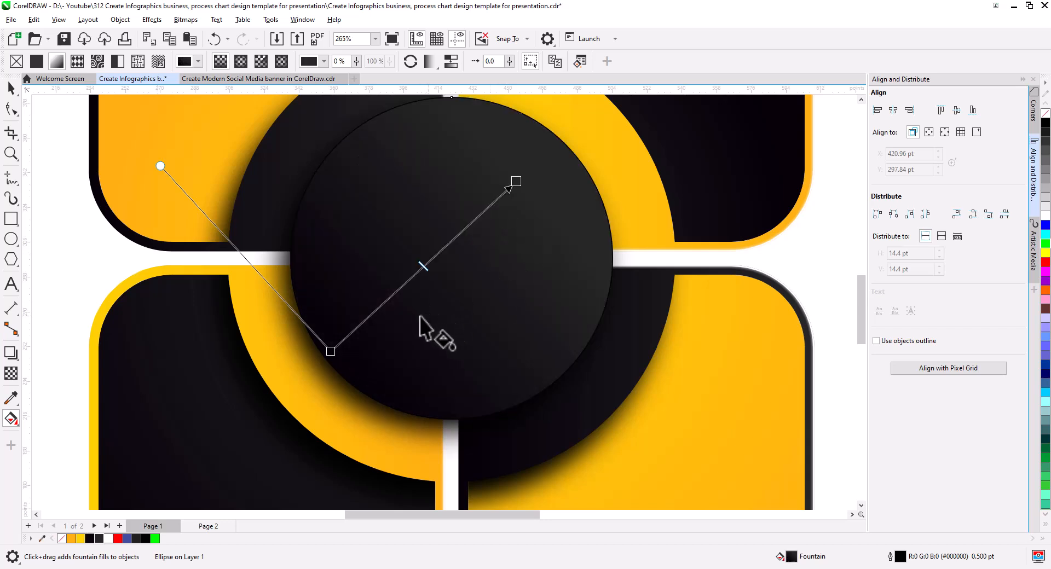
Step: Lighten the end colour of the central circle's fountain fill to #454545 and move its black start node slightly inward
{"action": "left_click", "coordinate": [515, 181]}
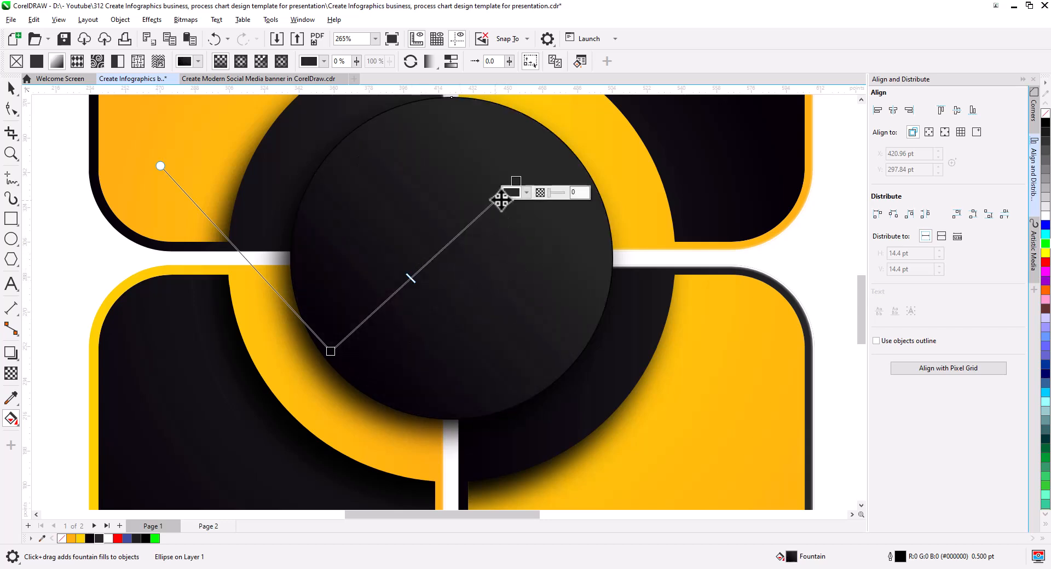
{"action": "left_click", "coordinate": [526, 192]}
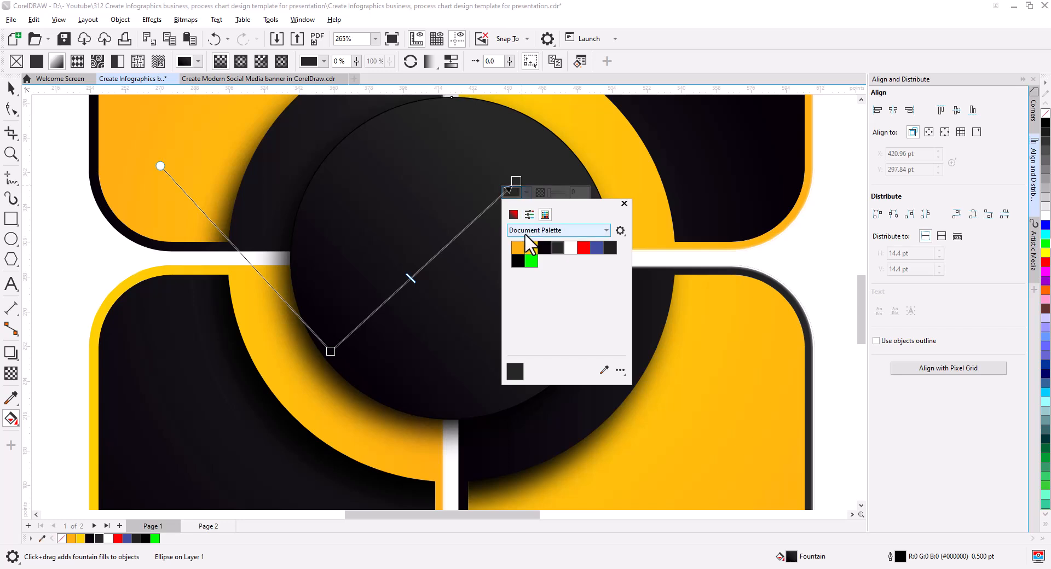
{"action": "left_click", "coordinate": [514, 214]}
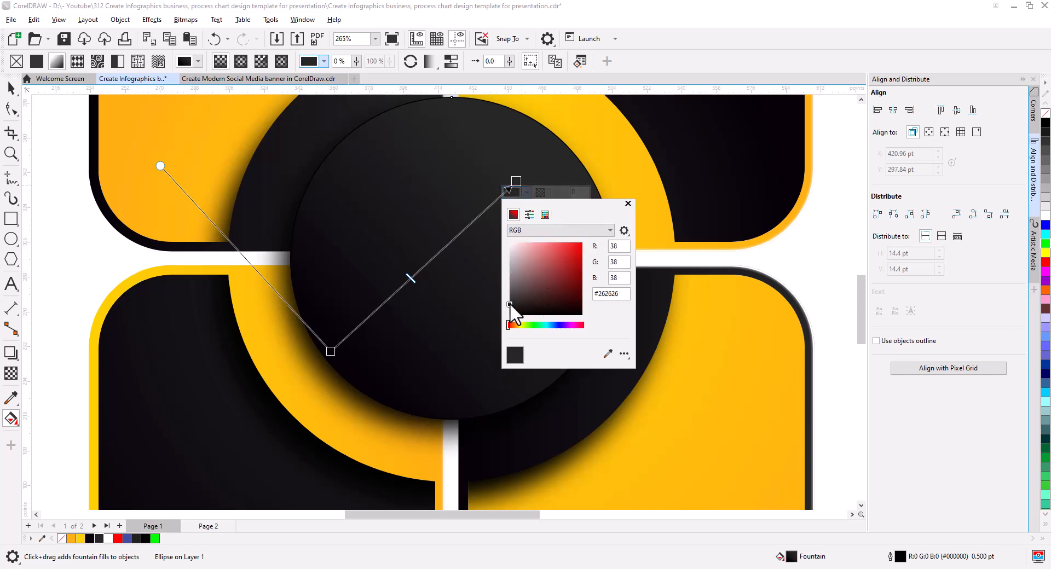
{"action": "left_click_drag", "start_coordinate": [510, 303], "coordinate": [510, 295]}
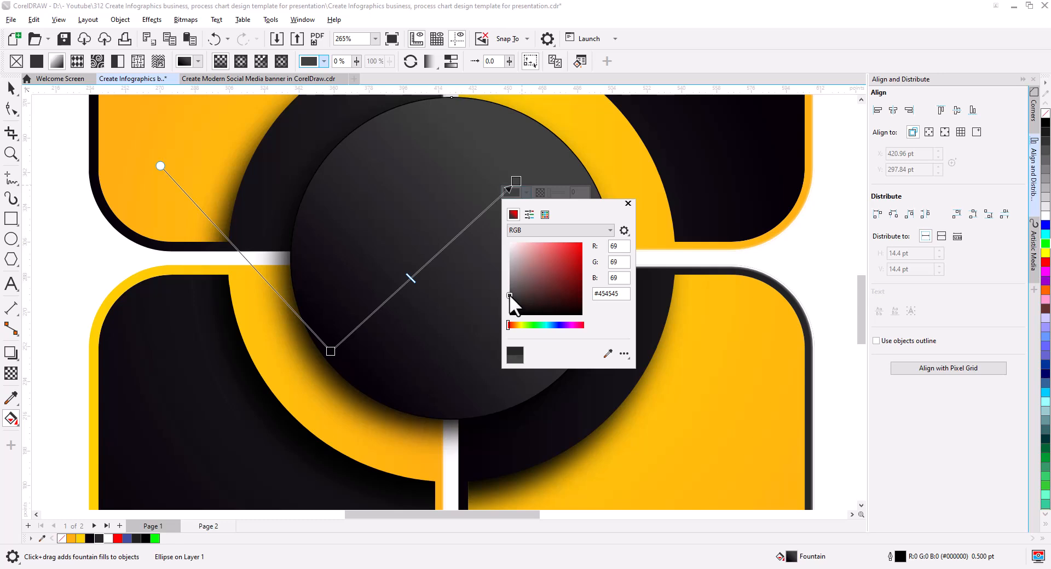
{"action": "key", "text": "Escape"}
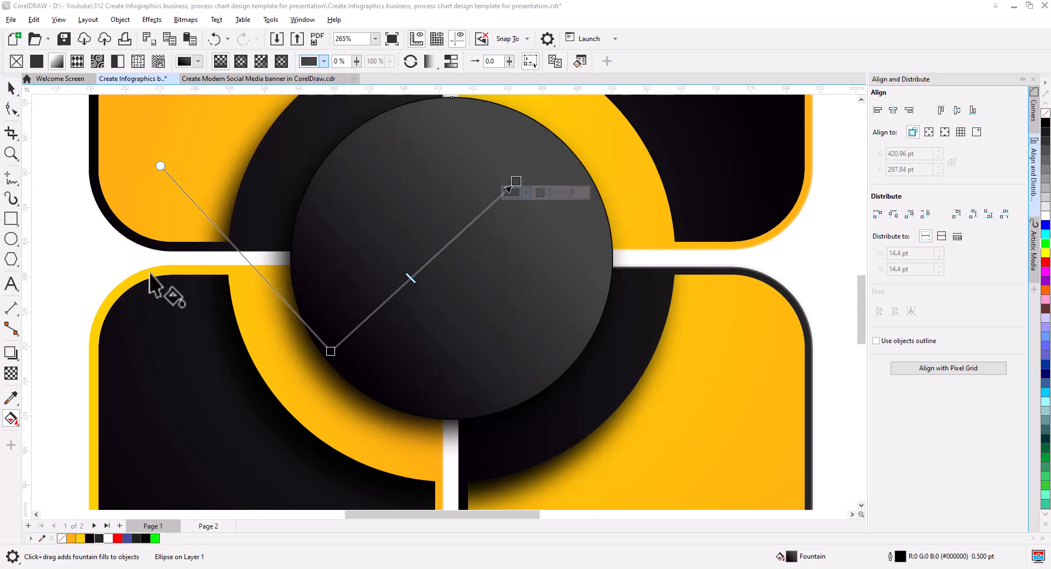
{"action": "left_click_drag", "start_coordinate": [334, 352], "coordinate": [345, 341]}
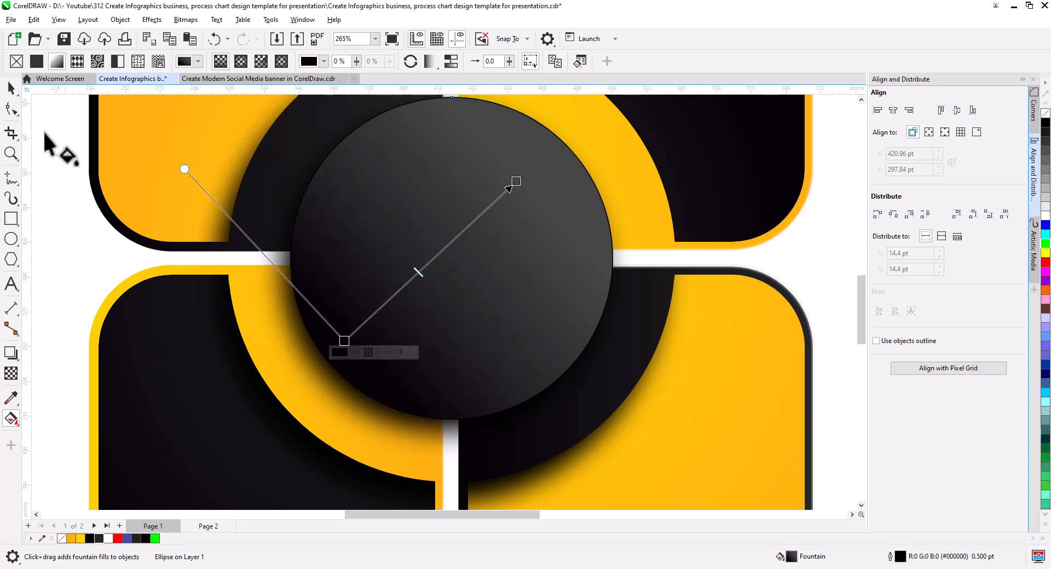
Step: Remove the outline from the central circle and deselect it
{"action": "left_click", "coordinate": [11, 88]}
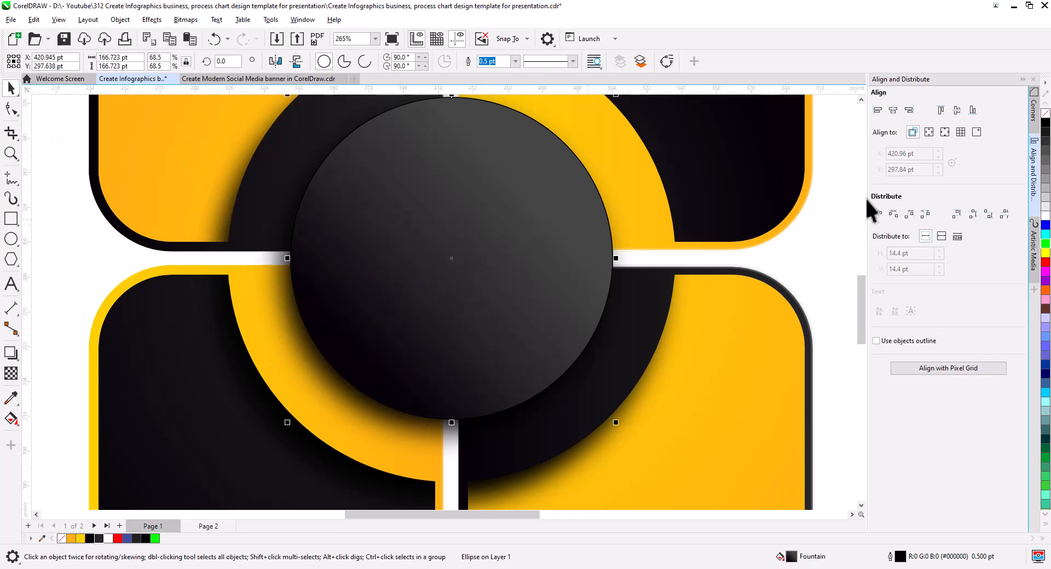
{"action": "right_click", "coordinate": [1045, 116]}
{"action": "left_click", "coordinate": [840, 258]}
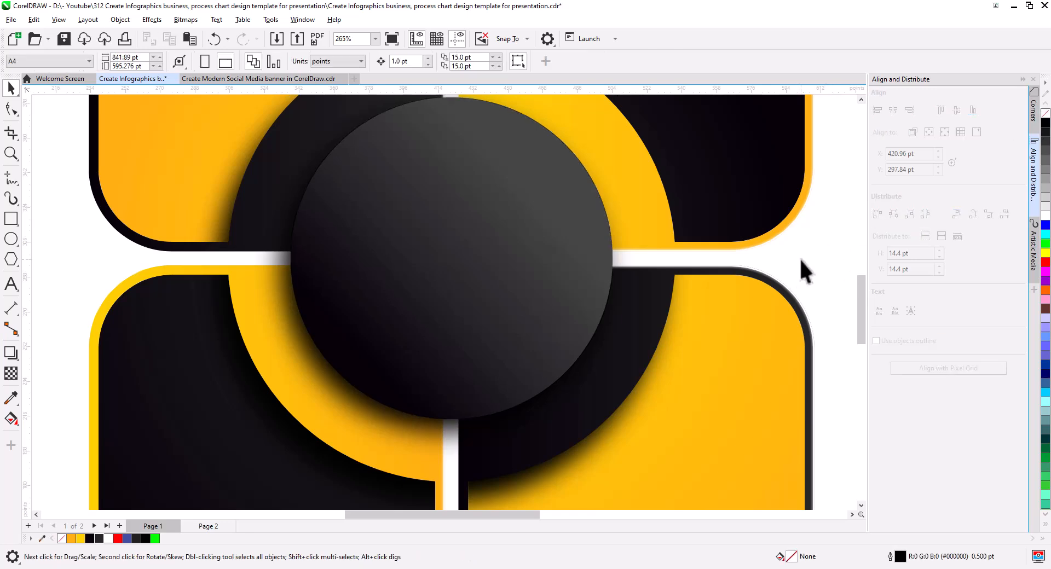
Step: Copy the hex code of the lighter end colour from the central circle's fountain fill
{"action": "scroll", "coordinate": [569, 290], "scroll_direction": "down", "scroll_amount": 2}
{"action": "scroll", "coordinate": [570, 294], "scroll_direction": "down", "scroll_amount": 4}
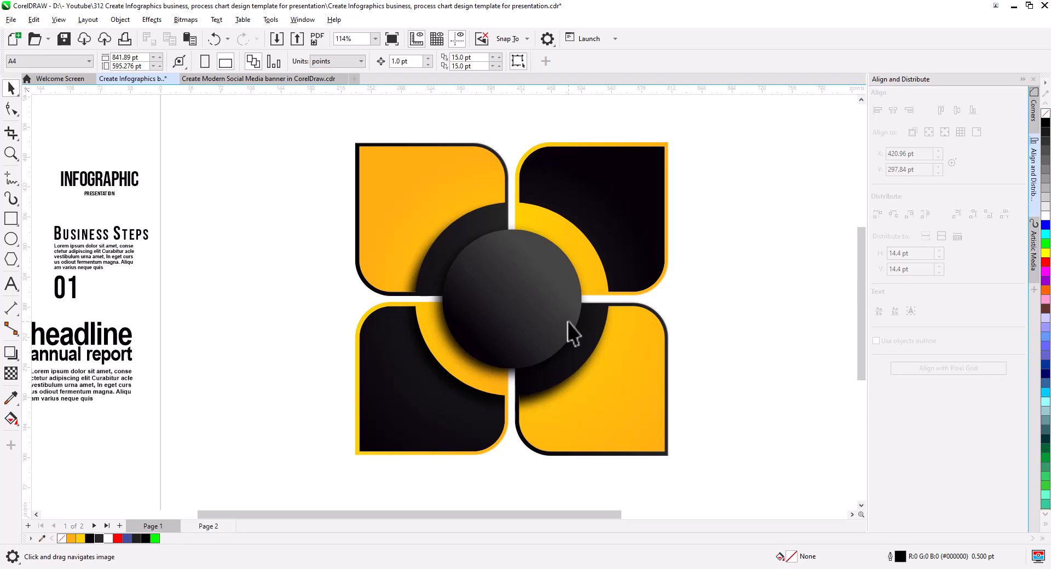
{"action": "left_click", "coordinate": [519, 300]}
{"action": "key", "text": "g"}
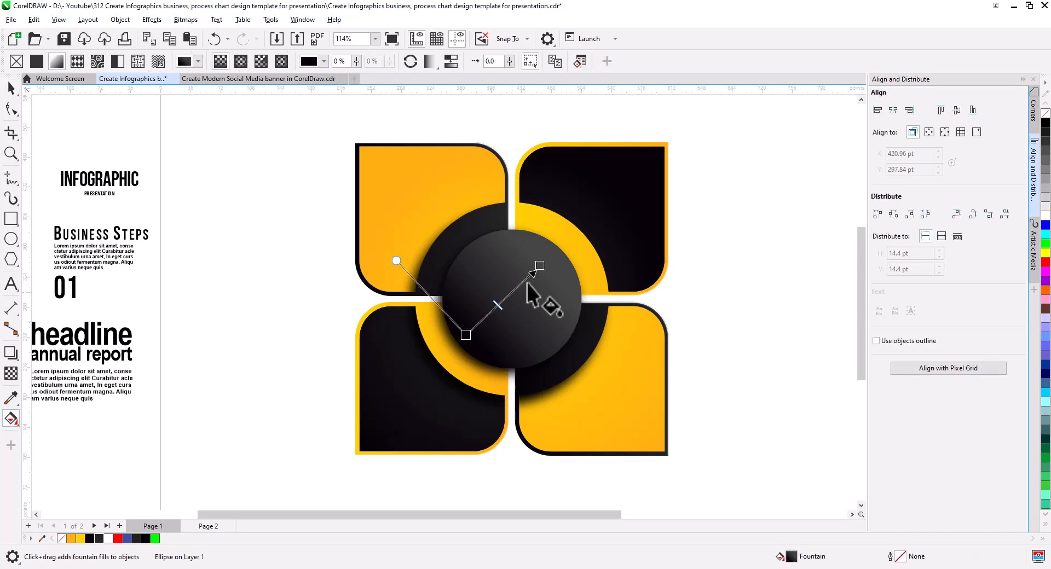
{"action": "left_click", "coordinate": [539, 266]}
{"action": "left_click", "coordinate": [549, 277]}
Step: Move the lower-left black panel's fountain fill centre toward its outer corner and set the centre colour to #454545
{"action": "left_click", "coordinate": [394, 441]}
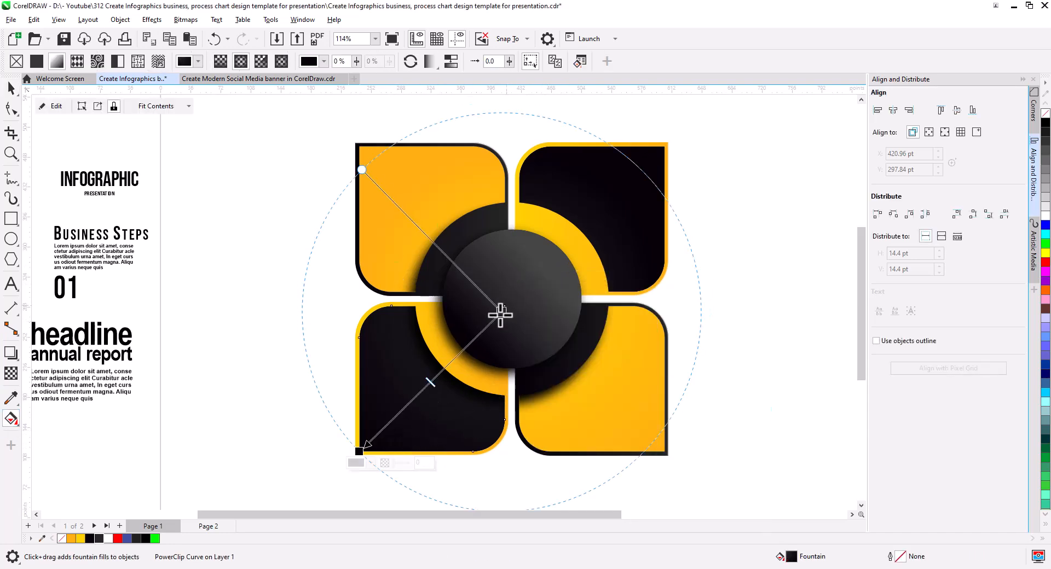
{"action": "left_click_drag", "start_coordinate": [500, 315], "coordinate": [480, 330]}
{"action": "left_click", "coordinate": [478, 340]}
{"action": "right_click", "coordinate": [576, 442]}
{"action": "left_click", "coordinate": [602, 344]}
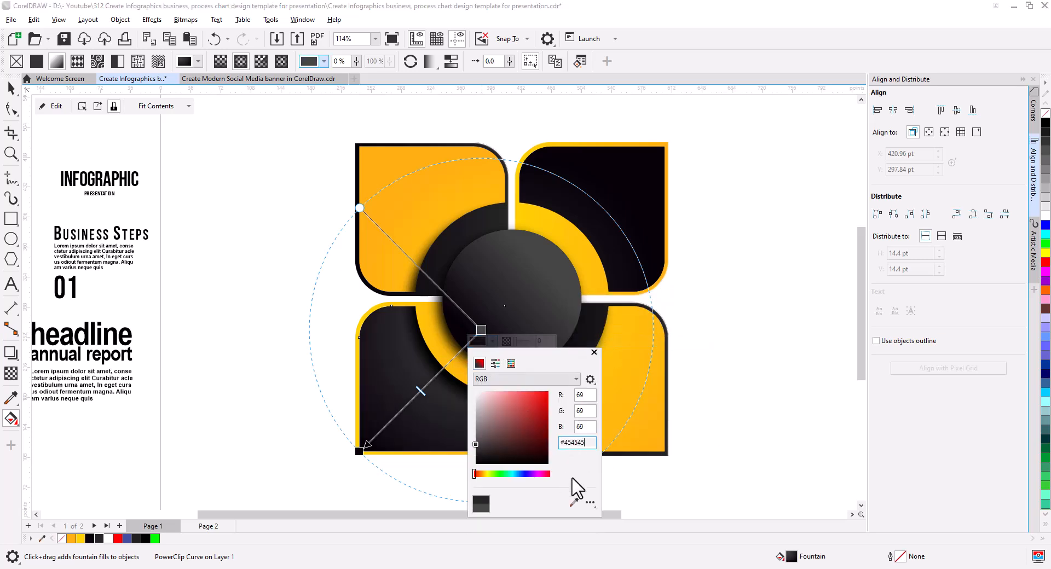
Step: Move the upper-right black panel's fountain fill centre toward its outer corner and paste #454545 as the centre colour
{"action": "left_click", "coordinate": [619, 195]}
{"action": "left_click_drag", "start_coordinate": [620, 196], "coordinate": [667, 148]}
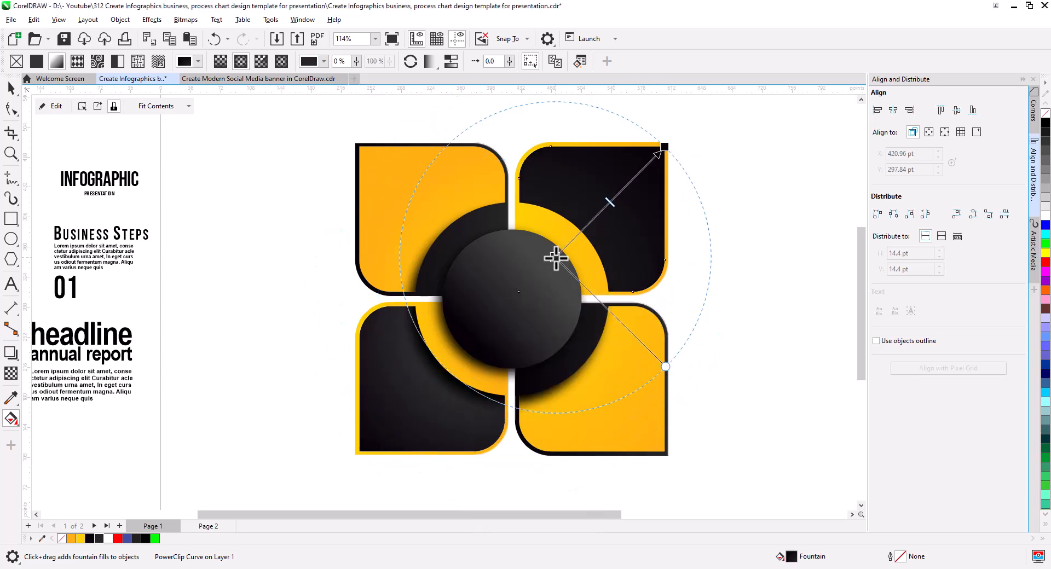
{"action": "left_click_drag", "start_coordinate": [556, 258], "coordinate": [563, 252]}
{"action": "left_click", "coordinate": [575, 250]}
{"action": "left_click", "coordinate": [669, 349]}
{"action": "right_click", "coordinate": [669, 349]}
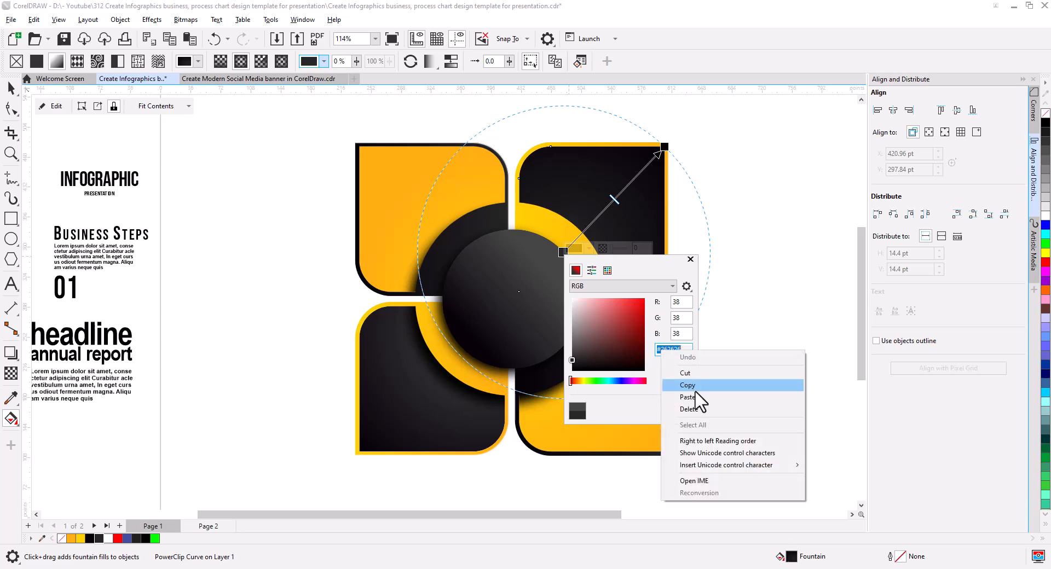
{"action": "left_click", "coordinate": [687, 385]}
Step: Move the fountain fill centres of the upper-left and lower-right orange panels outward toward their corners
{"action": "left_click", "coordinate": [416, 192]}
{"action": "left_click_drag", "start_coordinate": [417, 192], "coordinate": [359, 147]}
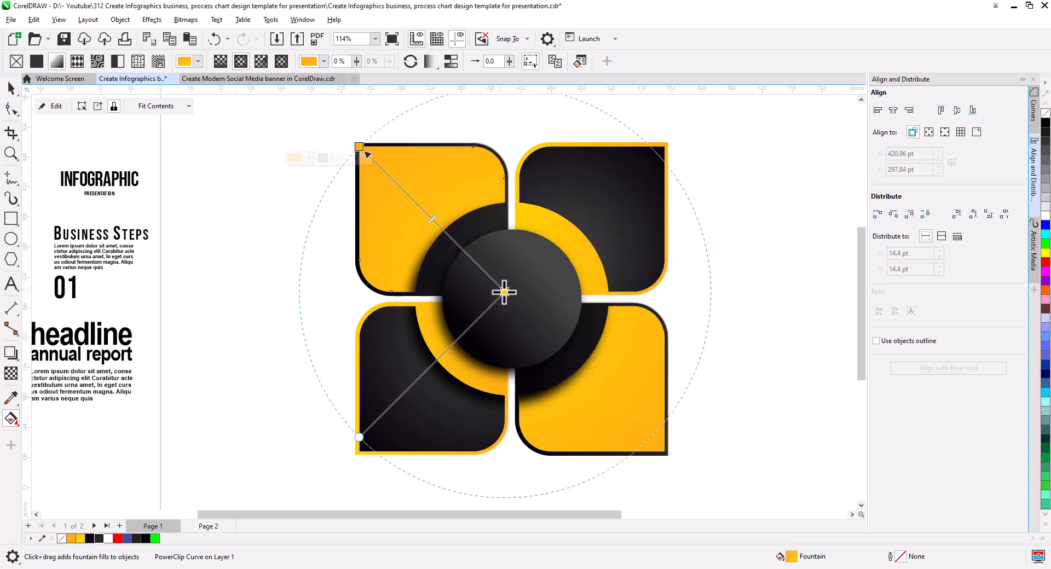
{"action": "left_click_drag", "start_coordinate": [505, 292], "coordinate": [469, 245]}
{"action": "left_click", "coordinate": [528, 317]}
{"action": "left_click_drag", "start_coordinate": [528, 317], "coordinate": [560, 346]}
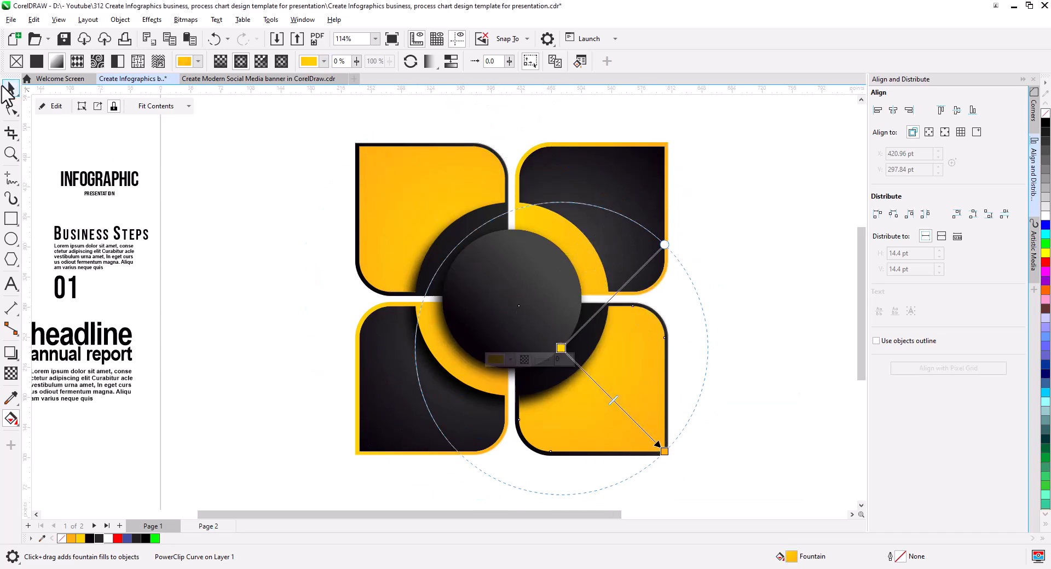
{"action": "left_click", "coordinate": [5, 88]}
Step: Draw a small circle in the empty area beside the panels and scale it about its centre to about 6.85 pt
{"action": "scroll", "coordinate": [517, 319], "scroll_direction": "up", "scroll_amount": 3}
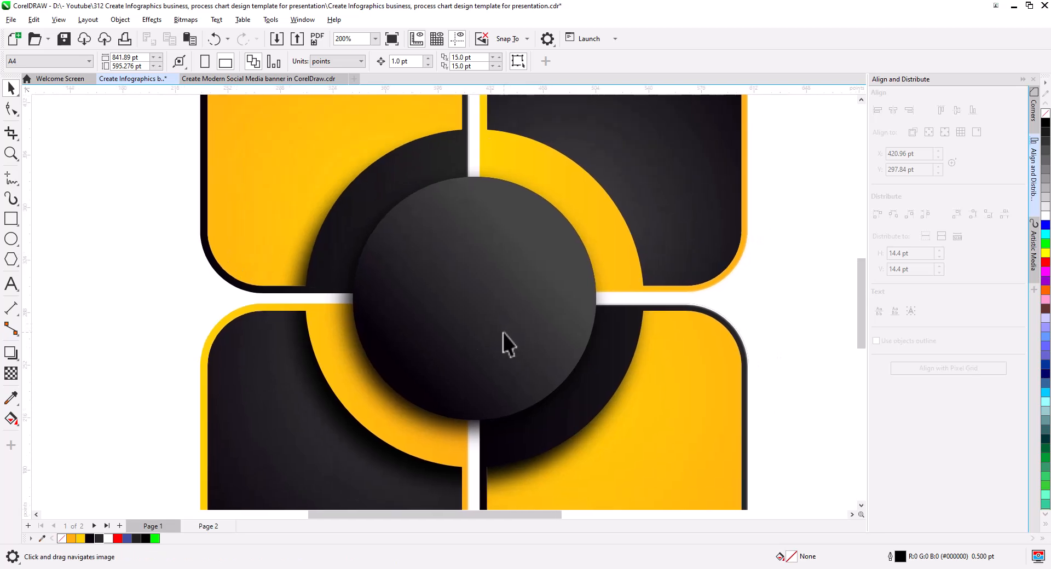
{"action": "mouse_move", "coordinate": [503, 333]}
{"action": "left_mouse_down"}
{"action": "mouse_move", "coordinate": [500, 342]}
{"action": "mouse_move", "coordinate": [552, 328]}
{"action": "mouse_move", "coordinate": [680, 328]}
{"action": "left_mouse_up"}
{"action": "mouse_move", "coordinate": [465, 337]}
{"action": "left_mouse_down"}
{"action": "mouse_move", "coordinate": [500, 340]}
{"action": "mouse_move", "coordinate": [492, 345]}
{"action": "mouse_move", "coordinate": [579, 333]}
{"action": "left_mouse_up"}
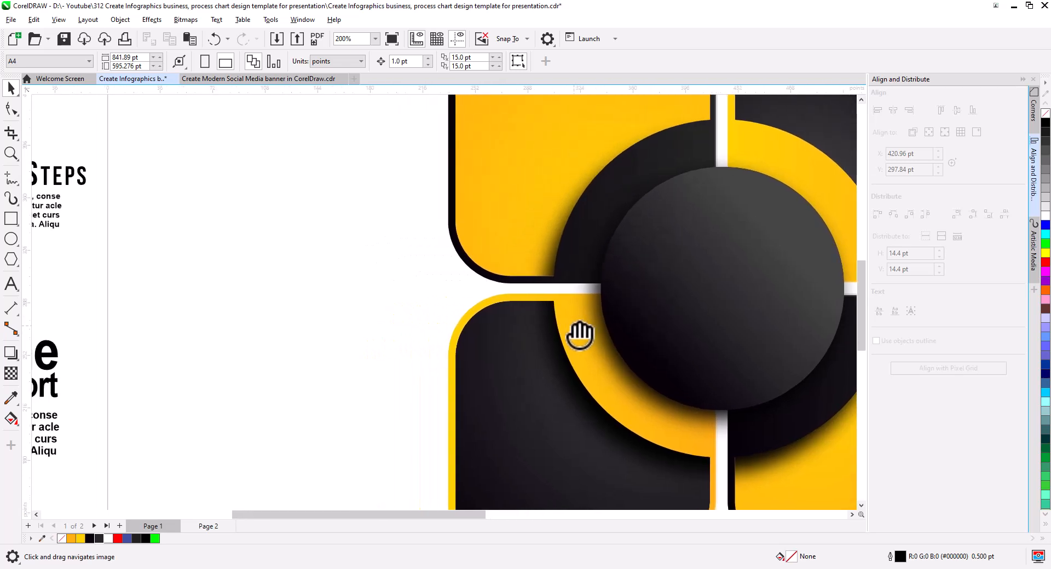
{"action": "left_click", "coordinate": [11, 238]}
{"action": "left_click_drag", "start_coordinate": [218, 263], "coordinate": [236, 281]}
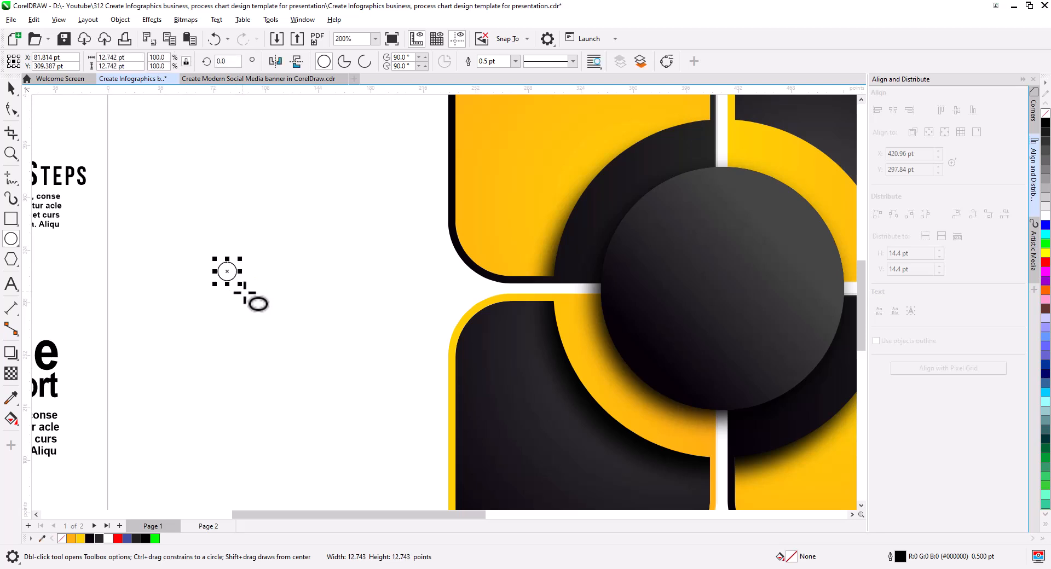
{"action": "scroll", "coordinate": [237, 282], "scroll_direction": "up", "scroll_amount": 3}
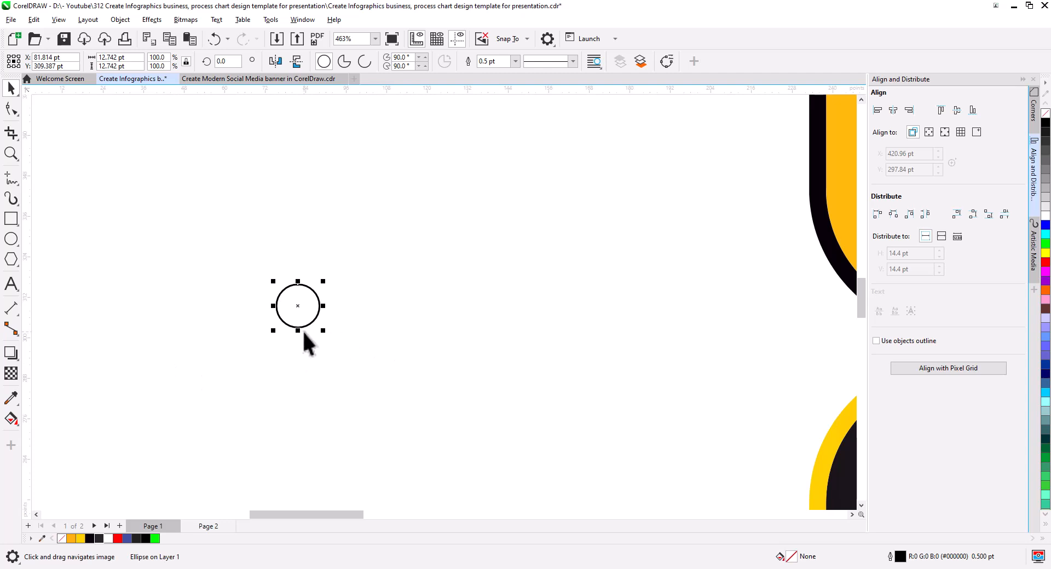
{"action": "left_click_drag", "start_coordinate": [323, 330], "coordinate": [309, 319]}
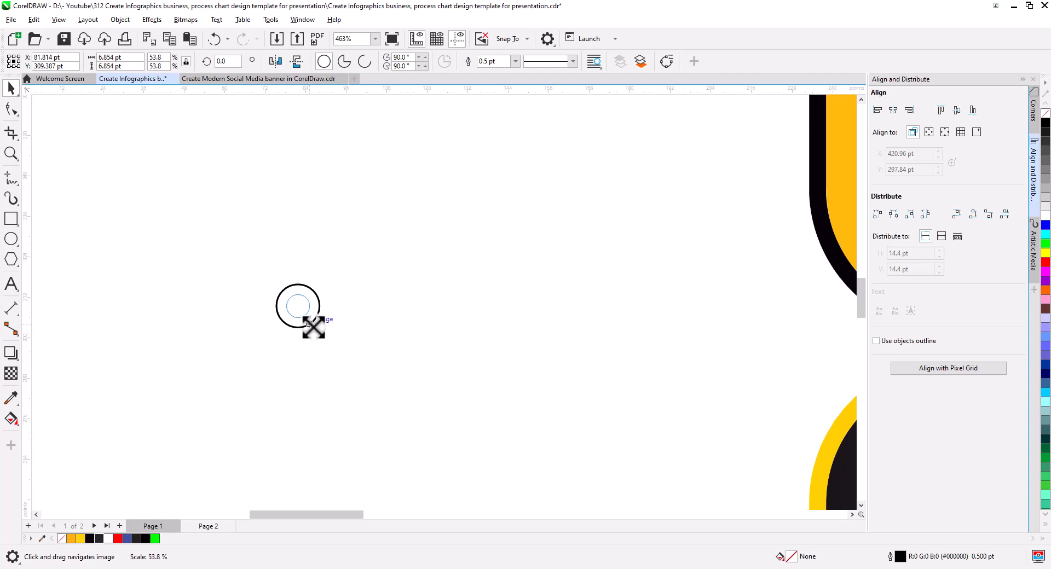
Step: Add an outside contour to the small circle with 4 steps and a 2.0 pt offset
{"action": "left_click", "coordinate": [13, 356]}
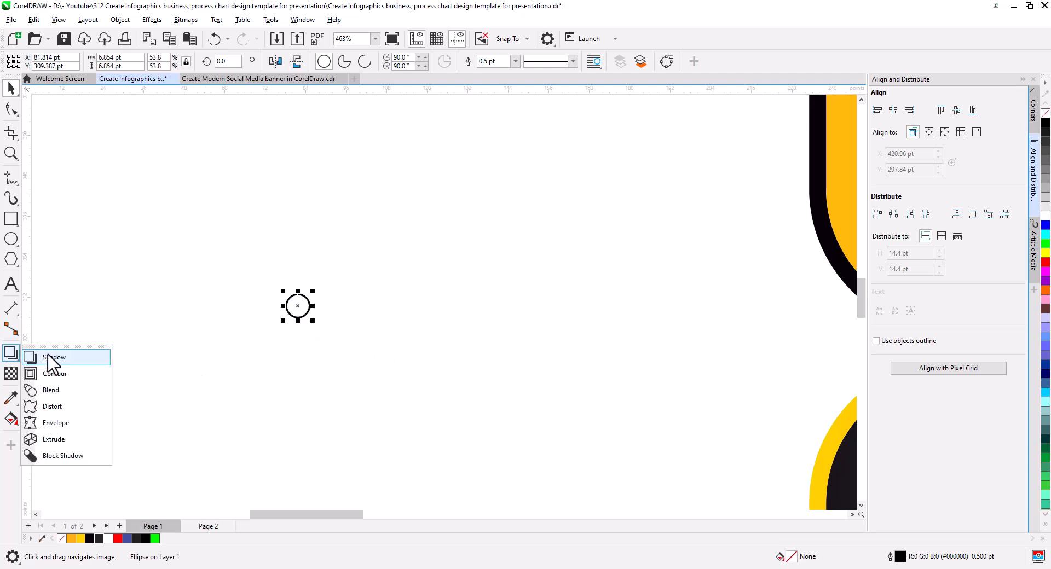
{"action": "left_click", "coordinate": [63, 372]}
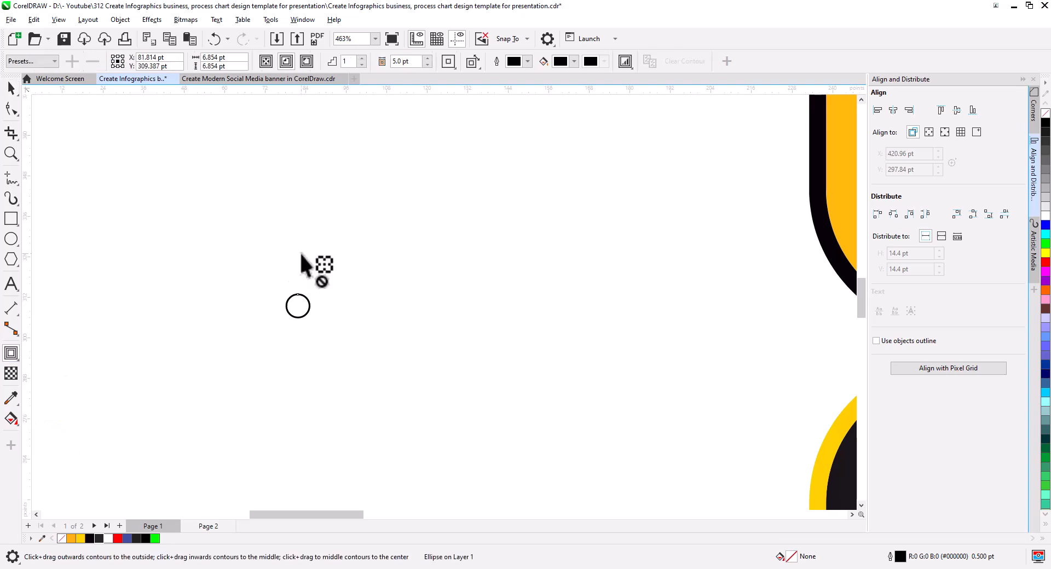
{"action": "left_click", "coordinate": [307, 61]}
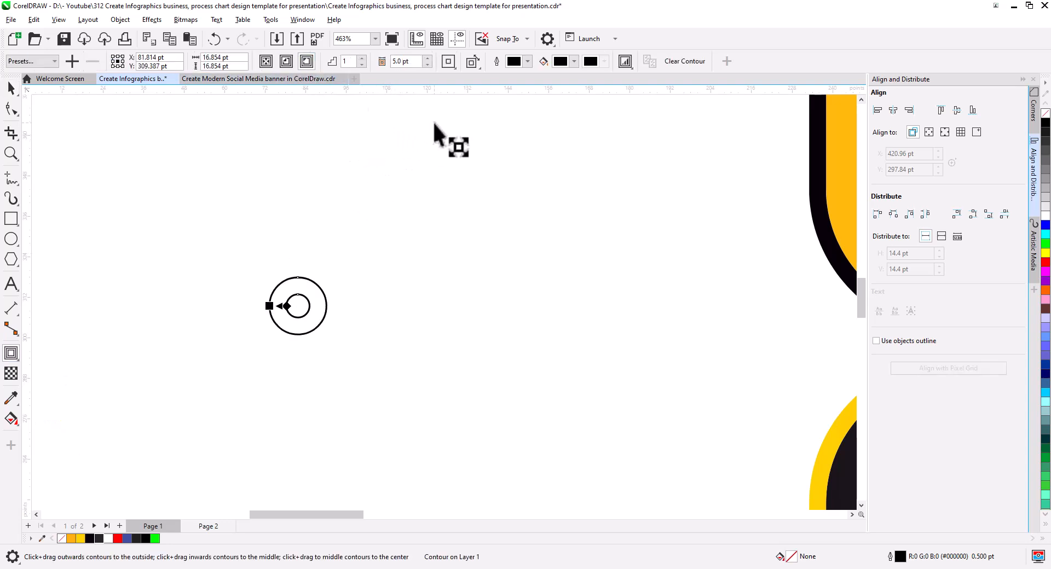
{"action": "left_click", "coordinate": [427, 64]}
{"action": "left_click", "coordinate": [428, 64]}
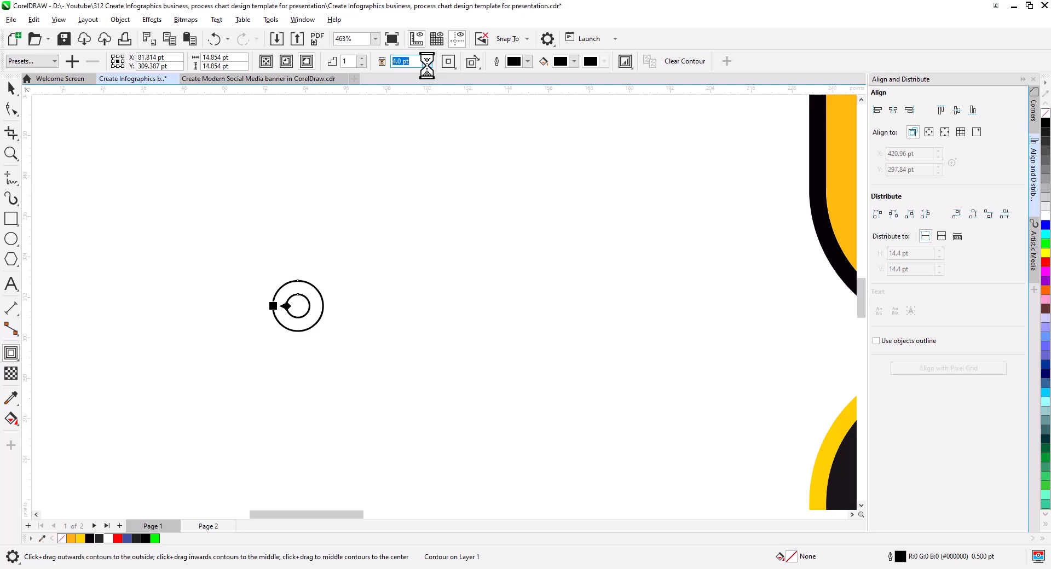
{"action": "left_click", "coordinate": [362, 57]}
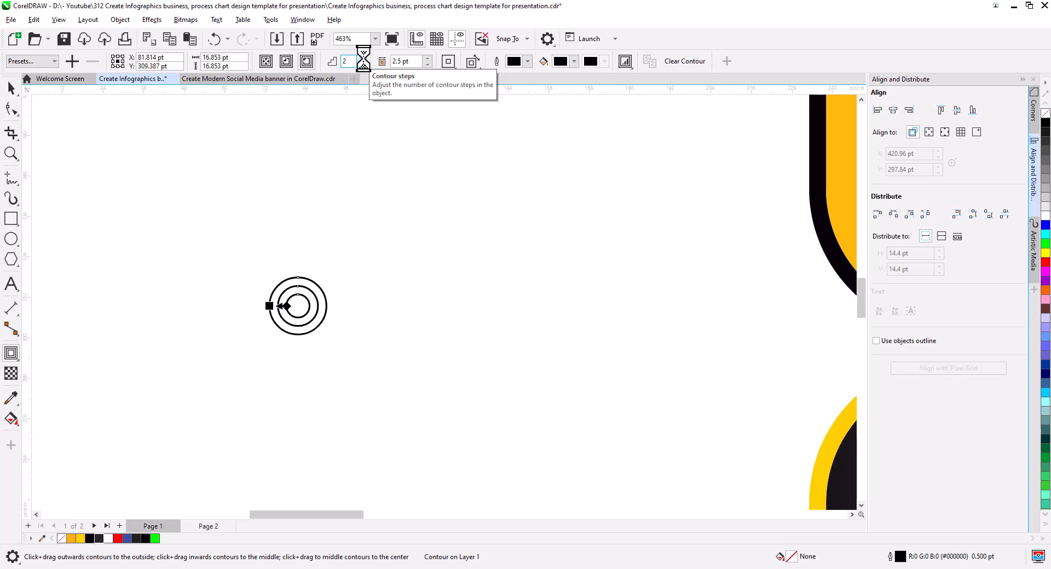
{"action": "left_click", "coordinate": [362, 58]}
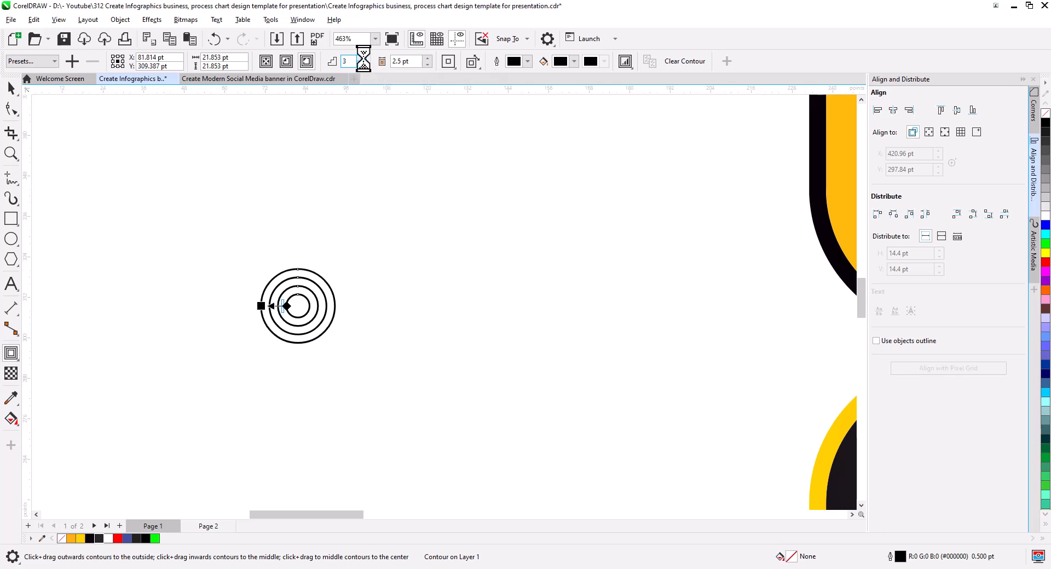
{"action": "left_click", "coordinate": [362, 57]}
{"action": "left_click", "coordinate": [427, 65]}
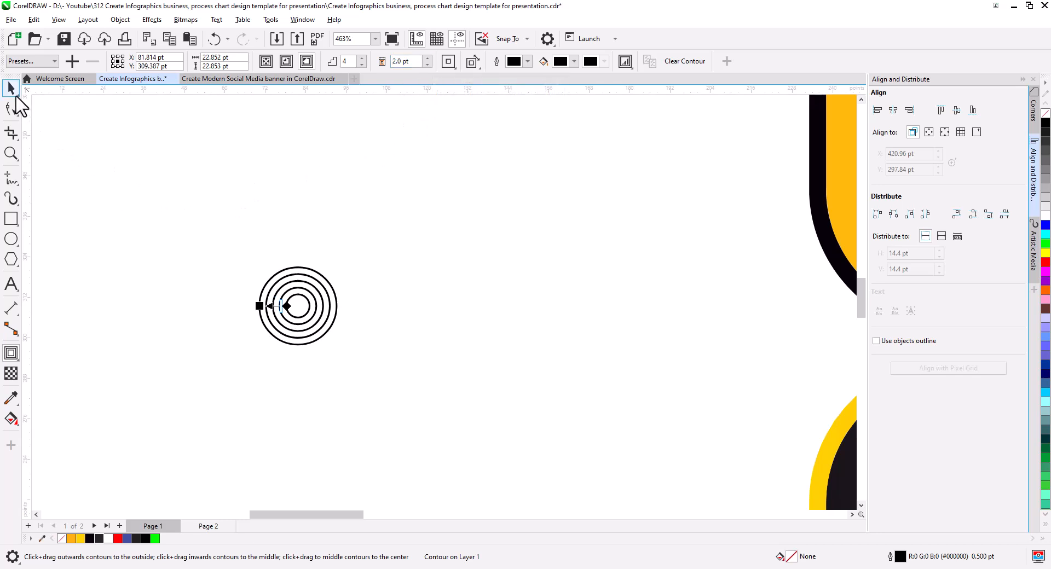
Step: Break the small circle's contour apart into separate rings
{"action": "left_click", "coordinate": [11, 88]}
{"action": "right_click", "coordinate": [283, 310]}
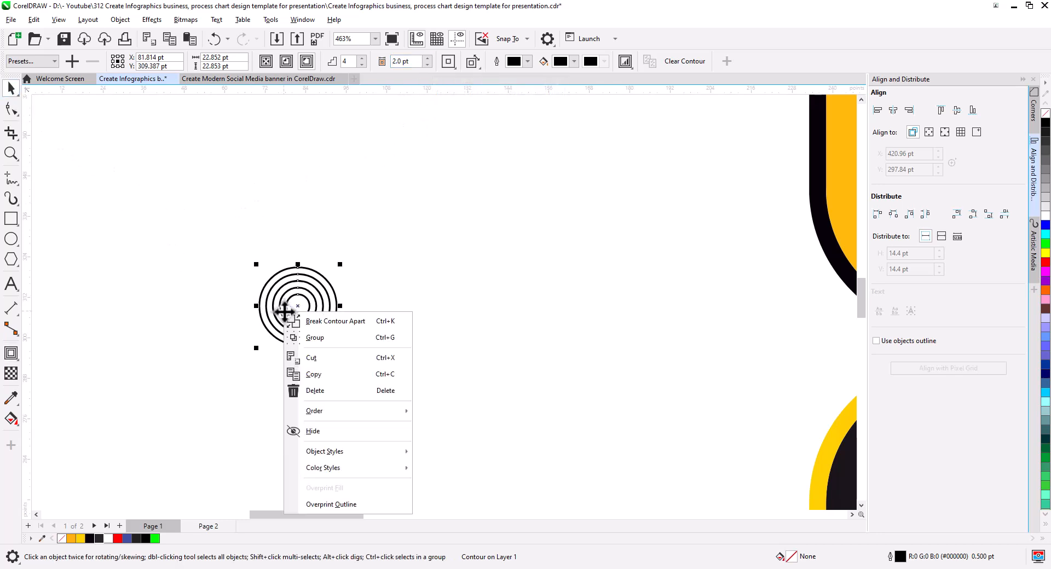
{"action": "left_click", "coordinate": [323, 322]}
{"action": "scroll", "coordinate": [306, 334], "scroll_direction": "up", "scroll_amount": 5}
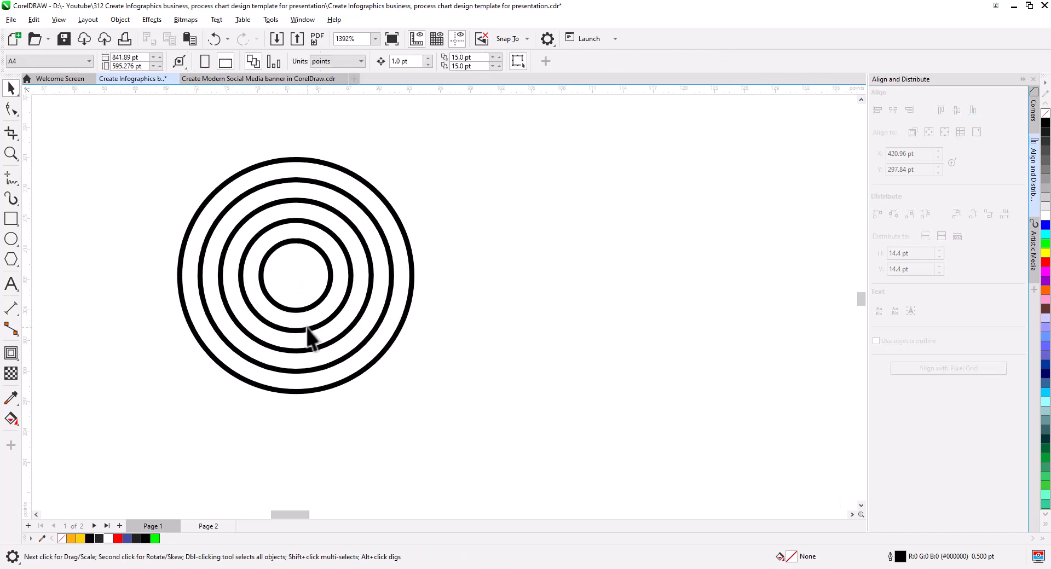
Step: Draw a narrow vertical rectangle about 1.9 by 12.9 pt from above the rings down to their centre
{"action": "scroll", "coordinate": [361, 364], "scroll_direction": "up", "scroll_amount": 1}
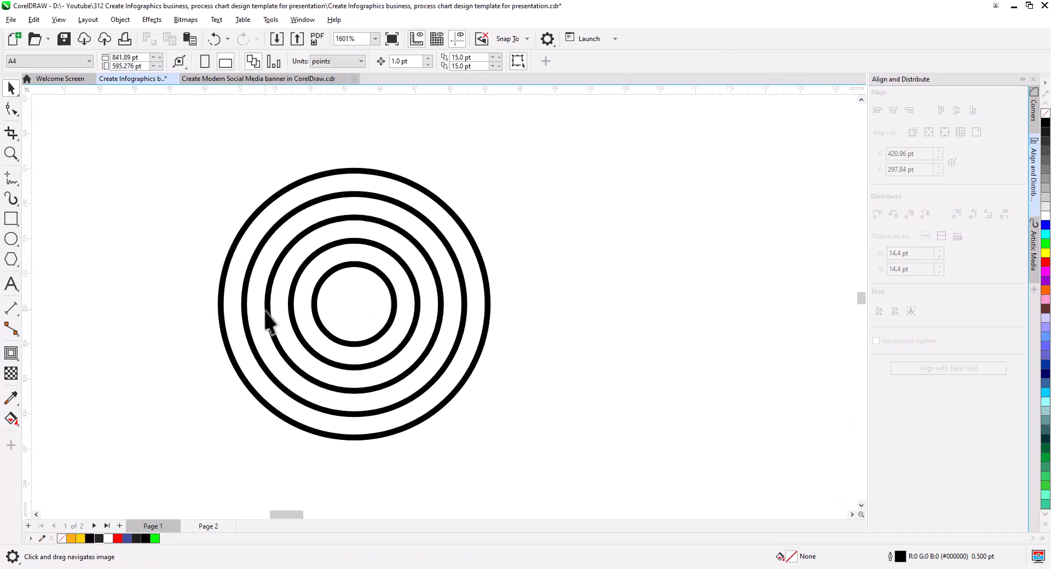
{"action": "left_click", "coordinate": [14, 222]}
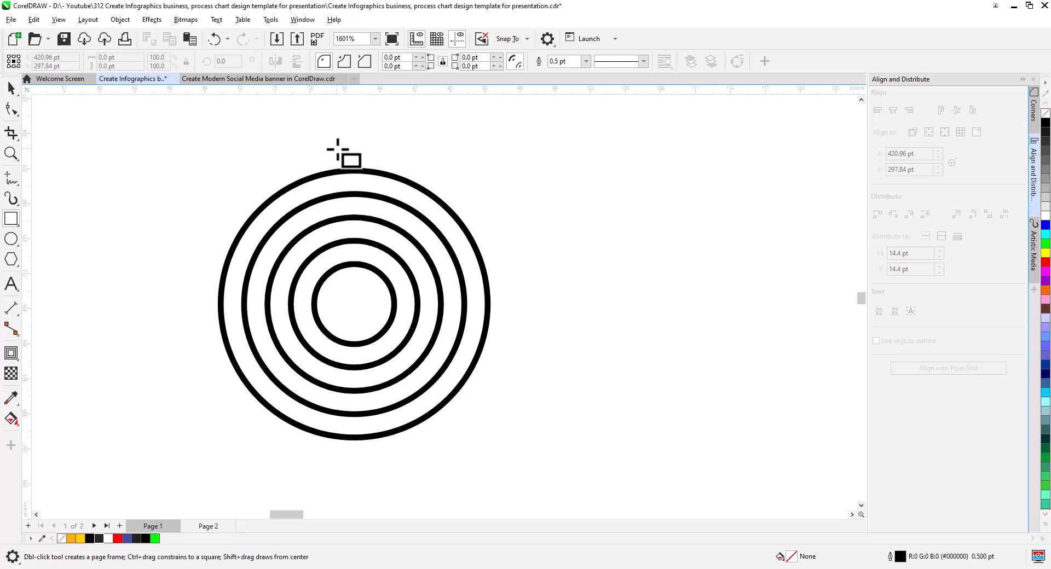
{"action": "left_click_drag", "start_coordinate": [338, 149], "coordinate": [360, 300]}
{"action": "left_click", "coordinate": [11, 88]}
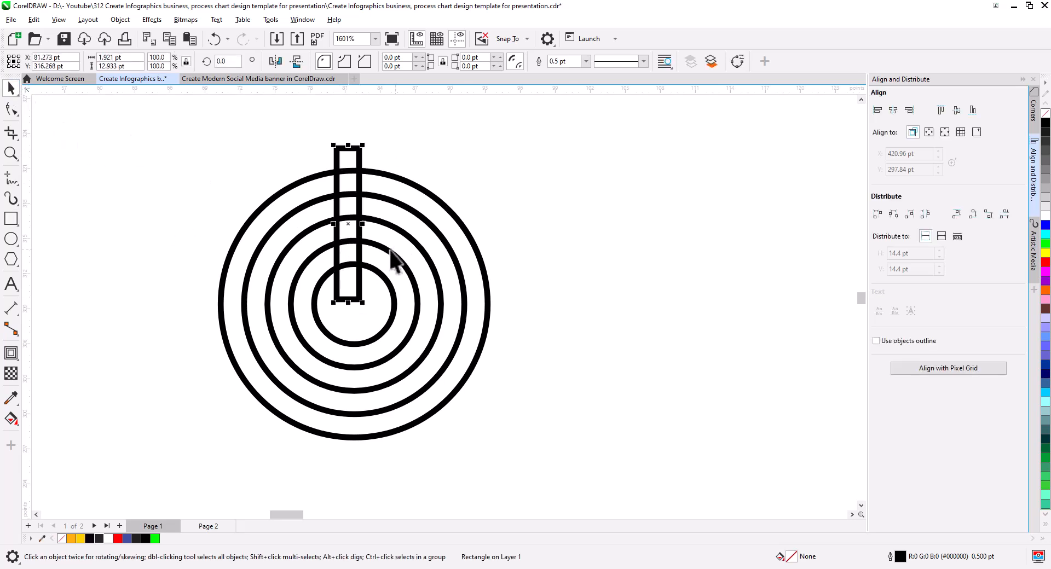
Step: Centre the narrow rectangle horizontally on the rings and shift it slightly down so its lower end reaches the rings' centre
{"action": "left_click", "coordinate": [386, 282], "text": "shift"}
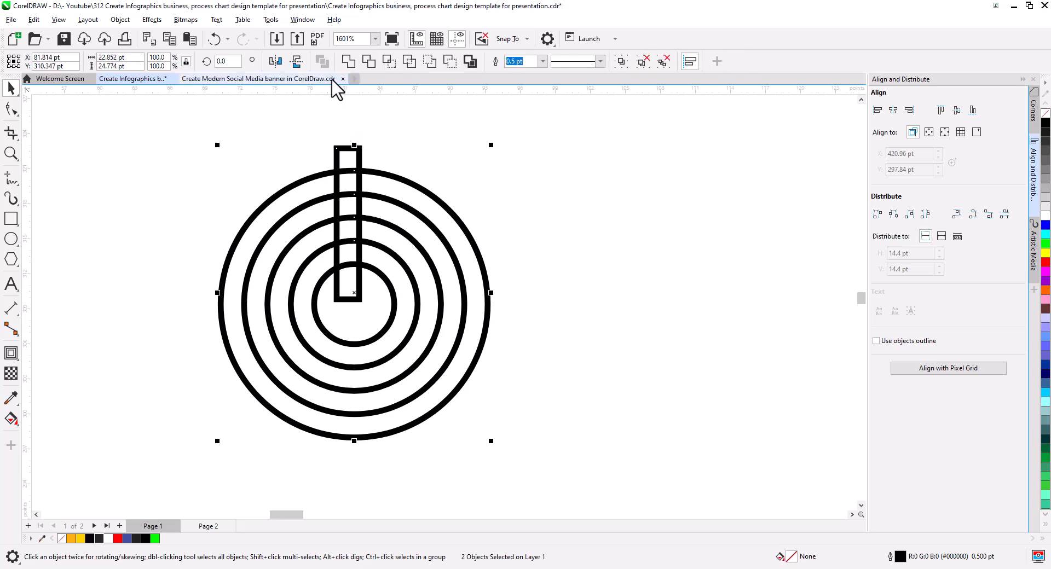
{"action": "left_click", "coordinate": [893, 110]}
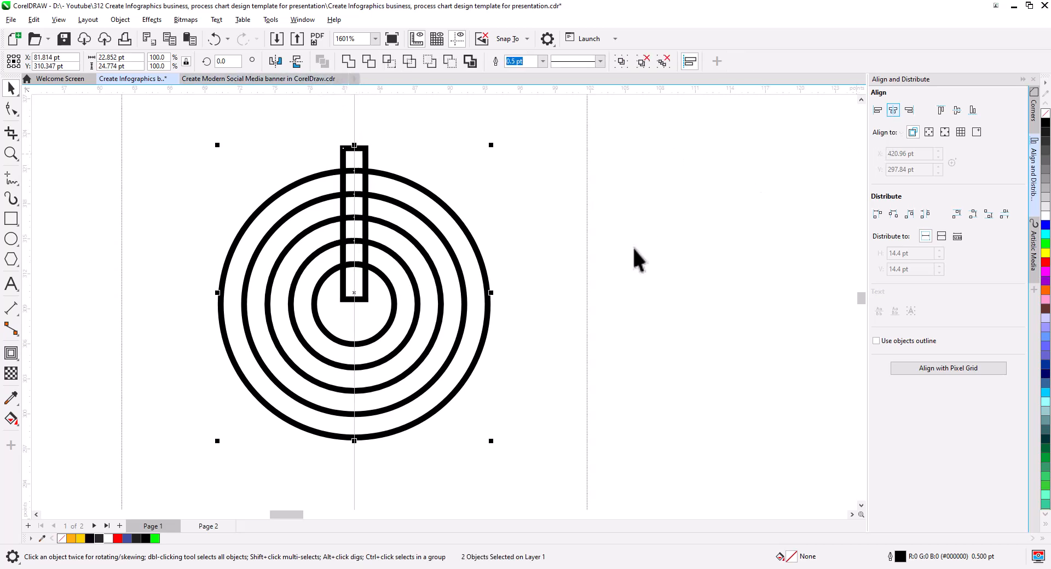
{"action": "left_click", "coordinate": [659, 260]}
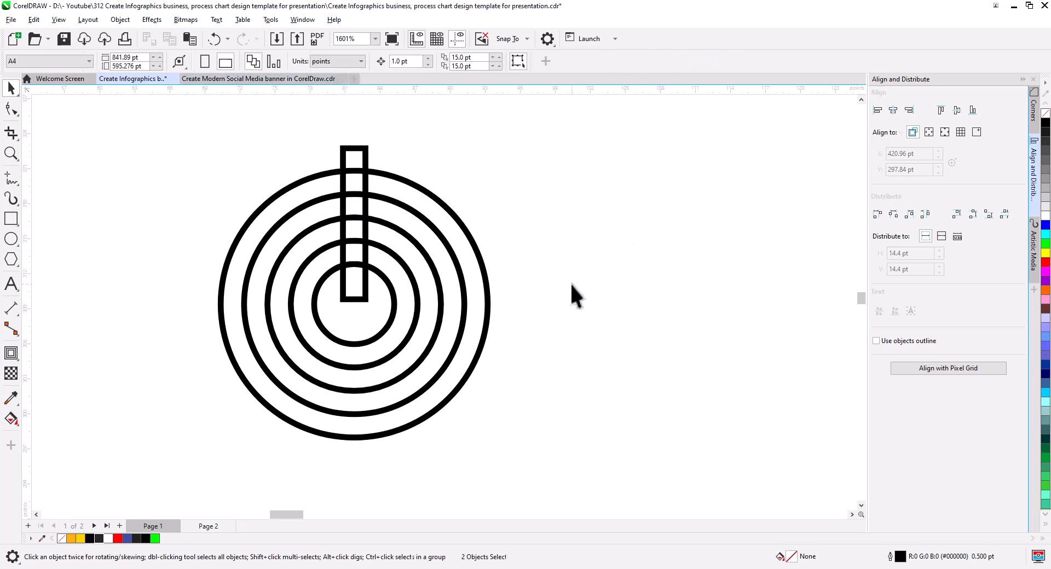
{"action": "left_click", "coordinate": [362, 299]}
{"action": "left_click", "coordinate": [549, 345]}
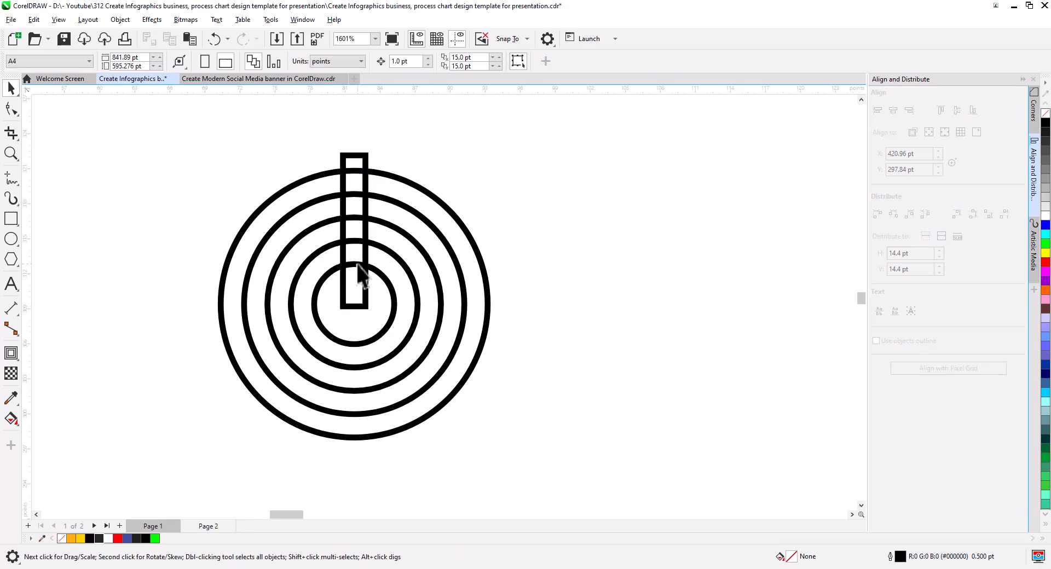
Step: Stretch the rectangle's upper edge upward to make a shaft about 19 pt tall
{"action": "scroll", "coordinate": [364, 258], "scroll_direction": "down", "scroll_amount": 1}
{"action": "left_click_drag", "start_coordinate": [369, 268], "coordinate": [372, 363]}
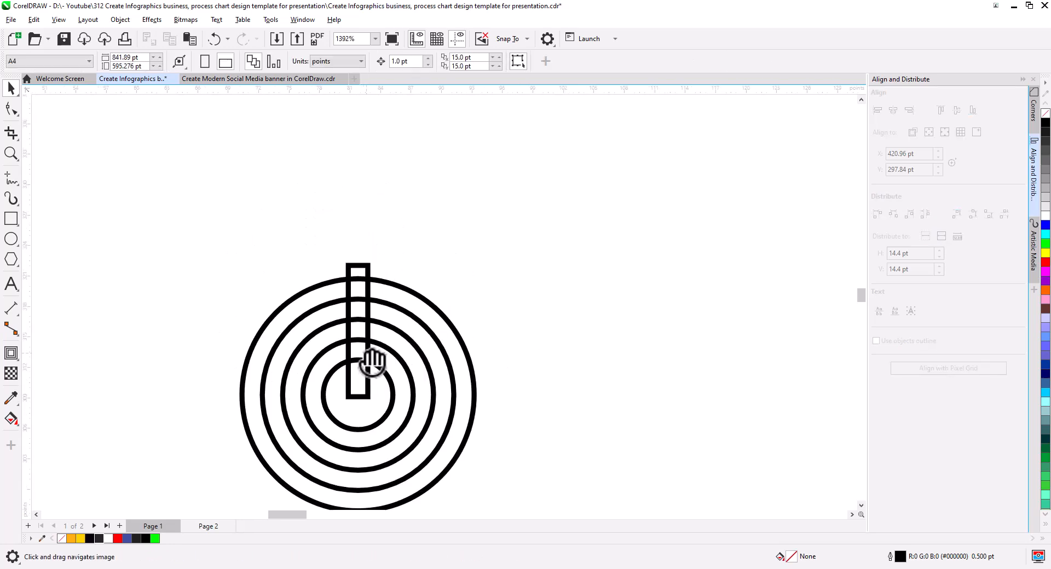
{"action": "left_click", "coordinate": [358, 265]}
{"action": "left_click_drag", "start_coordinate": [359, 248], "coordinate": [362, 201]}
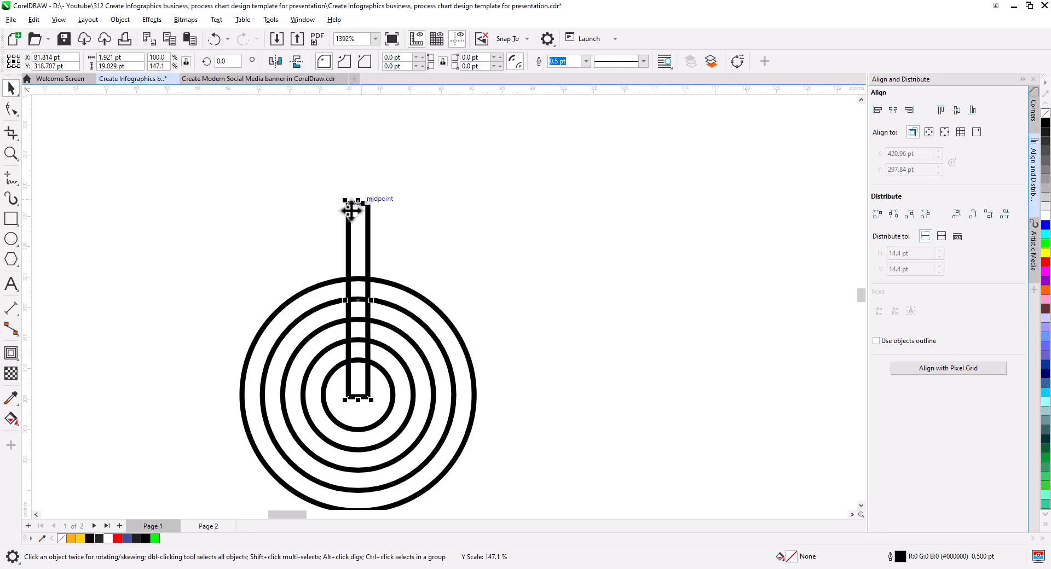
{"action": "left_click", "coordinate": [294, 241]}
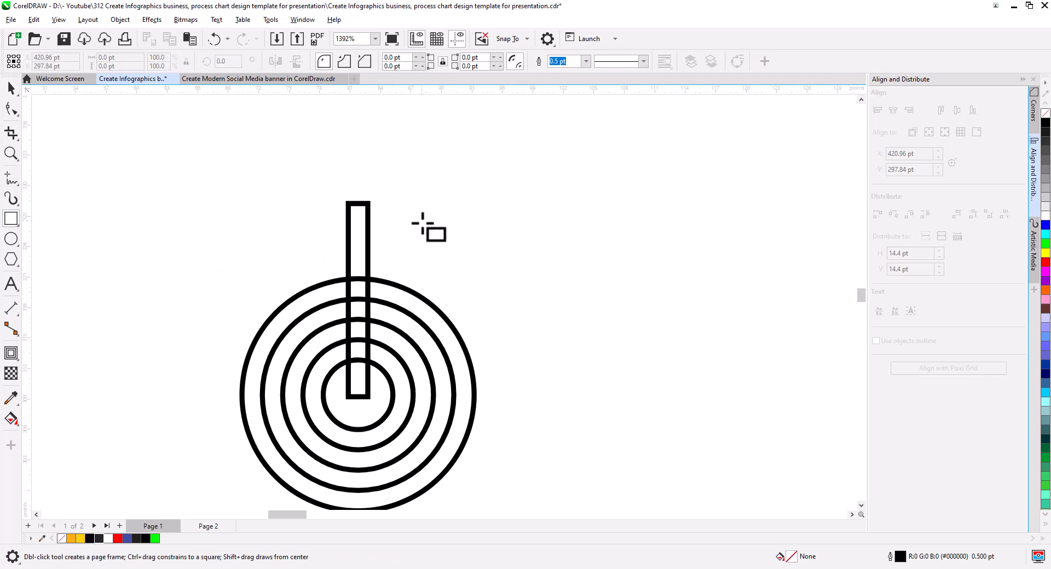
Step: Draw a small bar about 0.6 by 3.8 pt, rotate it to about 312°, enlarge it to about 130% and set it against the shaft's right side
{"action": "mouse_move", "coordinate": [422, 221]}
{"action": "left_mouse_down"}
{"action": "mouse_move", "coordinate": [429, 260]}
{"action": "mouse_move", "coordinate": [426, 241]}
{"action": "left_mouse_up"}
{"action": "key", "text": "space"}
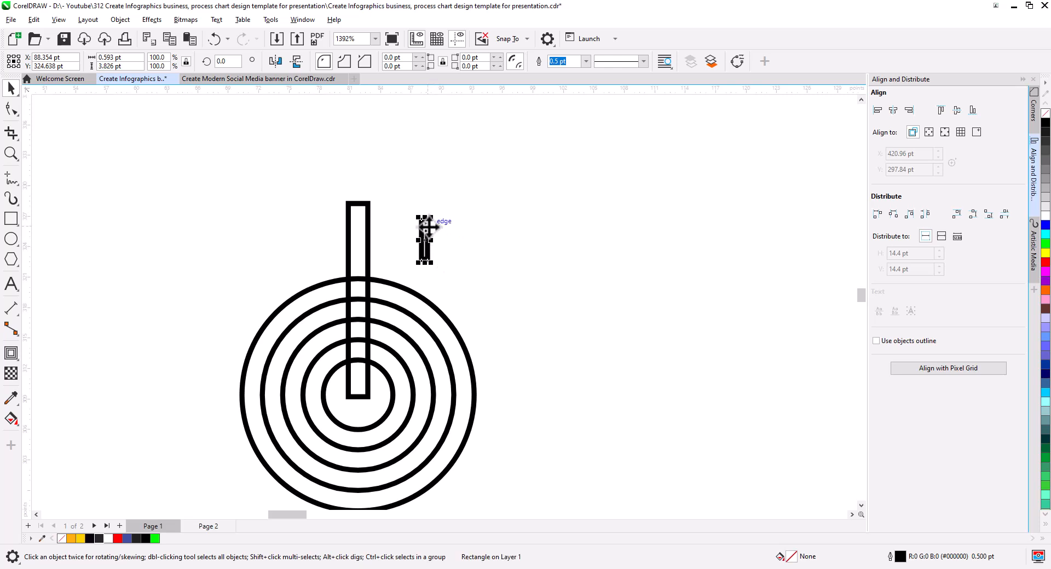
{"action": "left_click", "coordinate": [427, 226]}
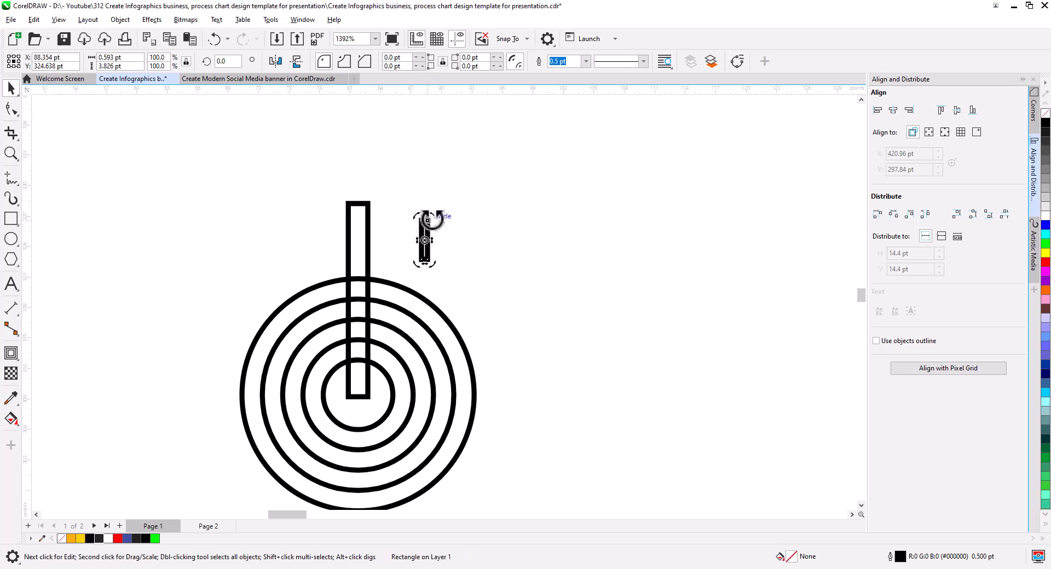
{"action": "left_click_drag", "start_coordinate": [432, 226], "coordinate": [412, 209]}
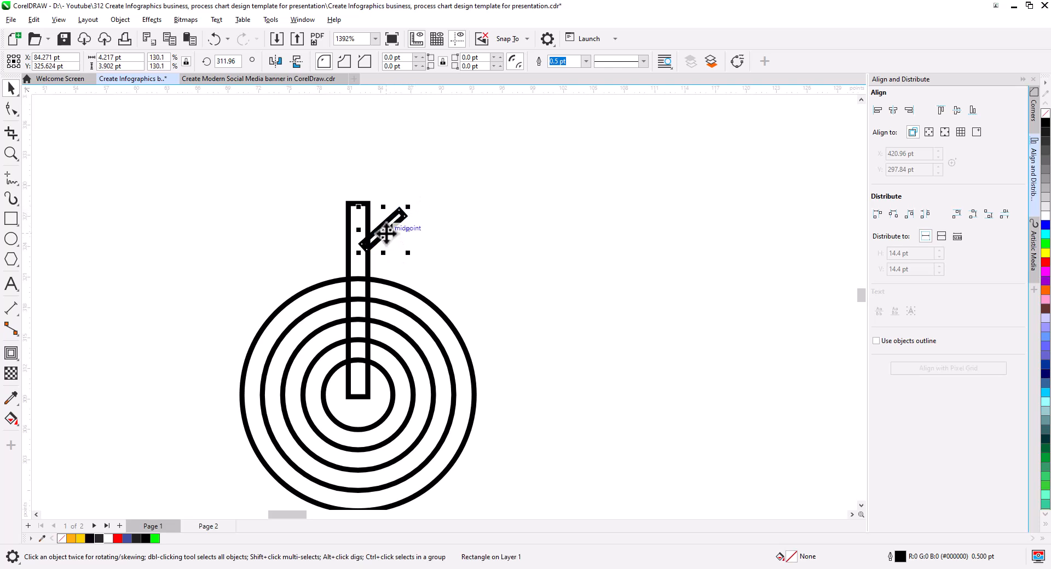
Step: Copy the slanted bar upward to the shaft's tip and centre the two bars horizontally with each other
{"action": "left_click_drag", "start_coordinate": [386, 234], "coordinate": [383, 198]}
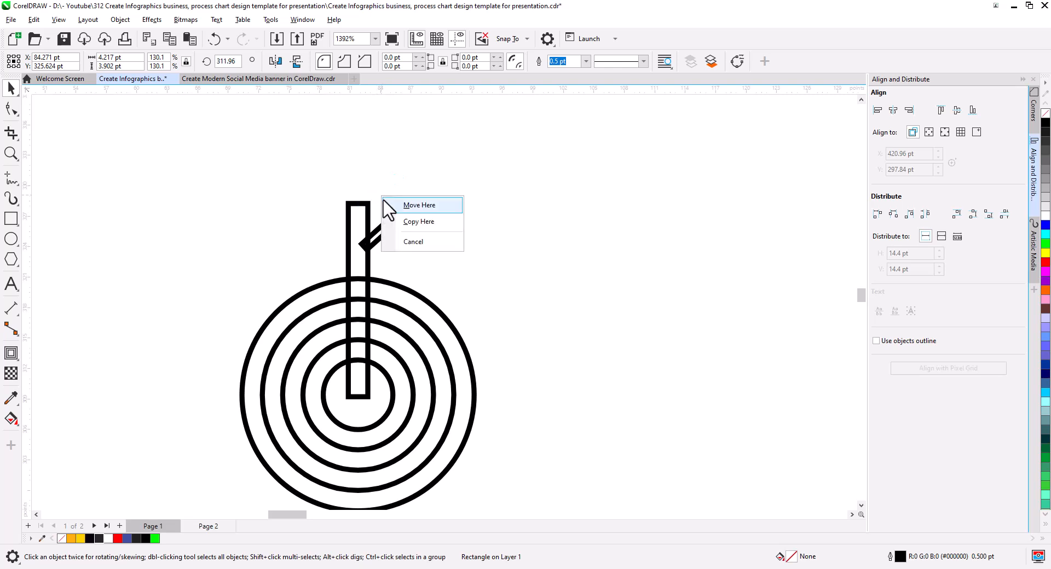
{"action": "left_click", "coordinate": [411, 222]}
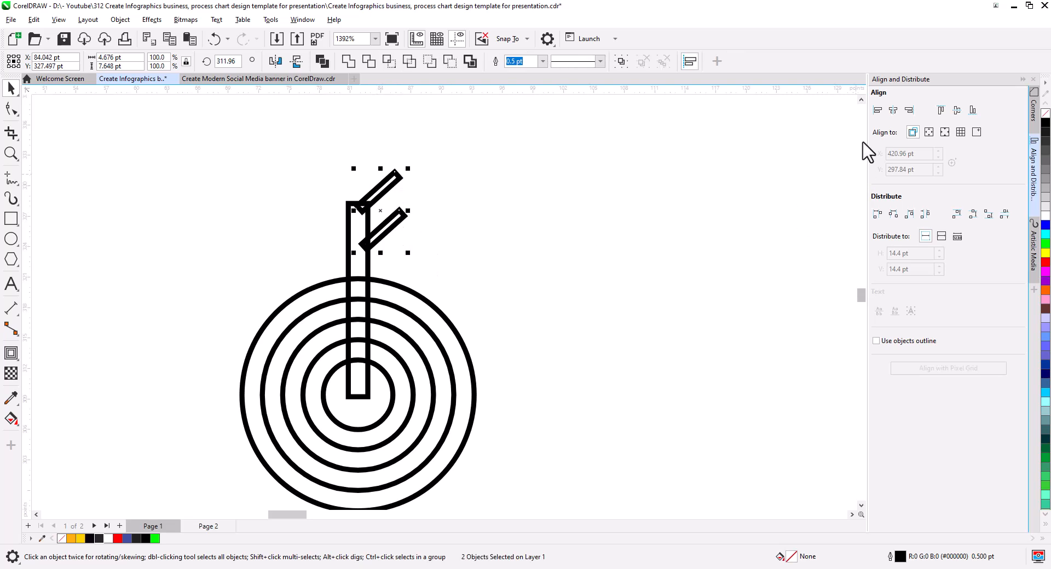
{"action": "left_click", "coordinate": [892, 111]}
{"action": "left_click", "coordinate": [446, 167]}
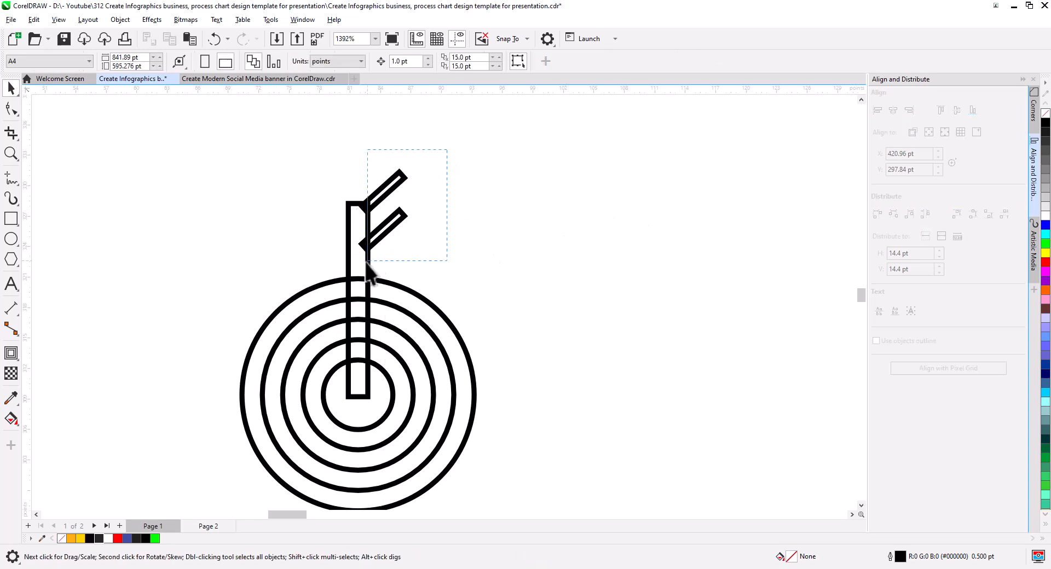
Step: Duplicate the two slanted bars, mirror the copies horizontally and place them on the opposite side of the shaft
{"action": "left_click_drag", "start_coordinate": [367, 262], "coordinate": [368, 261]}
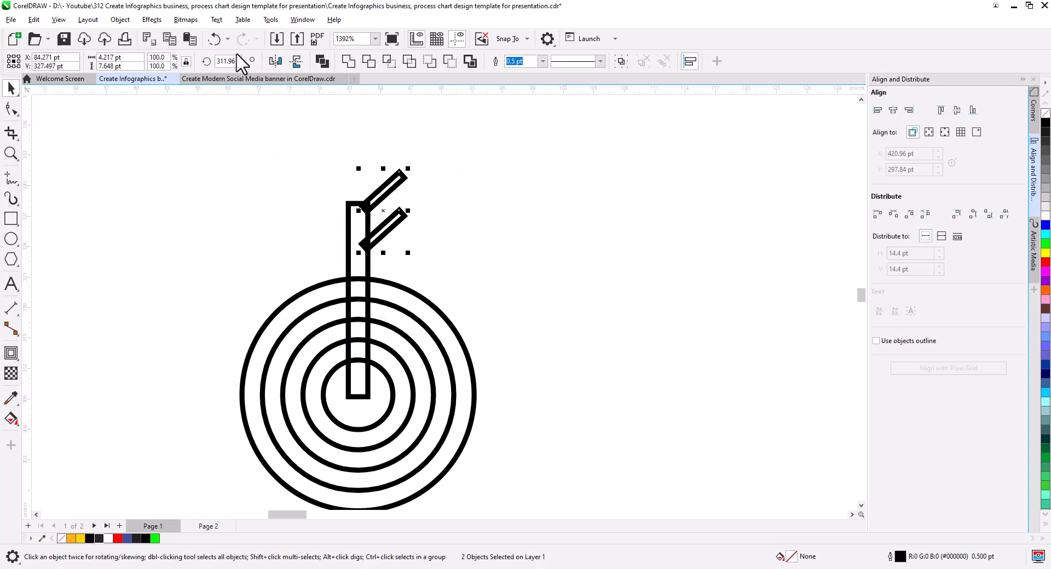
{"action": "left_click", "coordinate": [190, 40]}
{"action": "left_click", "coordinate": [276, 61]}
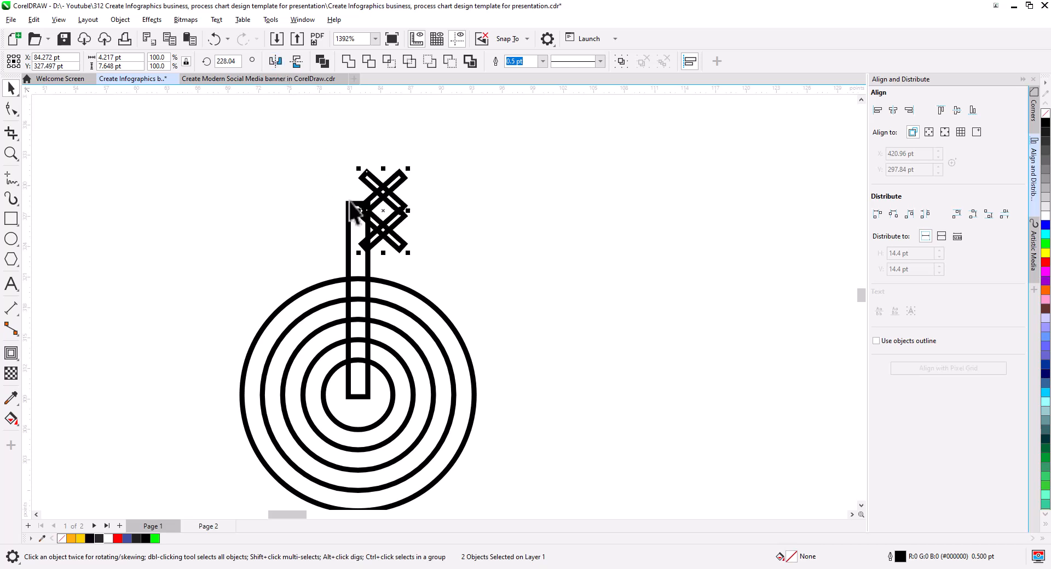
{"action": "left_click_drag", "start_coordinate": [397, 207], "coordinate": [355, 206]}
{"action": "left_click", "coordinate": [448, 271]}
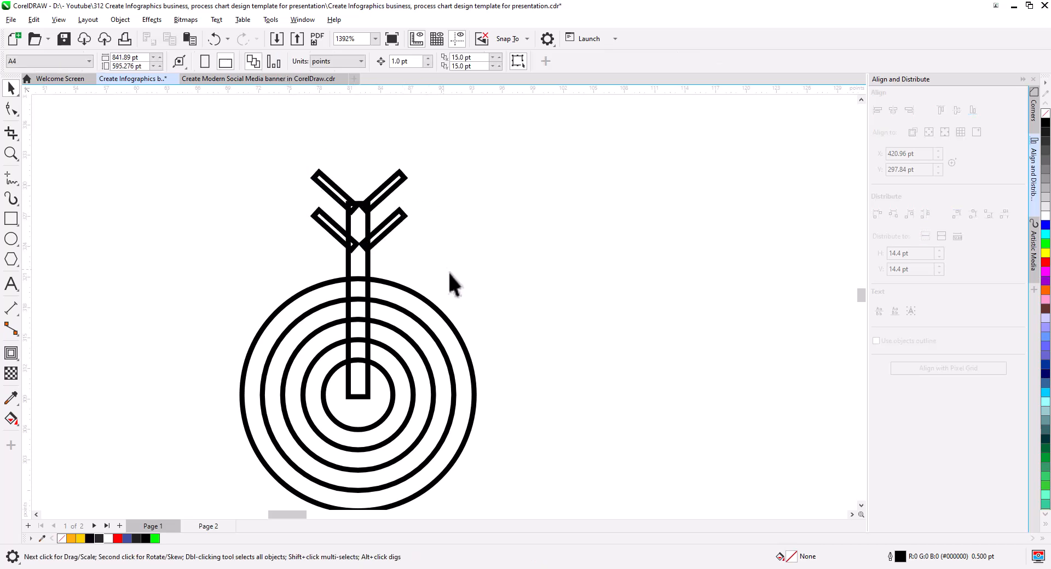
Step: Centre the four slanted bars horizontally on the shaft and weld them with it into a single arrow shape
{"action": "left_click_drag", "start_coordinate": [269, 147], "coordinate": [269, 146]}
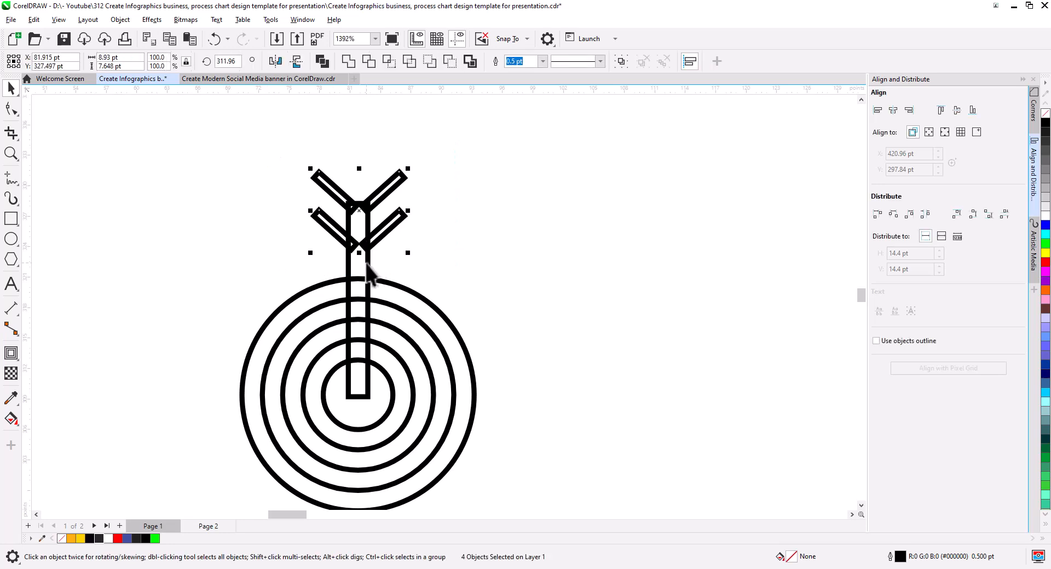
{"action": "left_click", "coordinate": [445, 267]}
{"action": "left_click_drag", "start_coordinate": [289, 164], "coordinate": [289, 164]}
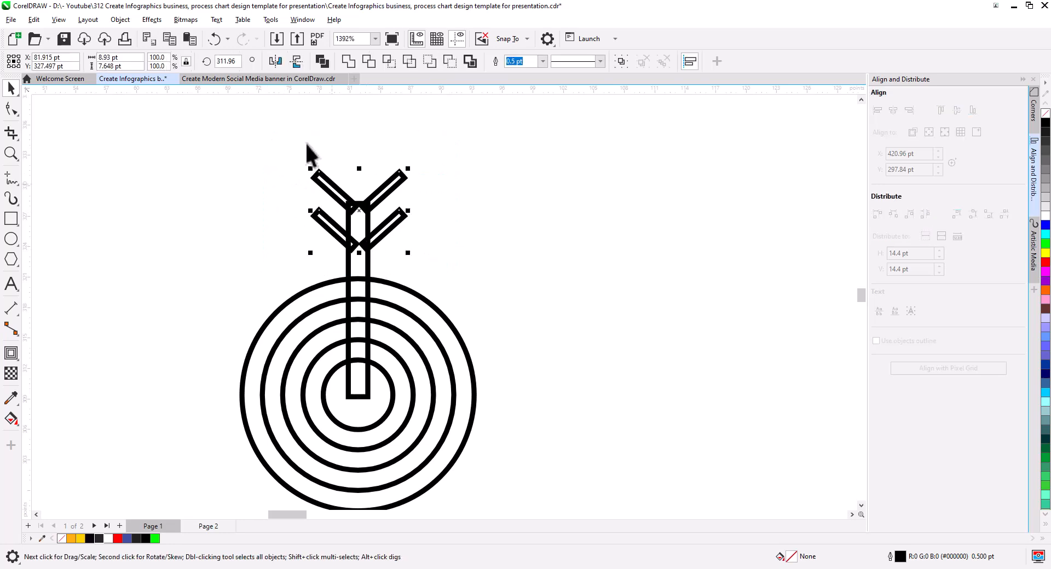
{"action": "left_click", "coordinate": [360, 279], "text": "shift"}
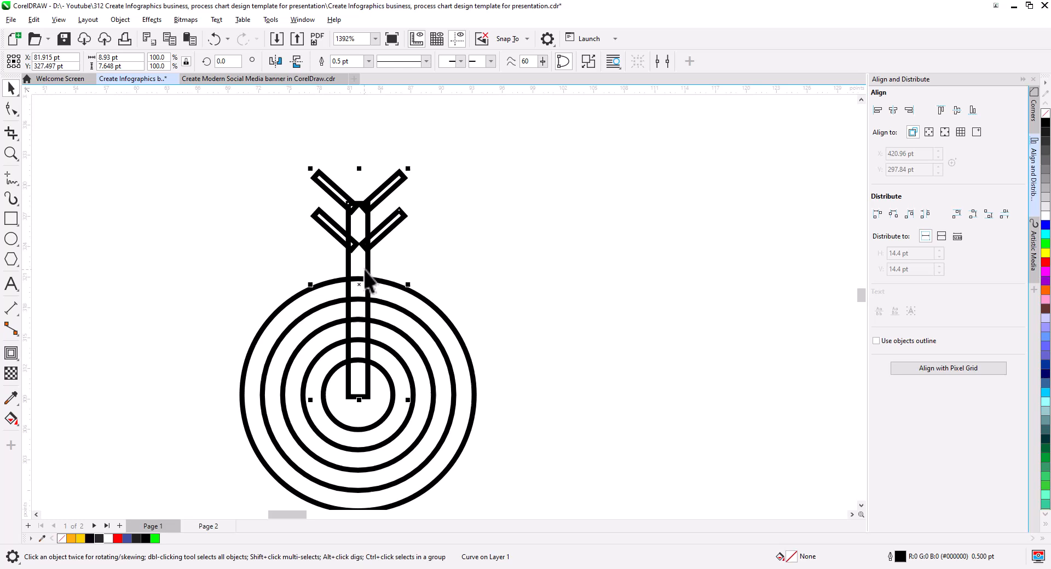
{"action": "left_click", "coordinate": [894, 111]}
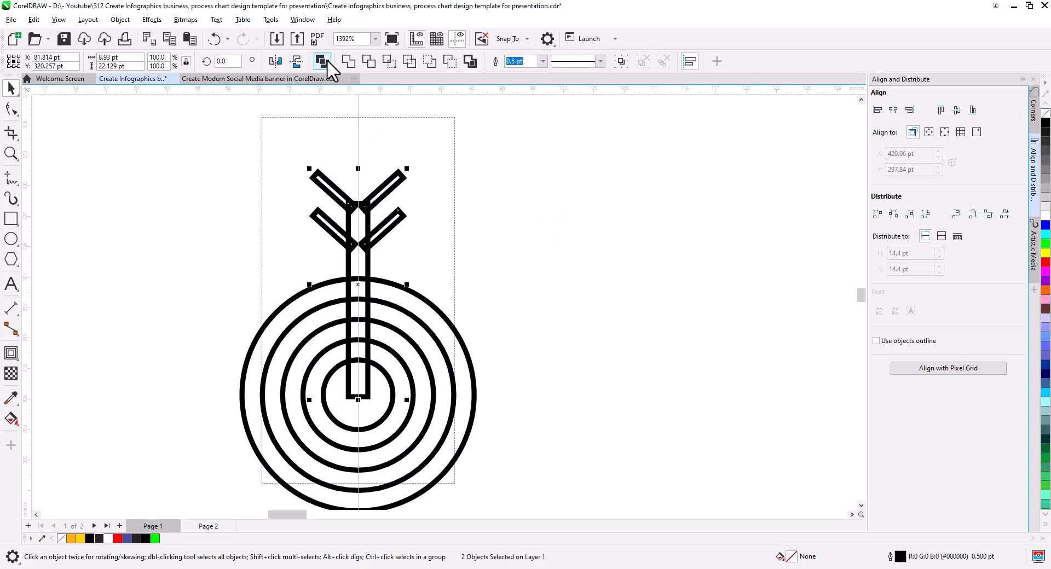
{"action": "left_click", "coordinate": [347, 61]}
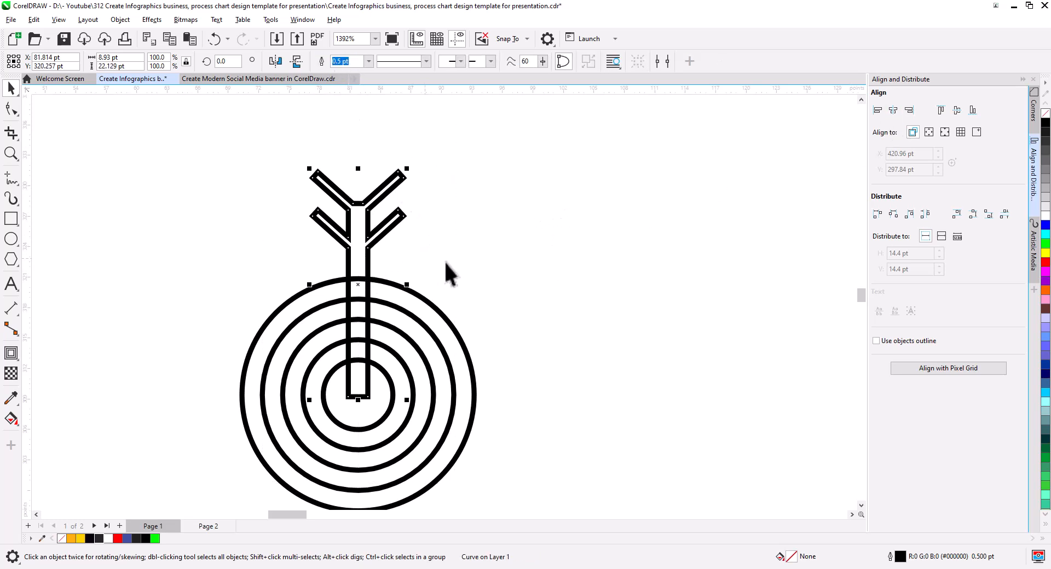
Step: Move the nodes of the arrow's lower pair of feathers upward, closer to the upper pair
{"action": "left_click_drag", "start_coordinate": [467, 274], "coordinate": [496, 260]}
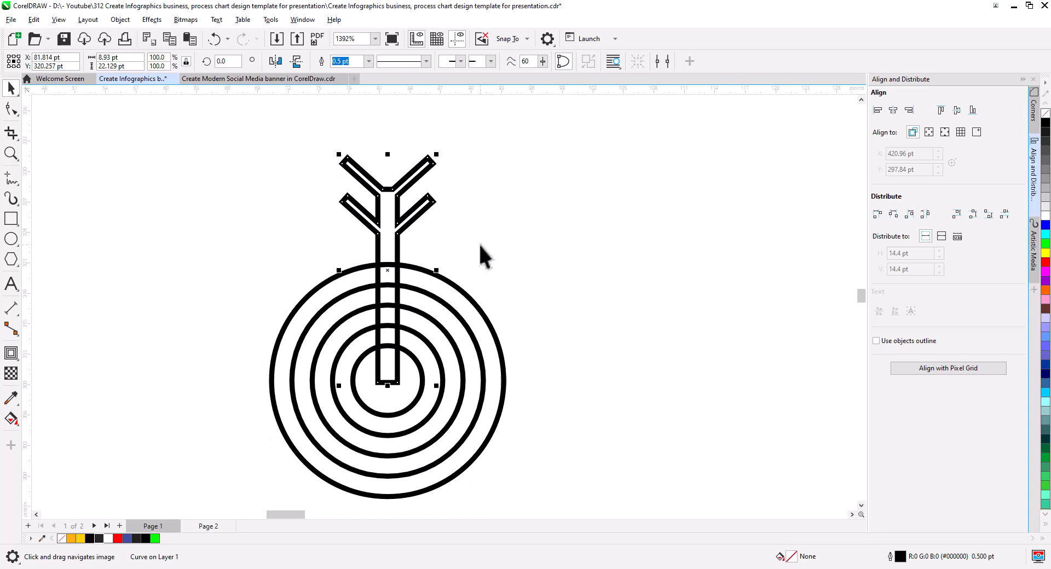
{"action": "left_click", "coordinate": [12, 109]}
{"action": "scroll", "coordinate": [350, 198], "scroll_direction": "up", "scroll_amount": 2}
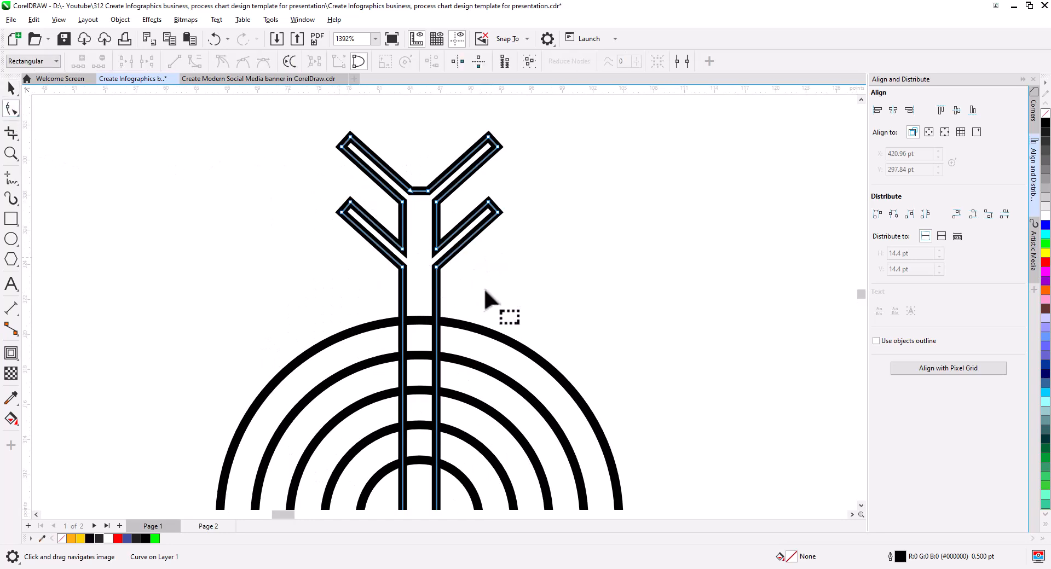
{"action": "left_click_drag", "start_coordinate": [544, 316], "coordinate": [322, 203]}
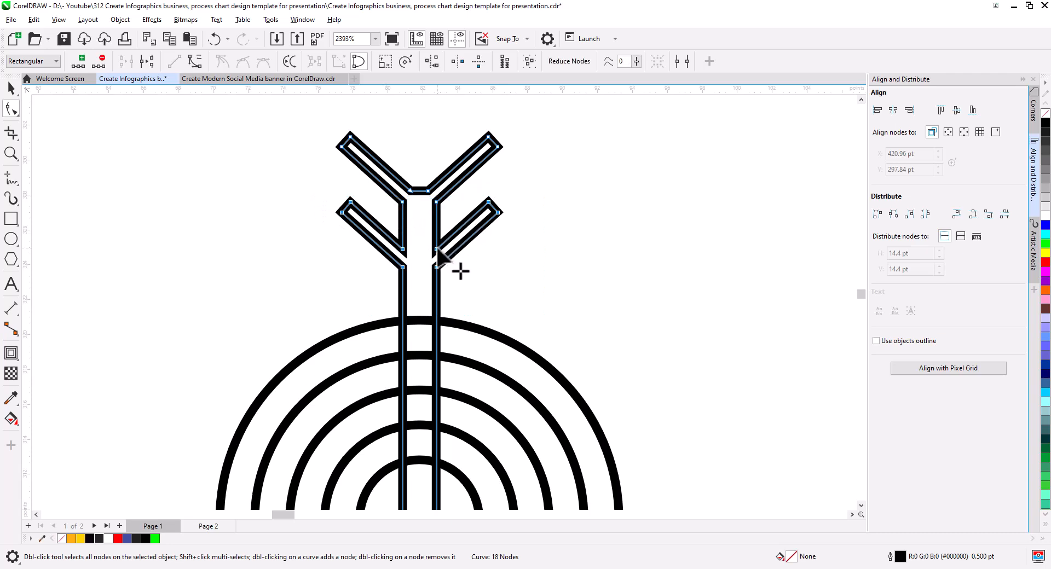
{"action": "left_click_drag", "start_coordinate": [438, 249], "coordinate": [437, 226]}
Step: Move the nodes of the arrow's right half inward to narrow its shaft
{"action": "left_click_drag", "start_coordinate": [551, 340], "coordinate": [275, 104]}
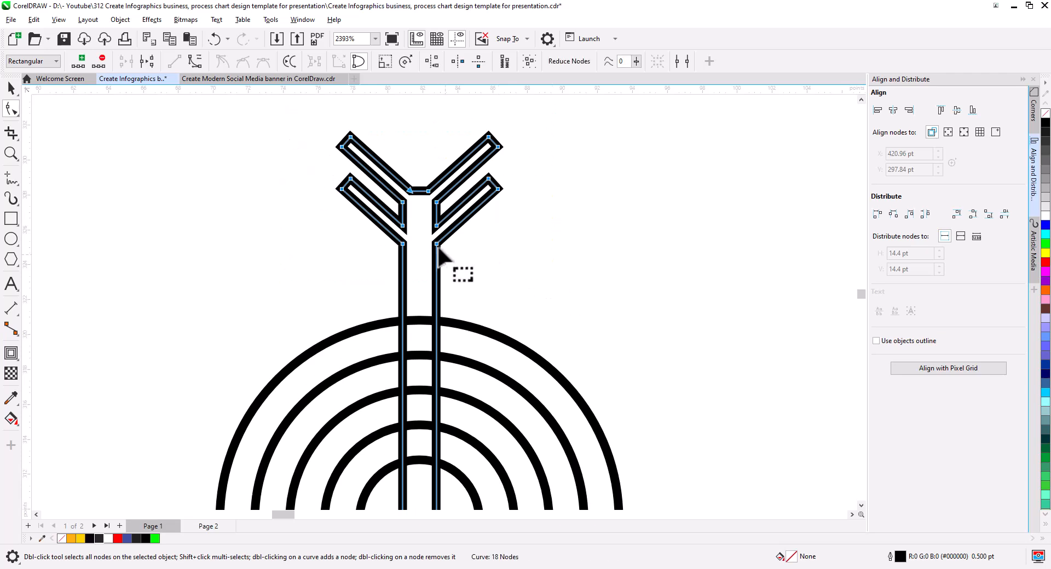
{"action": "scroll", "coordinate": [482, 276], "scroll_direction": "down", "scroll_amount": 1}
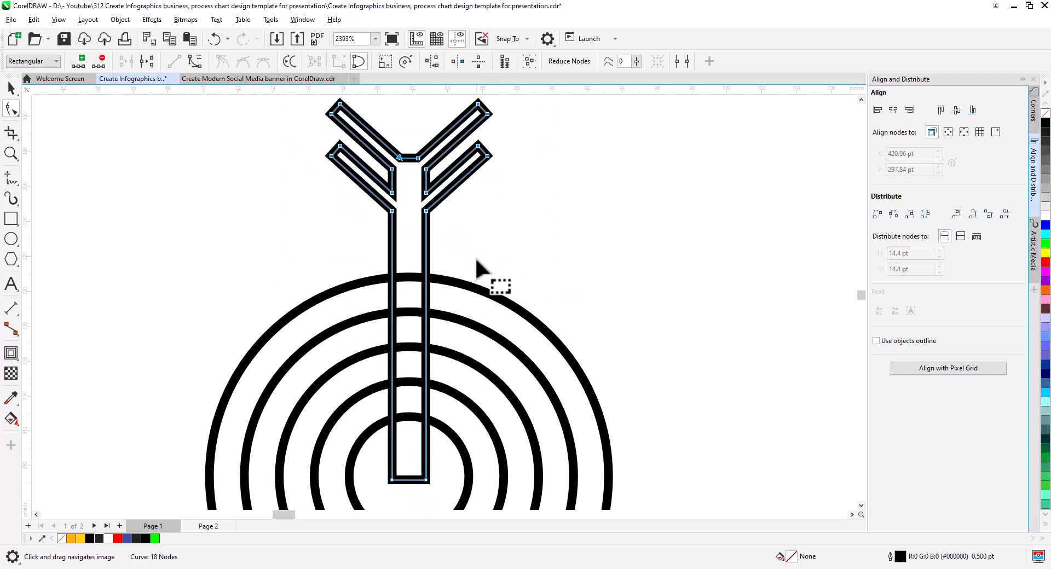
{"action": "left_click_drag", "start_coordinate": [582, 473], "coordinate": [422, 118]}
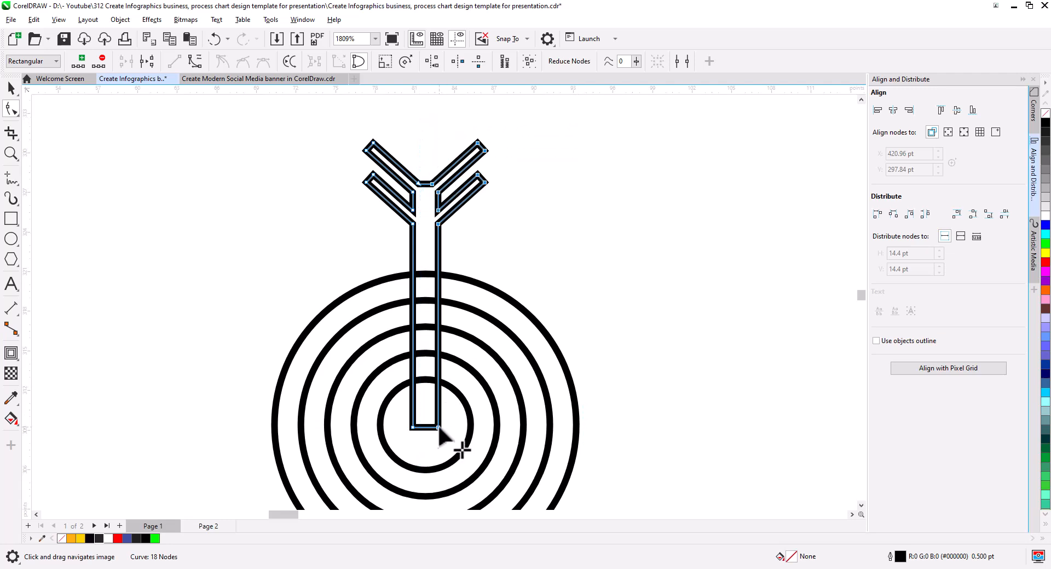
{"action": "left_click_drag", "start_coordinate": [440, 429], "coordinate": [432, 429]}
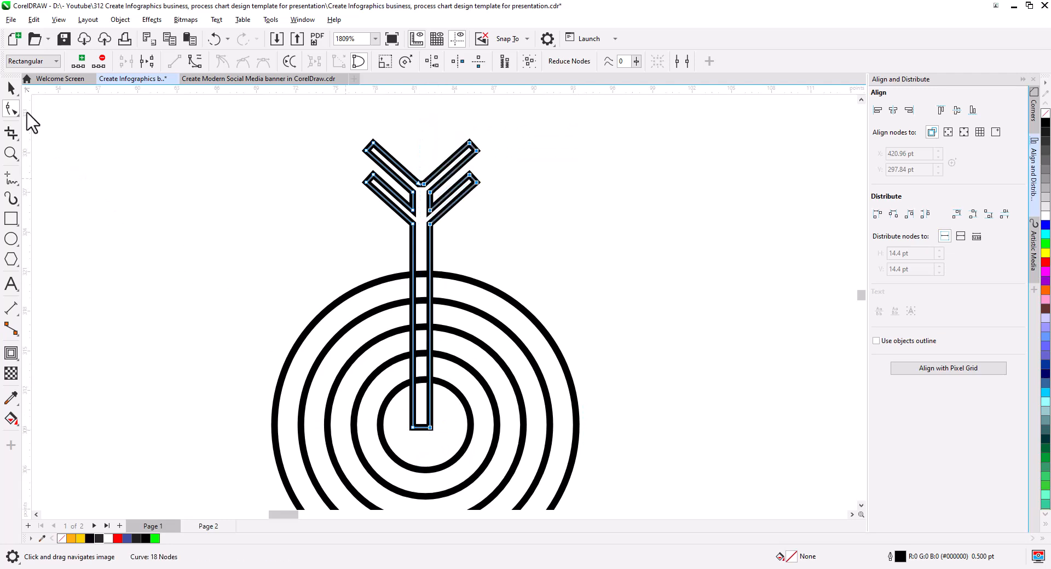
Step: Centre the narrowed arrow horizontally on the concentric rings
{"action": "left_click", "coordinate": [12, 88]}
{"action": "left_click", "coordinate": [463, 373], "text": "shift"}
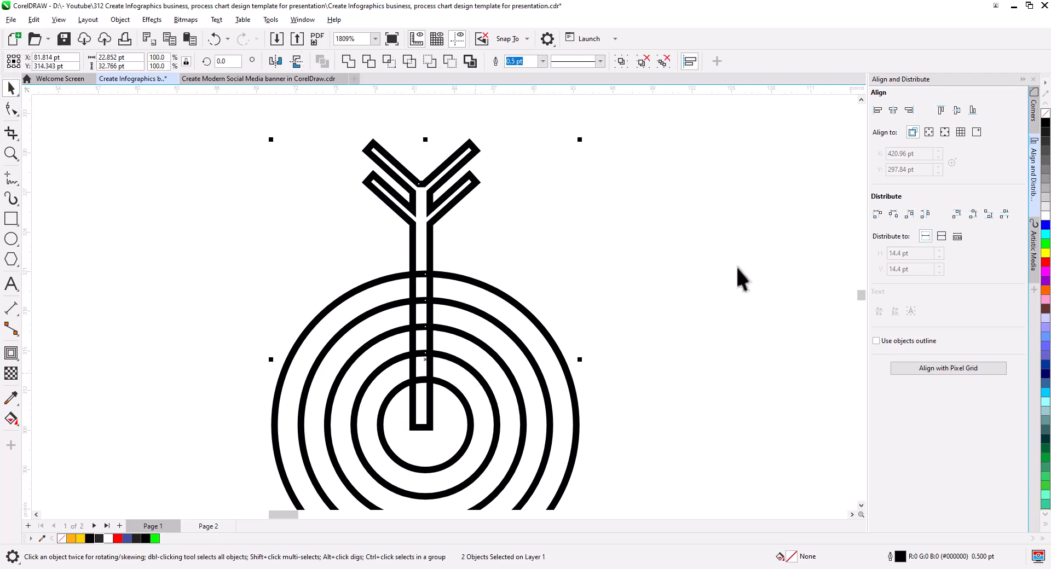
{"action": "left_click", "coordinate": [654, 297]}
{"action": "scroll", "coordinate": [586, 327], "scroll_direction": "down", "scroll_amount": 3}
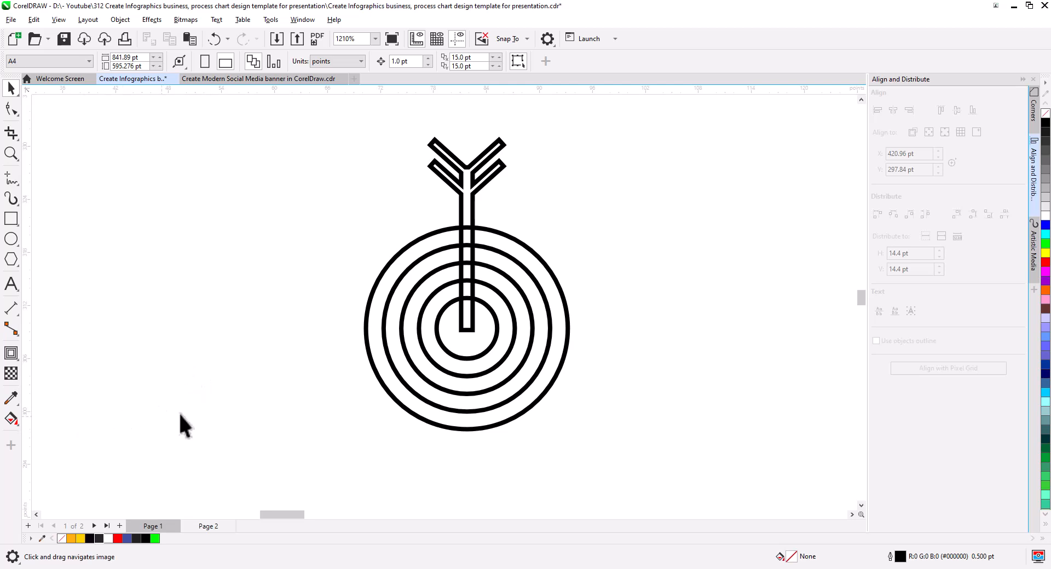
Step: Convert the arrow's outline to an object
{"action": "left_click", "coordinate": [473, 205]}
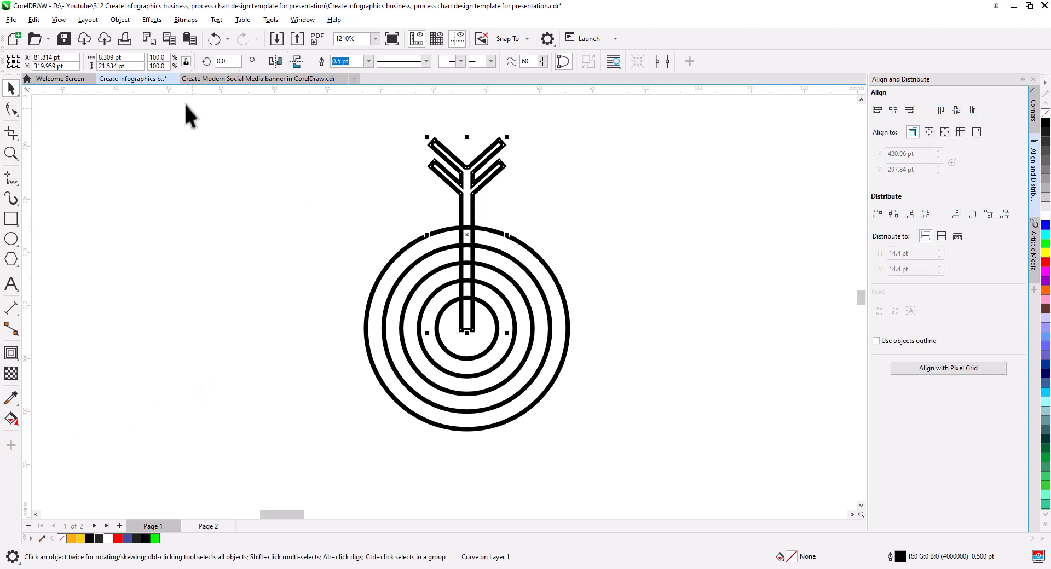
{"action": "left_click", "coordinate": [120, 20]}
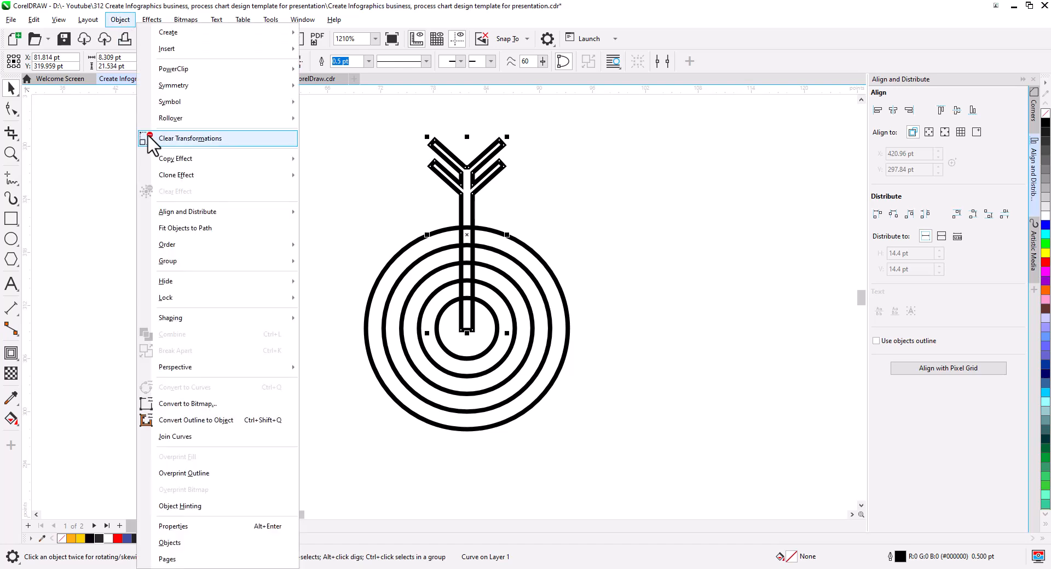
{"action": "left_click", "coordinate": [202, 420]}
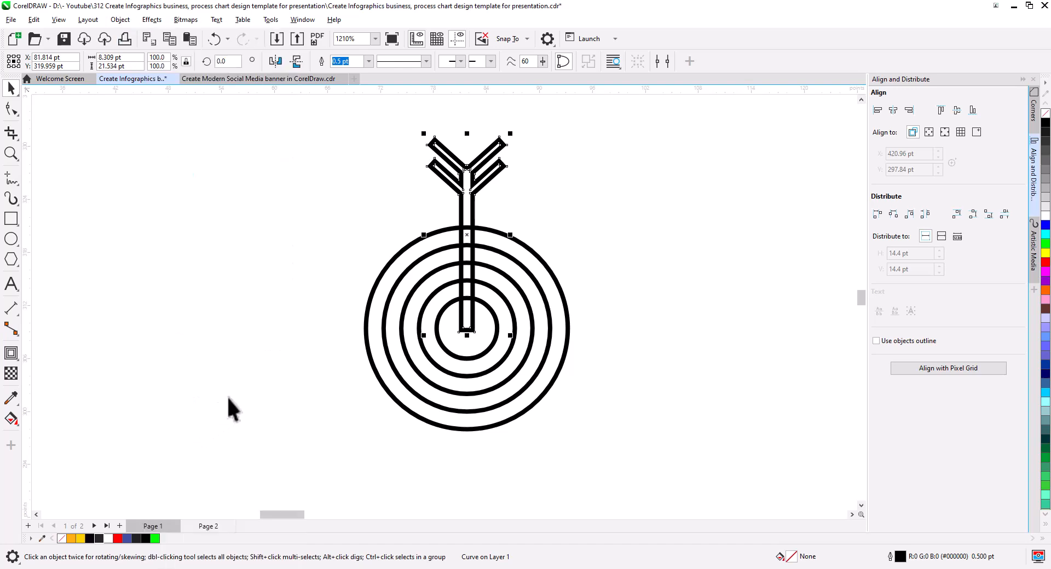
{"action": "left_click", "coordinate": [255, 390]}
Step: Smart Fill the target's centre circle, third ring and outermost ring with blue, leaving alternate rings empty around the arrow
{"action": "scroll", "coordinate": [457, 375], "scroll_direction": "up", "scroll_amount": 1}
{"action": "scroll", "coordinate": [457, 375], "scroll_direction": "up", "scroll_amount": 1}
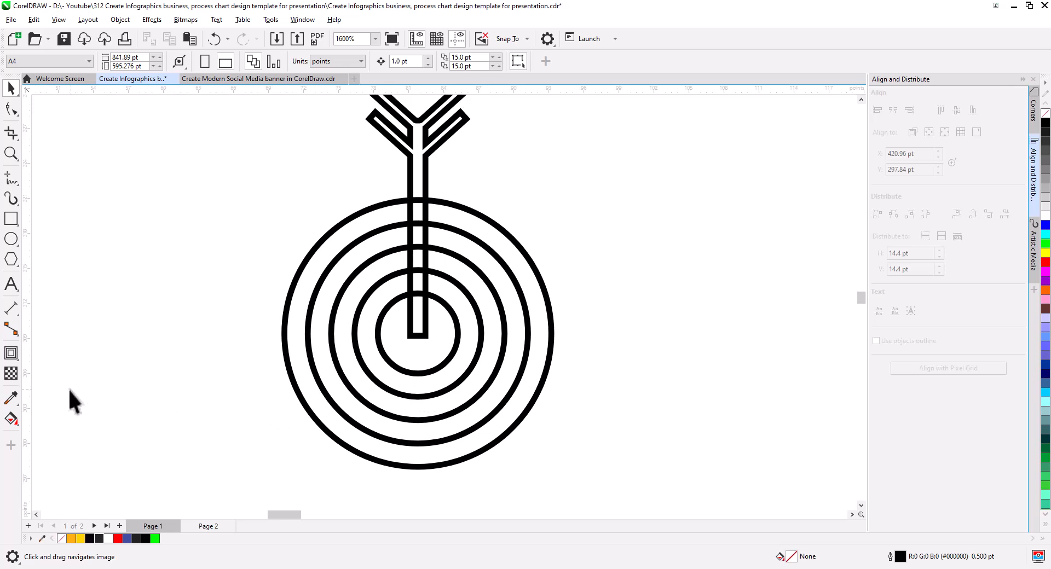
{"action": "left_click", "coordinate": [11, 419]}
{"action": "left_click", "coordinate": [44, 458]}
{"action": "left_click", "coordinate": [411, 363]}
{"action": "left_click", "coordinate": [347, 366]}
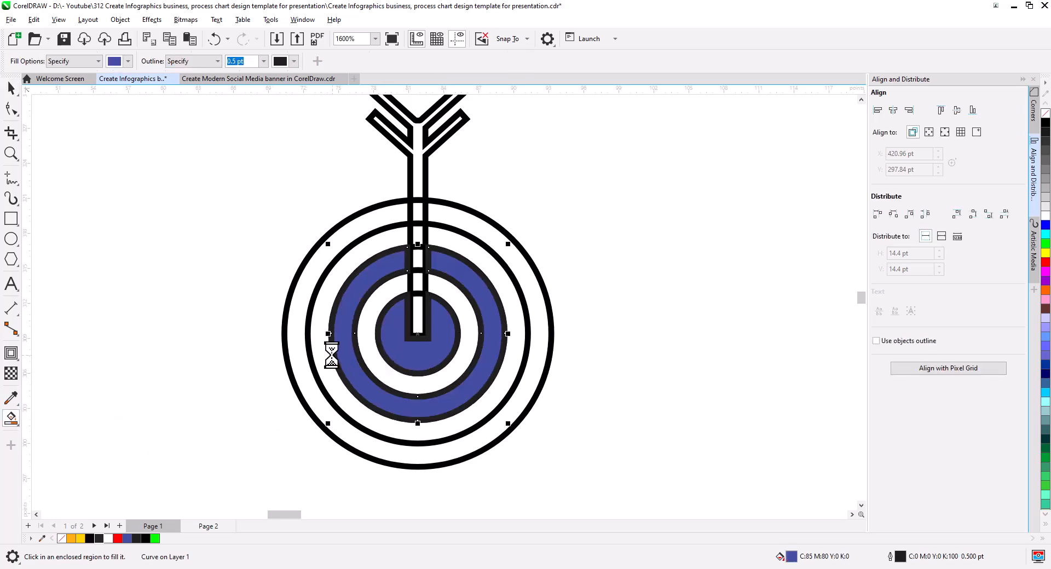
{"action": "left_click", "coordinate": [300, 329]}
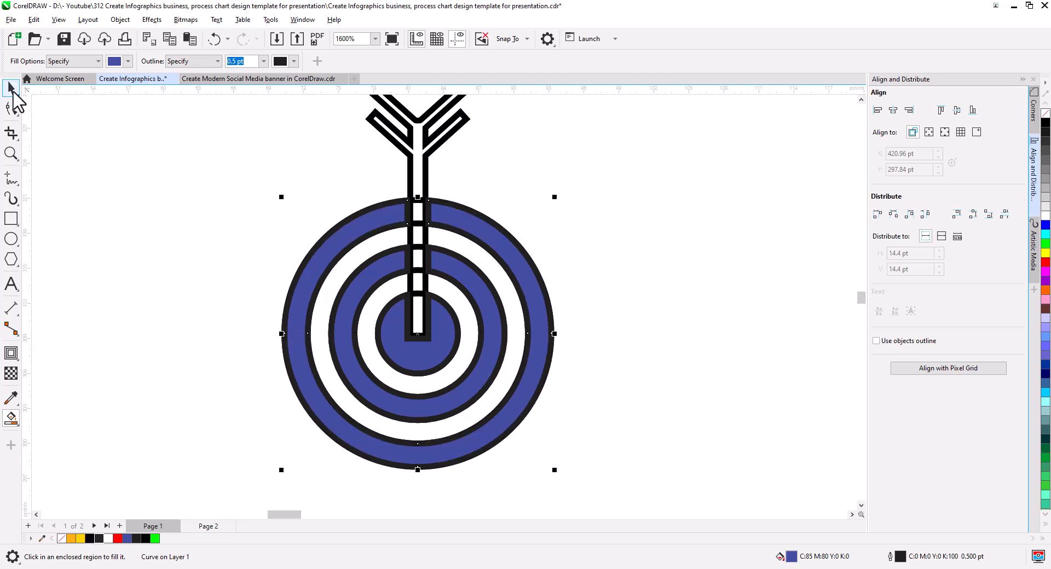
Step: Delete the original group of concentric circles beneath the blue-filled ring shapes
{"action": "left_click", "coordinate": [12, 89]}
{"action": "left_click", "coordinate": [442, 295]}
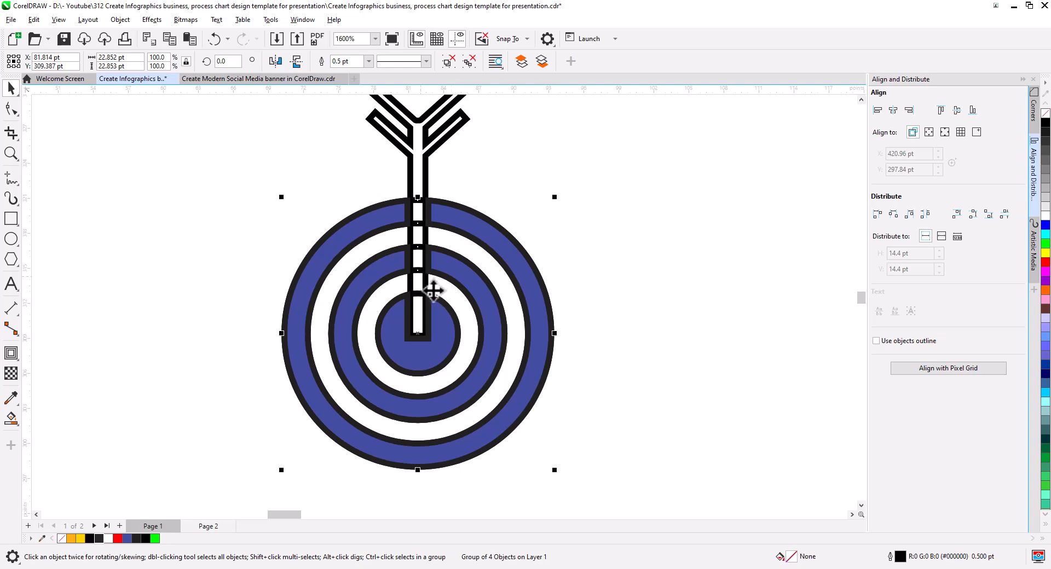
{"action": "key", "text": "Escape"}
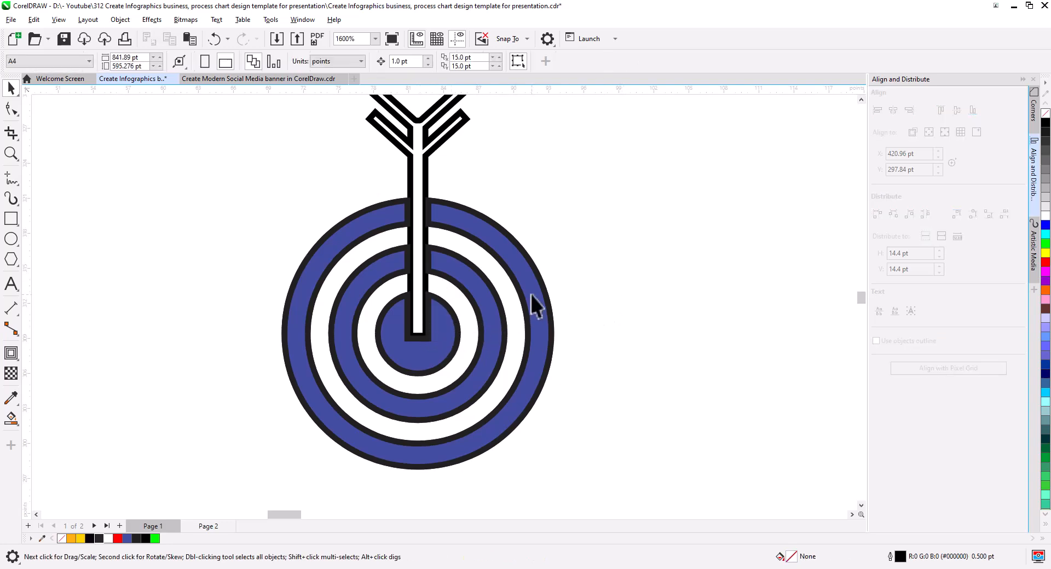
Step: Break the arrow's converted outline object apart into separate curves
{"action": "scroll", "coordinate": [531, 295], "scroll_direction": "down", "scroll_amount": 2}
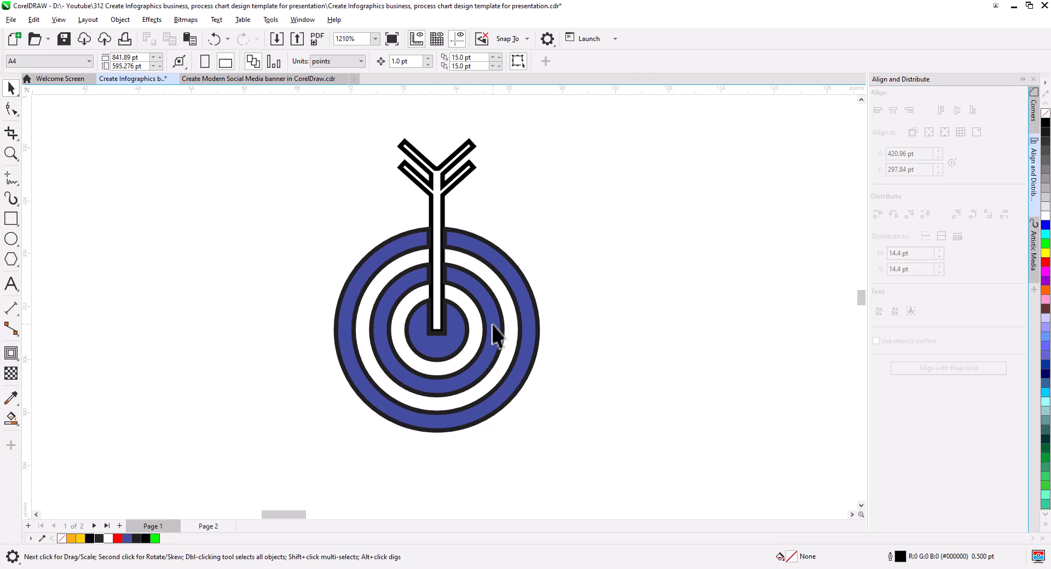
{"action": "left_click", "coordinate": [432, 268]}
{"action": "right_click", "coordinate": [431, 268]}
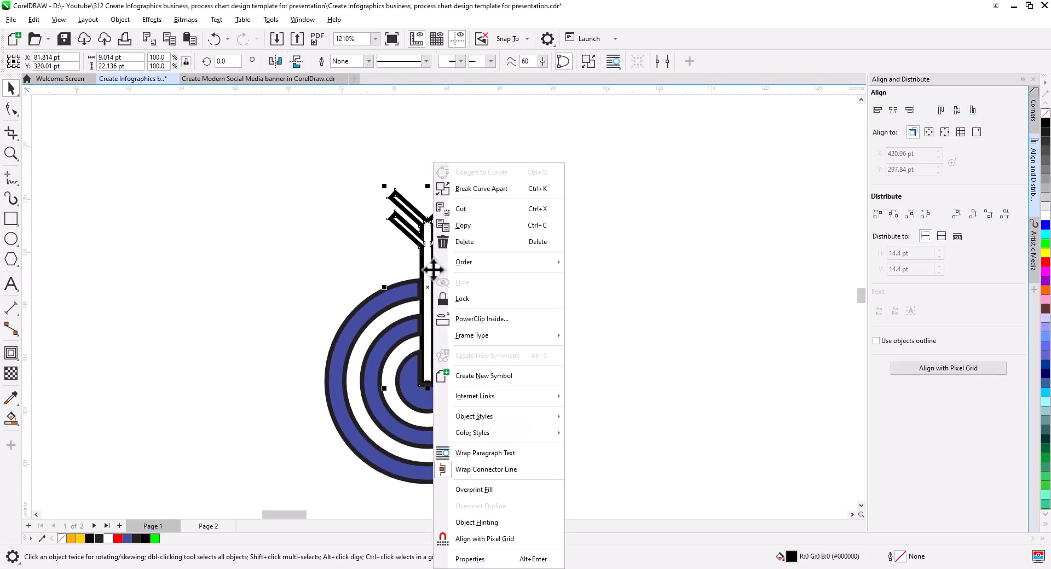
{"action": "left_click", "coordinate": [492, 189]}
{"action": "left_click", "coordinate": [466, 228]}
Step: Delete the larger outer arrow silhouette, keeping the thin inner arrow
{"action": "scroll", "coordinate": [466, 228], "scroll_direction": "up", "scroll_amount": 7}
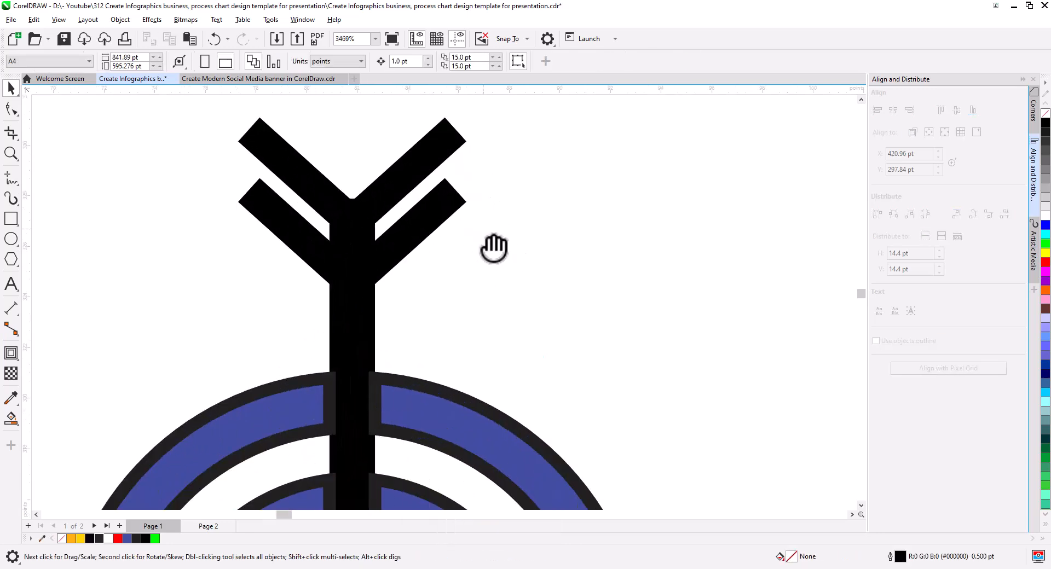
{"action": "left_click_drag", "start_coordinate": [494, 247], "coordinate": [480, 222]}
{"action": "left_click", "coordinate": [478, 221]}
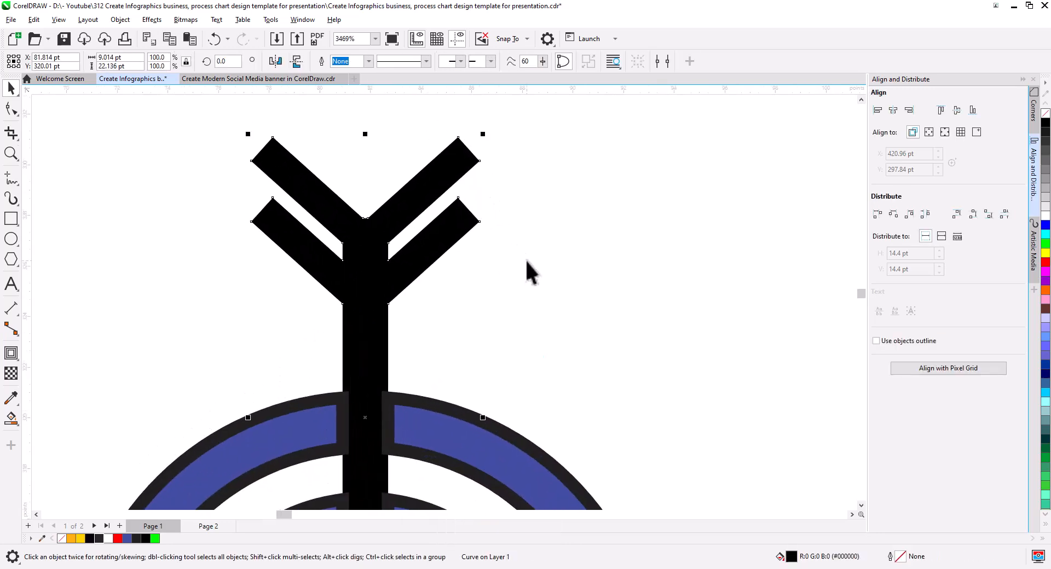
{"action": "left_click", "coordinate": [524, 258]}
Step: Remove the outlines from the target's rings, centre circle and arrow together
{"action": "scroll", "coordinate": [469, 289], "scroll_direction": "down", "scroll_amount": 6}
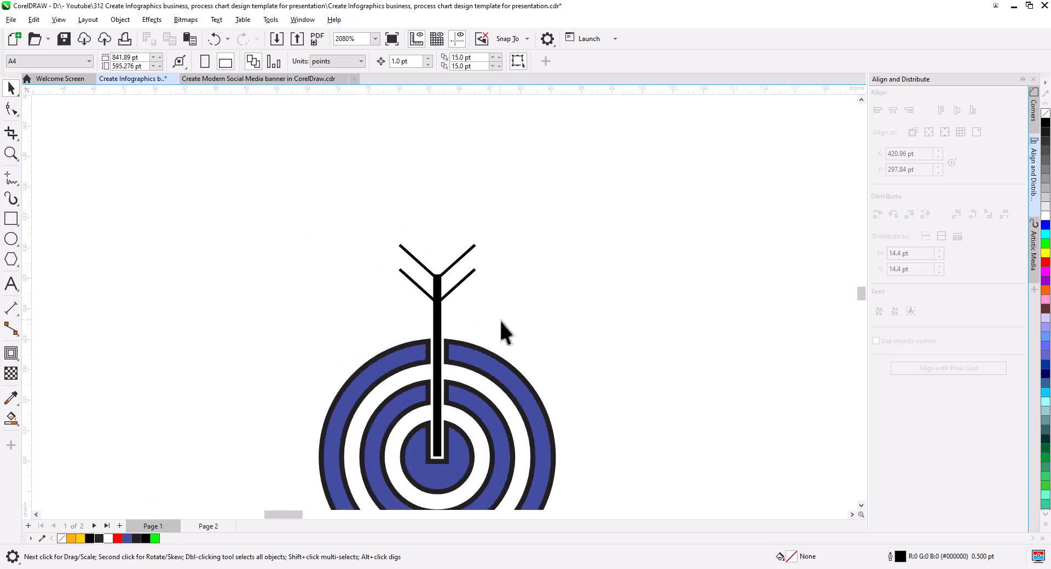
{"action": "left_click_drag", "start_coordinate": [500, 320], "coordinate": [523, 247]}
{"action": "scroll", "coordinate": [525, 251], "scroll_direction": "down", "scroll_amount": 1}
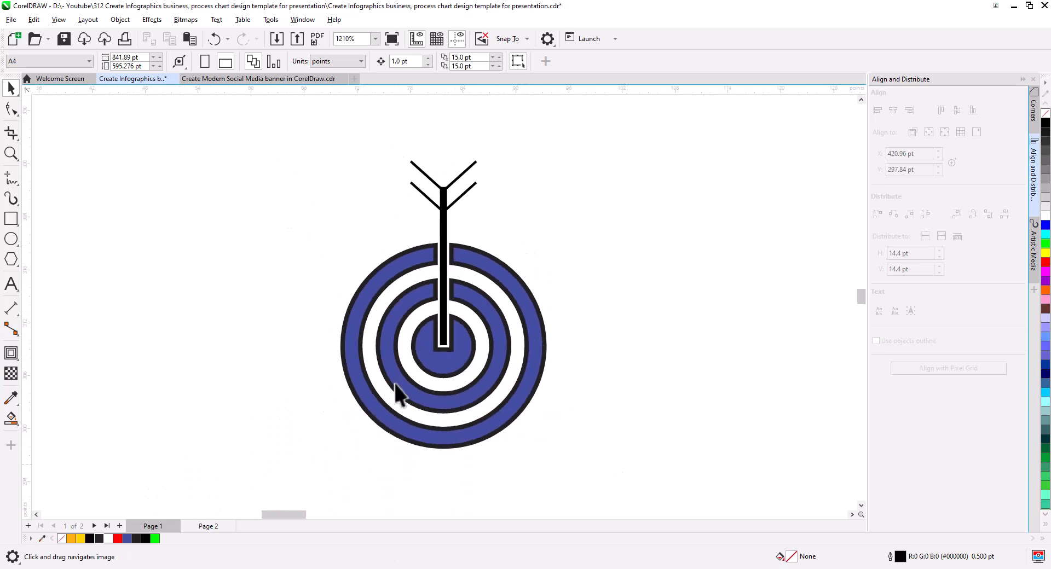
{"action": "left_click_drag", "start_coordinate": [300, 133], "coordinate": [300, 134]}
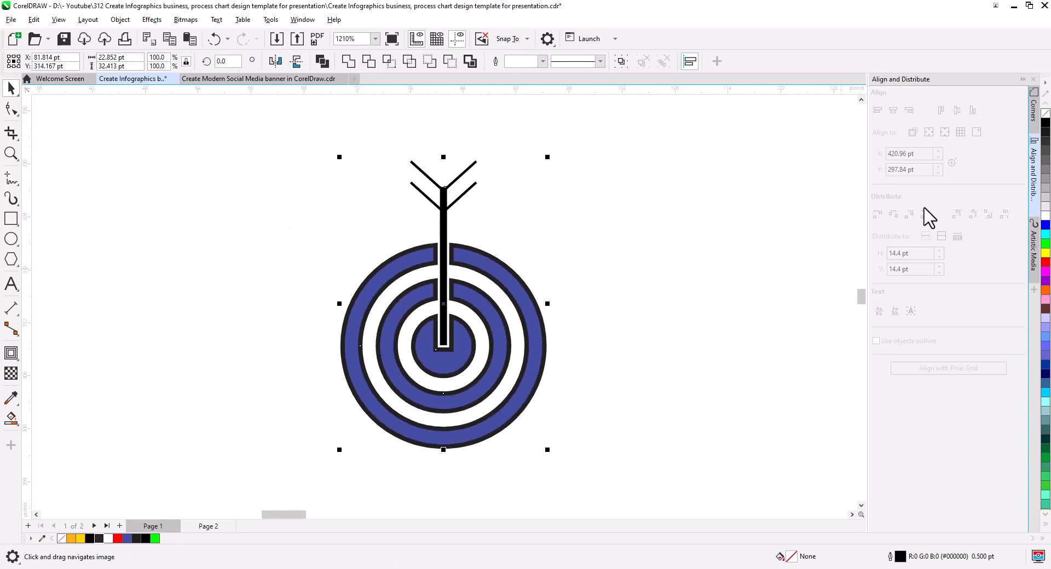
{"action": "right_click", "coordinate": [1045, 118]}
{"action": "left_click", "coordinate": [580, 326]}
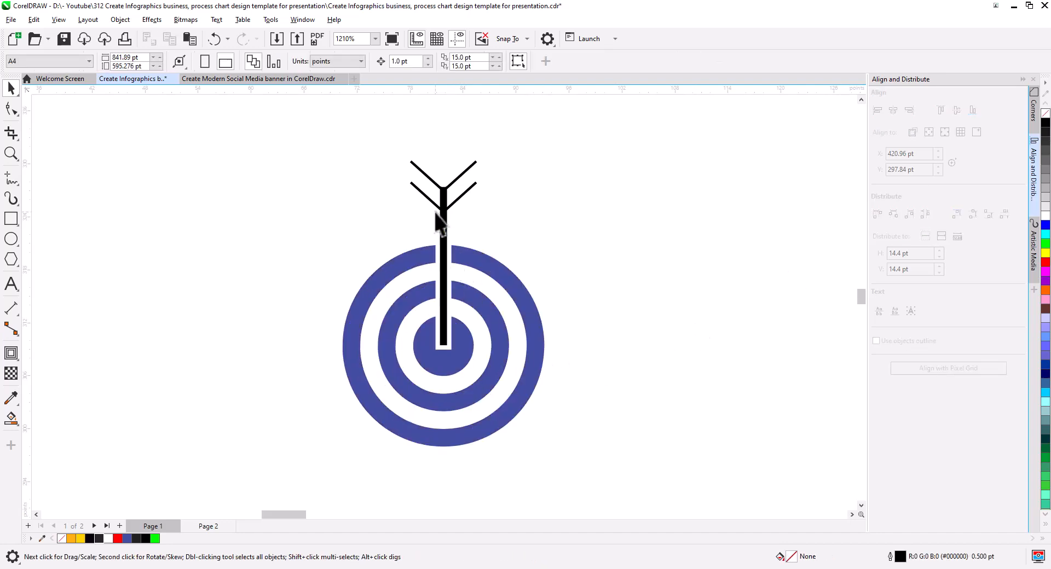
Step: Thicken the arrow's four feathers by moving their lower-edge nodes downward
{"action": "scroll", "coordinate": [440, 222], "scroll_direction": "up", "scroll_amount": 5}
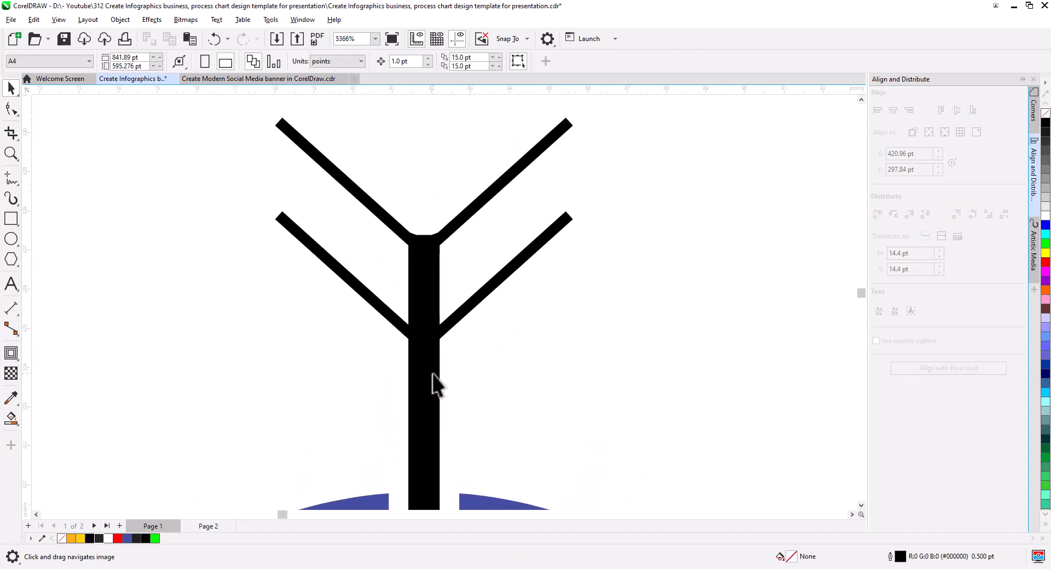
{"action": "left_click", "coordinate": [433, 380]}
{"action": "left_click", "coordinate": [9, 109]}
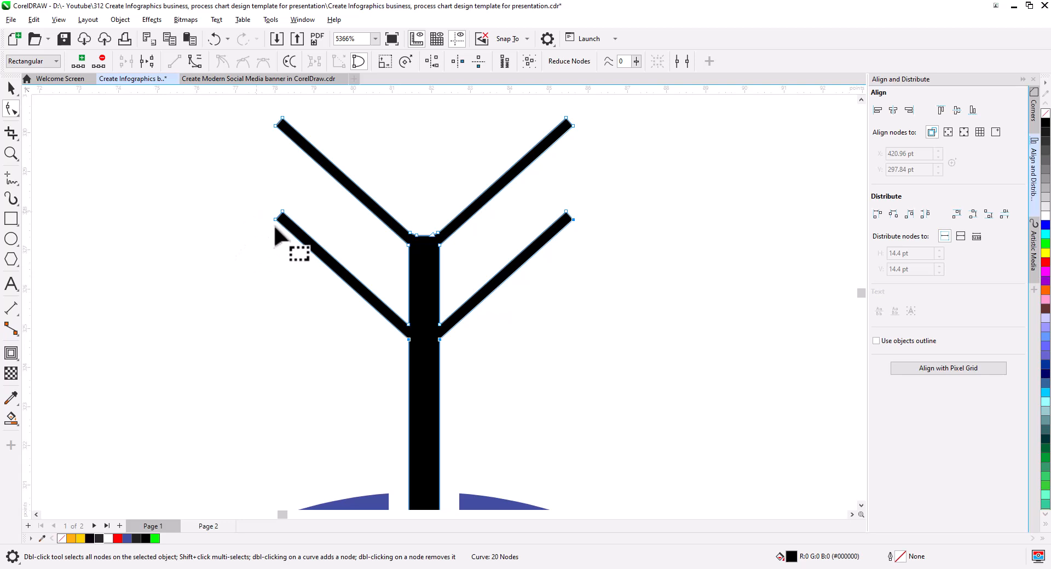
{"action": "left_click_drag", "start_coordinate": [464, 260], "coordinate": [393, 243]}
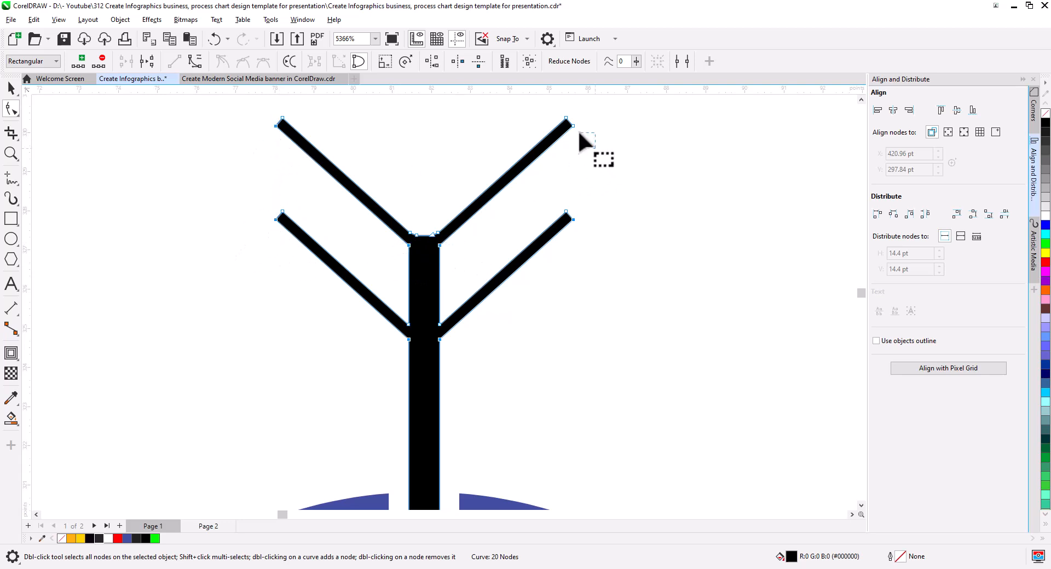
{"action": "left_click_drag", "start_coordinate": [441, 340], "coordinate": [440, 377]}
{"action": "left_click", "coordinate": [11, 87]}
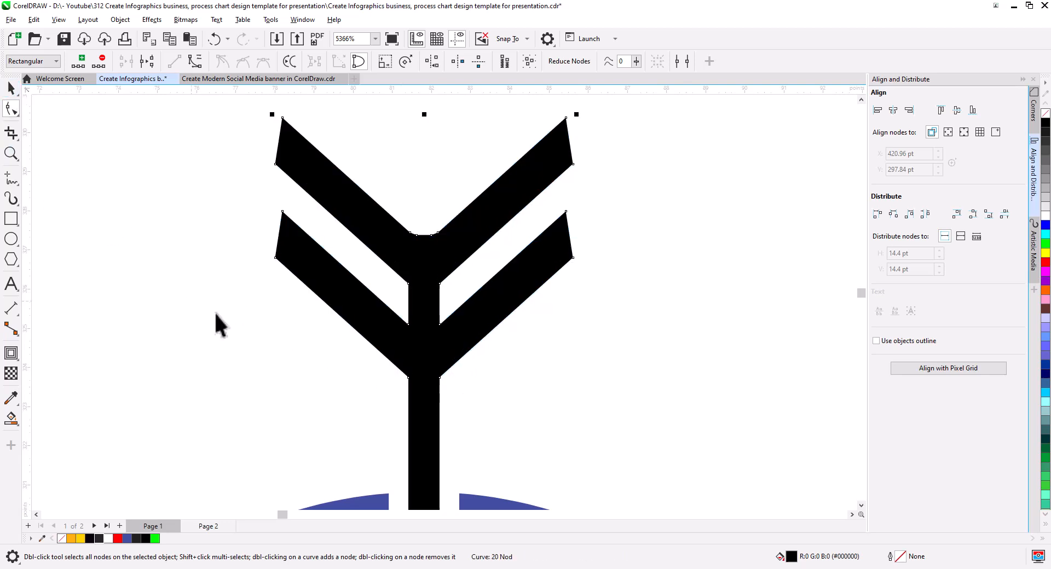
{"action": "left_click", "coordinate": [215, 311]}
Step: Fill the whole target icon with orange (#FFAF10) and combine its parts into one curve
{"action": "scroll", "coordinate": [373, 358], "scroll_direction": "down", "scroll_amount": 5}
{"action": "scroll", "coordinate": [416, 411], "scroll_direction": "down", "scroll_amount": 2}
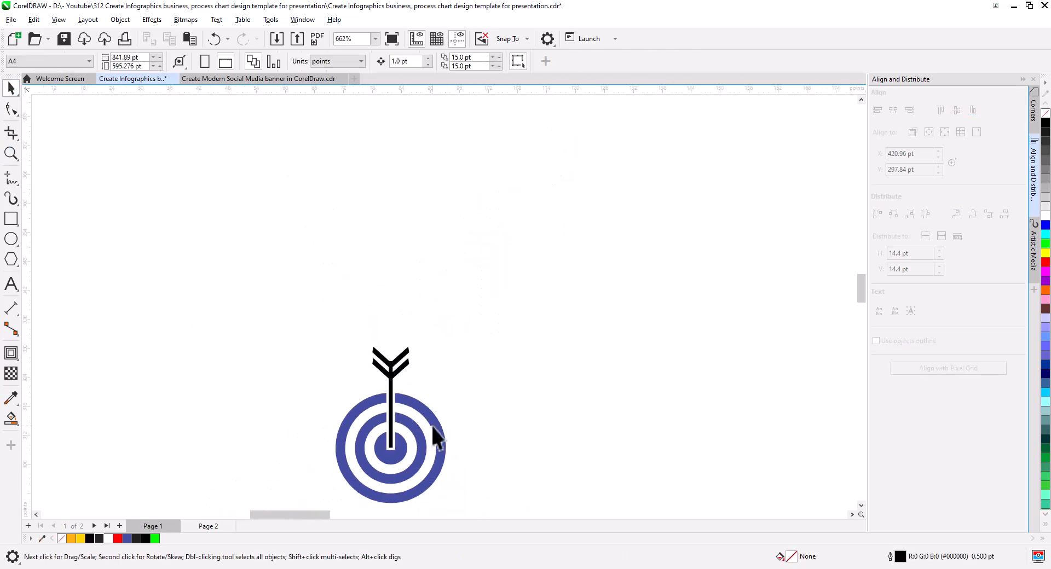
{"action": "left_click_drag", "start_coordinate": [435, 432], "coordinate": [473, 310]}
{"action": "left_click_drag", "start_coordinate": [281, 162], "coordinate": [282, 163]}
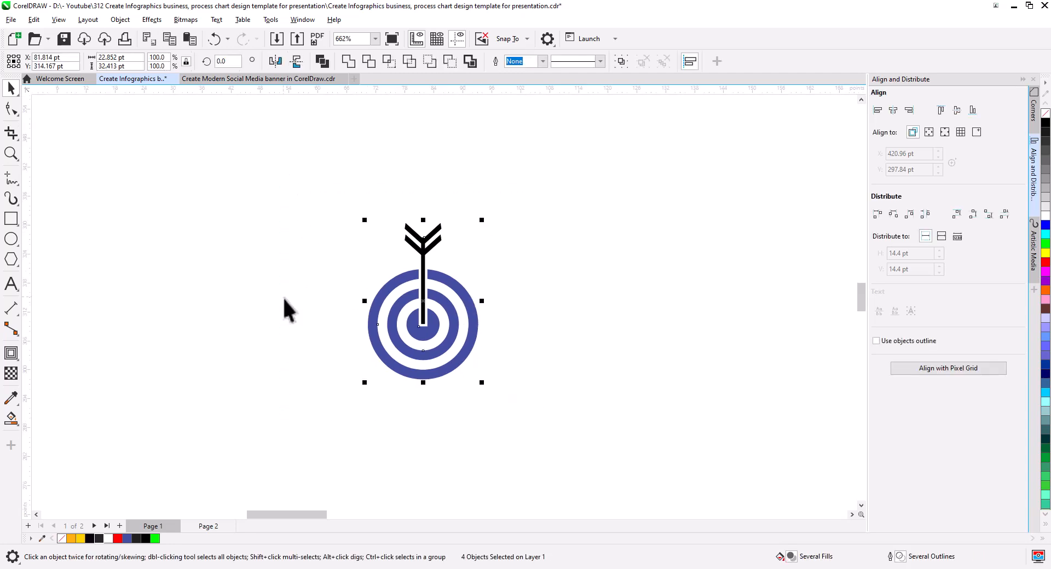
{"action": "left_click", "coordinate": [71, 539]}
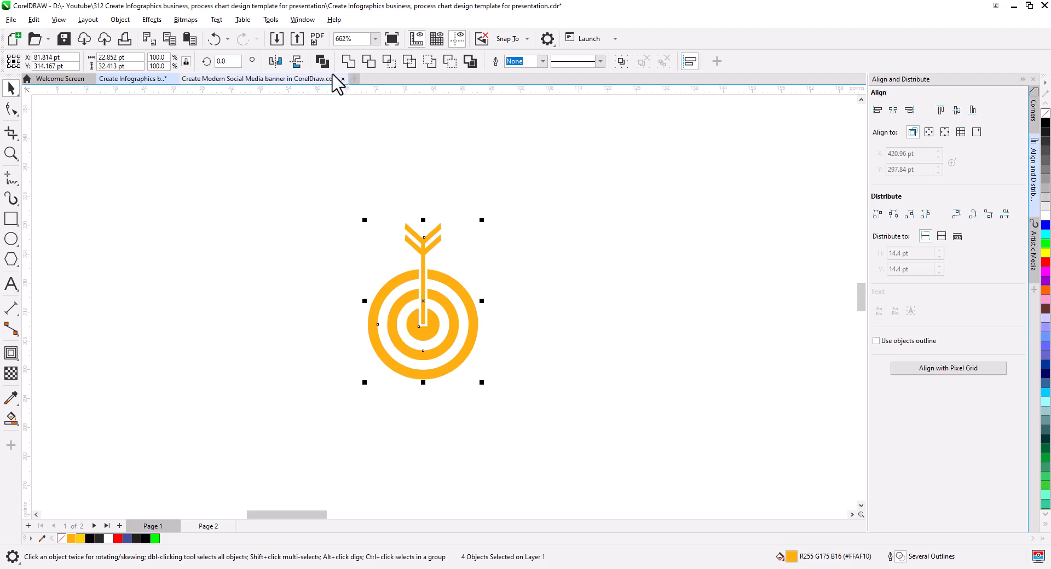
{"action": "scroll", "coordinate": [479, 345], "scroll_direction": "down", "scroll_amount": 2}
{"action": "scroll", "coordinate": [484, 353], "scroll_direction": "down", "scroll_amount": 3}
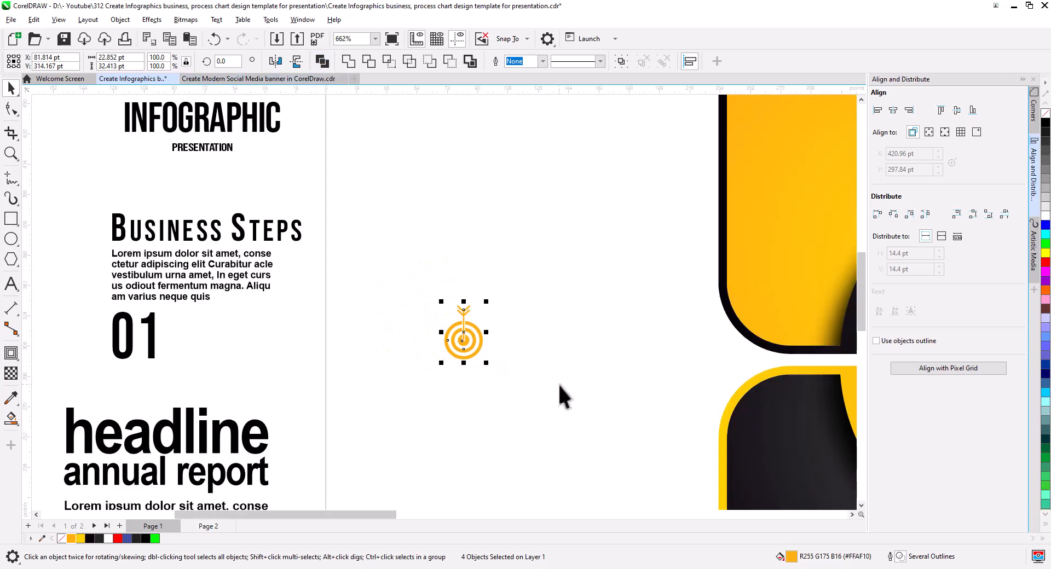
{"action": "key", "text": "ctrl+l"}
Step: Move the target icon onto the upper part of the dark central circle and centre it horizontally on the circle
{"action": "left_click_drag", "start_coordinate": [563, 393], "coordinate": [222, 292]}
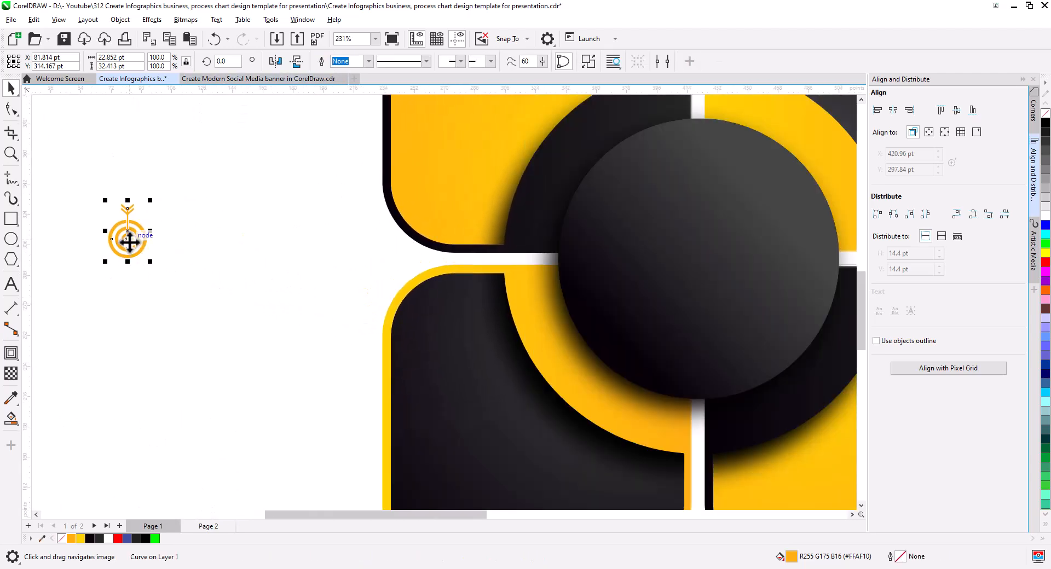
{"action": "left_click_drag", "start_coordinate": [130, 239], "coordinate": [693, 220]}
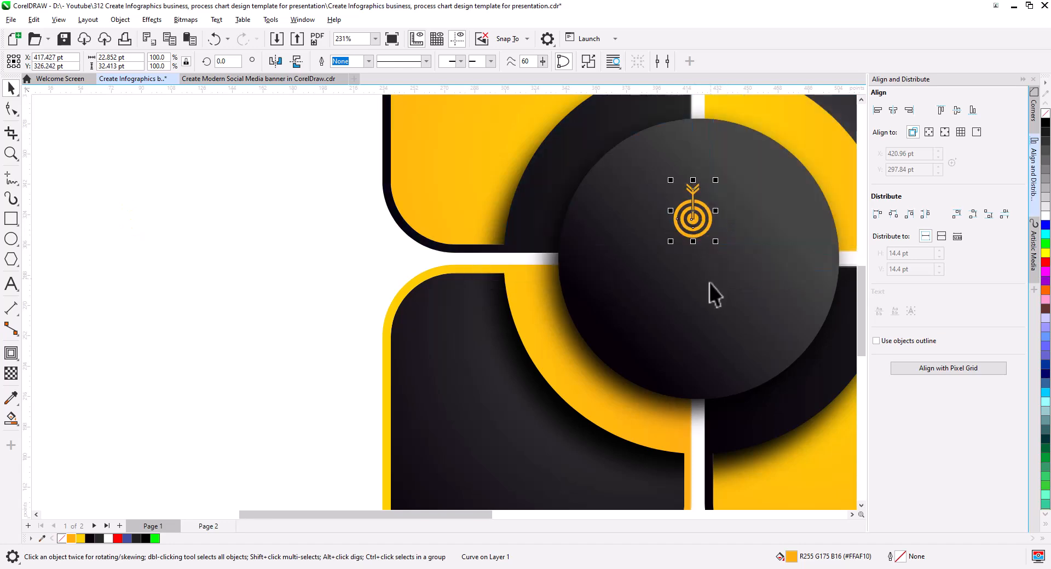
{"action": "scroll", "coordinate": [709, 283], "scroll_direction": "down", "scroll_amount": 2}
{"action": "scroll", "coordinate": [534, 282], "scroll_direction": "up", "scroll_amount": 2}
{"action": "left_click", "coordinate": [525, 274]}
{"action": "left_click", "coordinate": [594, 293], "text": "shift"}
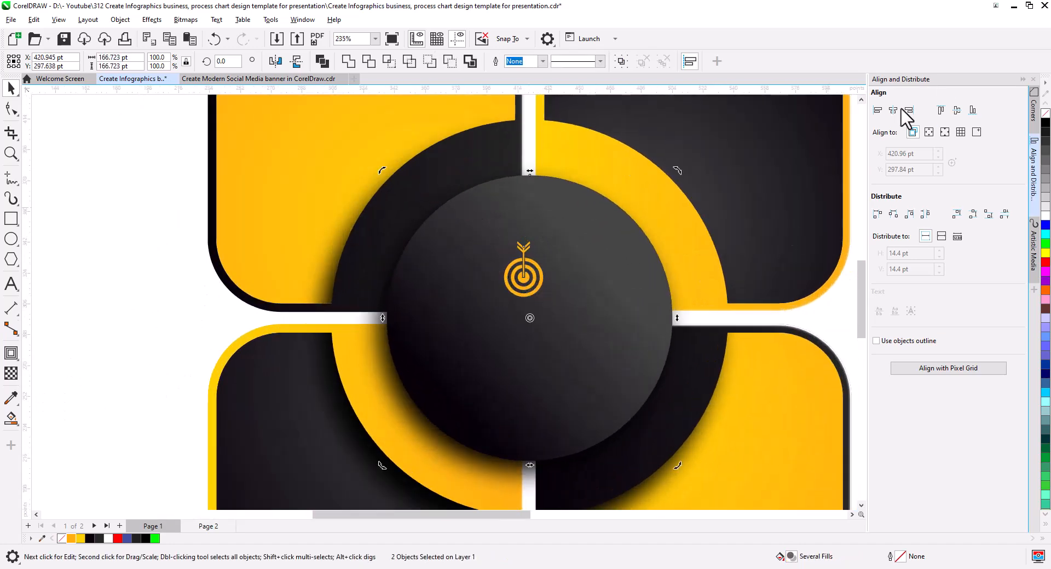
{"action": "left_click", "coordinate": [894, 111]}
Step: Enlarge the target icon to about 32.5 × 46.1 pt and rotate it counterclockwise so the arrow slants in from the upper left
{"action": "left_click", "coordinate": [528, 278]}
{"action": "left_click_drag", "start_coordinate": [545, 298], "coordinate": [562, 308]}
{"action": "left_click", "coordinate": [530, 274]}
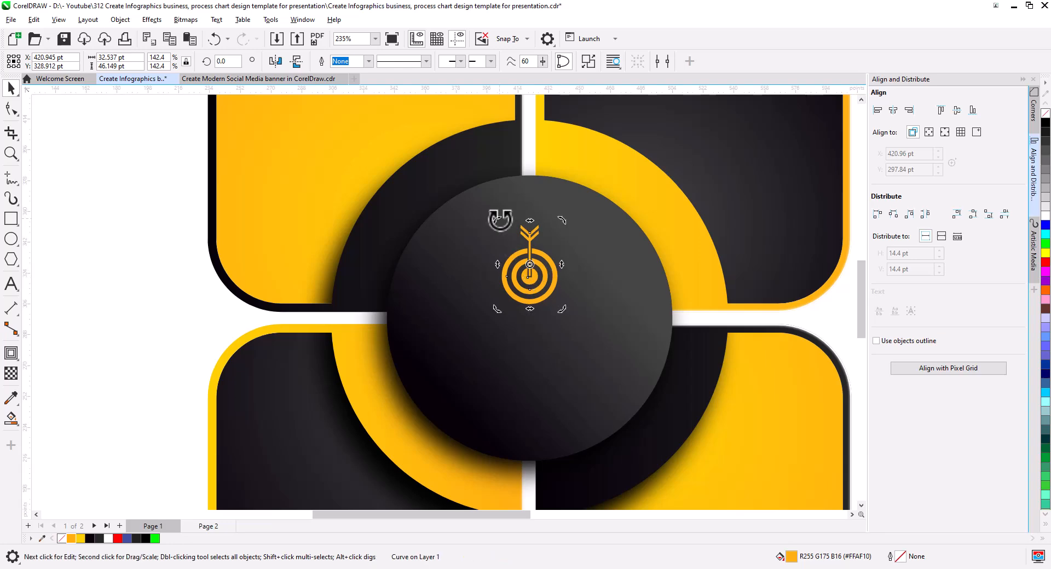
{"action": "left_click_drag", "start_coordinate": [498, 220], "coordinate": [486, 270]}
Step: Recolour the target icon with the document's yellow swatch
{"action": "left_click", "coordinate": [80, 539]}
{"action": "key", "text": "Escape"}
{"action": "scroll", "coordinate": [465, 327], "scroll_direction": "down", "scroll_amount": 2}
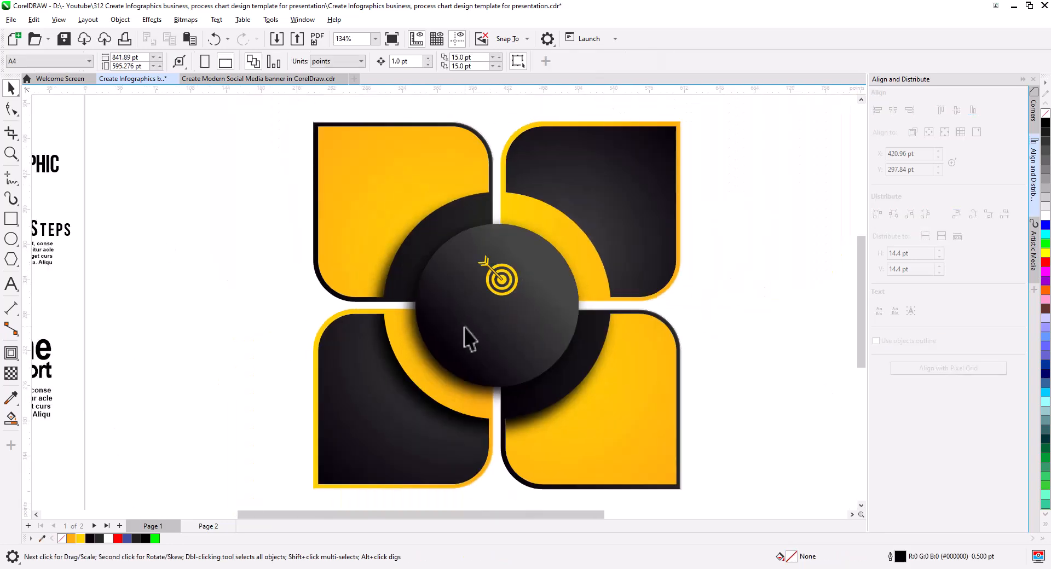
{"action": "left_click", "coordinate": [530, 277]}
{"action": "key", "text": "Escape"}
Step: Place a white copy of the INFOGRAPHIC PRESENTATION title below the icon, centred horizontally on the central circle
{"action": "scroll", "coordinate": [186, 309], "scroll_direction": "left", "scroll_amount": 3}
{"action": "left_click", "coordinate": [137, 216]}
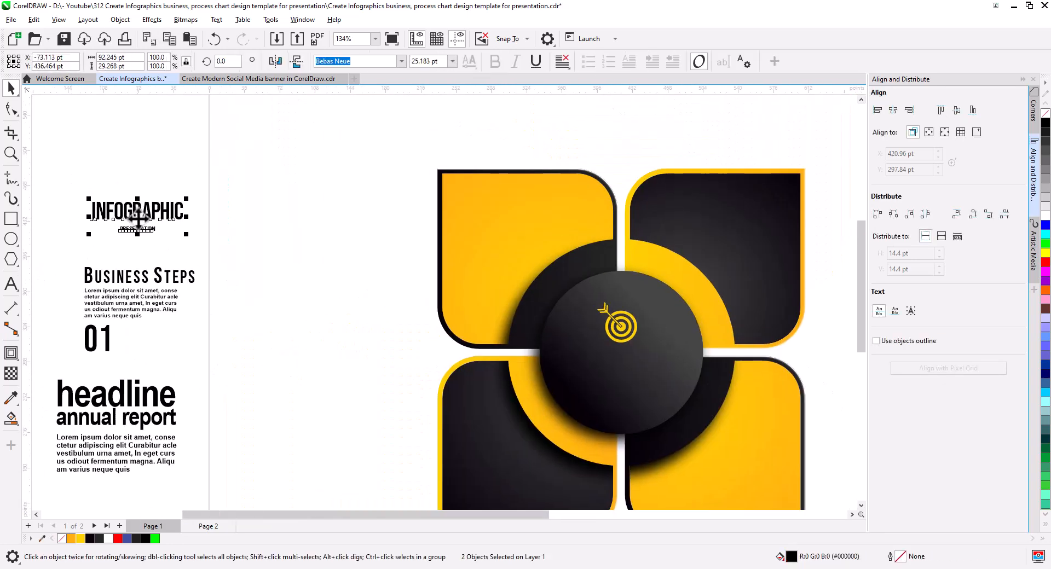
{"action": "left_click_drag", "start_coordinate": [136, 217], "coordinate": [622, 363]}
{"action": "scroll", "coordinate": [678, 380], "scroll_direction": "up", "scroll_amount": 4}
{"action": "left_click", "coordinate": [678, 380], "text": "shift"}
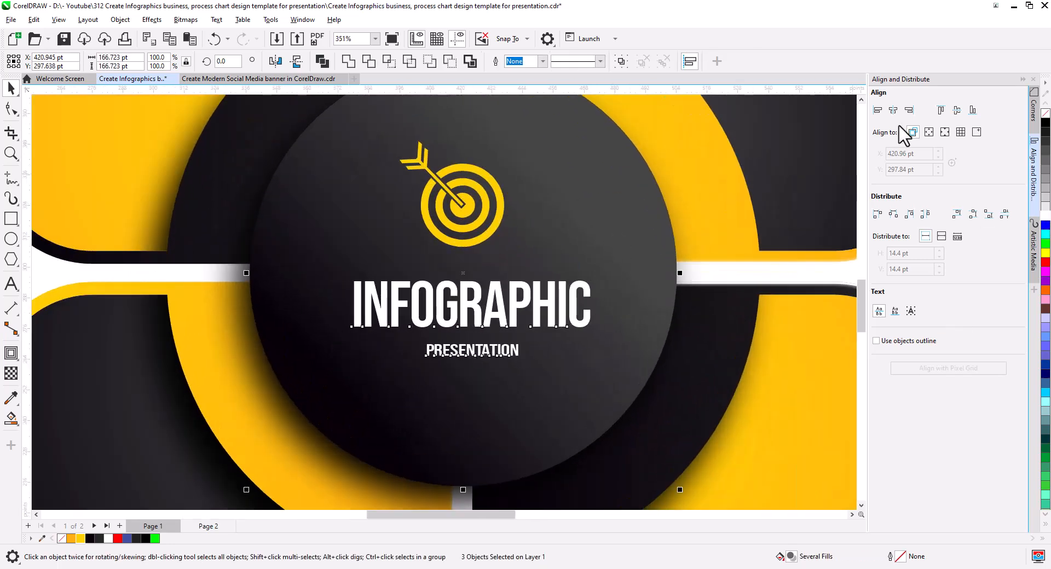
{"action": "left_click", "coordinate": [894, 110]}
{"action": "key", "text": "Escape"}
Step: Draw a horizontal line about 93 pt long between INFOGRAPHIC and PRESENTATION and give it a thicker white outline
{"action": "left_click", "coordinate": [11, 178]}
{"action": "left_click", "coordinate": [55, 197]}
{"action": "left_click_drag", "start_coordinate": [346, 337], "coordinate": [585, 337]}
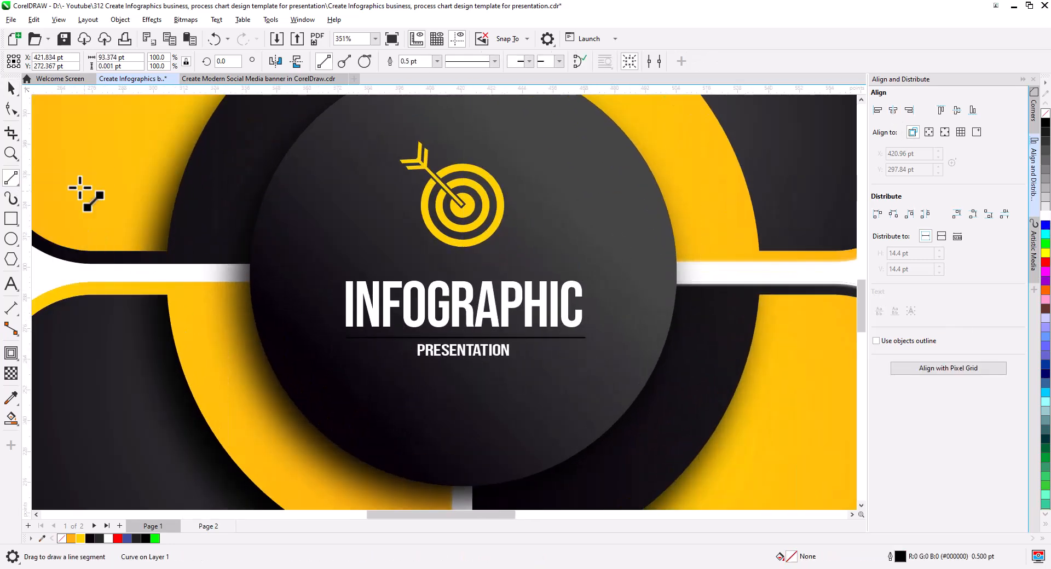
{"action": "key", "text": "space"}
{"action": "right_click", "coordinate": [1046, 215]}
{"action": "left_click", "coordinate": [368, 61]}
{"action": "left_click", "coordinate": [359, 111]}
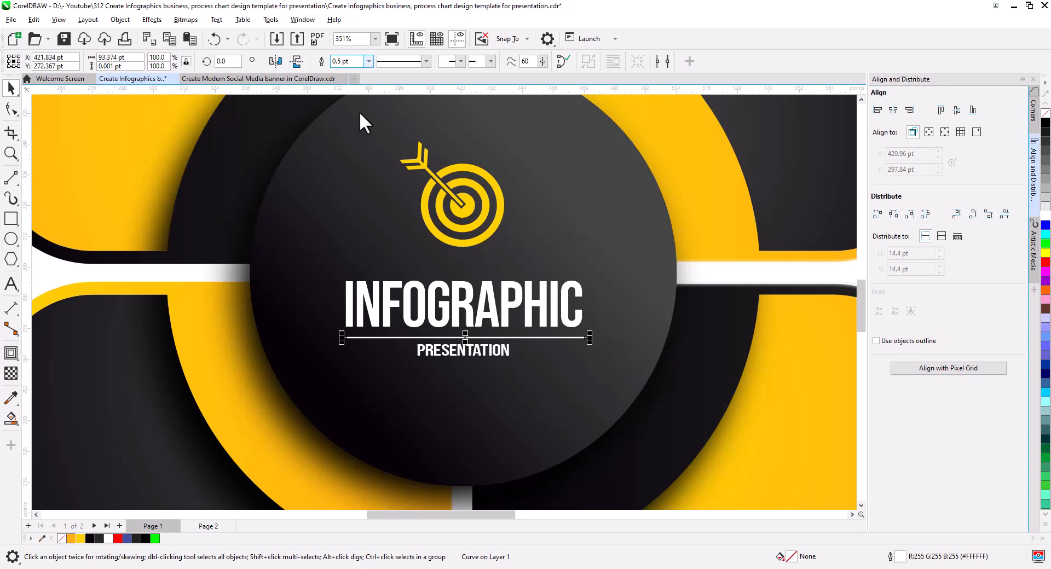
Step: Enlarge both title texts and the dividing line together to about 118 × 40 pt
{"action": "left_click", "coordinate": [503, 350], "text": "shift"}
{"action": "left_click", "coordinate": [513, 327], "text": "shift"}
{"action": "left_click_drag", "start_coordinate": [586, 362], "coordinate": [620, 376]}
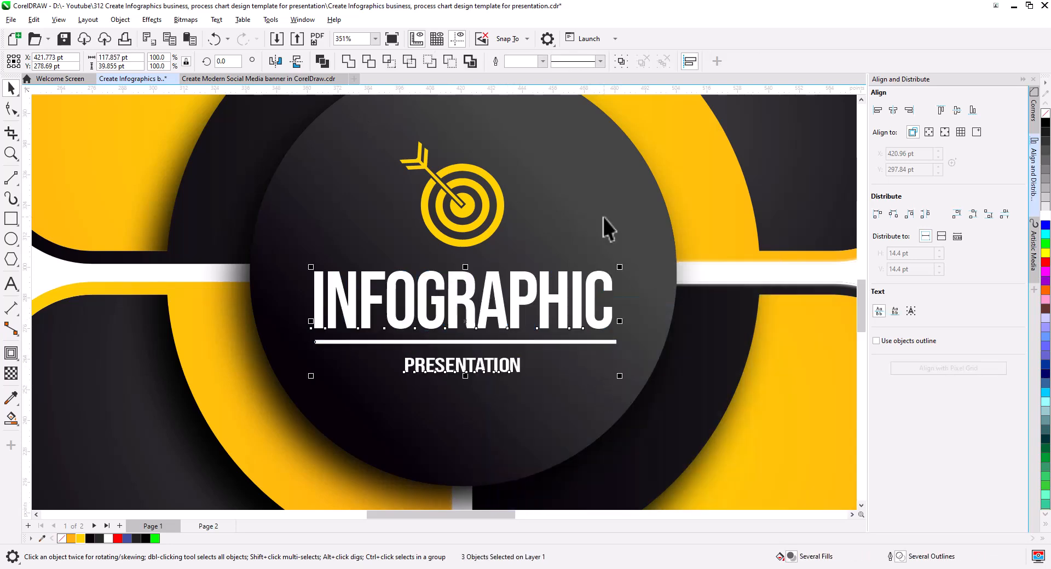
{"action": "key", "text": "Escape"}
{"action": "scroll", "coordinate": [697, 235], "scroll_direction": "down", "scroll_amount": 3}
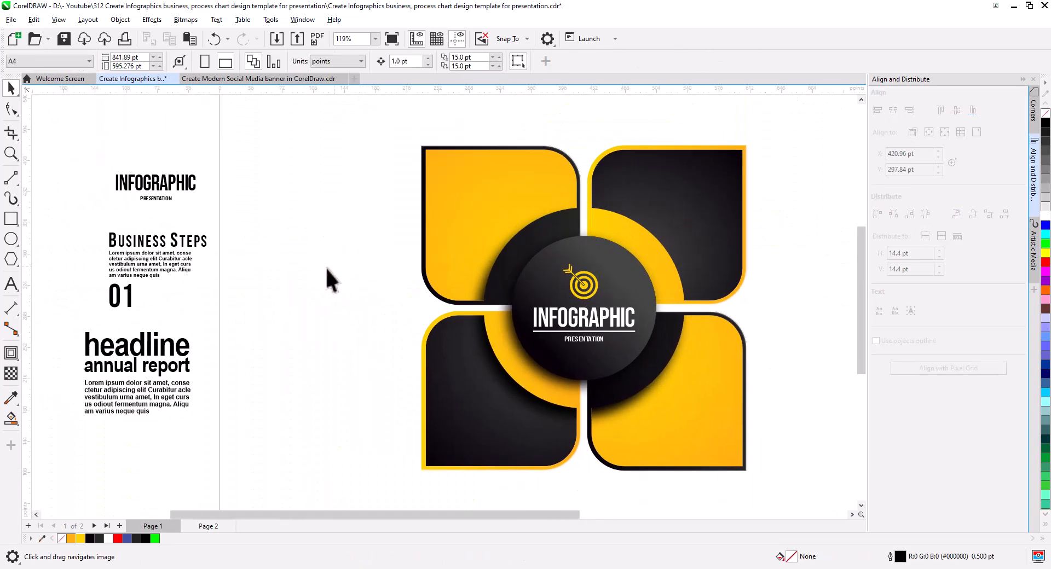
Step: Place a copy of the BUSINESS STEPS heading, its paragraph and the 01 number inside the upper-left orange panel
{"action": "left_click_drag", "start_coordinate": [112, 267], "coordinate": [107, 230]}
{"action": "left_click_drag", "start_coordinate": [137, 257], "coordinate": [454, 194]}
{"action": "left_click", "coordinate": [477, 202]}
{"action": "scroll", "coordinate": [443, 266], "scroll_direction": "up", "scroll_amount": 2}
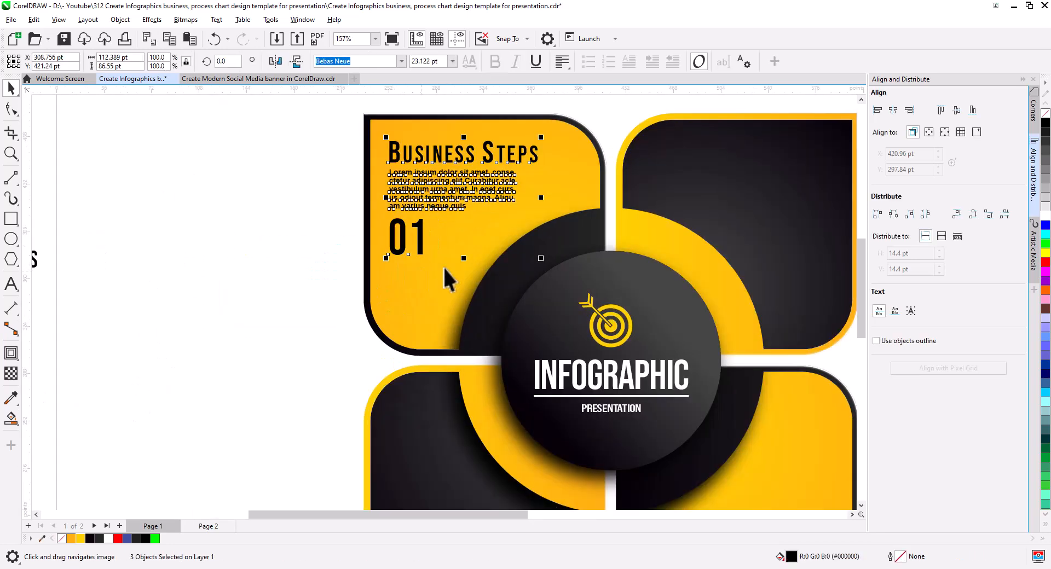
Step: Enlarge the heading and paragraph in the upper-left panel, making the paragraph about 113 pt wide, and arrange 01 beneath them
{"action": "left_click_drag", "start_coordinate": [443, 266], "coordinate": [397, 229]}
{"action": "left_click", "coordinate": [377, 274]}
{"action": "left_click_drag", "start_coordinate": [377, 274], "coordinate": [382, 307]}
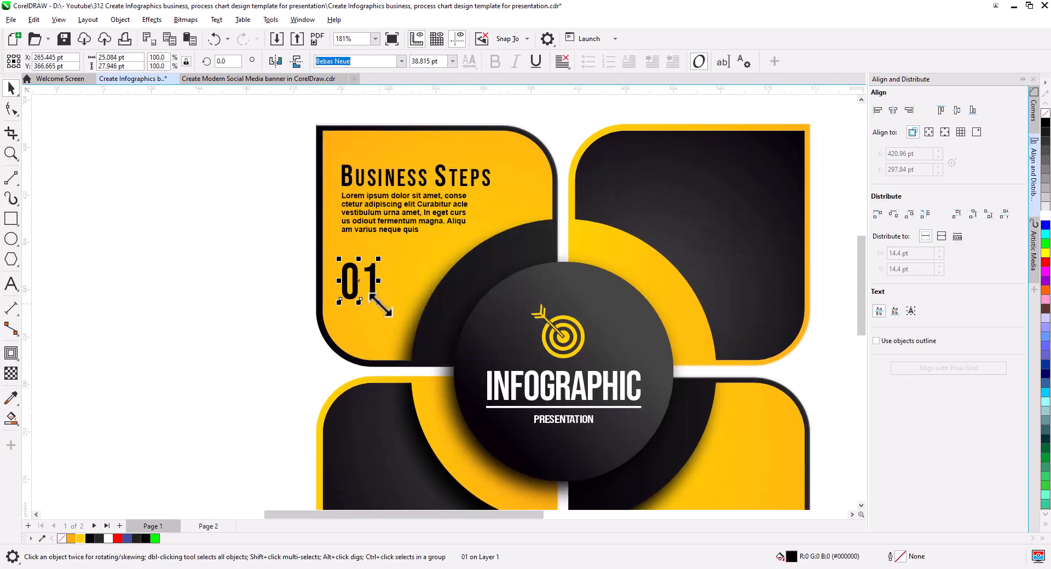
{"action": "key", "text": "ctrl+z"}
{"action": "left_click_drag", "start_coordinate": [506, 298], "coordinate": [498, 326]}
{"action": "left_click", "coordinate": [287, 267]}
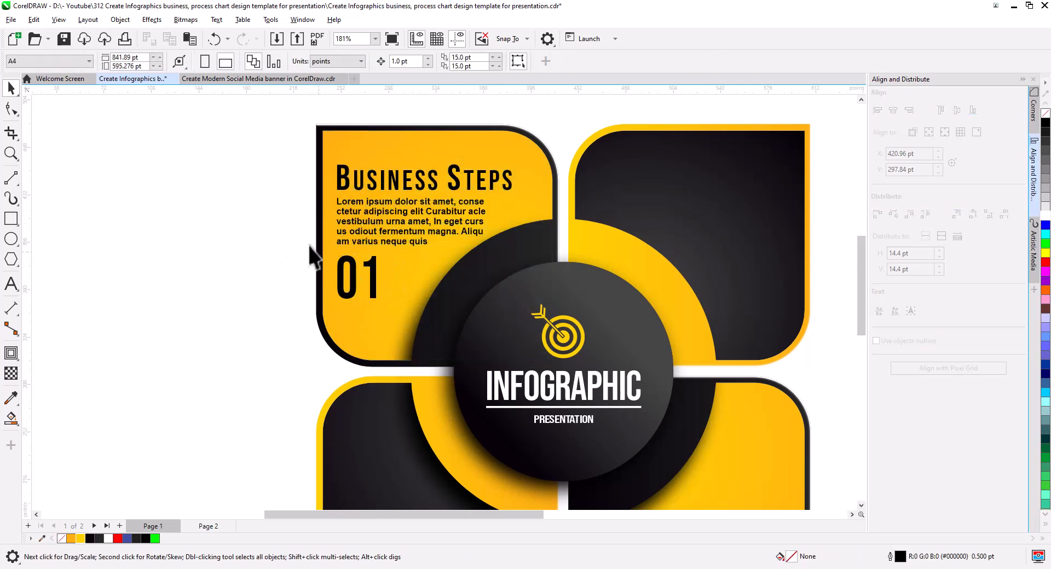
Step: Copy the upper-left panel's paragraph and number into the upper-right black panel and fill the copies with the document's yellow
{"action": "scroll", "coordinate": [283, 268], "scroll_direction": "down", "scroll_amount": 1}
{"action": "left_click_drag", "start_coordinate": [278, 245], "coordinate": [548, 228]}
{"action": "right_click", "coordinate": [549, 228]}
{"action": "left_click_drag", "start_coordinate": [530, 275], "coordinate": [601, 282]}
{"action": "left_click", "coordinate": [80, 539]}
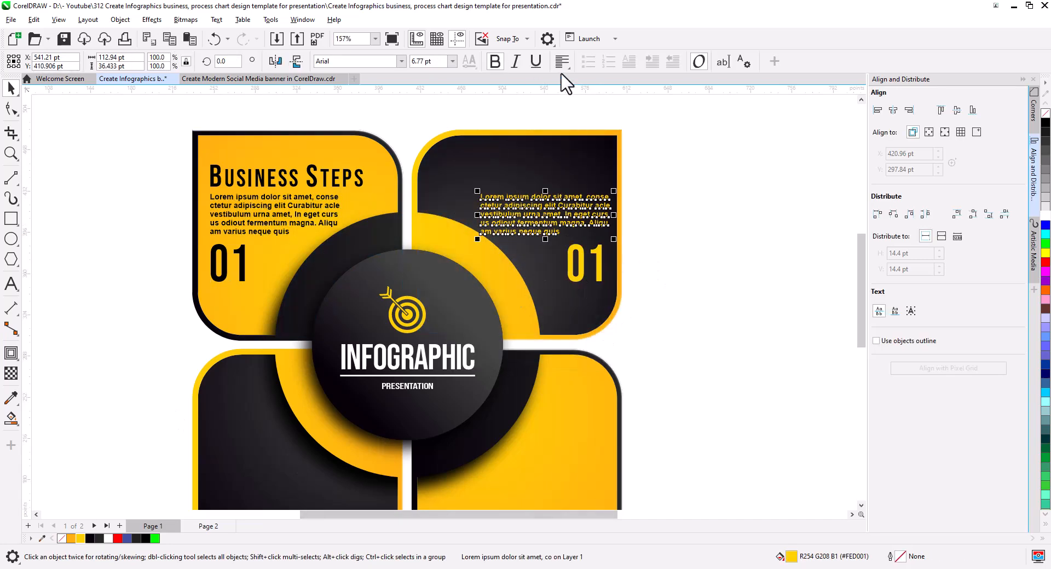
Step: Right-align the text of the upper-right paragraph and line up its right edge with the number below
{"action": "left_click", "coordinate": [562, 61]}
{"action": "left_click", "coordinate": [580, 134]}
{"action": "left_click", "coordinate": [637, 282]}
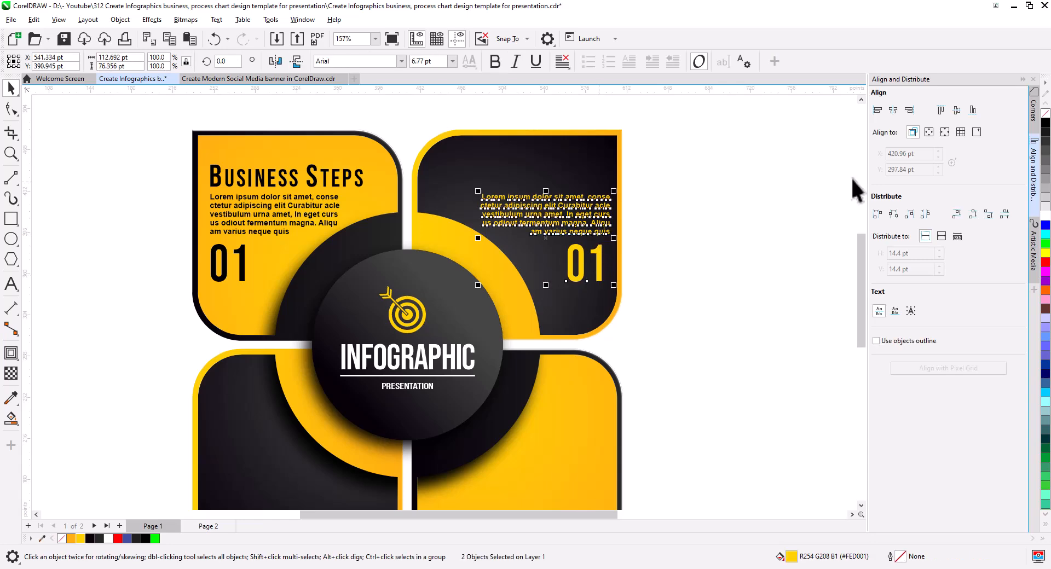
Step: Change the number in the upper-right panel to 02
{"action": "scroll", "coordinate": [669, 290], "scroll_direction": "down", "scroll_amount": 1}
{"action": "double_click", "coordinate": [608, 276]}
{"action": "type", "text": "2"}
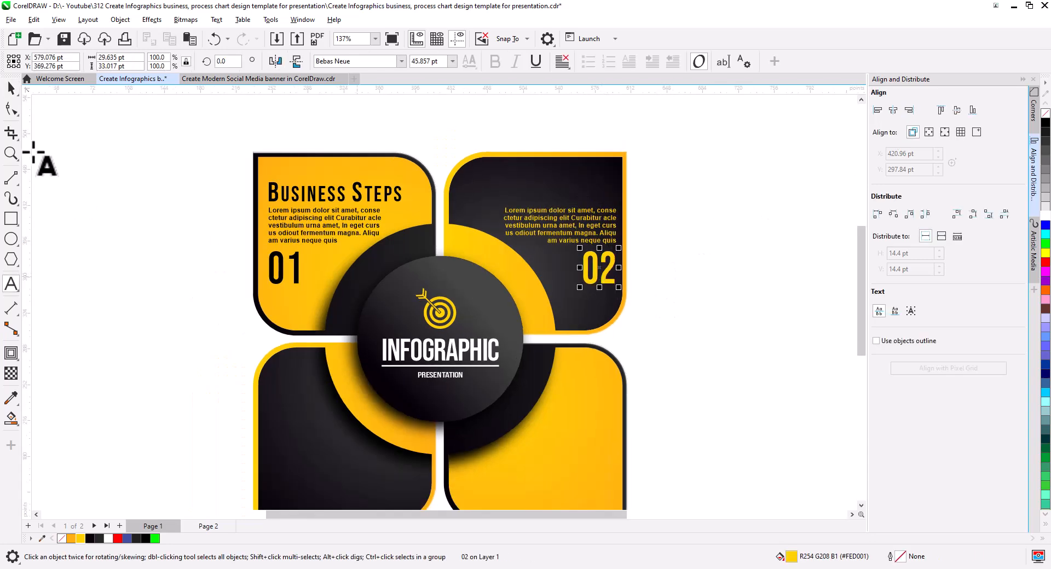
{"action": "left_click_drag", "start_coordinate": [638, 248], "coordinate": [449, 186]}
{"action": "scroll", "coordinate": [570, 206], "scroll_direction": "up", "scroll_amount": 2}
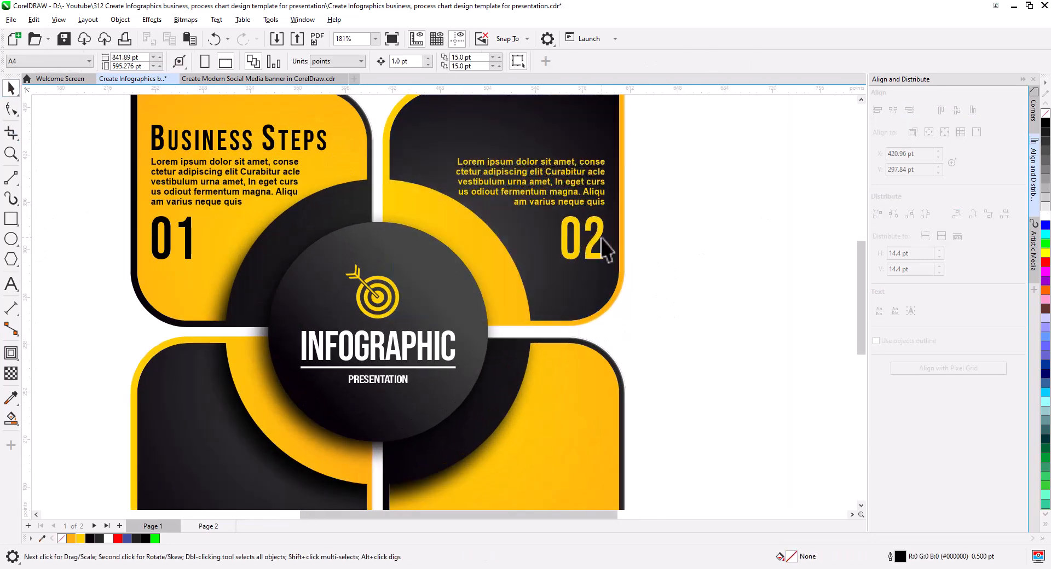
Step: Copy the paragraphs and numbers of both upper panels straight down into the two lower panels
{"action": "scroll", "coordinate": [606, 242], "scroll_direction": "down", "scroll_amount": 2}
{"action": "left_click_drag", "start_coordinate": [619, 156], "coordinate": [300, 244]}
{"action": "left_click_drag", "start_coordinate": [341, 176], "coordinate": [347, 350]}
{"action": "left_click", "coordinate": [367, 350]}
Step: Move both lower paragraphs down together so they sit beneath their numbers
{"action": "scroll", "coordinate": [573, 399], "scroll_direction": "up", "scroll_amount": 3}
{"action": "left_click", "coordinate": [242, 304]}
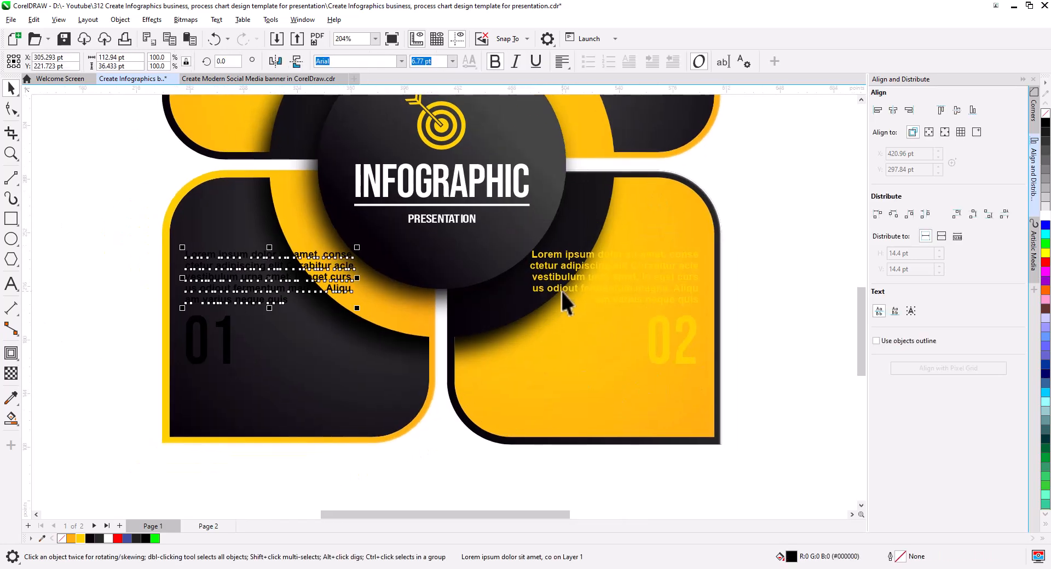
{"action": "left_click", "coordinate": [563, 290], "text": "shift"}
{"action": "left_click_drag", "start_coordinate": [563, 291], "coordinate": [561, 407]}
Step: Recolour the lower-left paragraph and number yellow and the lower-right number black, with both numbers level just above their paragraphs
{"action": "left_click", "coordinate": [301, 387]}
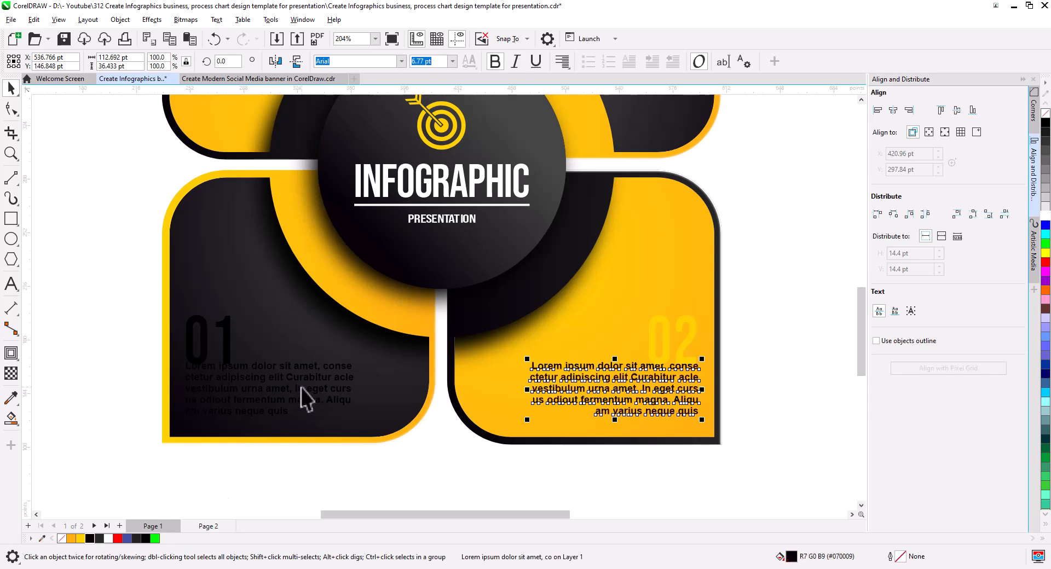
{"action": "left_click", "coordinate": [81, 539]}
{"action": "left_click_drag", "start_coordinate": [81, 539], "coordinate": [235, 337]}
{"action": "left_click", "coordinate": [678, 340], "text": "shift"}
{"action": "left_click", "coordinate": [941, 110]}
{"action": "key", "text": "Escape"}
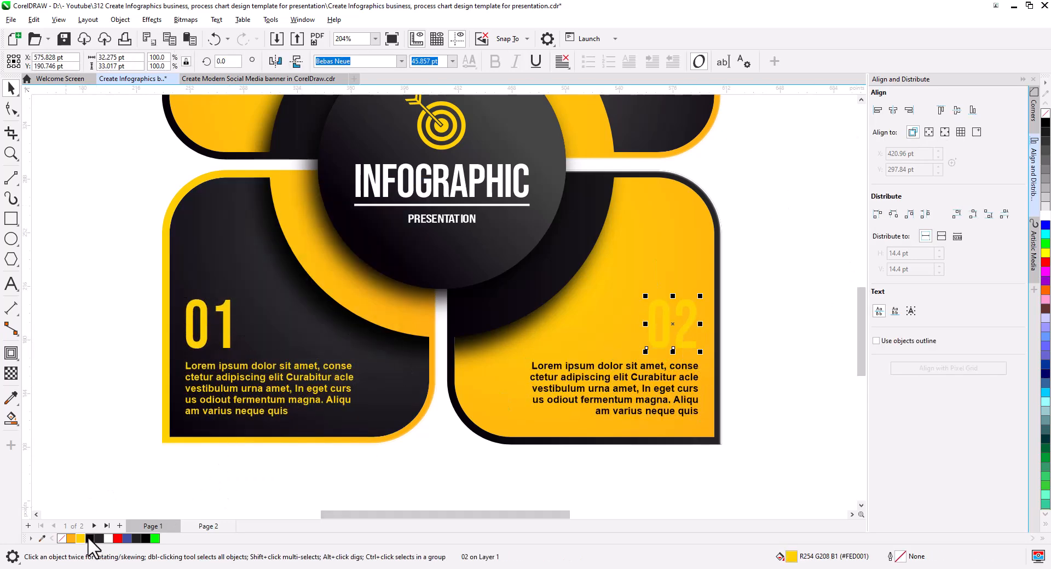
Step: Renumber the lower-left panel as 03 and the lower-right panel as 04
{"action": "double_click", "coordinate": [233, 342]}
{"action": "key", "text": "BackSpace"}
{"action": "type", "text": "3"}
{"action": "left_click", "coordinate": [697, 328]}
{"action": "key", "text": "BackSpace"}
{"action": "type", "text": "4"}
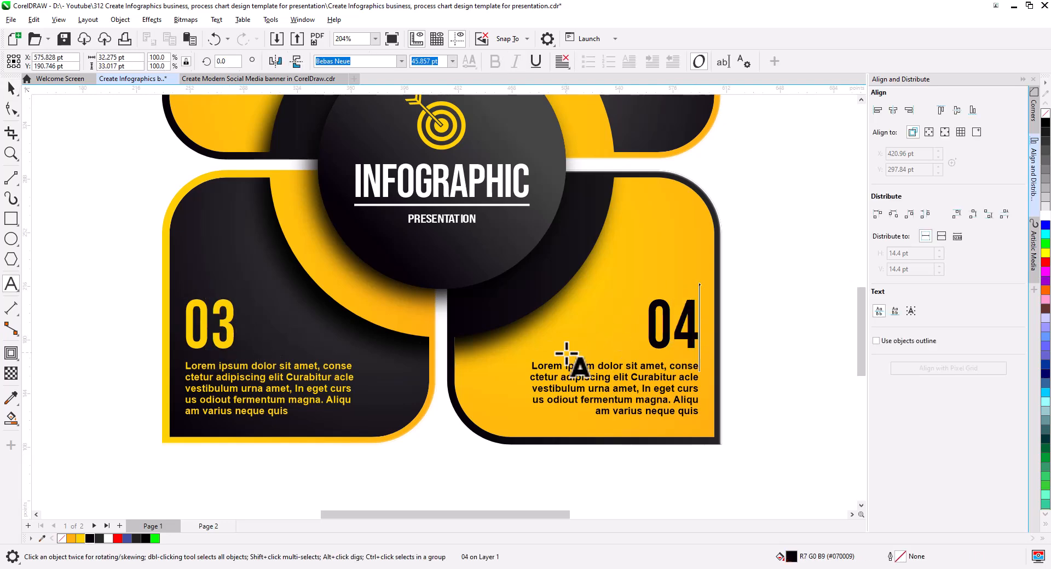
{"action": "key", "text": "Escape"}
Step: Create a page-sized rectangle and reduce its height symmetrically about the centre to about 469 pt
{"action": "scroll", "coordinate": [544, 395], "scroll_direction": "down", "scroll_amount": 1}
{"action": "scroll", "coordinate": [545, 395], "scroll_direction": "down", "scroll_amount": 3}
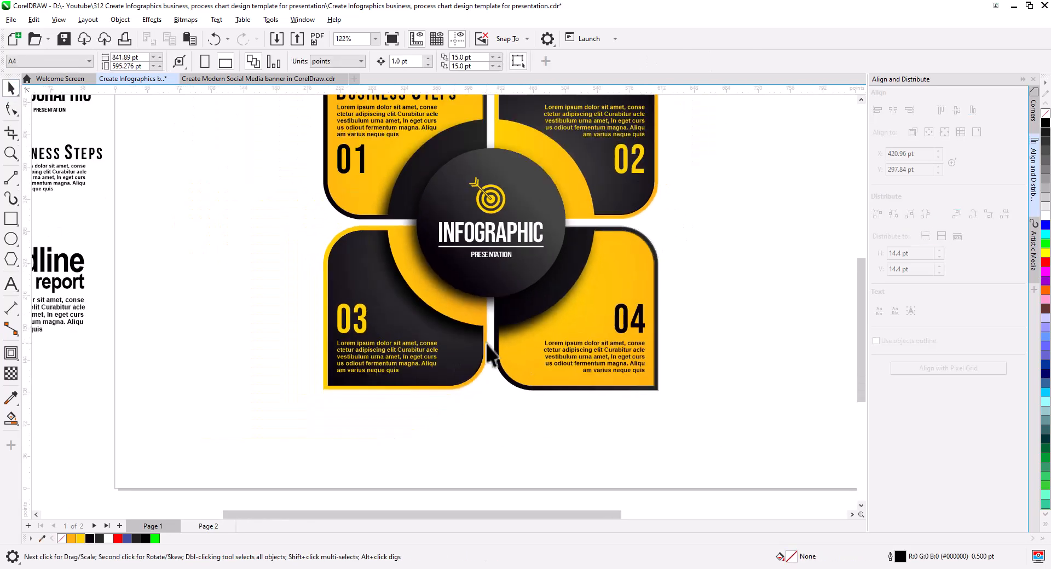
{"action": "scroll", "coordinate": [505, 392], "scroll_direction": "down", "scroll_amount": 2}
{"action": "left_click_drag", "start_coordinate": [509, 403], "coordinate": [586, 405]}
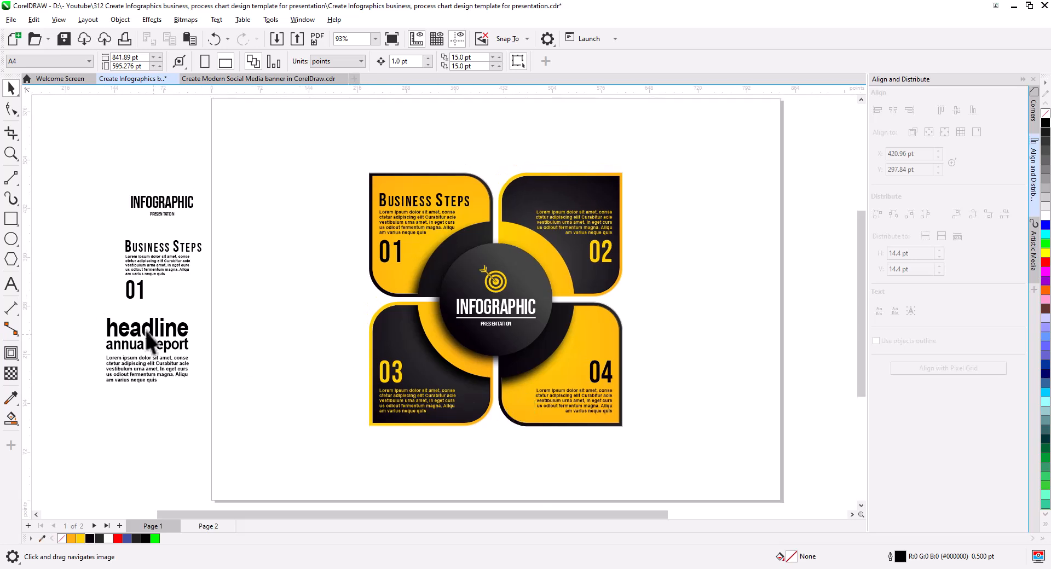
{"action": "double_click", "coordinate": [11, 217]}
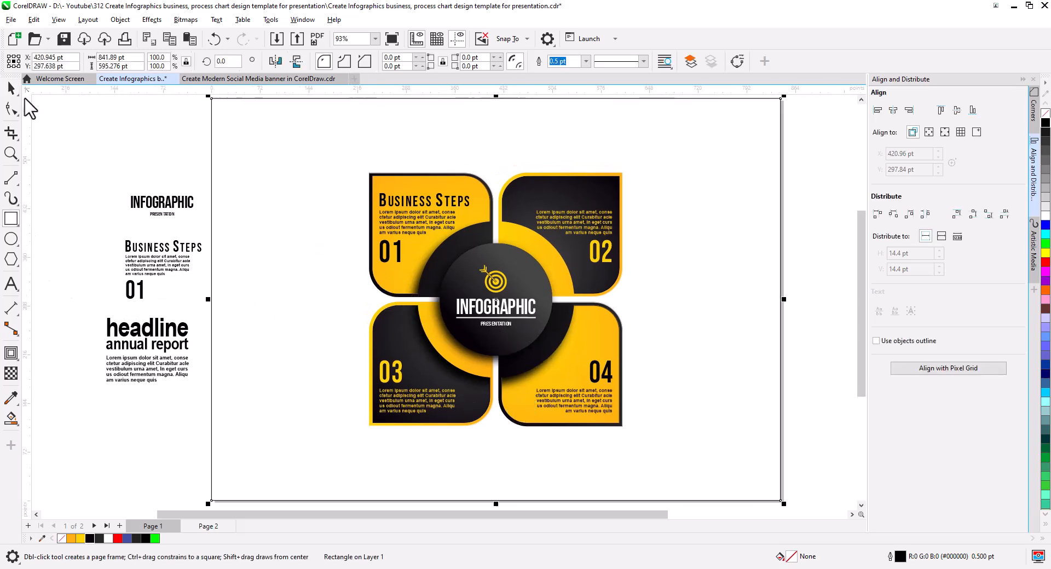
{"action": "key", "text": "space"}
{"action": "left_click_drag", "start_coordinate": [496, 503], "coordinate": [496, 459]}
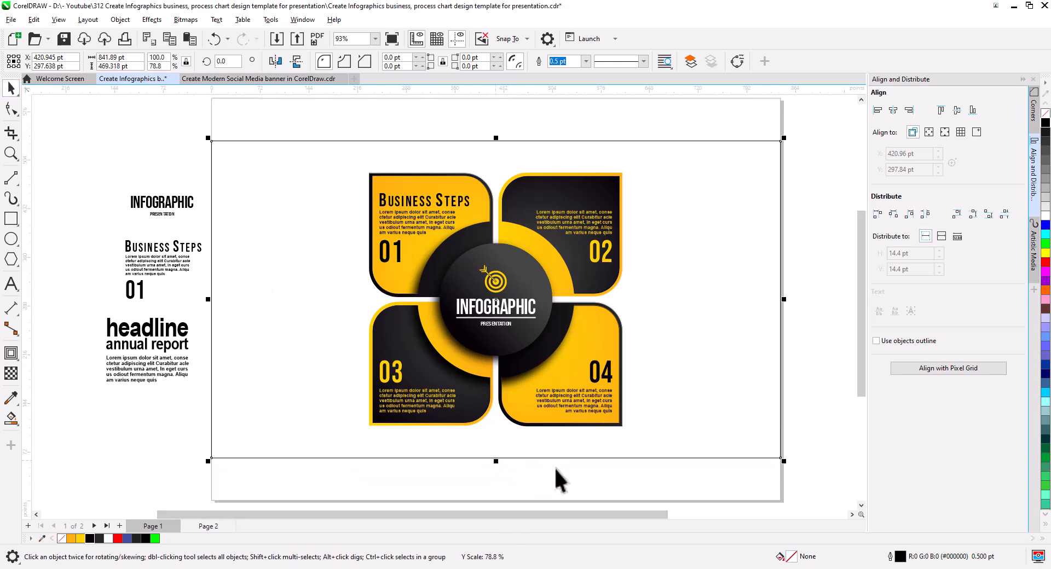
Step: Move the whole infographic horizontally to the right part of the rectangle and narrow the rectangle from its left edge to about 709 pt
{"action": "left_click_drag", "start_coordinate": [347, 163], "coordinate": [363, 165]}
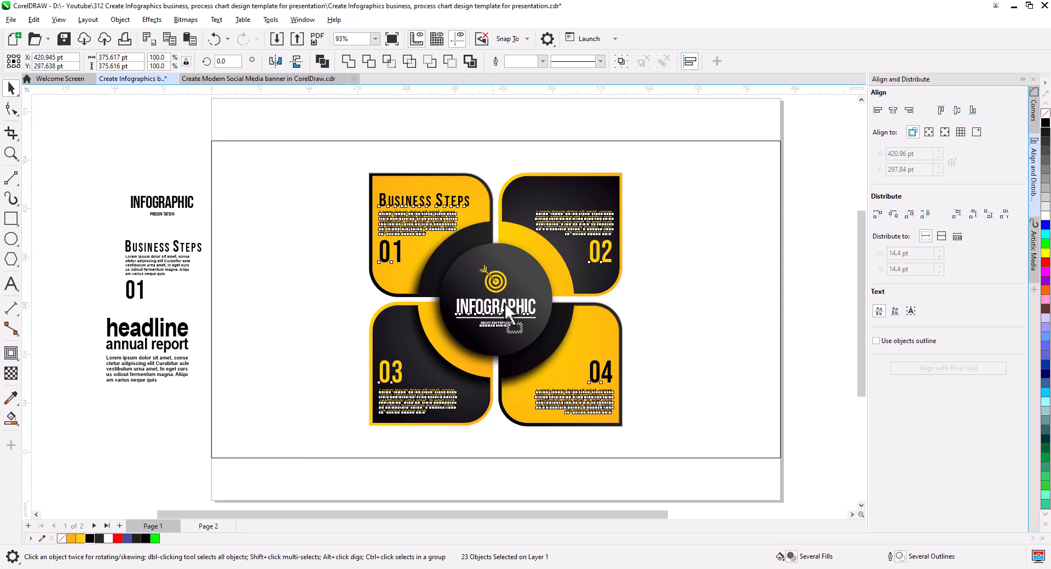
{"action": "left_click_drag", "start_coordinate": [506, 312], "coordinate": [638, 312]}
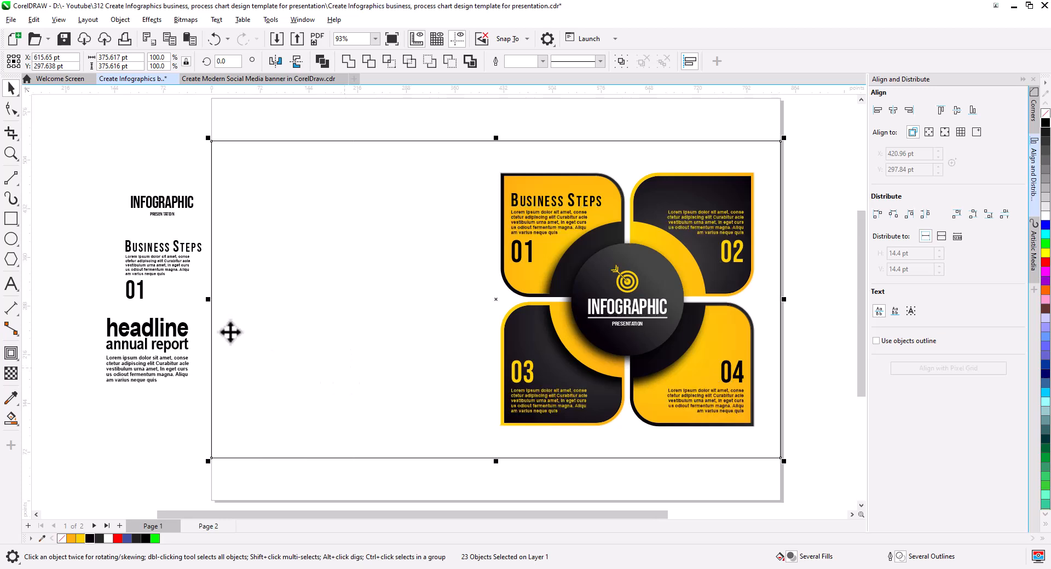
{"action": "left_click", "coordinate": [213, 303]}
{"action": "left_click_drag", "start_coordinate": [216, 299], "coordinate": [301, 300]}
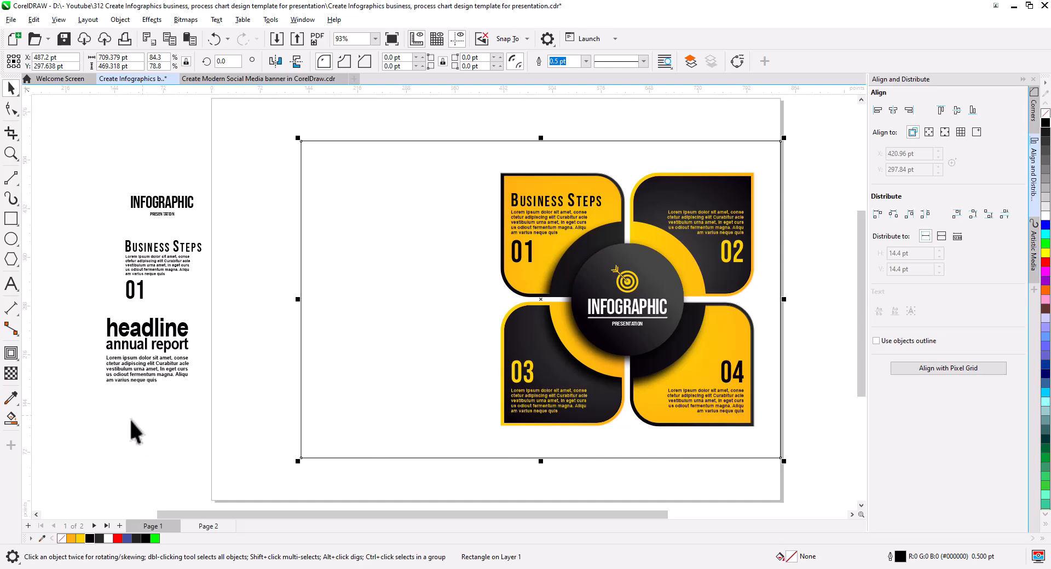
Step: Give the background rectangle a horizontal linear fountain fill from black on the left to dark grey on the right
{"action": "left_click", "coordinate": [17, 423]}
{"action": "left_click", "coordinate": [44, 423]}
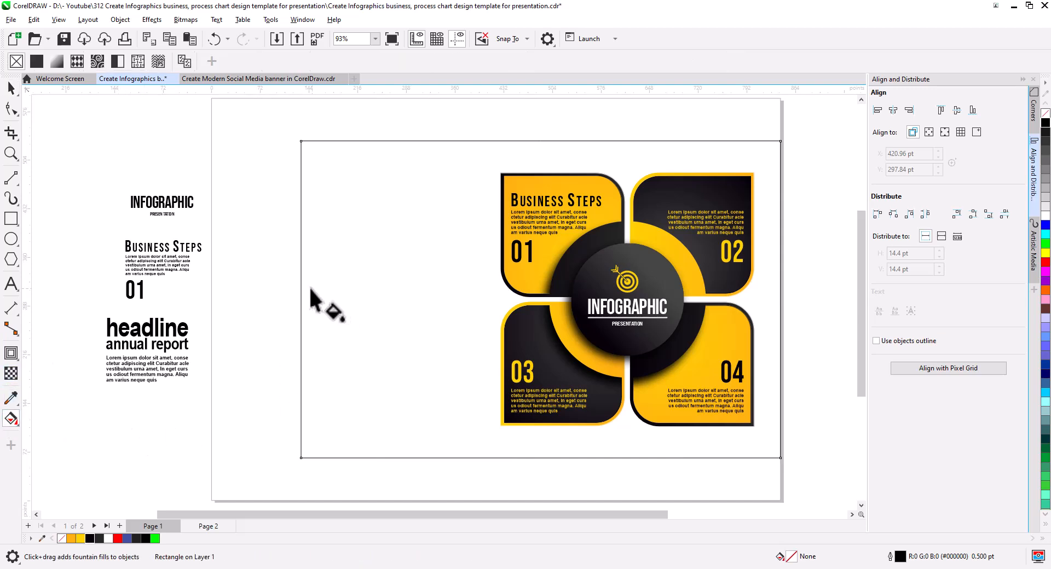
{"action": "left_click_drag", "start_coordinate": [301, 286], "coordinate": [780, 286]}
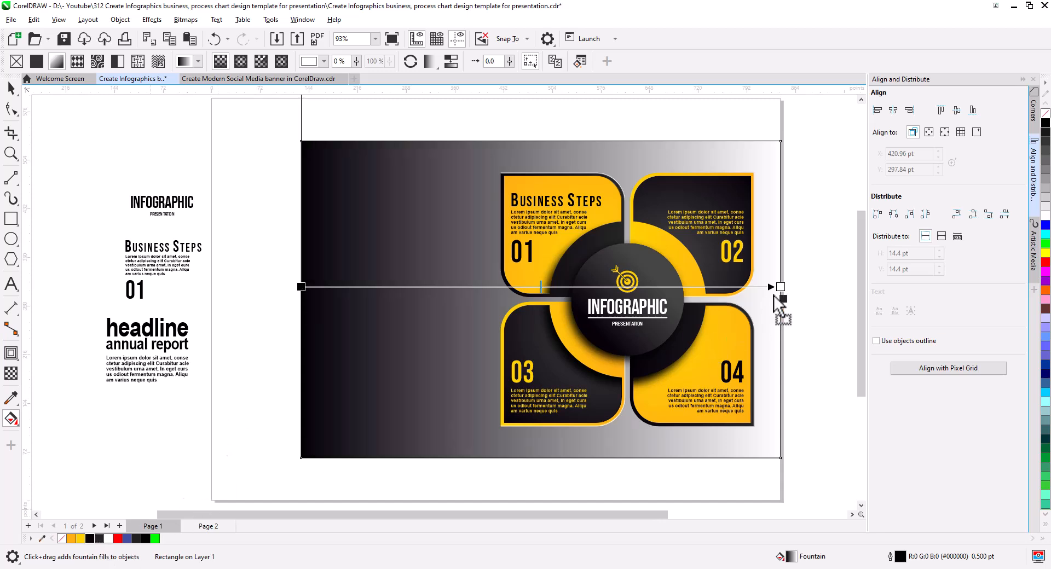
{"action": "left_click_drag", "start_coordinate": [774, 297], "coordinate": [777, 290]}
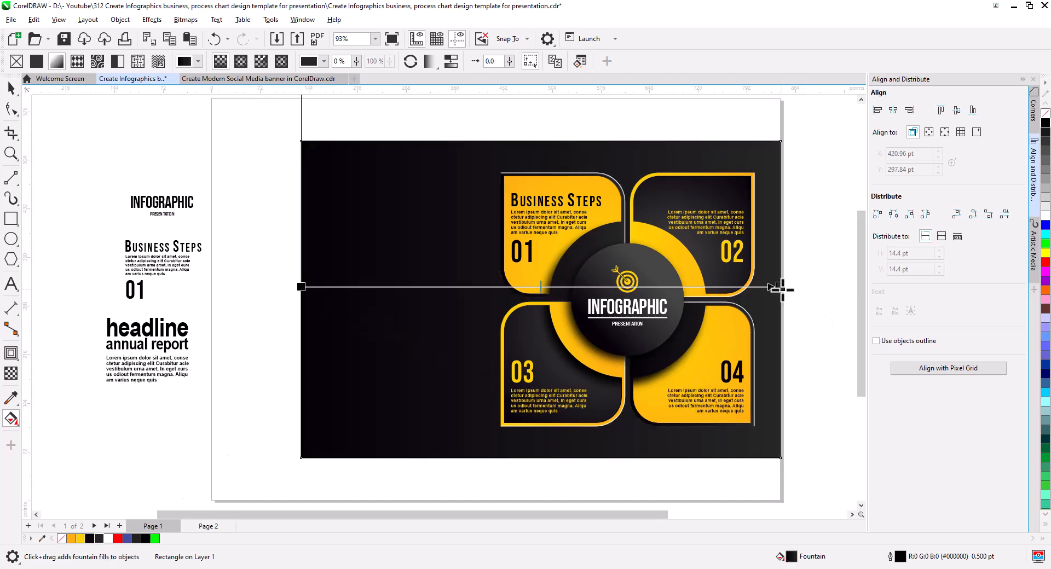
{"action": "left_click", "coordinate": [11, 88]}
{"action": "scroll", "coordinate": [553, 351], "scroll_direction": "up", "scroll_amount": 1}
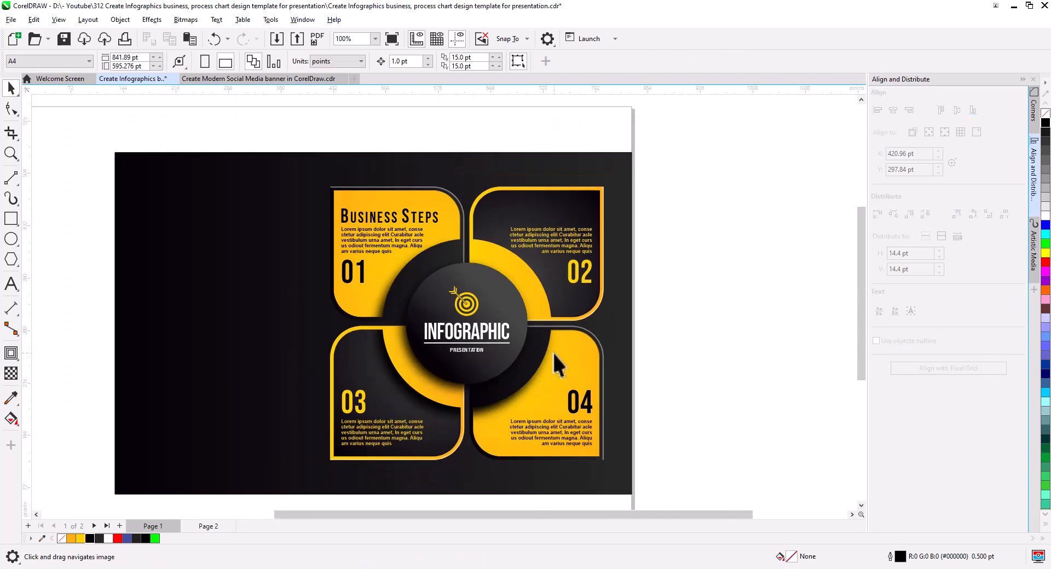
Step: Place a copy of the headline, annual report and paragraph texts on the background's empty left area, enlarged to about 175 × 136 pt
{"action": "scroll", "coordinate": [517, 364], "scroll_direction": "left", "scroll_amount": 3}
{"action": "left_click_drag", "start_coordinate": [217, 418], "coordinate": [66, 315]}
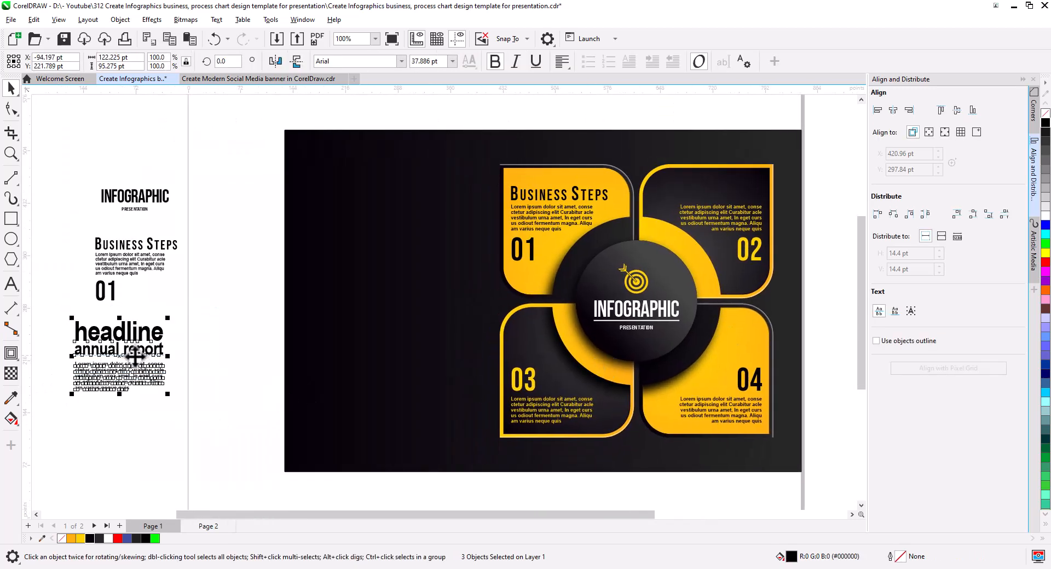
{"action": "left_click_drag", "start_coordinate": [131, 355], "coordinate": [389, 286]}
{"action": "left_click", "coordinate": [416, 307]}
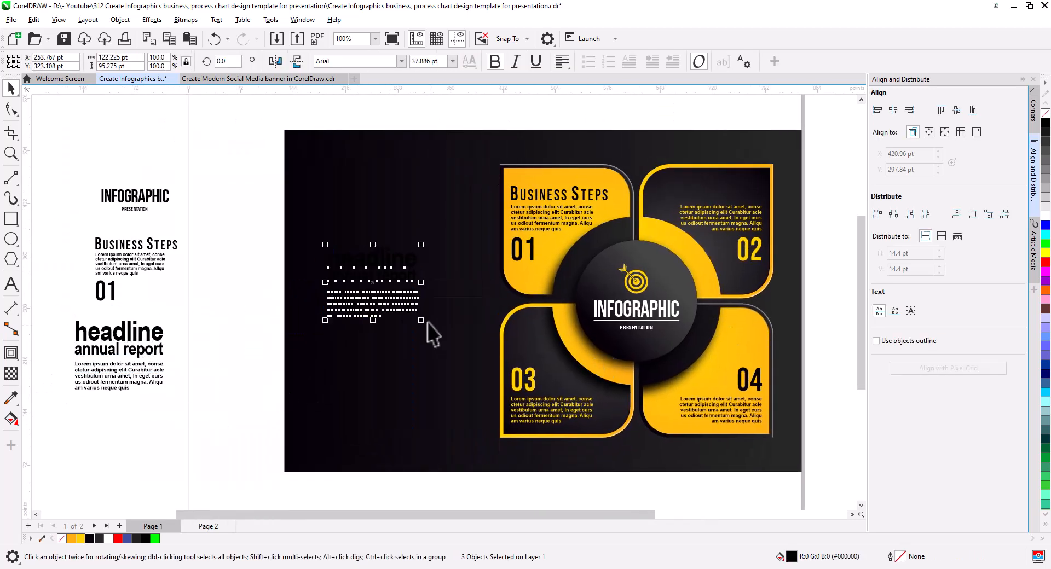
{"action": "left_click_drag", "start_coordinate": [427, 331], "coordinate": [460, 350]}
Step: Fill the copied headline and annual report texts with the document's yellow and the paragraph below them with white
{"action": "left_click", "coordinate": [81, 539]}
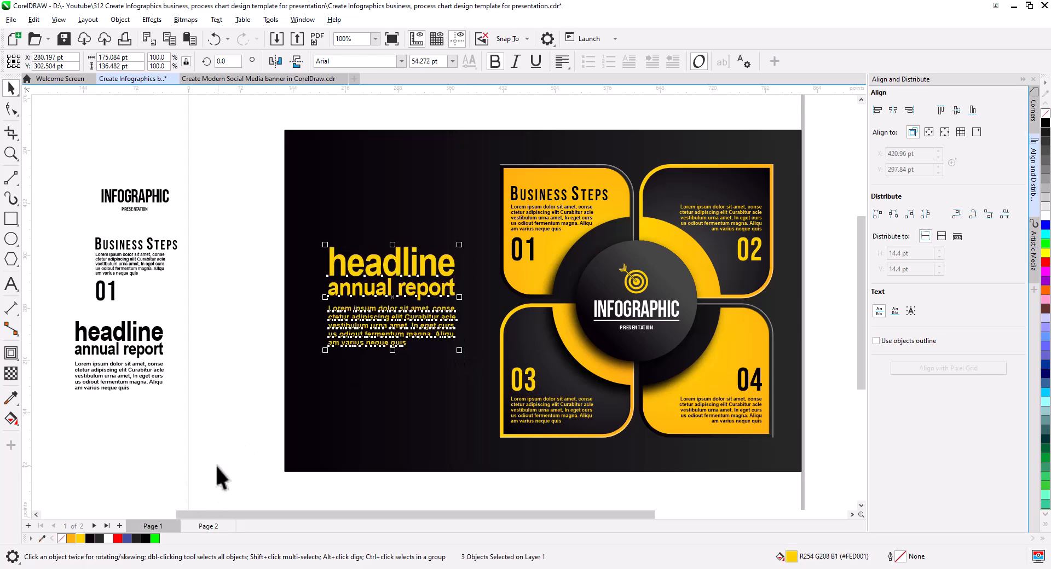
{"action": "left_click_drag", "start_coordinate": [251, 302], "coordinate": [487, 394]}
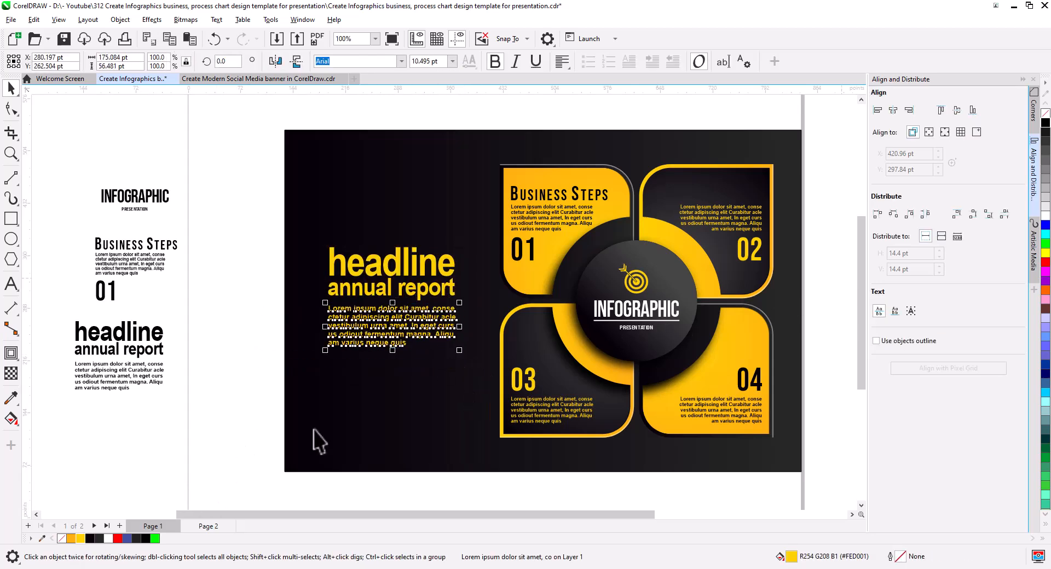
{"action": "left_click", "coordinate": [1046, 215]}
{"action": "left_click", "coordinate": [263, 274]}
{"action": "left_click_drag", "start_coordinate": [262, 224], "coordinate": [463, 302]}
{"action": "left_click", "coordinate": [228, 283]}
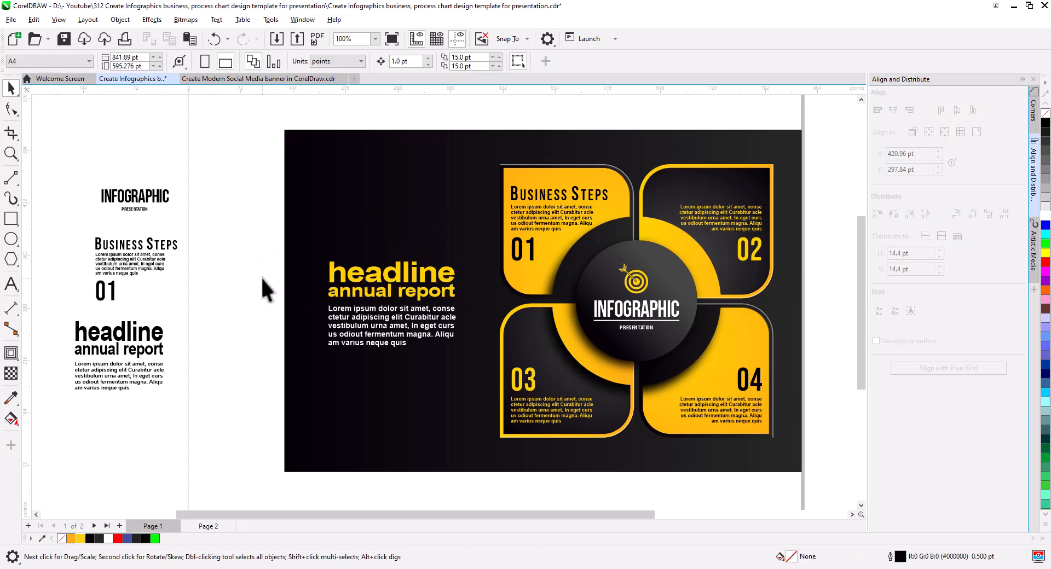
Step: Group the headline, annual report and paragraph texts and centre the group vertically on the background rectangle
{"action": "left_click_drag", "start_coordinate": [256, 222], "coordinate": [452, 307]}
{"action": "left_click_drag", "start_coordinate": [472, 363], "coordinate": [471, 364]}
{"action": "left_click", "coordinate": [606, 323], "text": "shift"}
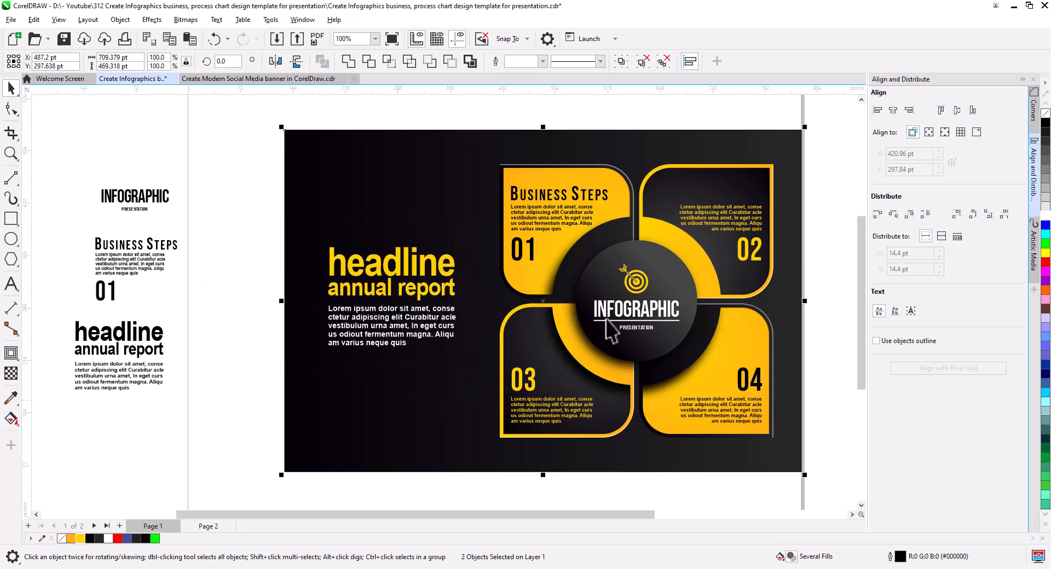
{"action": "left_click", "coordinate": [956, 110]}
{"action": "key", "text": "Escape"}
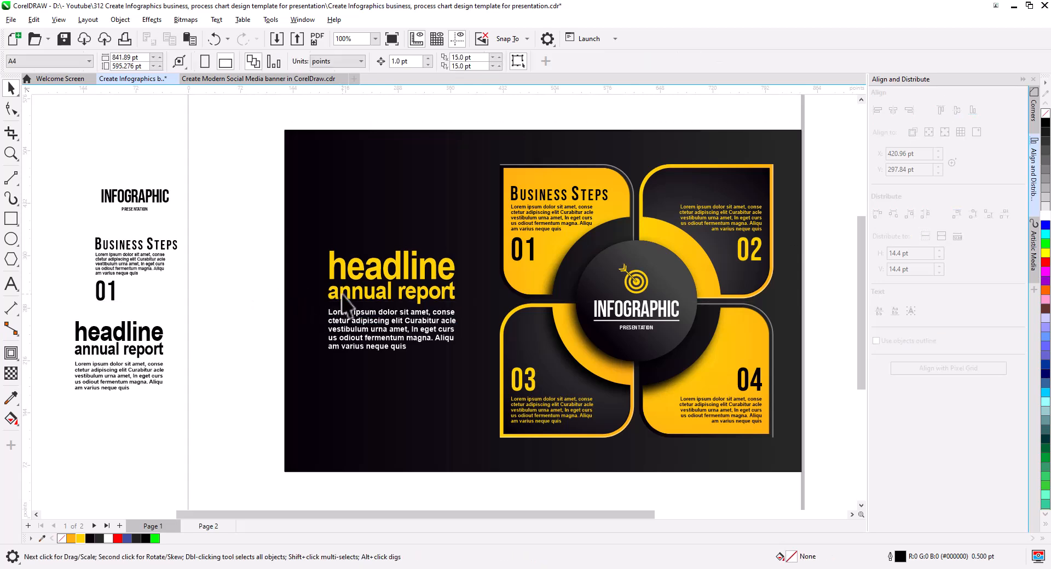
{"action": "left_click", "coordinate": [353, 295]}
{"action": "key", "text": "Escape"}
Step: Group the 23 infographic objects and apply a black drop shadow towards the lower left, offset about 16.7 pt each way
{"action": "left_click_drag", "start_coordinate": [515, 336], "coordinate": [388, 329]}
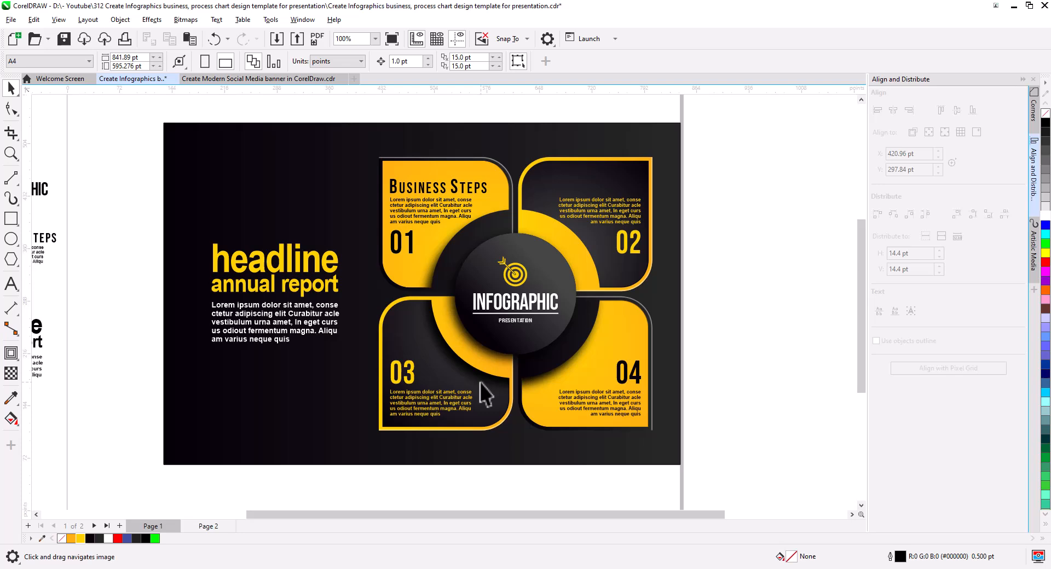
{"action": "left_click_drag", "start_coordinate": [493, 392], "coordinate": [569, 387]}
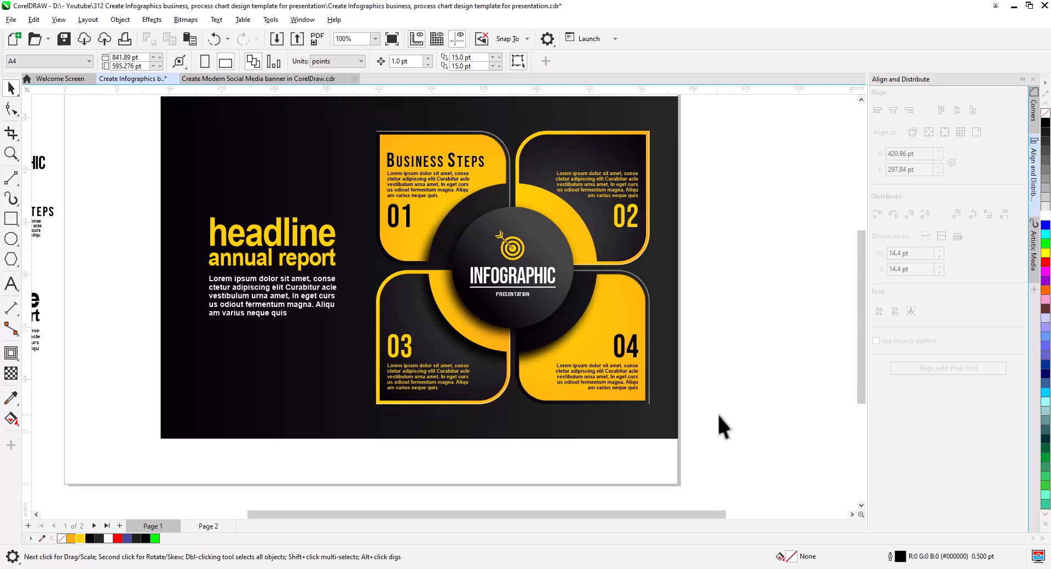
{"action": "left_click_drag", "start_coordinate": [362, 278], "coordinate": [358, 124]}
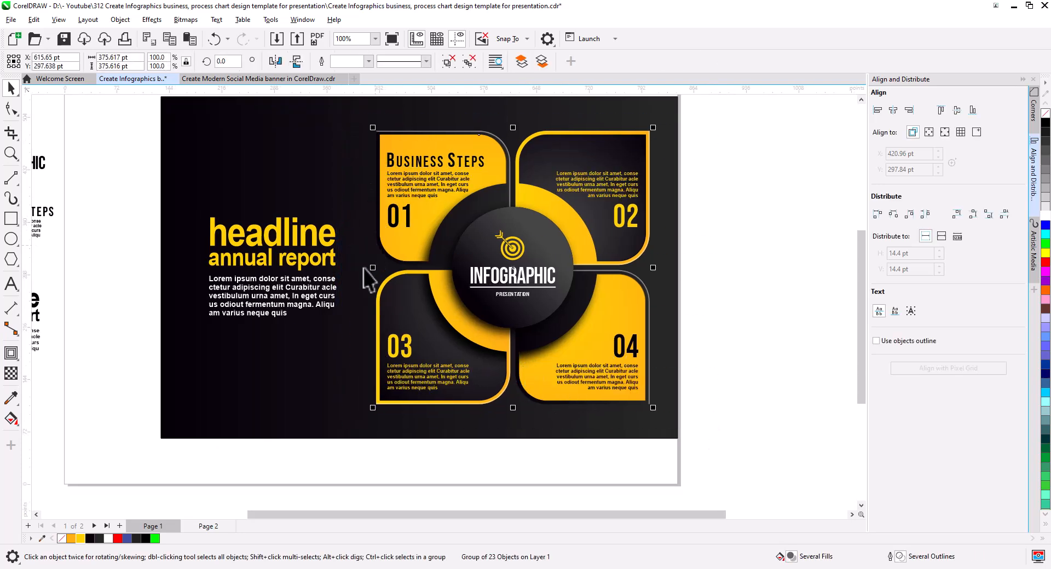
{"action": "left_click", "coordinate": [11, 354]}
{"action": "left_click", "coordinate": [43, 355]}
{"action": "left_click_drag", "start_coordinate": [513, 268], "coordinate": [364, 417]}
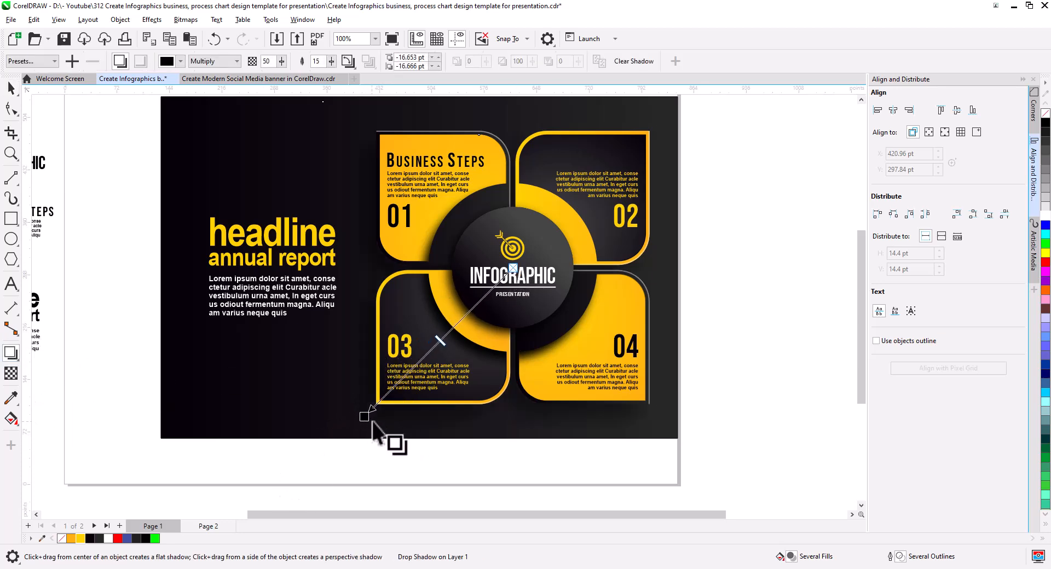
Step: Refine the infographic's drop shadow to opacity 92 and feather 8, offset about -14.8 pt horizontally and -15.2 pt vertically
{"action": "left_click_drag", "start_coordinate": [402, 378], "coordinate": [371, 411]}
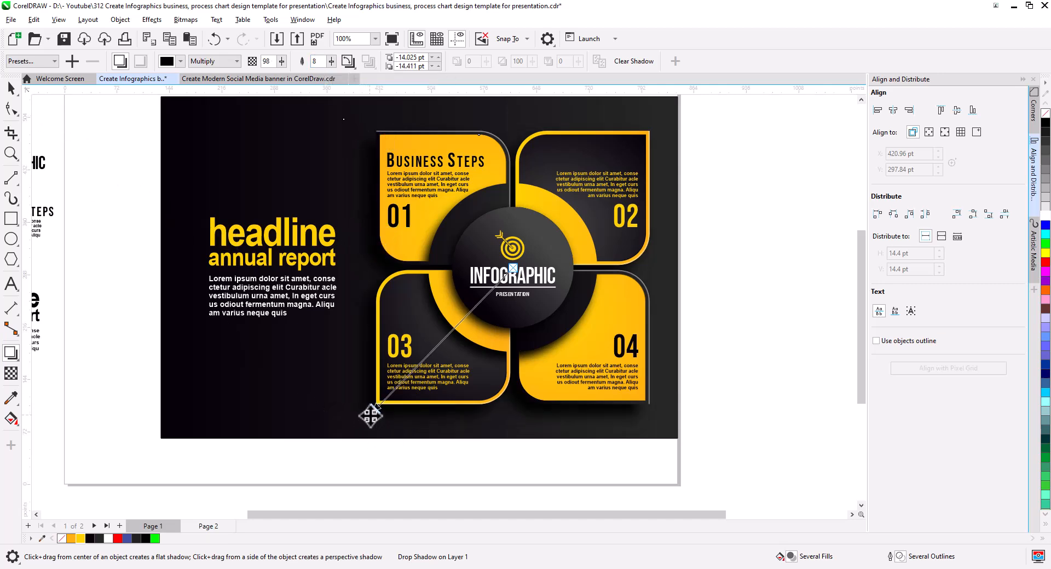
{"action": "key", "text": "ctrl+z"}
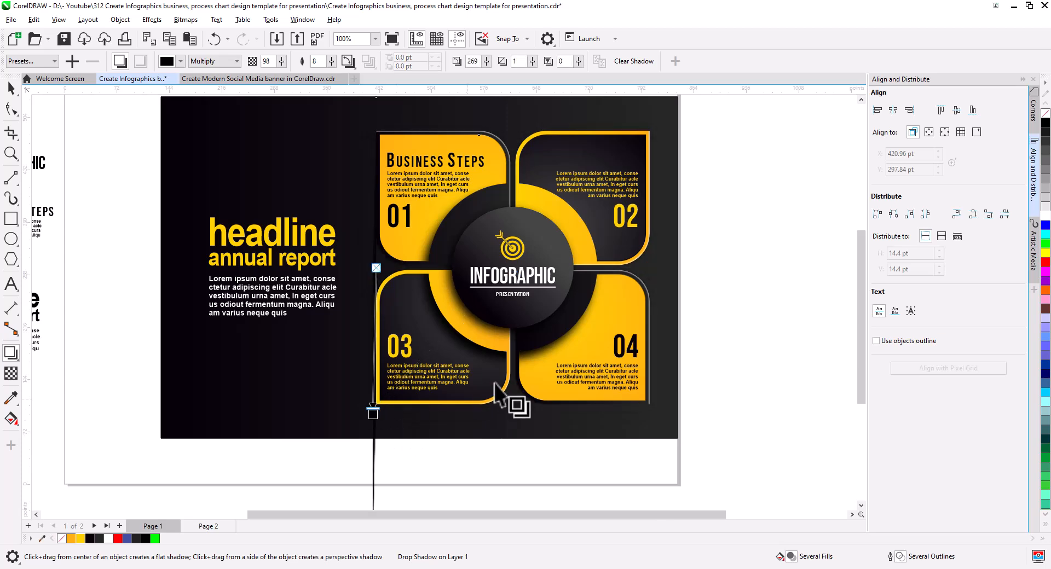
{"action": "left_click_drag", "start_coordinate": [553, 279], "coordinate": [357, 425]}
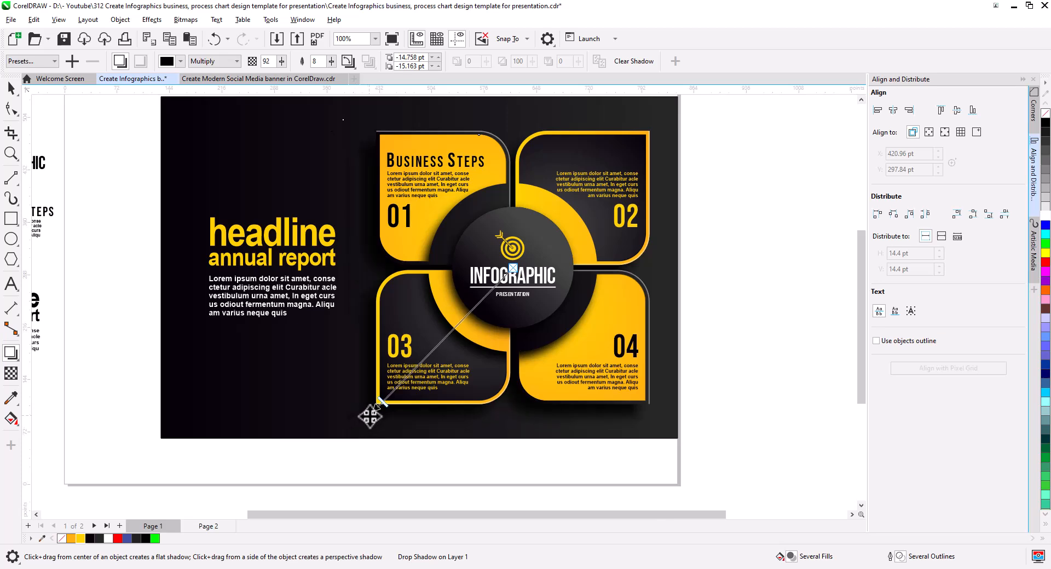
{"action": "left_click", "coordinate": [133, 305]}
{"action": "key", "text": "space"}
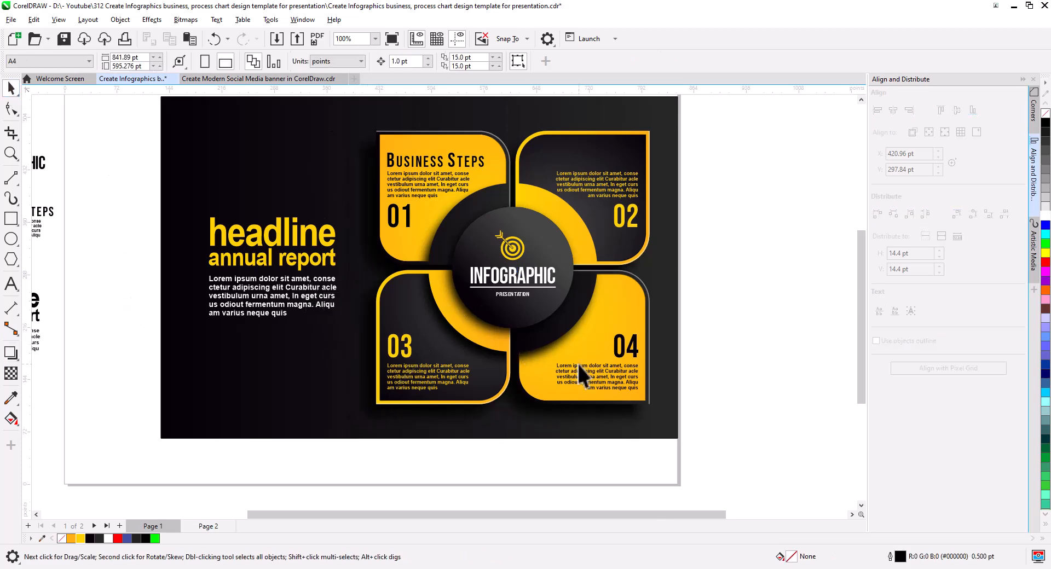
{"action": "left_click_drag", "start_coordinate": [577, 363], "coordinate": [603, 394]}
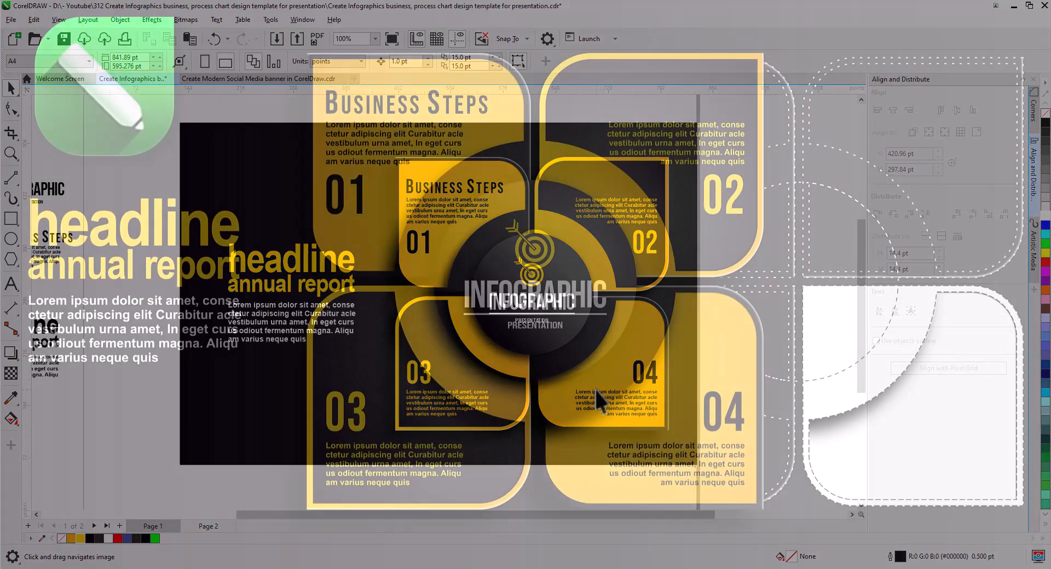